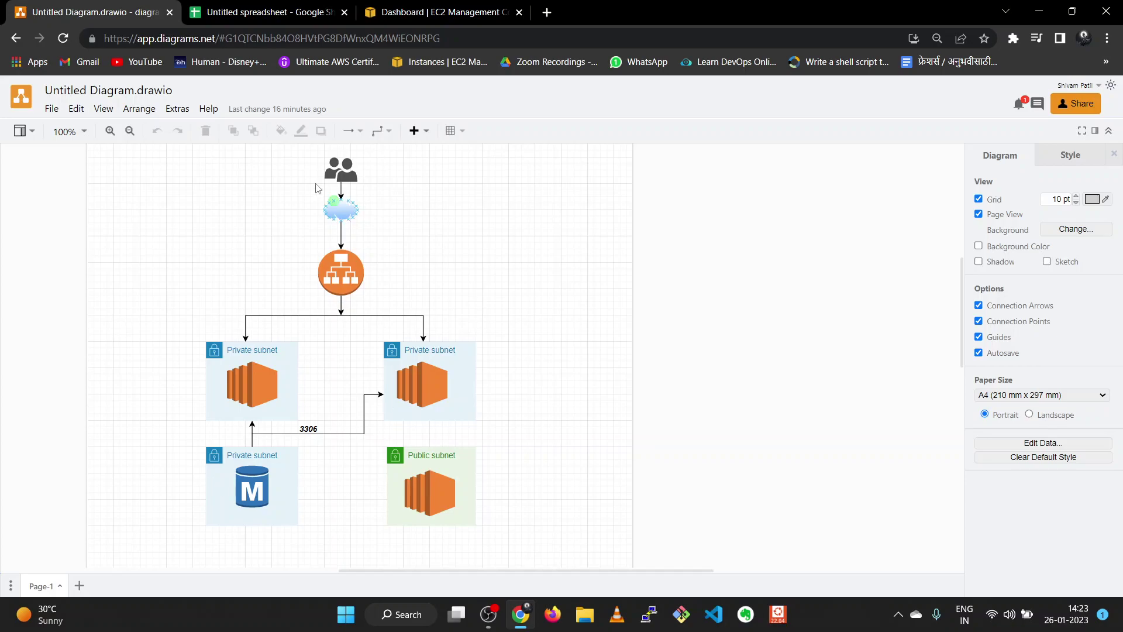
- Inspect the users icon and the left Private subnet container in the diagram
left_click(340, 168)
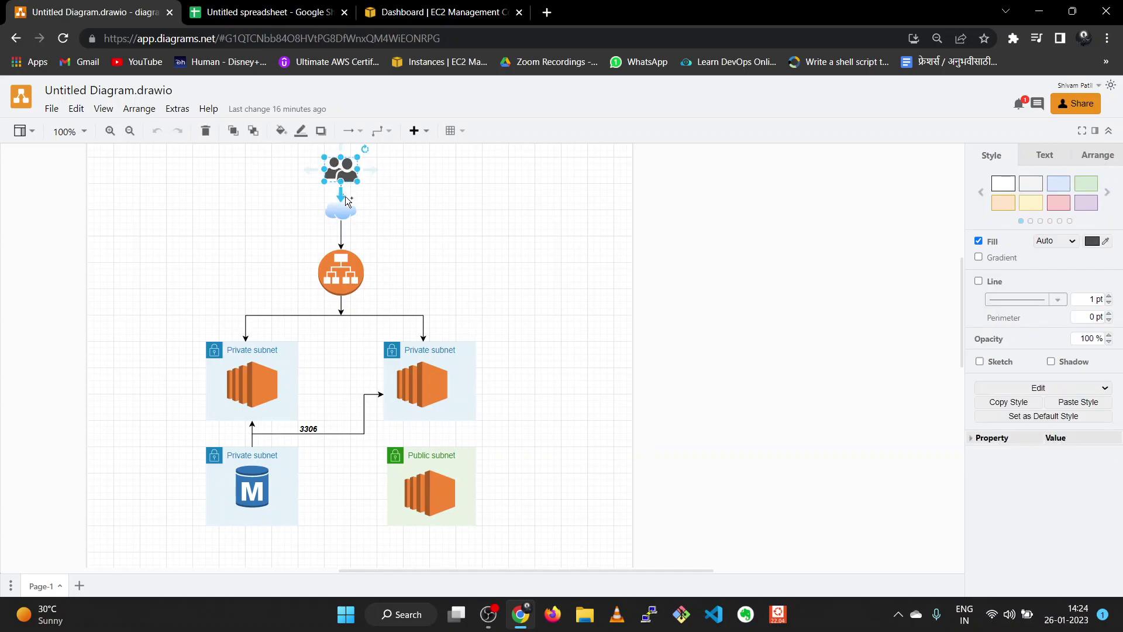
left_click(394, 208)
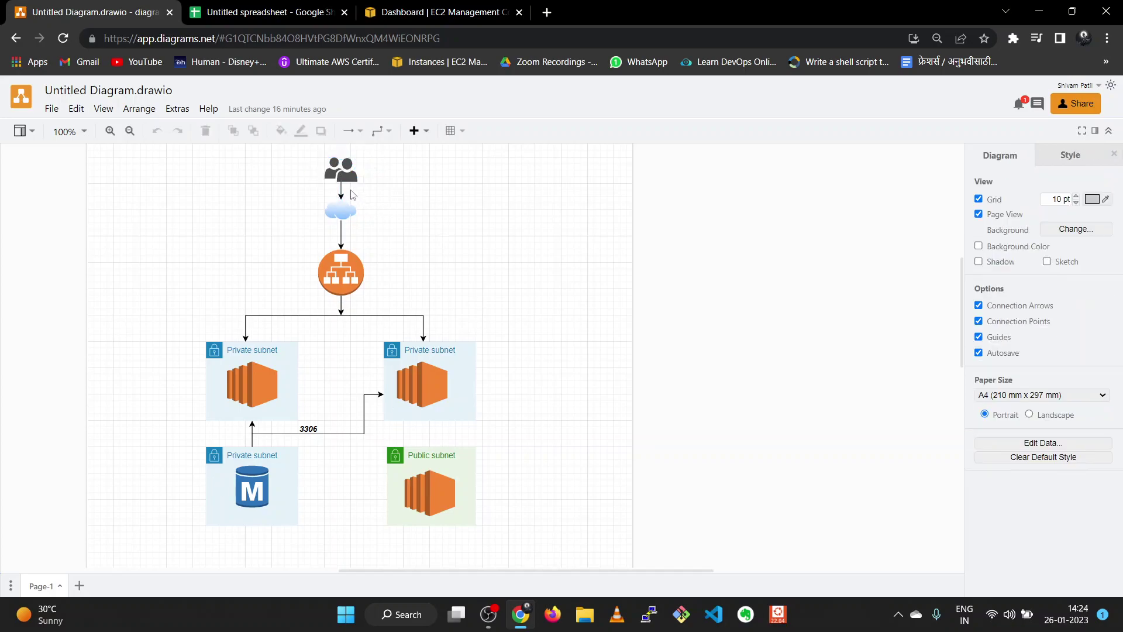
mouse_move(339, 230)
left_click(220, 352)
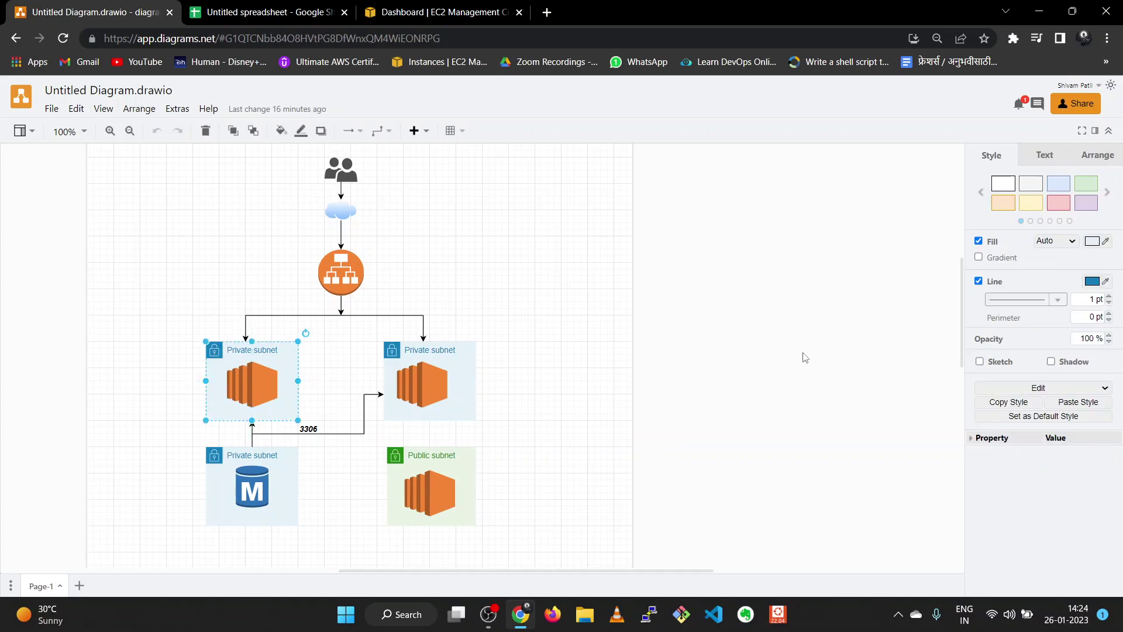
left_click(581, 351)
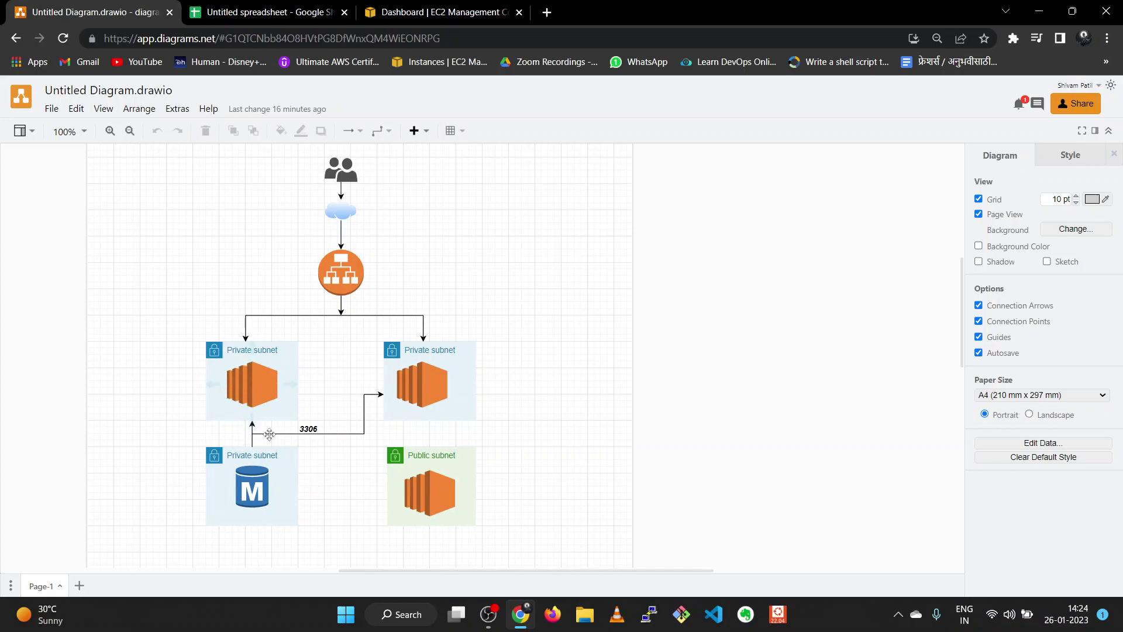
- Inspect the Public subnet group, then bring up the Three Tier Architecture project plan spreadsheet
left_click(408, 457)
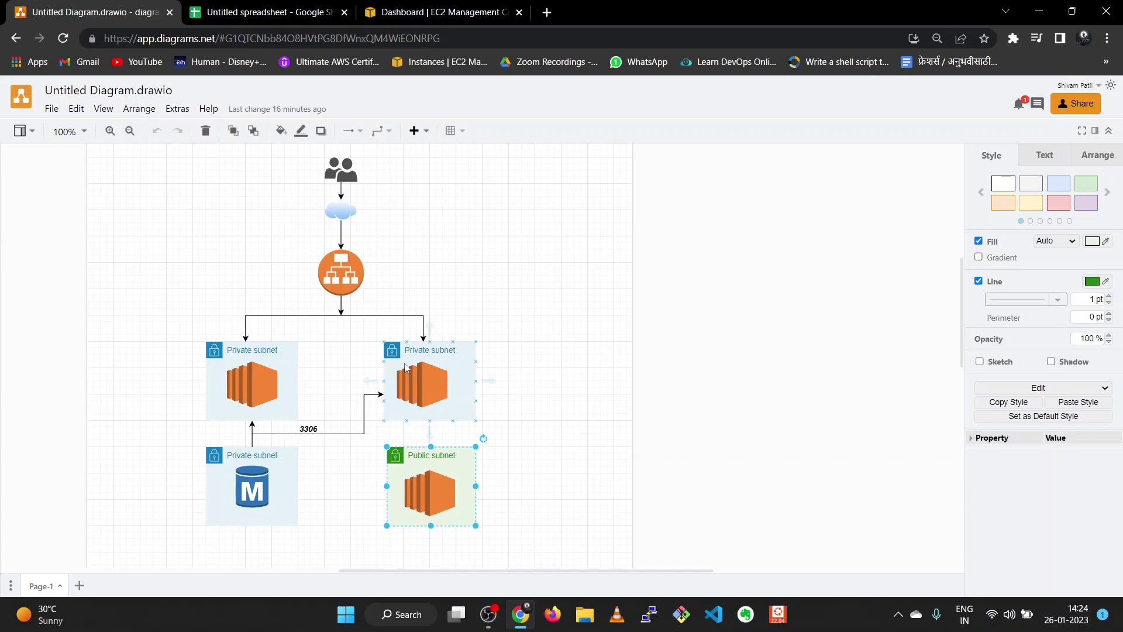
left_click(534, 350)
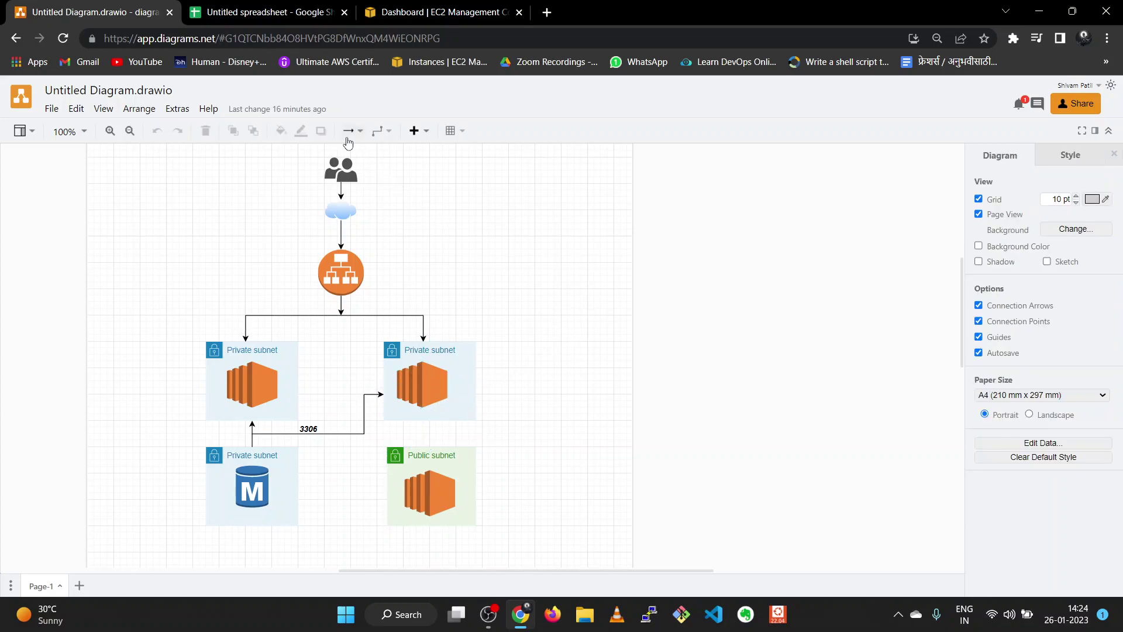
left_click(260, 12)
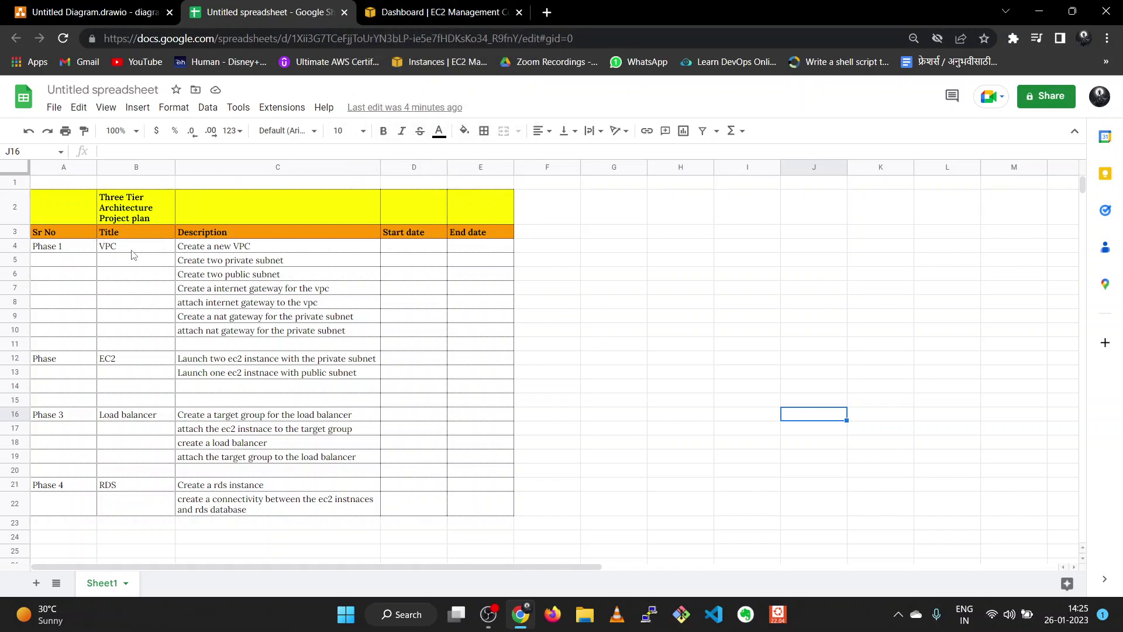
- Go from the EC2 dashboard to the VPC dashboard showing US East resources
left_click(418, 16)
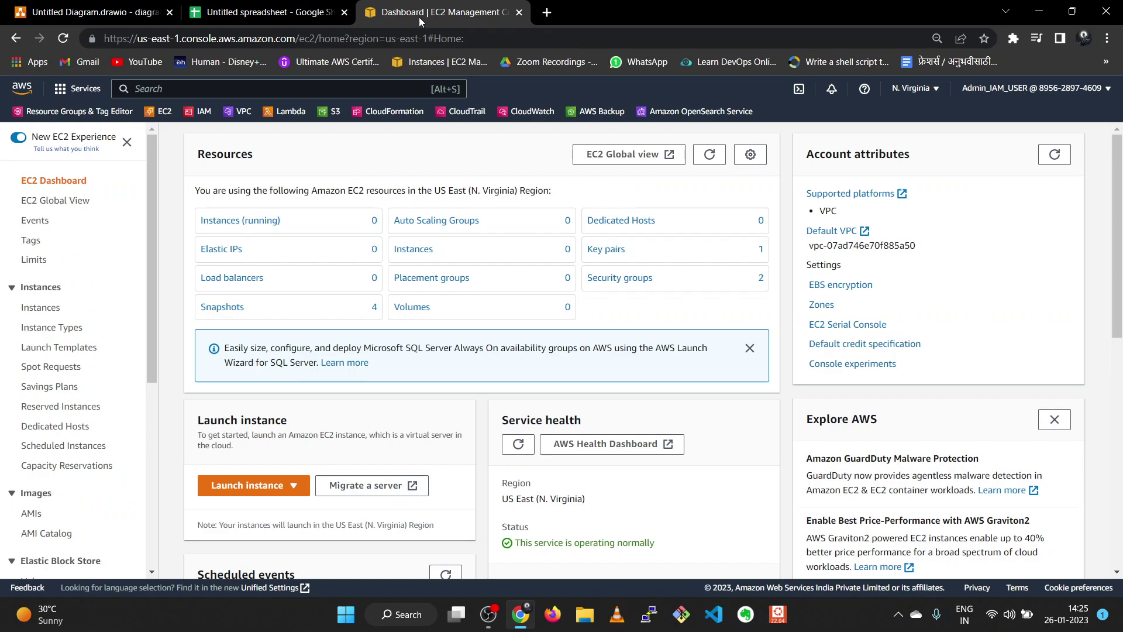
left_click(236, 117)
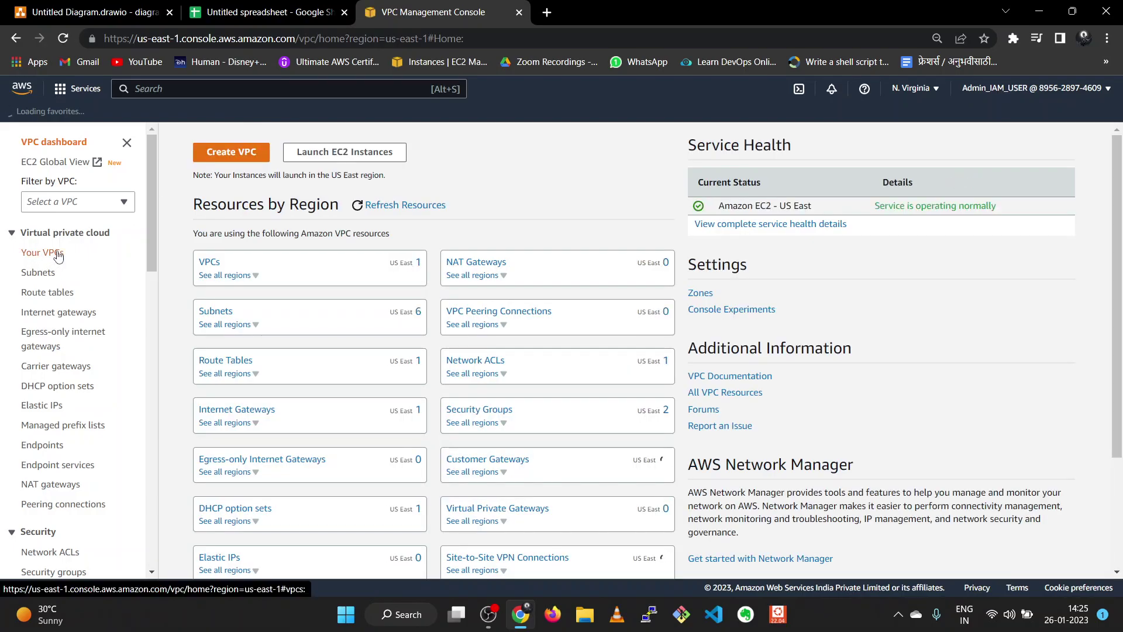
- Start a new 'VPC and more' configuration with name tag prefix three-tier-VPC
left_click(241, 154)
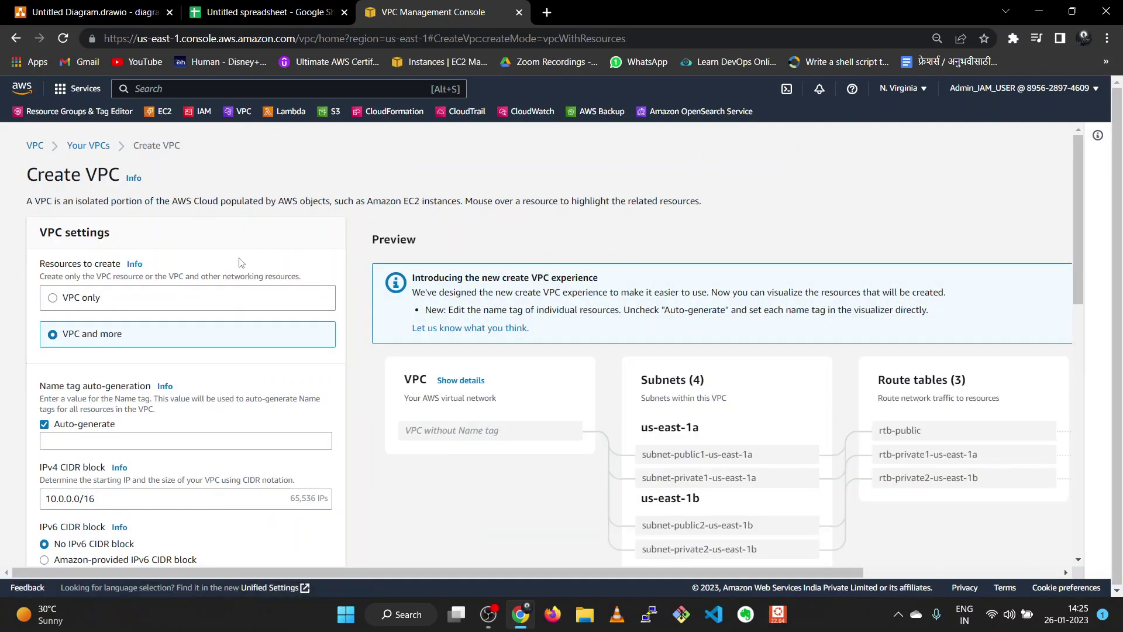
scroll(201, 266, "down", 1)
left_click(64, 231)
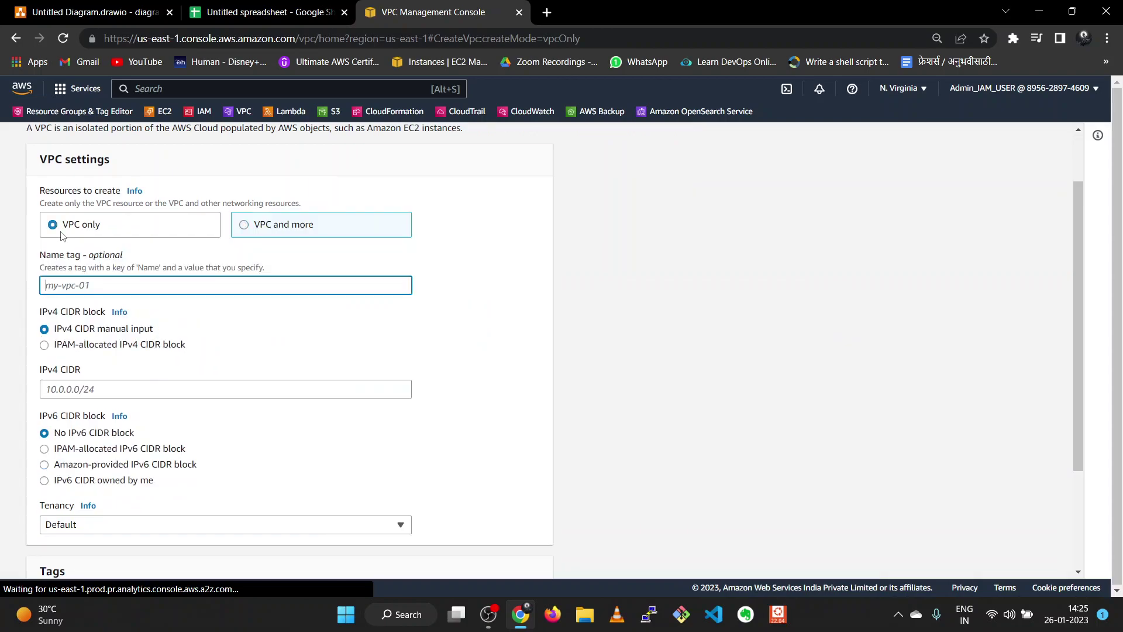
left_click(244, 226)
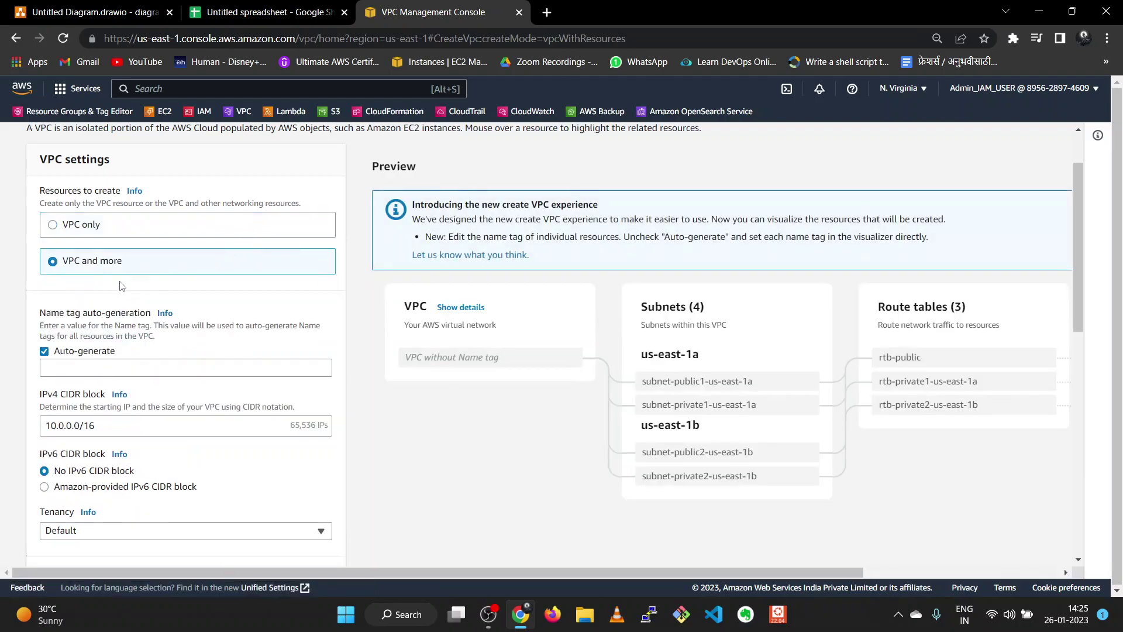
scroll(80, 287, "down", 1)
left_click(84, 292)
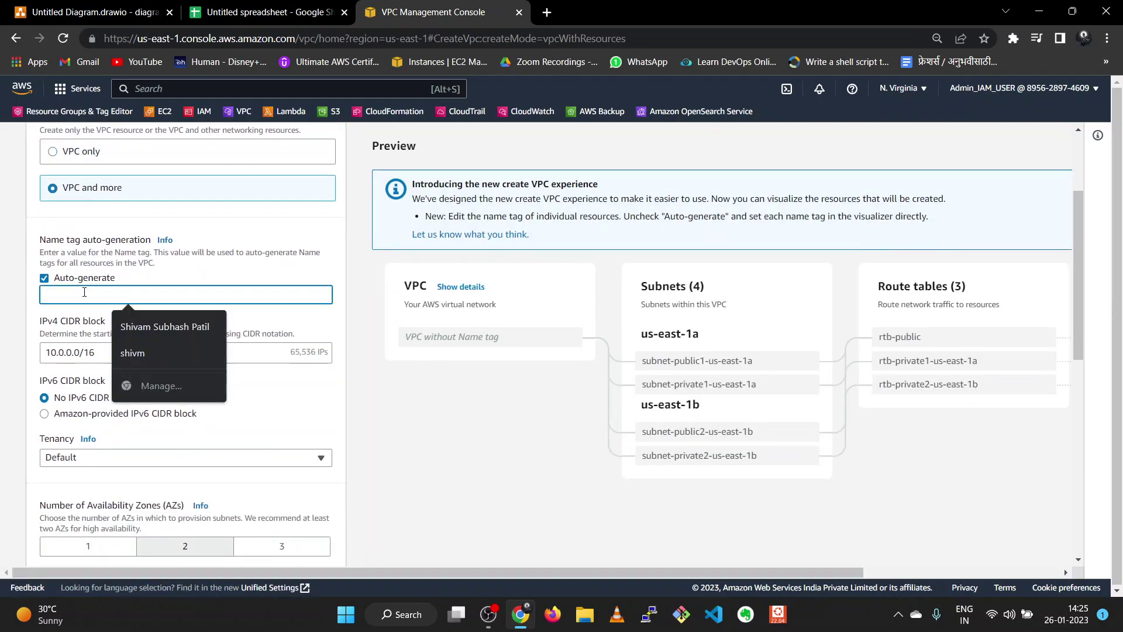
type("t")
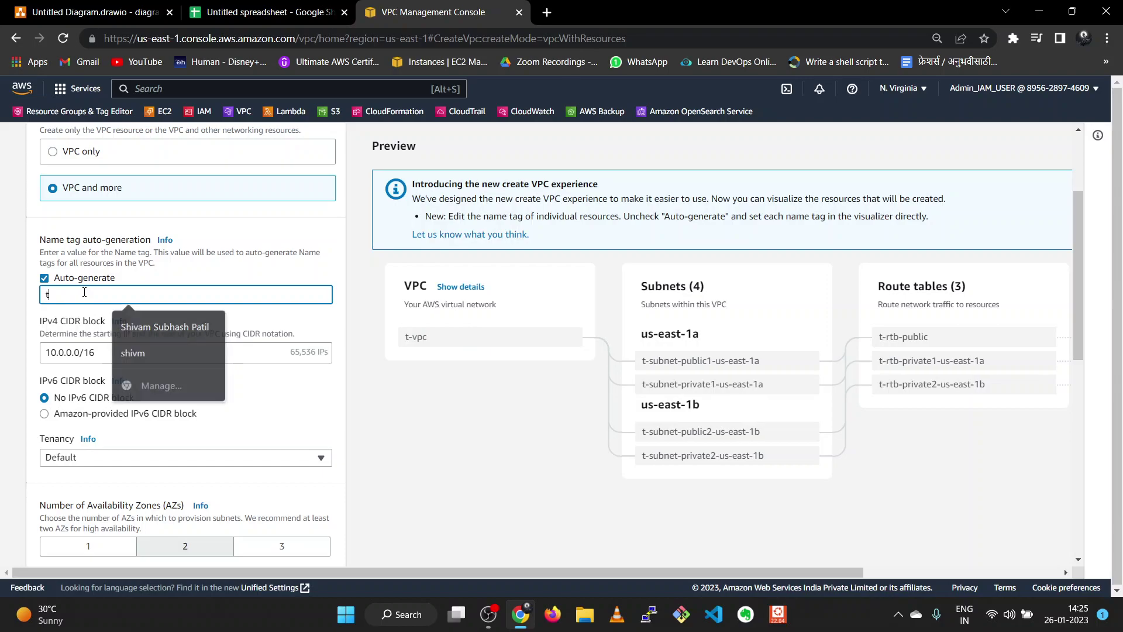
type("hree-")
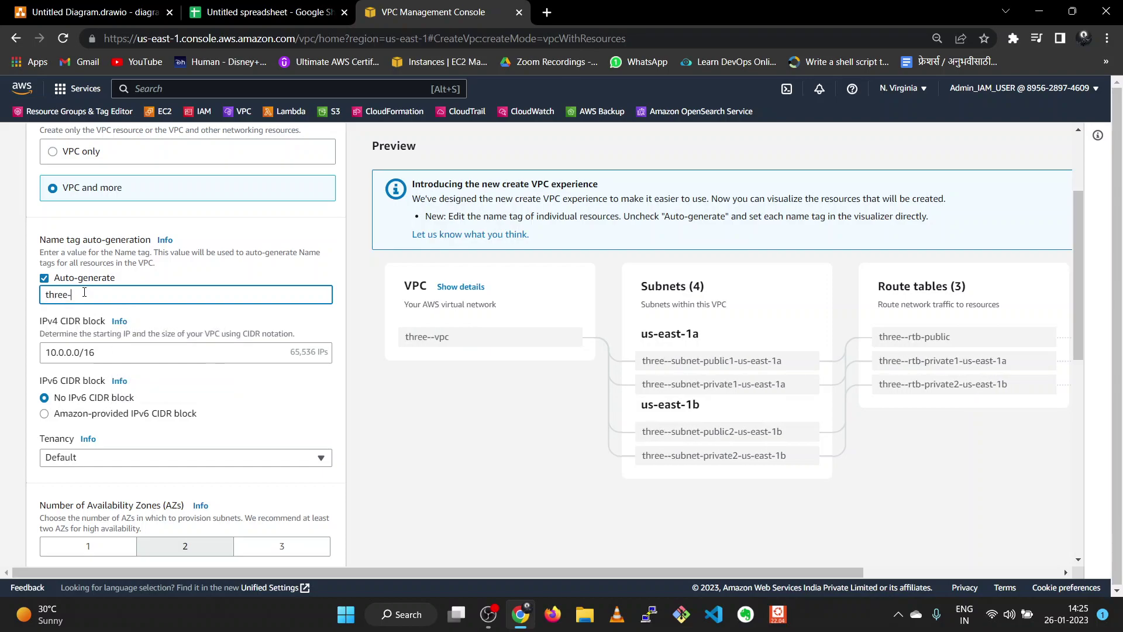
type("tier-")
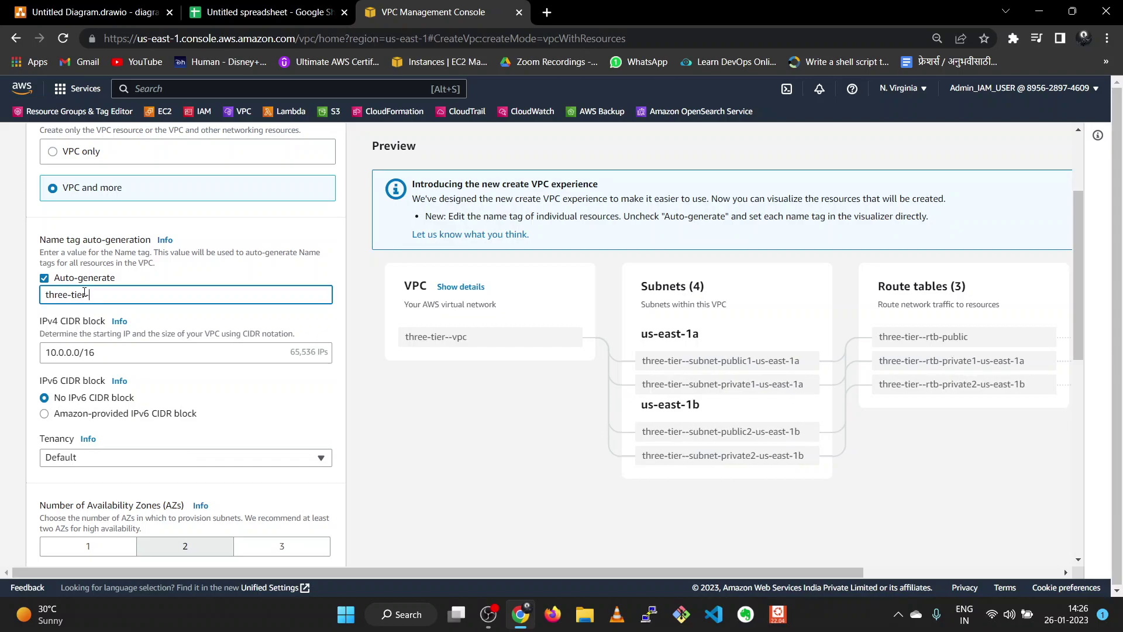
type("VPC")
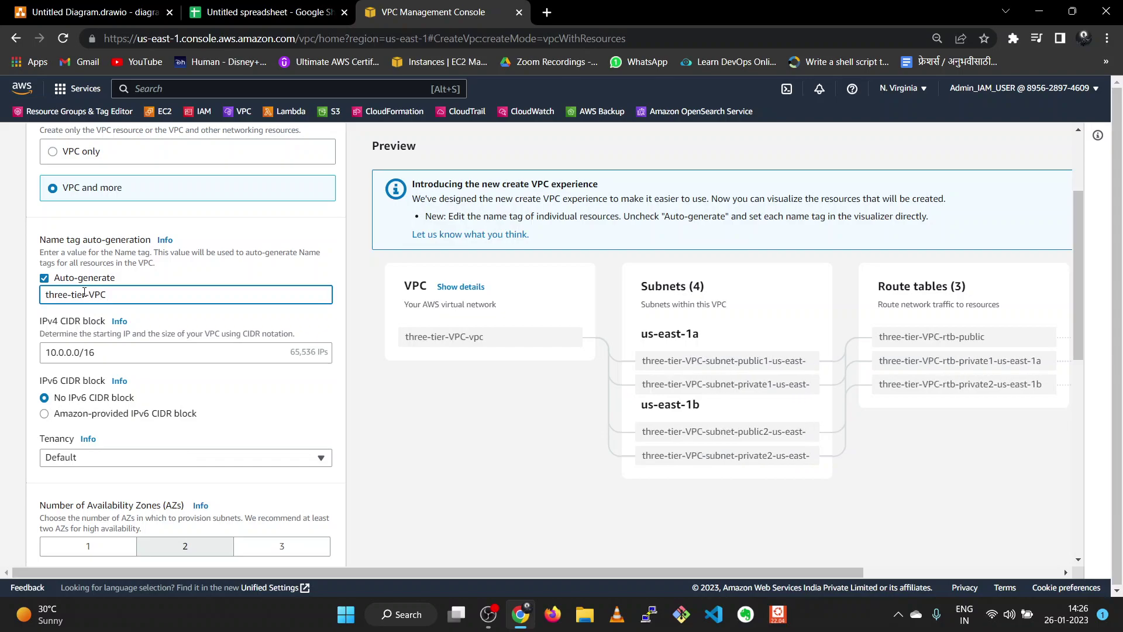
- Keep 2 availability zones, set VPC endpoints to None, and review the remaining settings
scroll(102, 303, "down", 1)
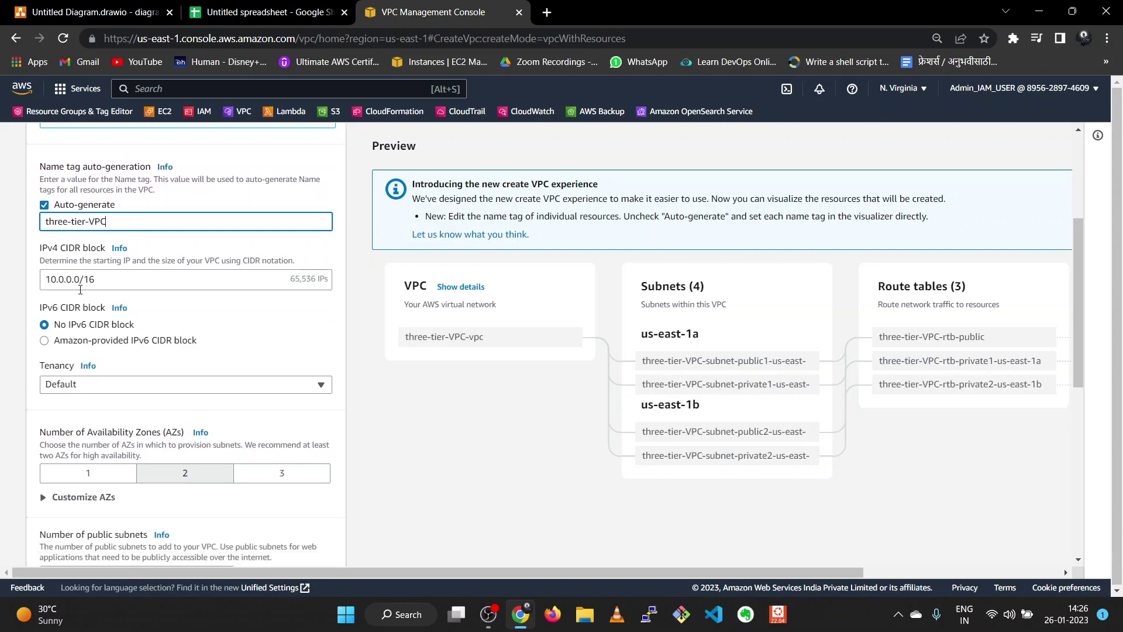
scroll(140, 329, "down", 2)
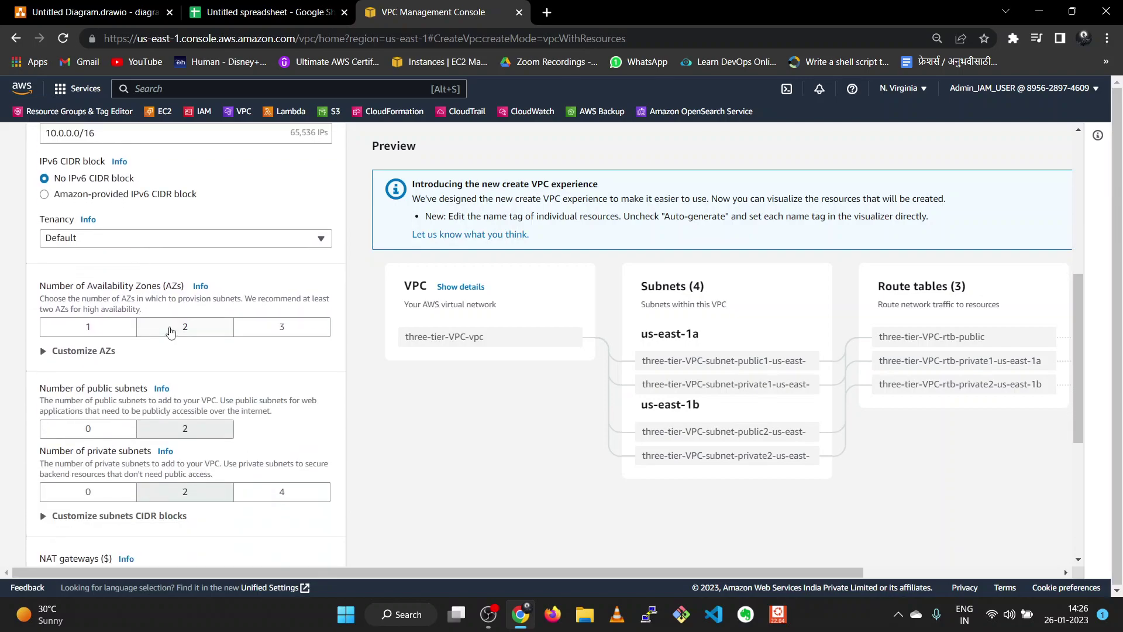
scroll(164, 363, "down", 1)
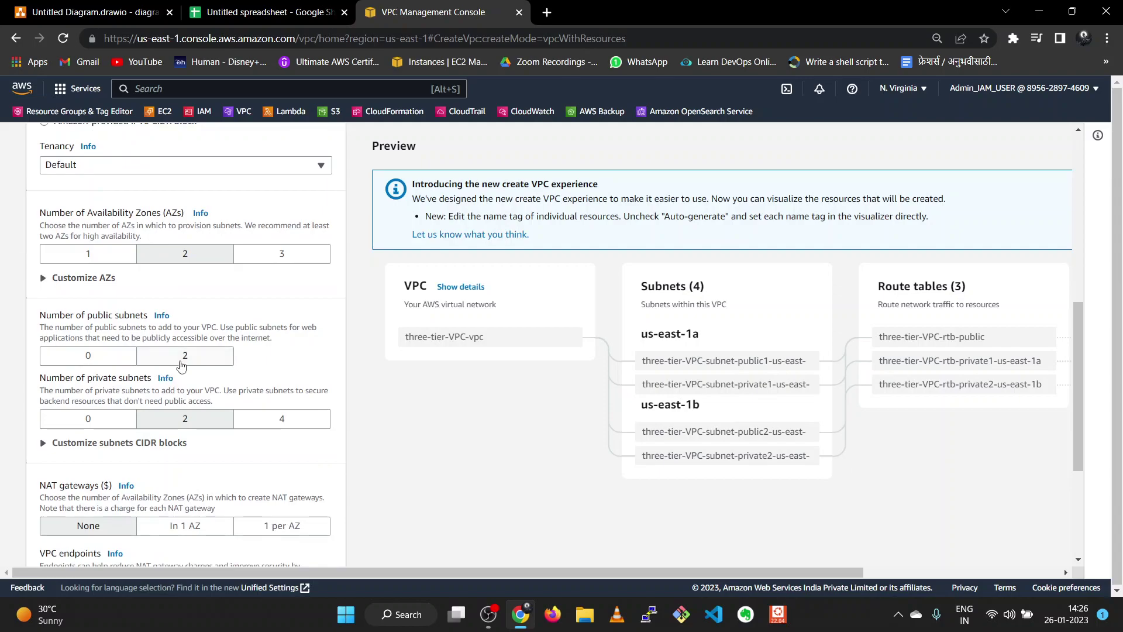
scroll(178, 453, "down", 1)
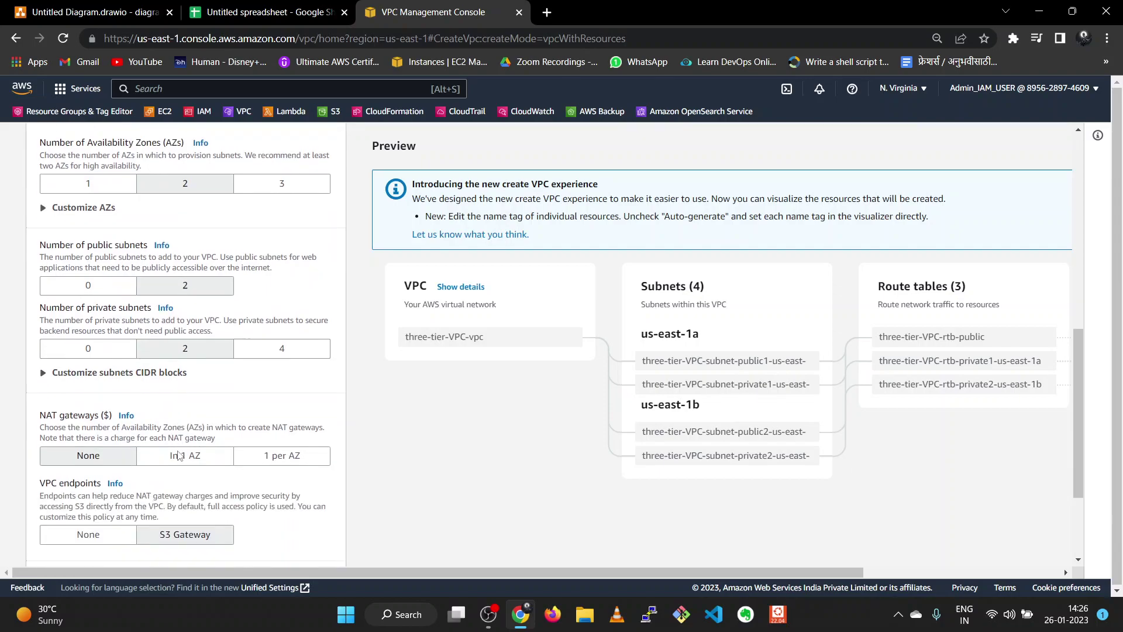
scroll(178, 453, "down", 1)
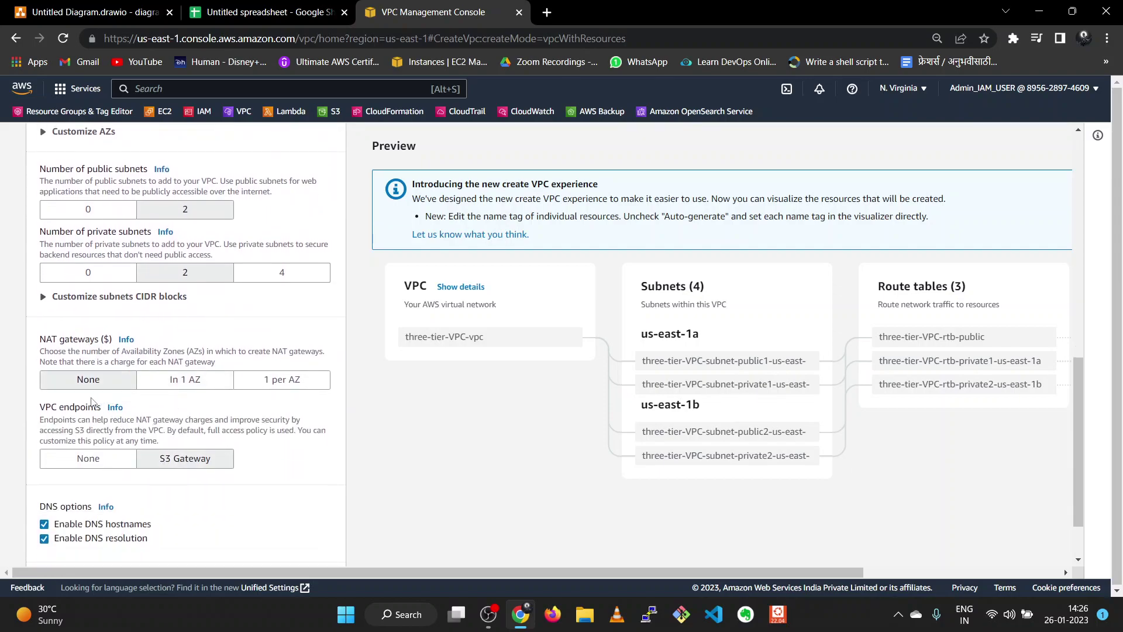
left_click(88, 459)
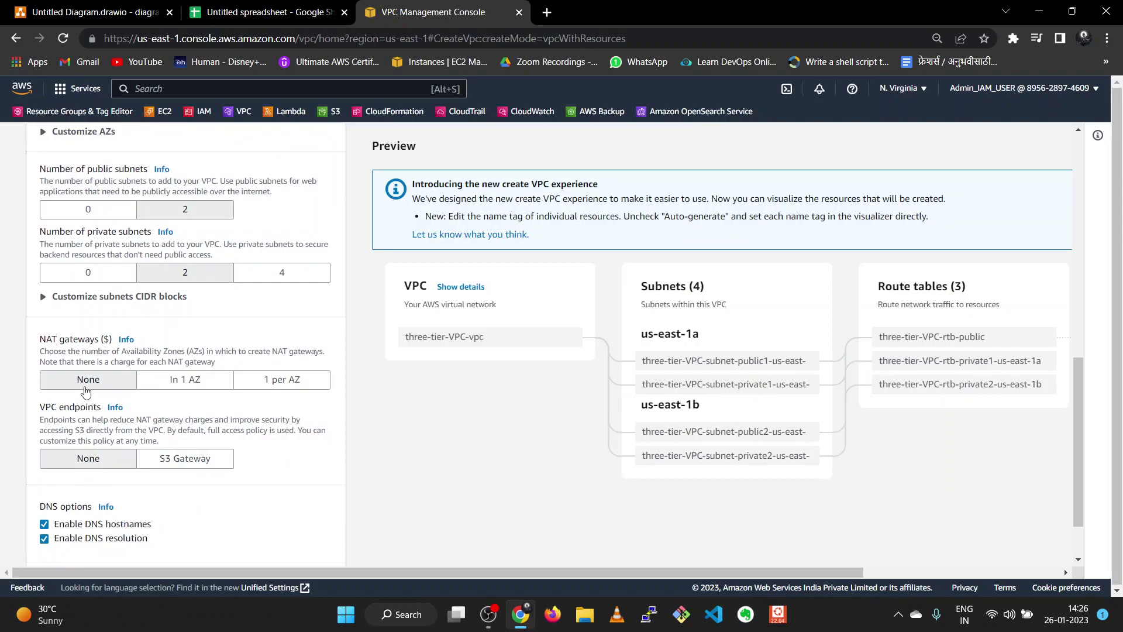
scroll(177, 404, "down", 2)
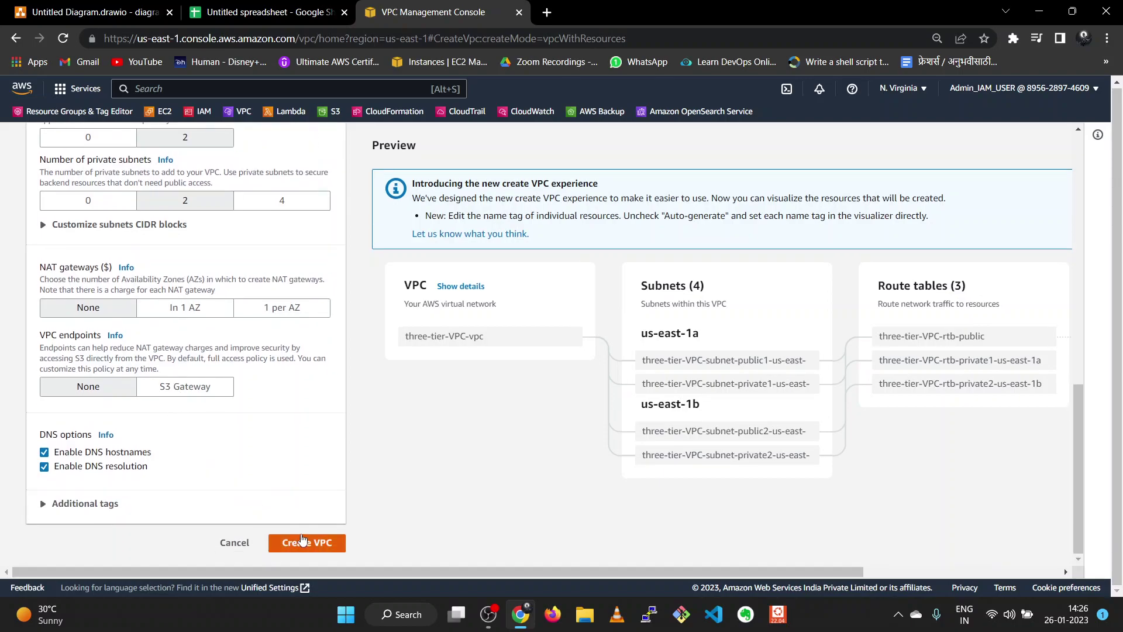
scroll(278, 500, "up", 5)
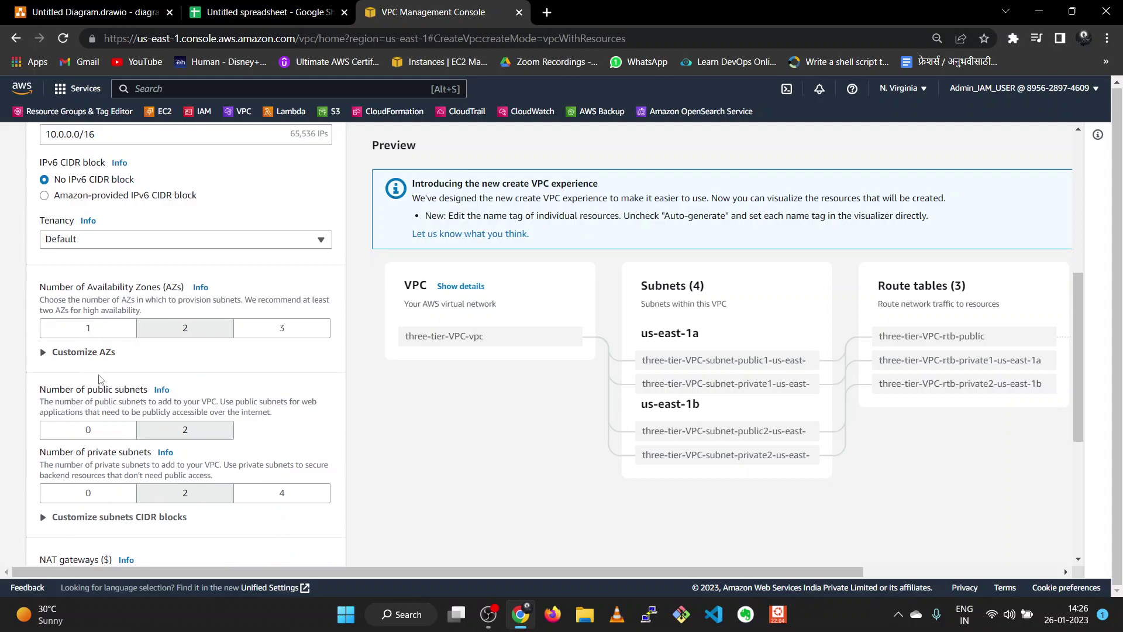
scroll(99, 379, "down", 1)
scroll(107, 389, "down", 1)
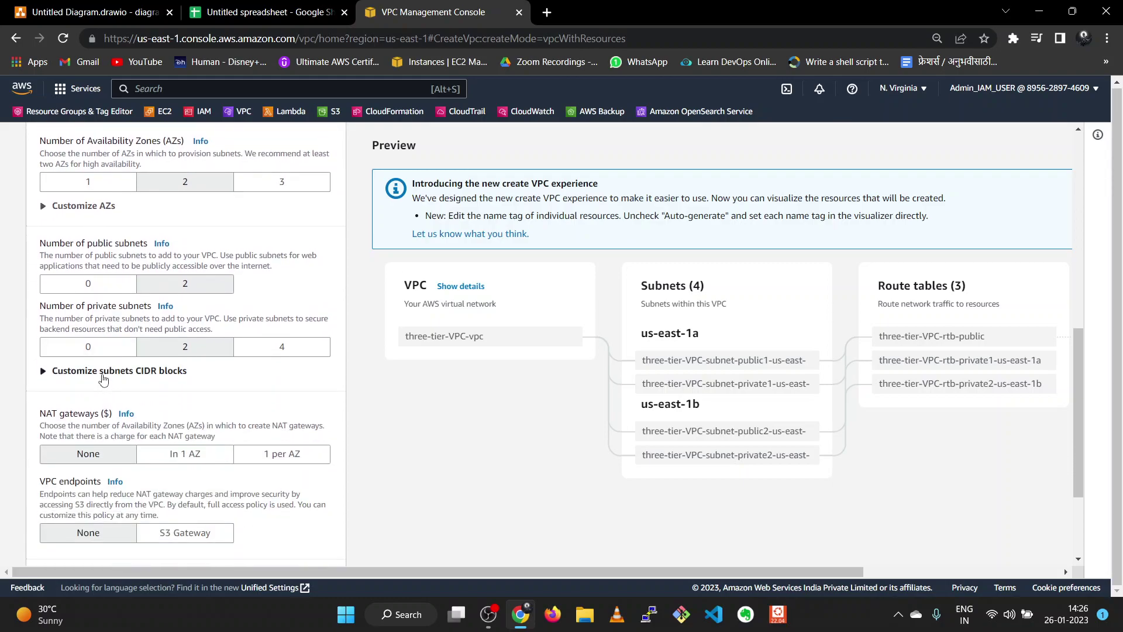
- Shrink both public subnet CIDR blocks (us-east-1a and us-east-1b) from /20 to /28
left_click(103, 374)
scroll(133, 377, "down", 1)
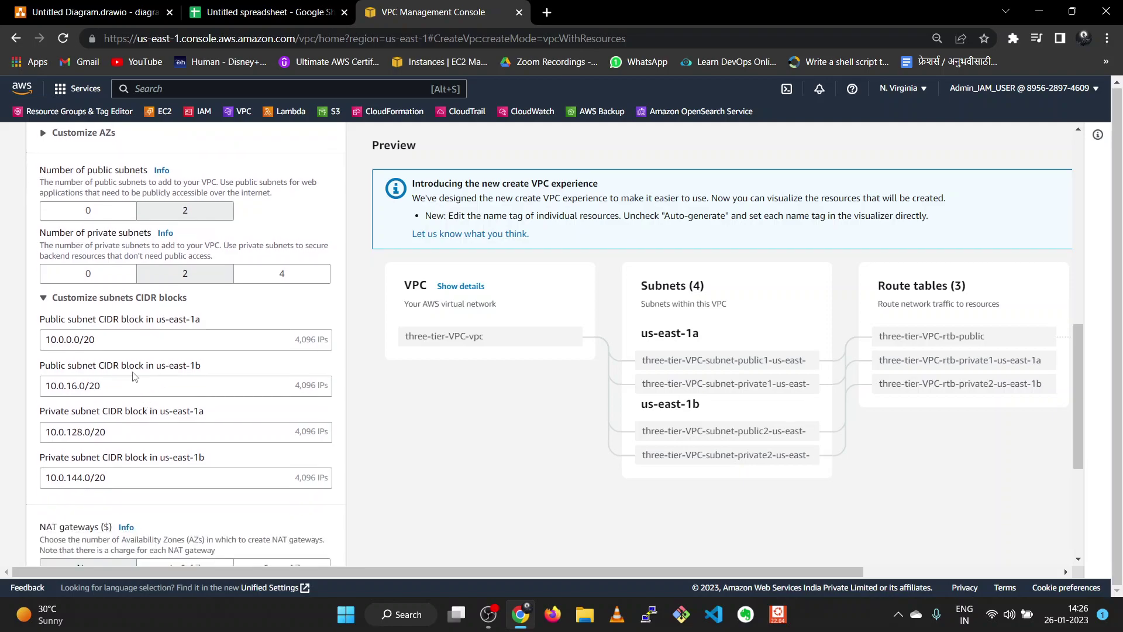
left_click(131, 347)
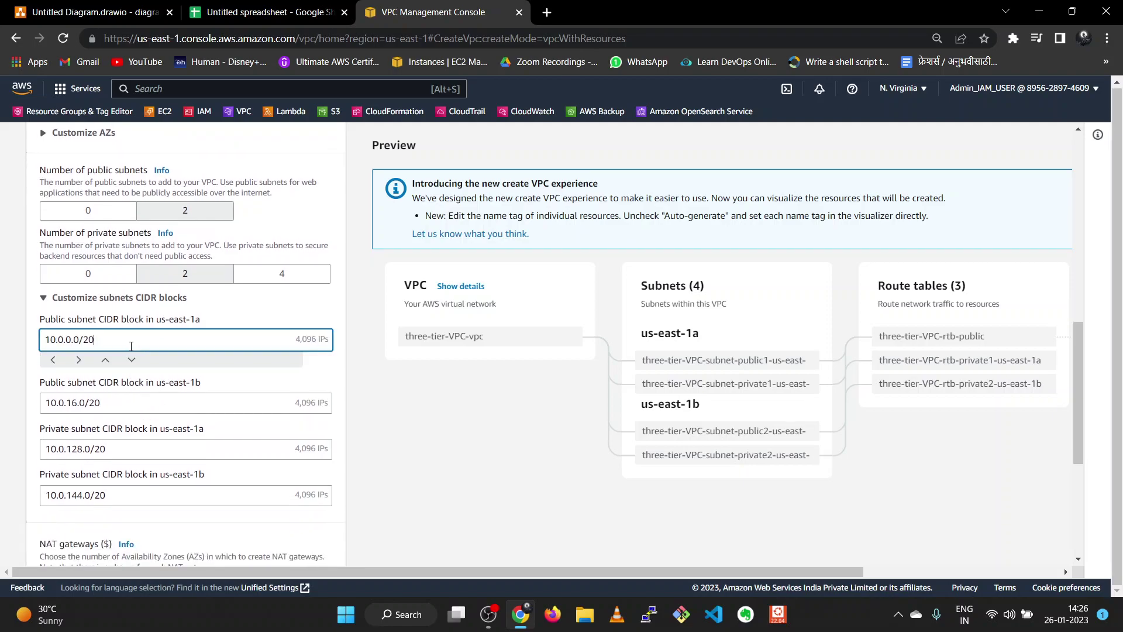
key("Down")
key("Down")
key("Down")
key("Down")
key("Down")
key("Down")
key("Down")
key("Down")
left_click(150, 408)
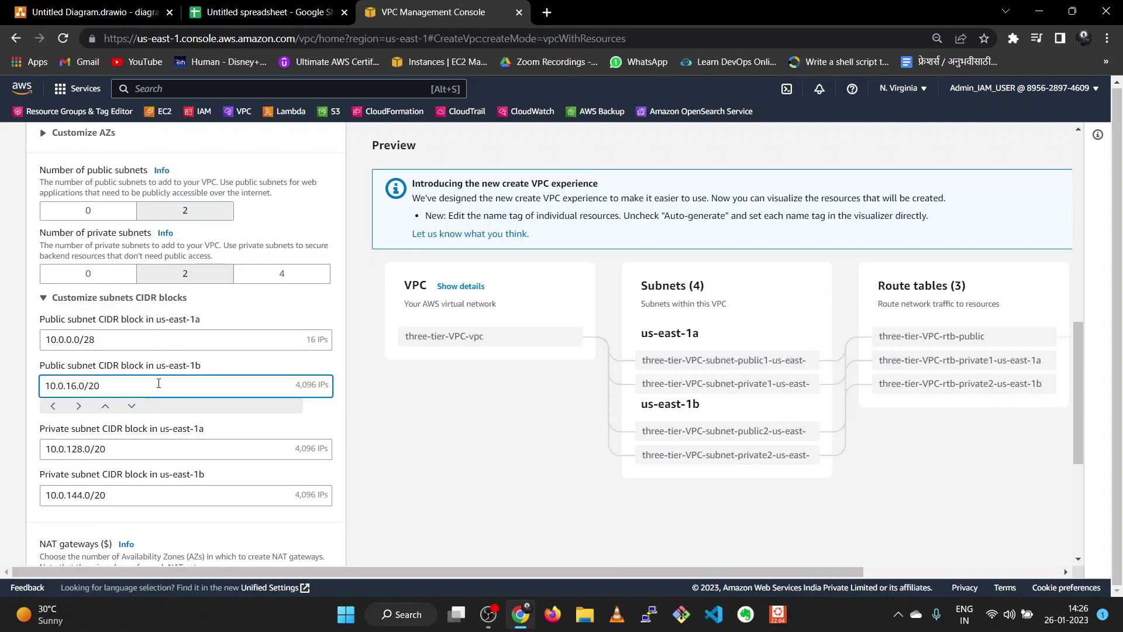
key("BackSpace")
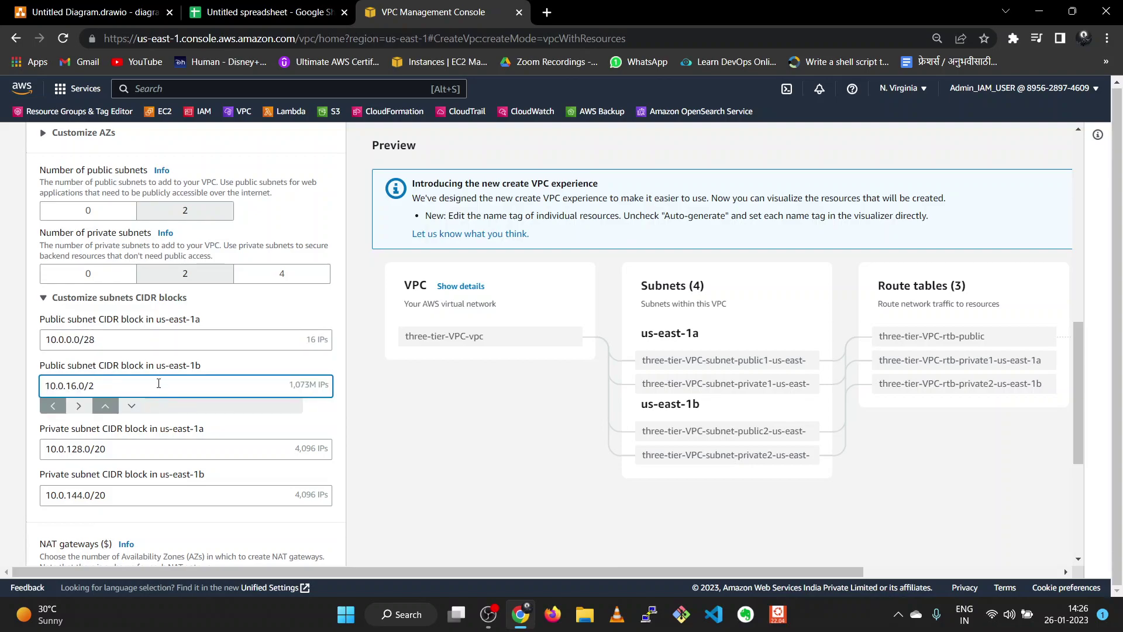
type("8")
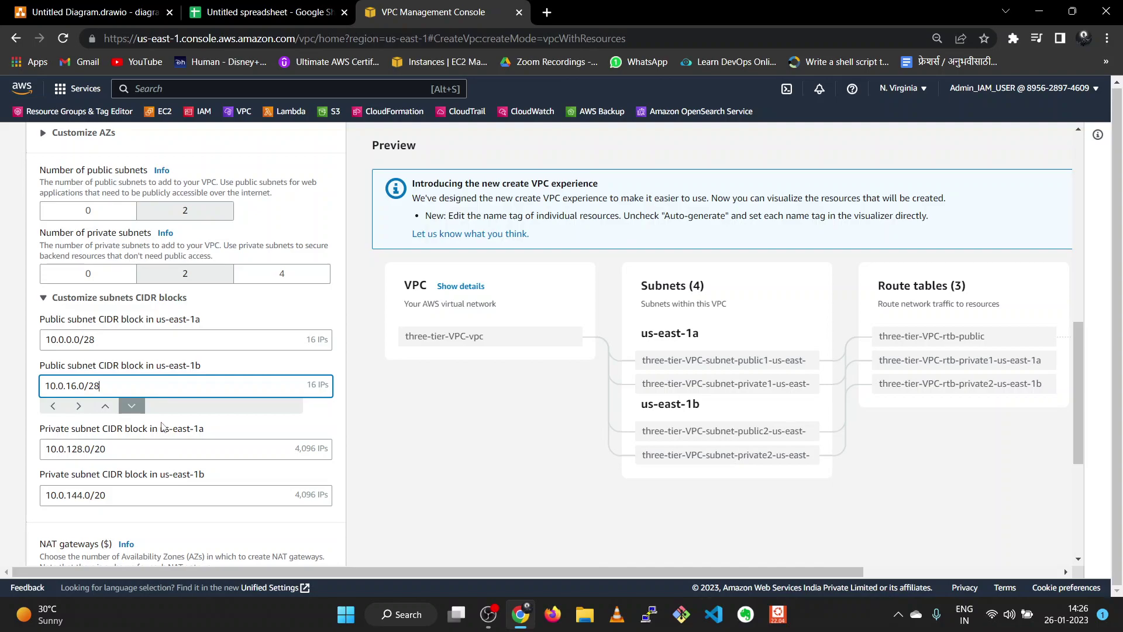
- Shrink both private subnet CIDR blocks (us-east-1a and us-east-1b) from /20 to /28
left_click(161, 450)
key("BackSpace")
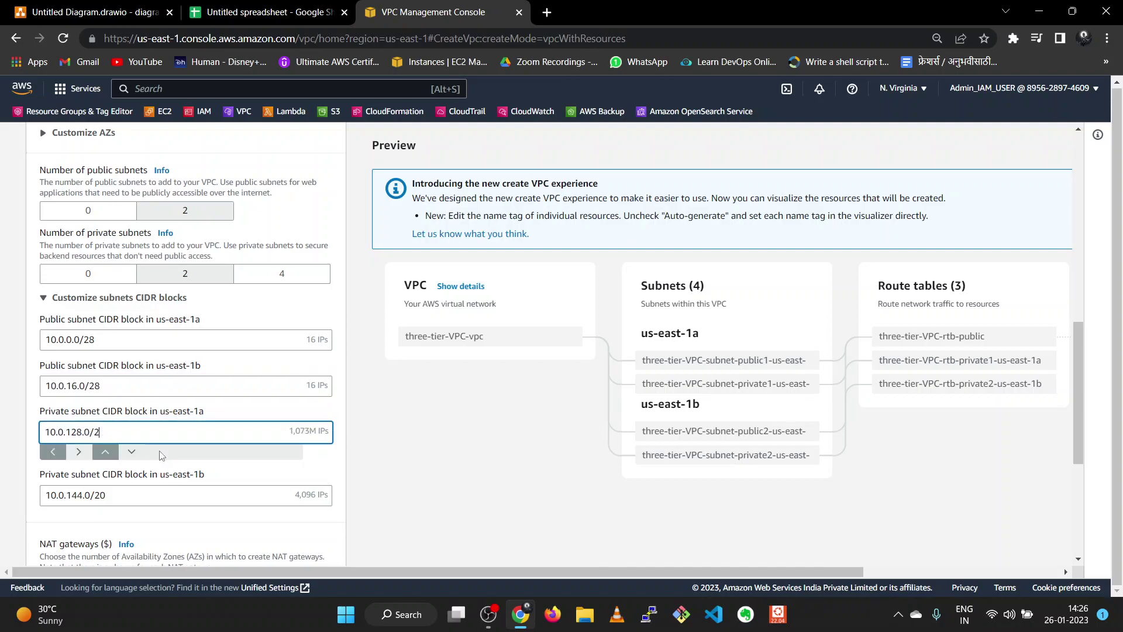
type("8")
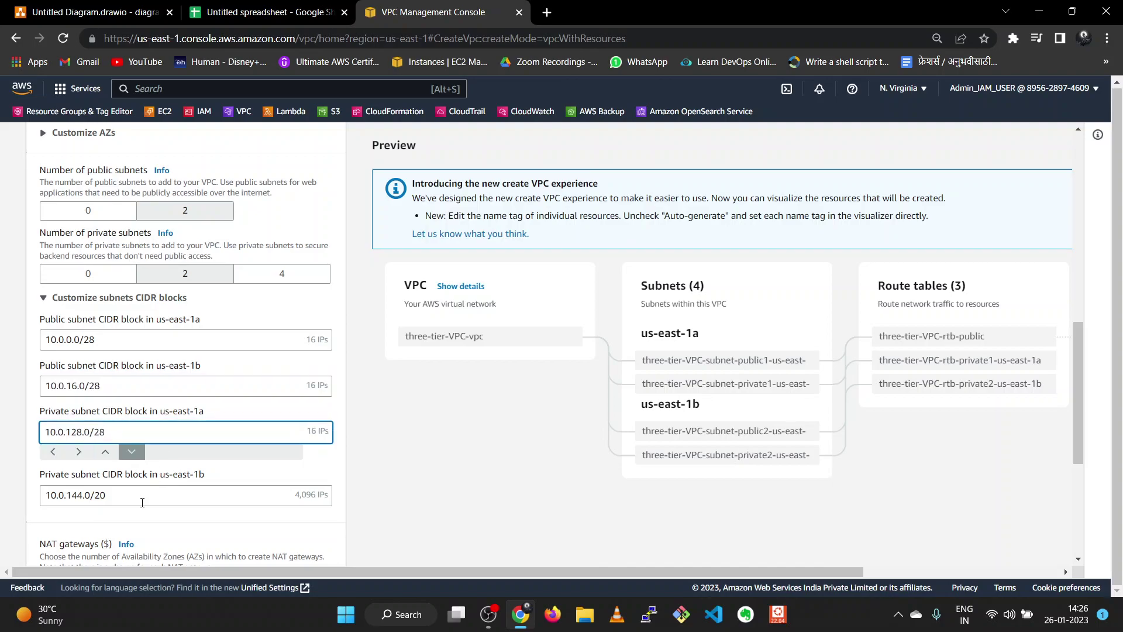
left_click(144, 495)
key("BackSpace")
type("8")
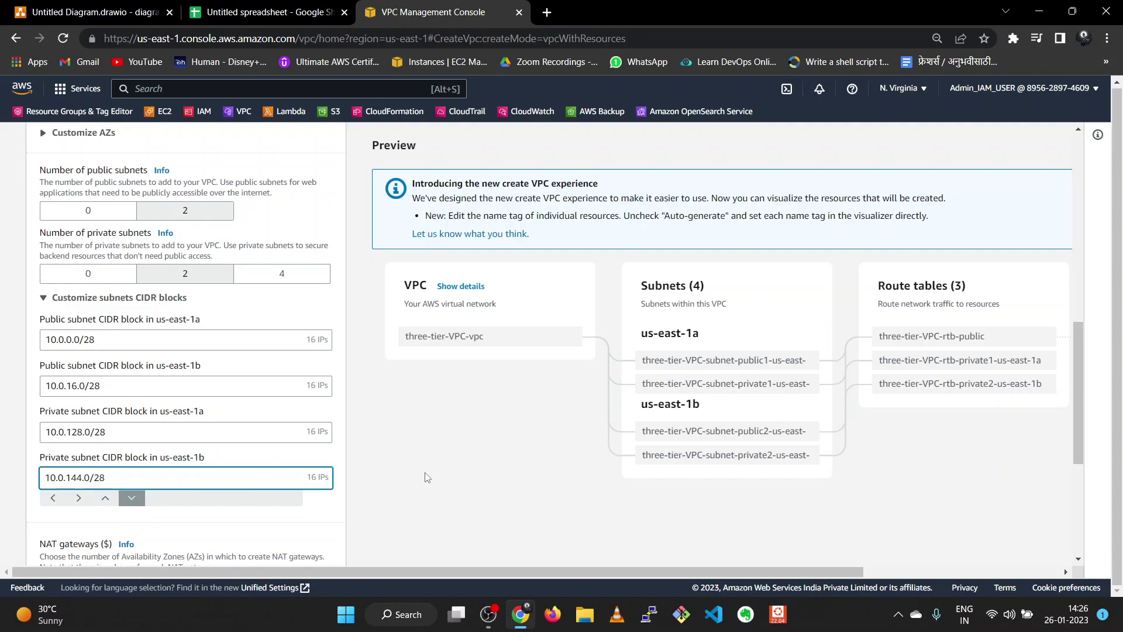
left_click(466, 477)
scroll(399, 458, "down", 5)
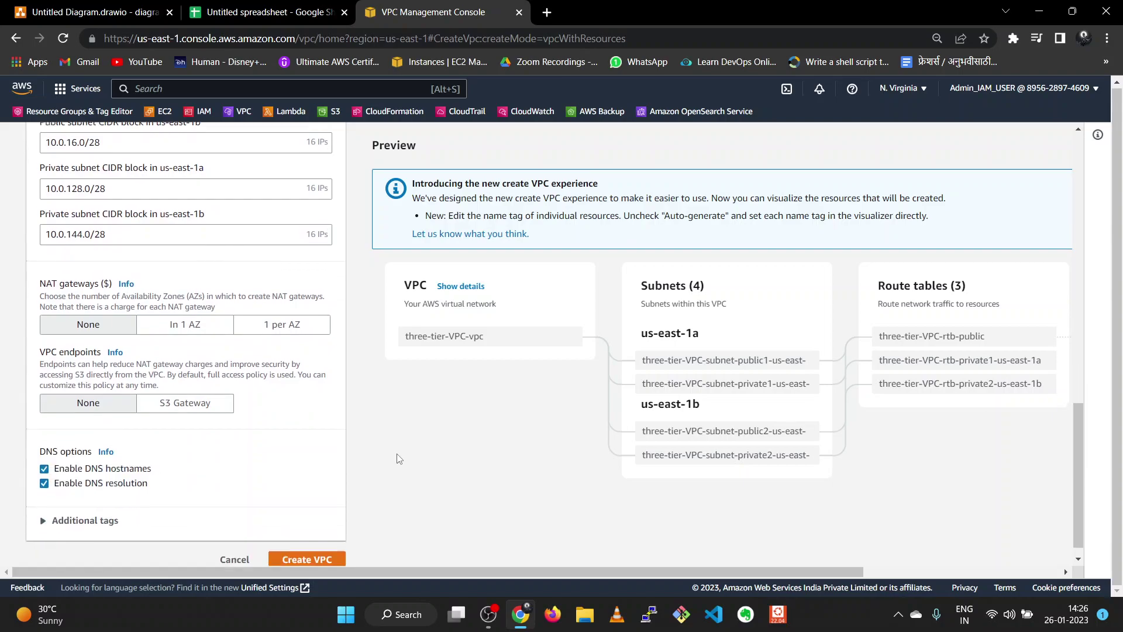
- Create three-tier-VPC-vpc (10.0.0.0/16) and view its details
left_click(314, 543)
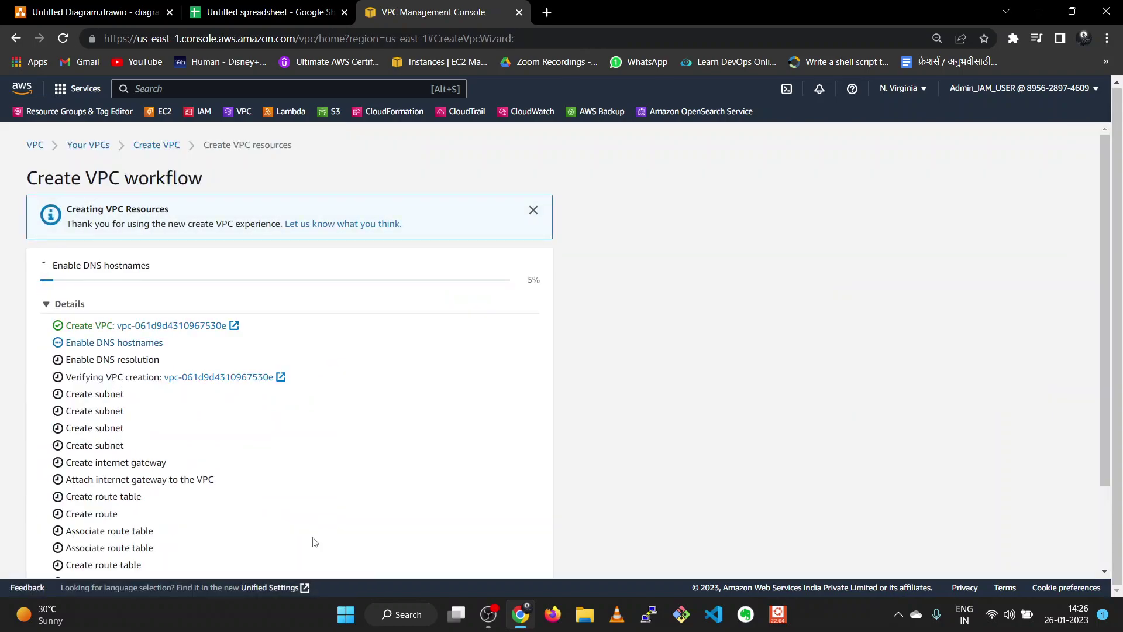
scroll(361, 430, "down", 2)
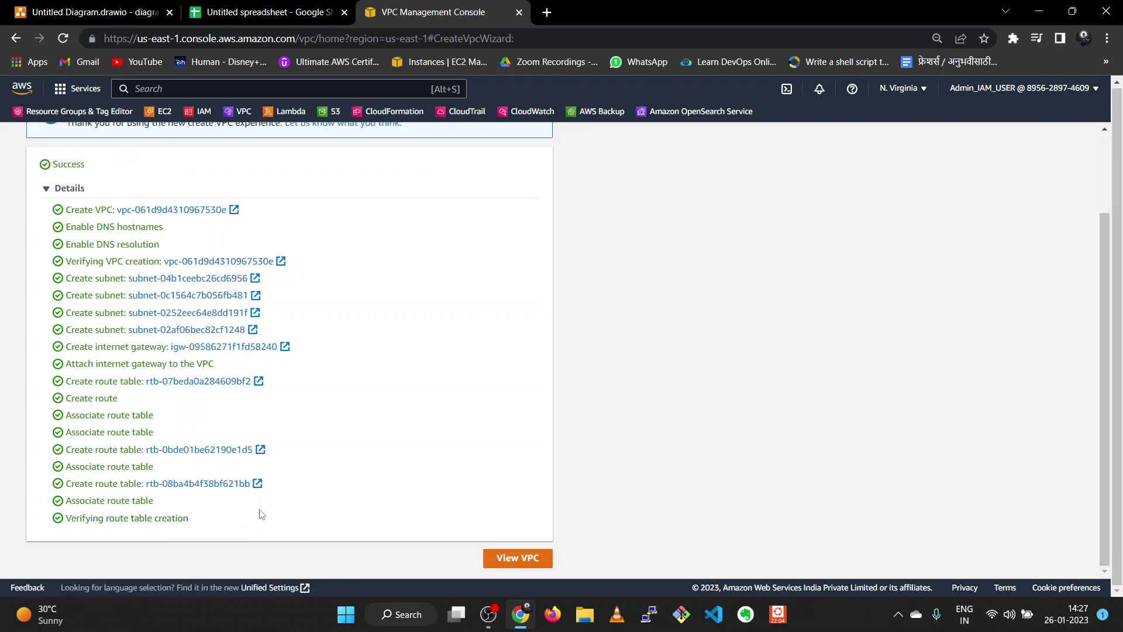
left_click(517, 559)
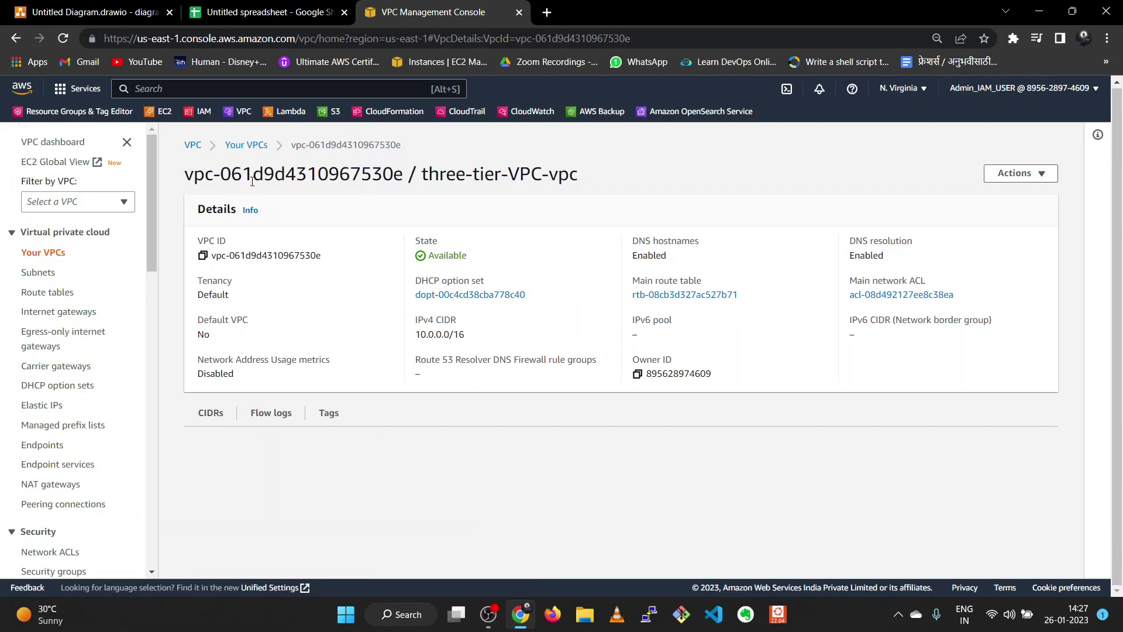
- Filter by VPC to three-tier-VPC-vpc and show its Subnets list
left_click(251, 147)
left_click(124, 201)
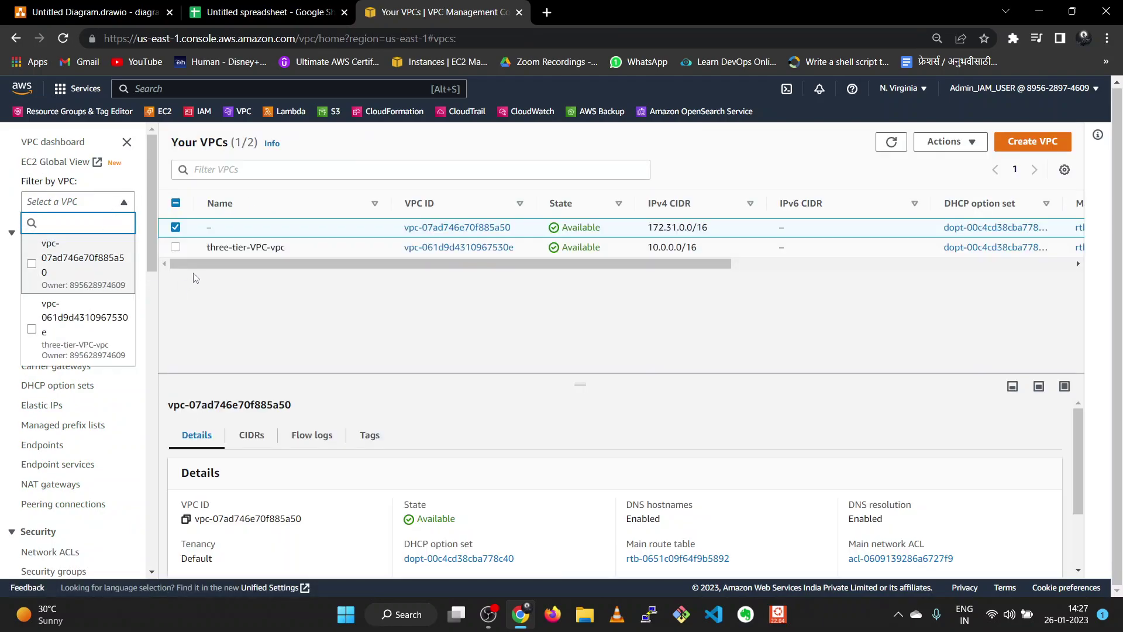
left_click(183, 251)
left_click(196, 254)
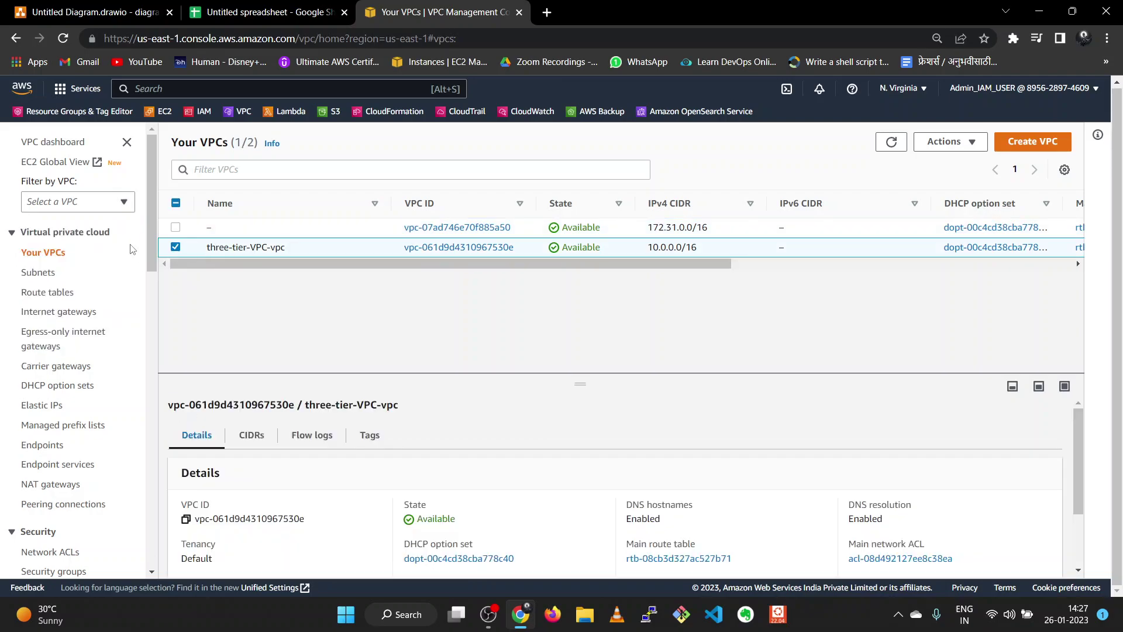
left_click(116, 202)
left_click(91, 321)
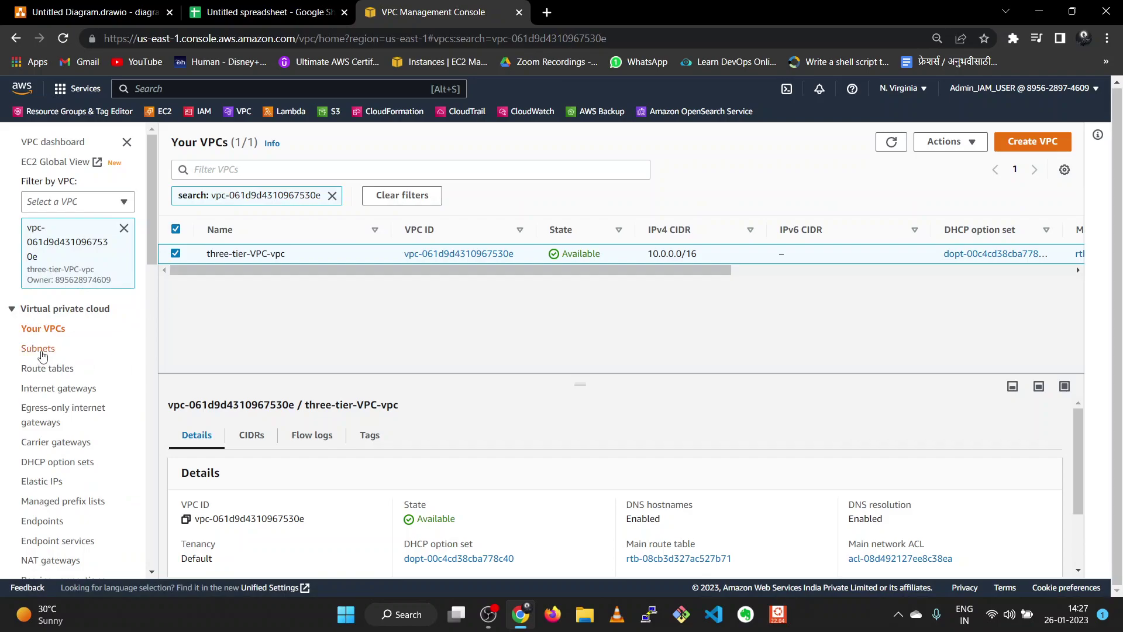
left_click(41, 351)
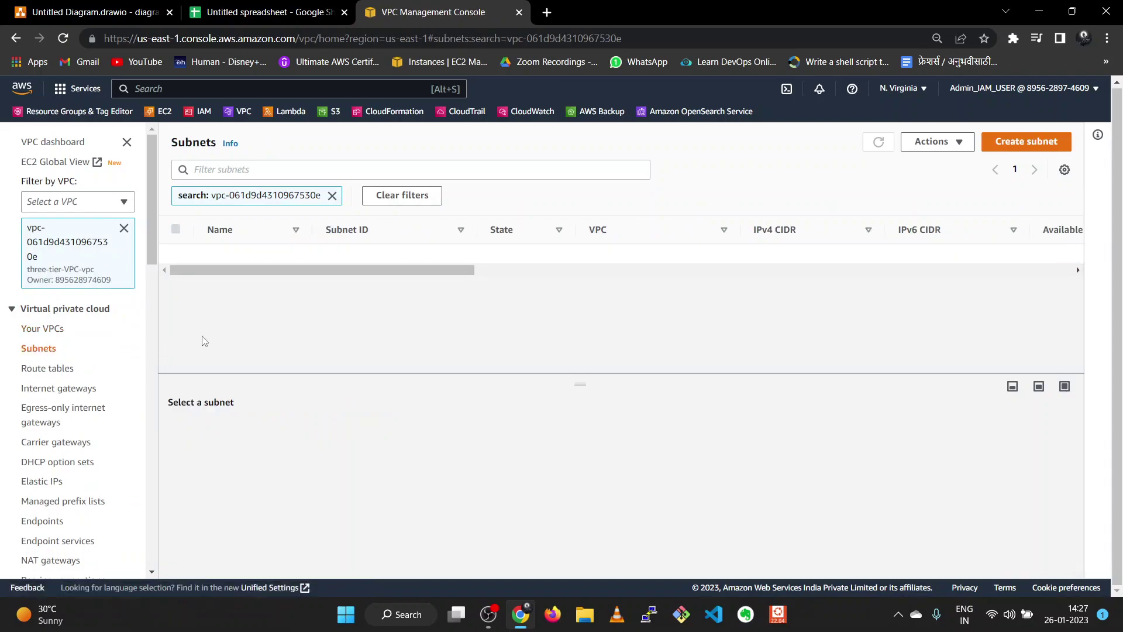
- Widen the Name column and check the private1 us-east-1a subnet's local route
left_click_drag(313, 231, 442, 230)
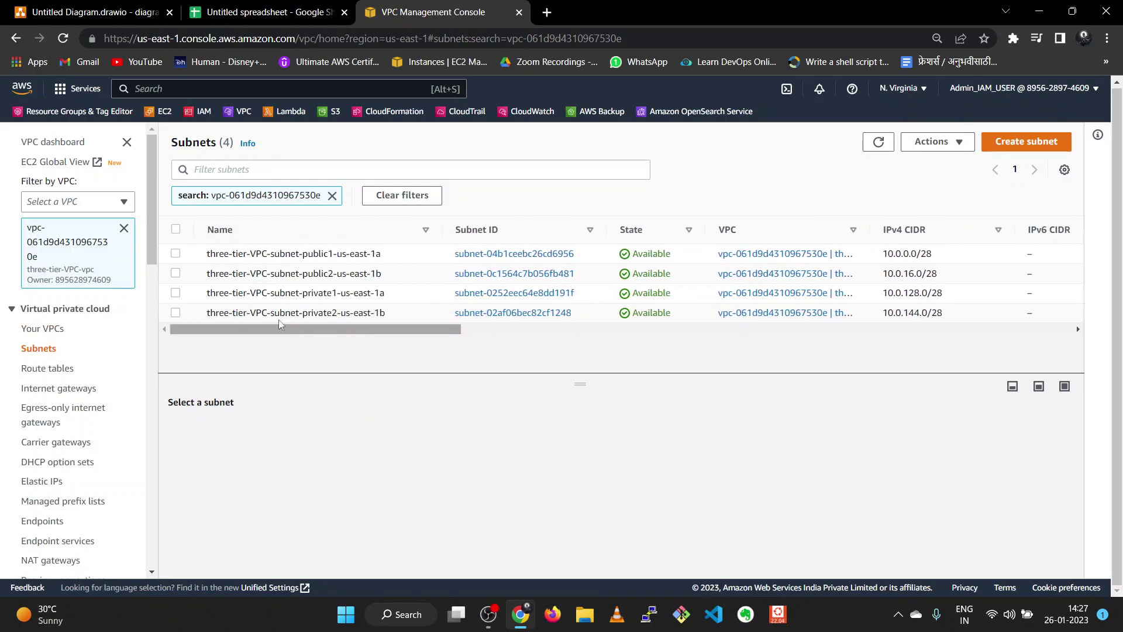
left_click(175, 293)
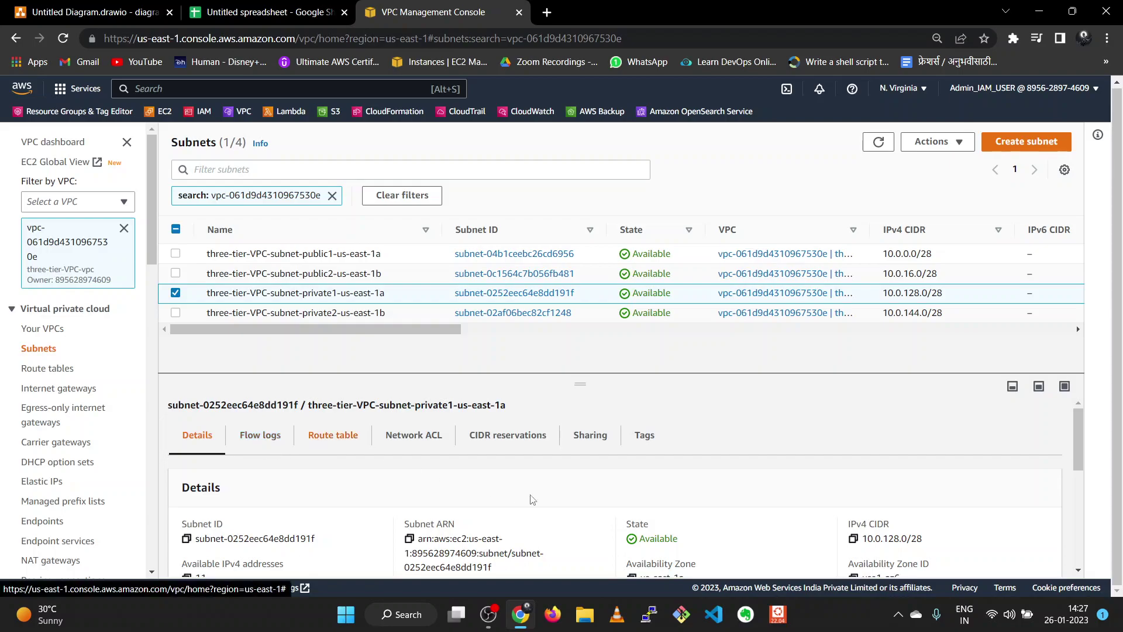
scroll(518, 497, "down", 1)
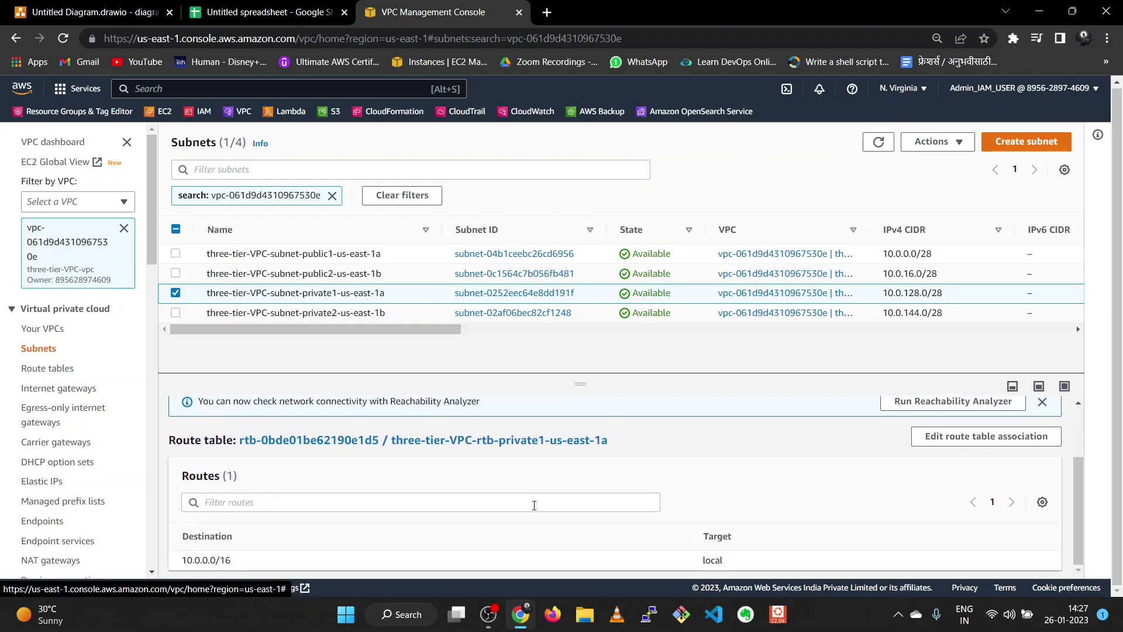
double_click(709, 561)
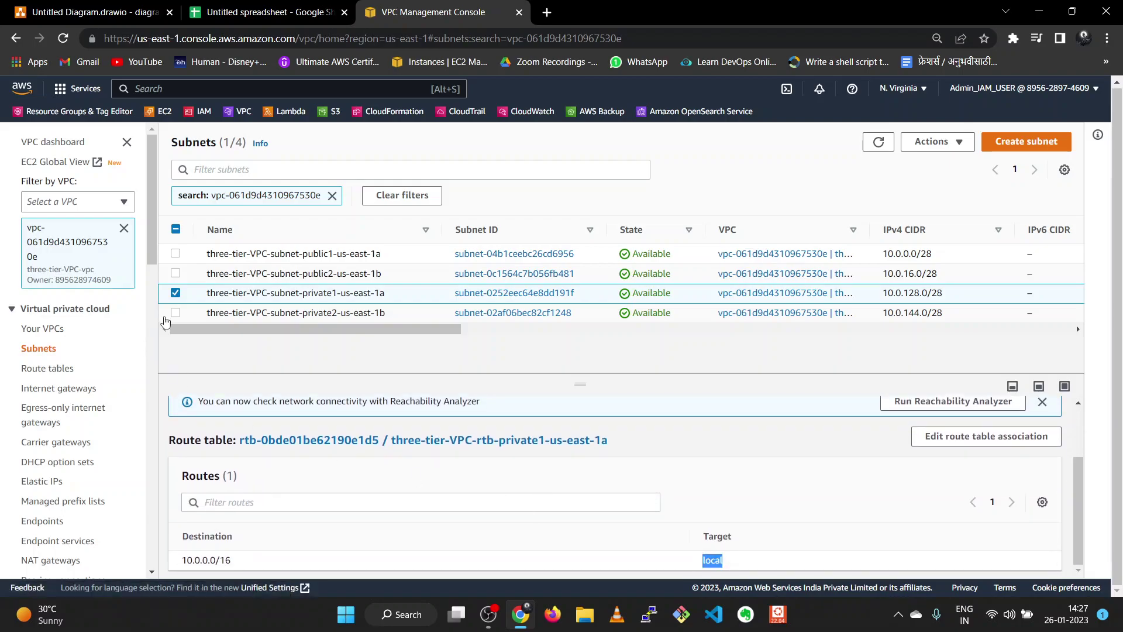
left_click(175, 293)
- Check the public1 us-east-1a subnet's route table, then list NAT gateways without the VPC filter
left_click(175, 254)
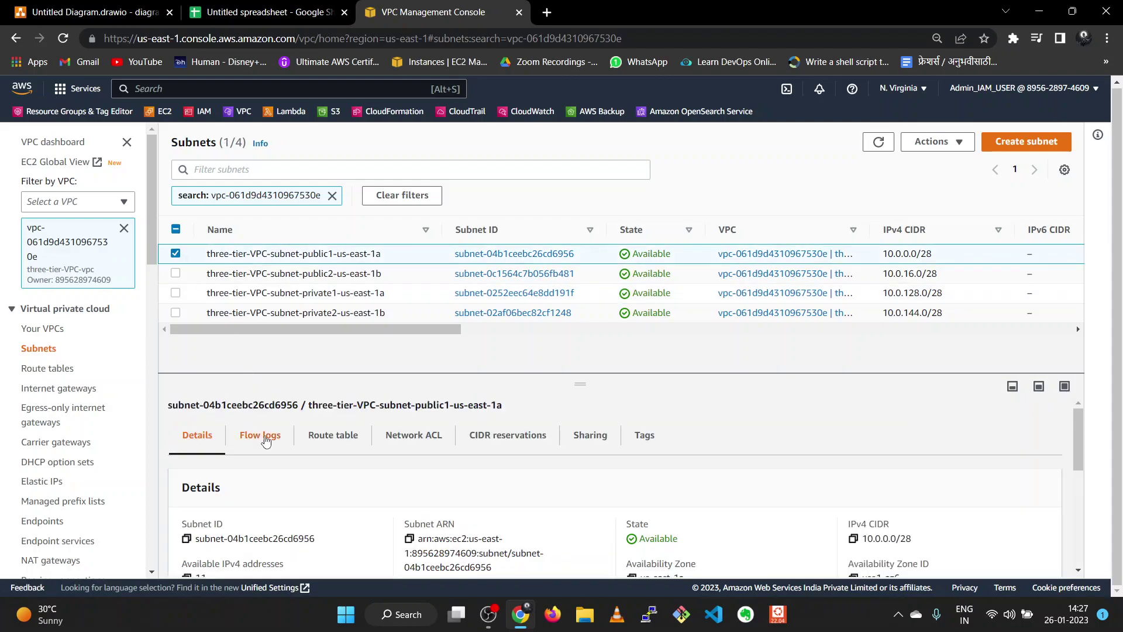
left_click(332, 436)
scroll(496, 515, "down", 2)
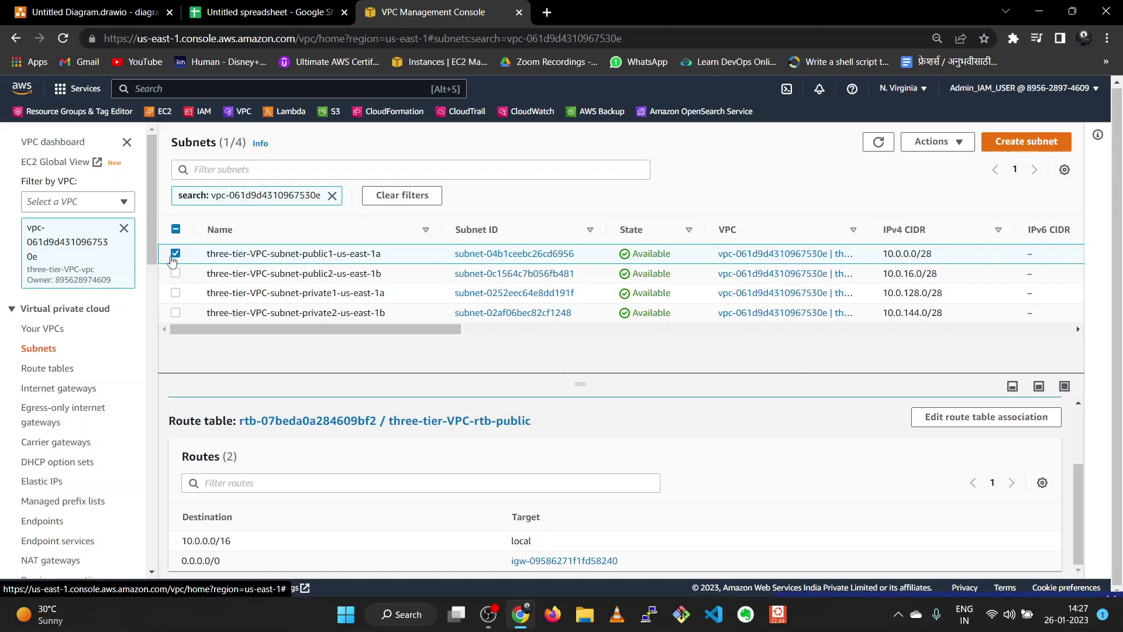
left_click(175, 256)
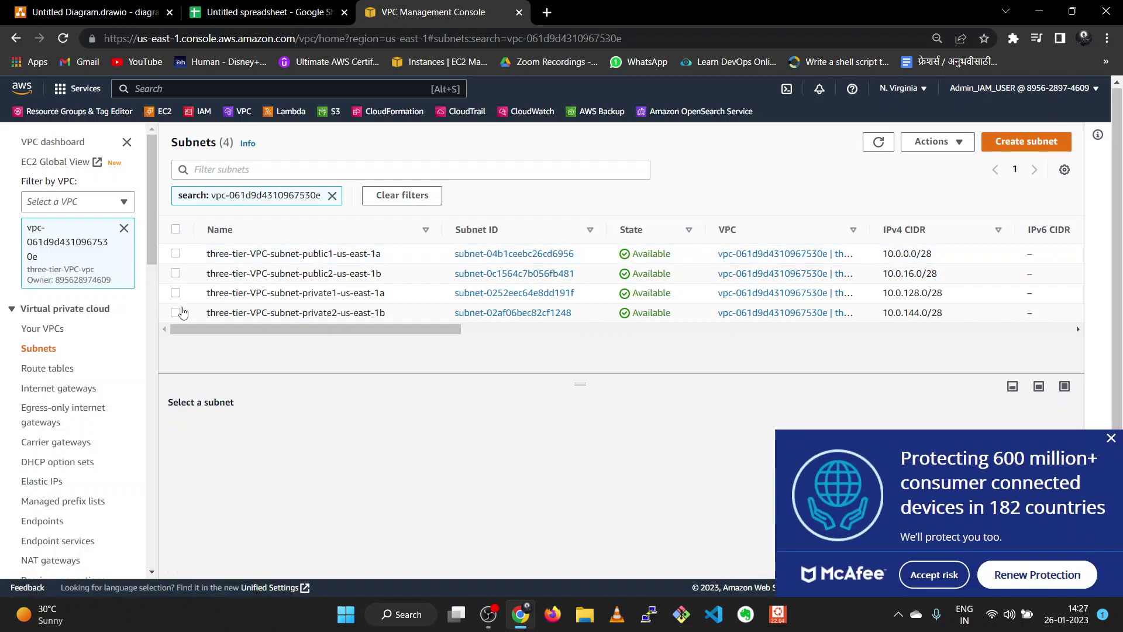
mouse_move(152, 259)
left_mouse_down()
mouse_move(156, 405)
mouse_move(144, 266)
left_mouse_up()
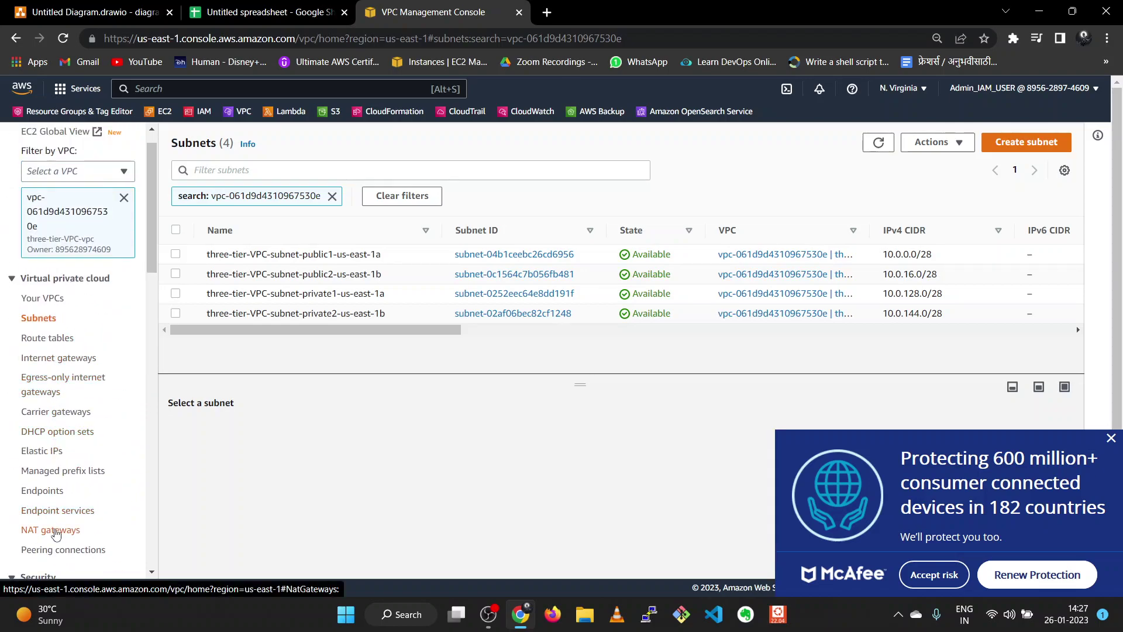
left_click(55, 533)
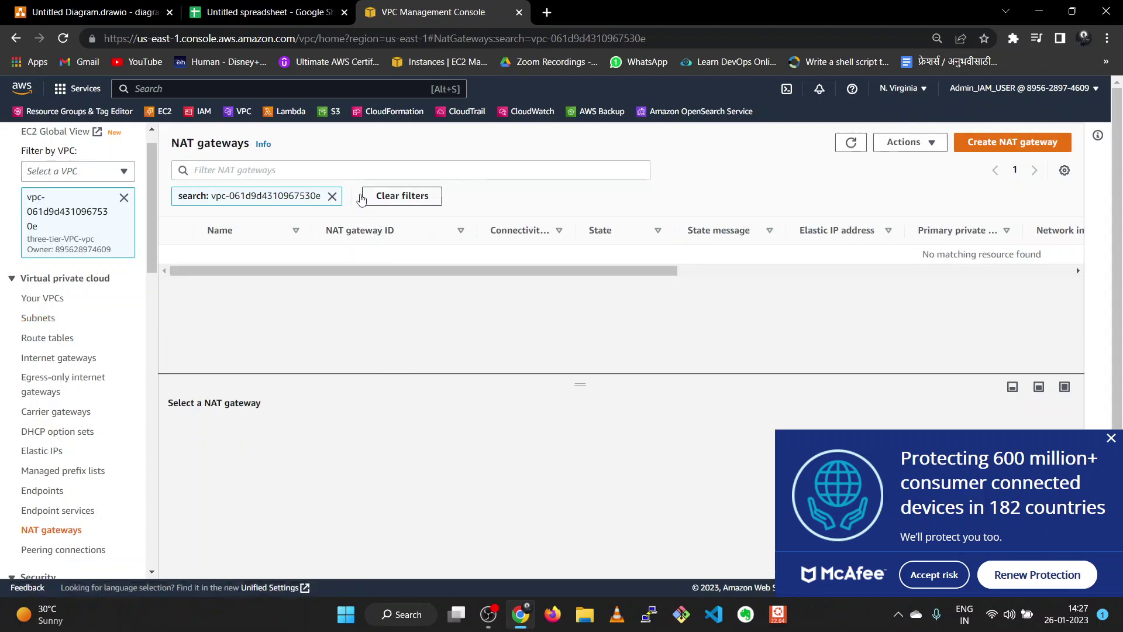
left_click(366, 202)
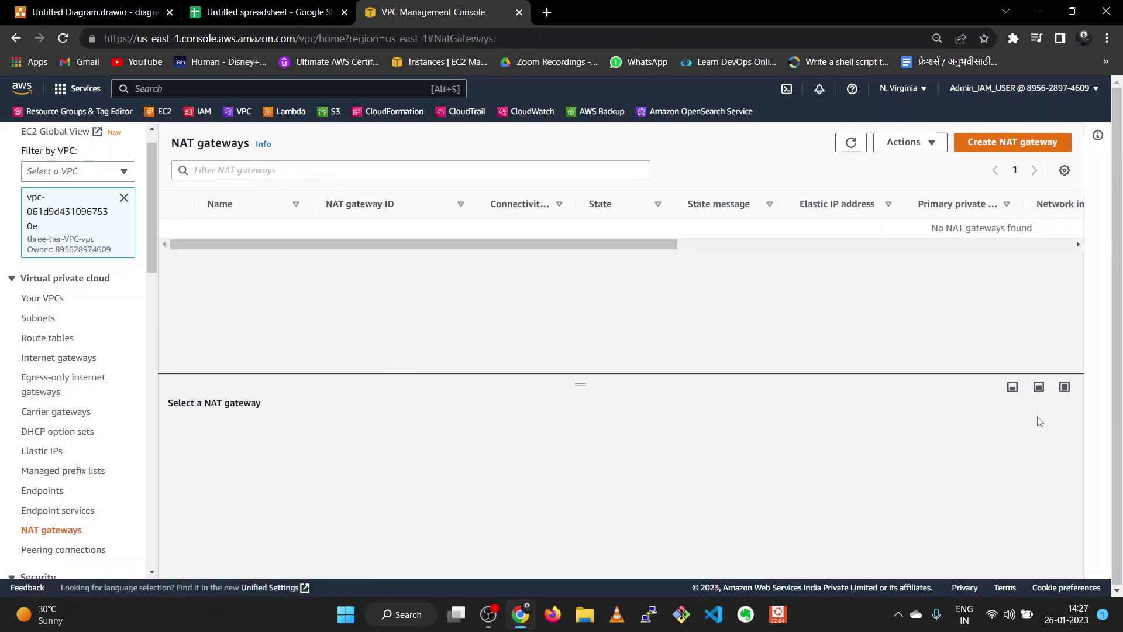
- Start a NAT gateway named three-tier-nat in the public2 us-east-1b subnet
left_click(1000, 144)
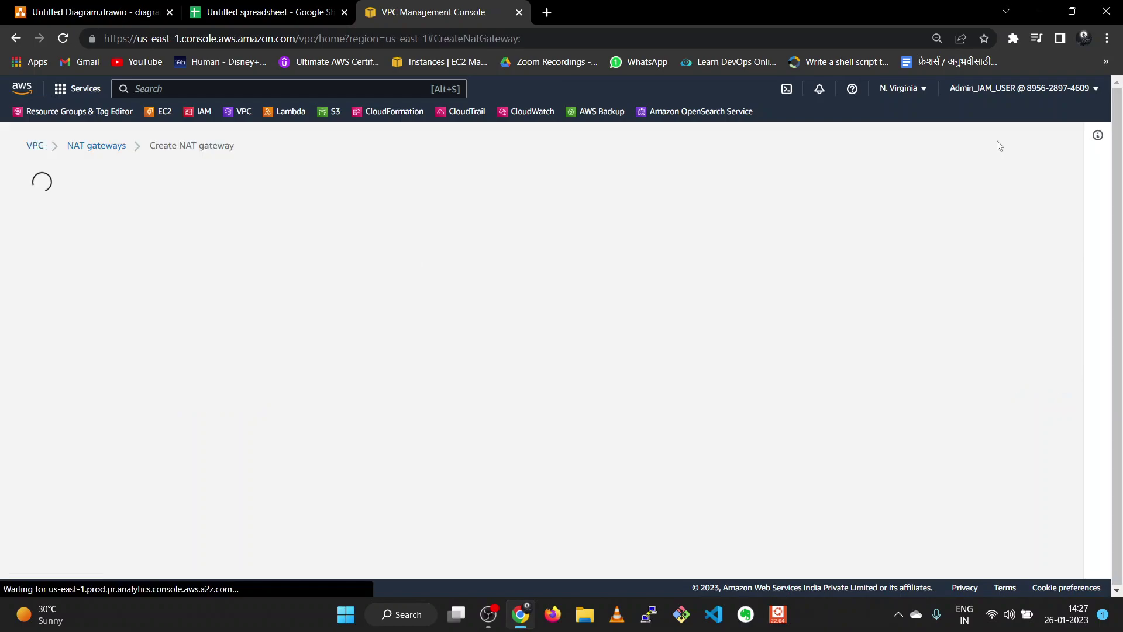
left_click(174, 317)
type("m")
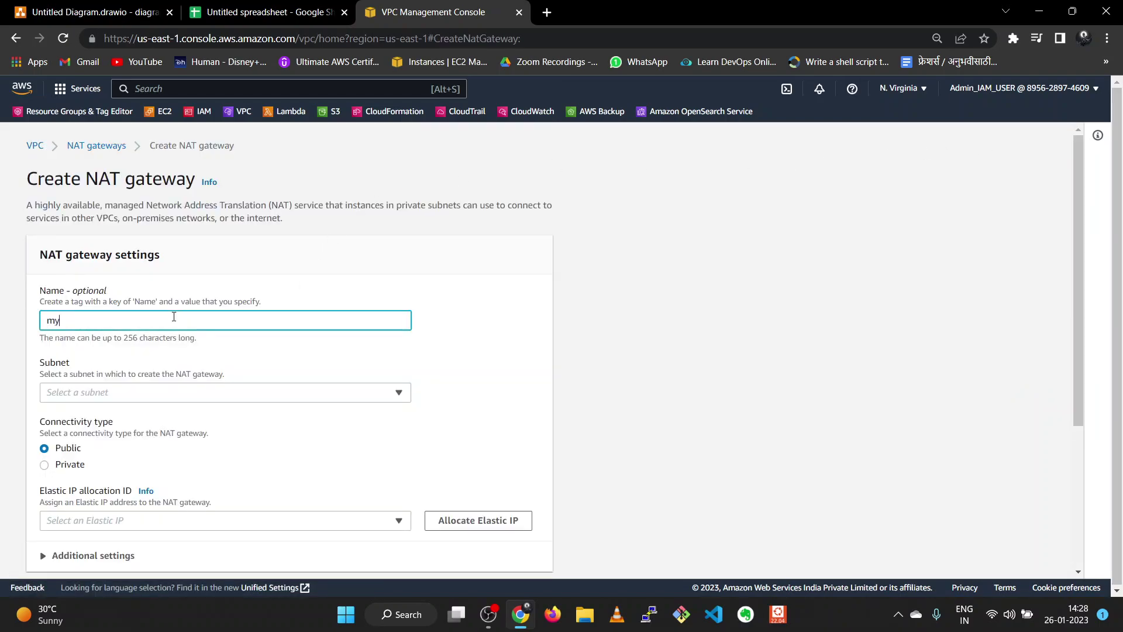
key("BackSpace")
type("three-tier-nat")
scroll(179, 358, "down", 1)
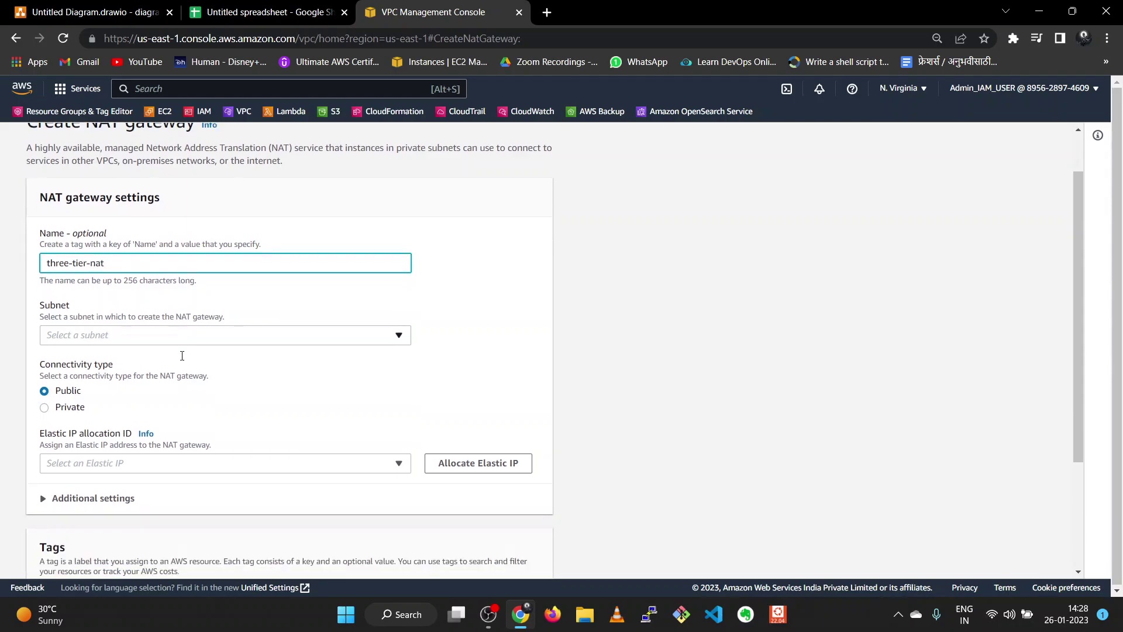
left_click(197, 326)
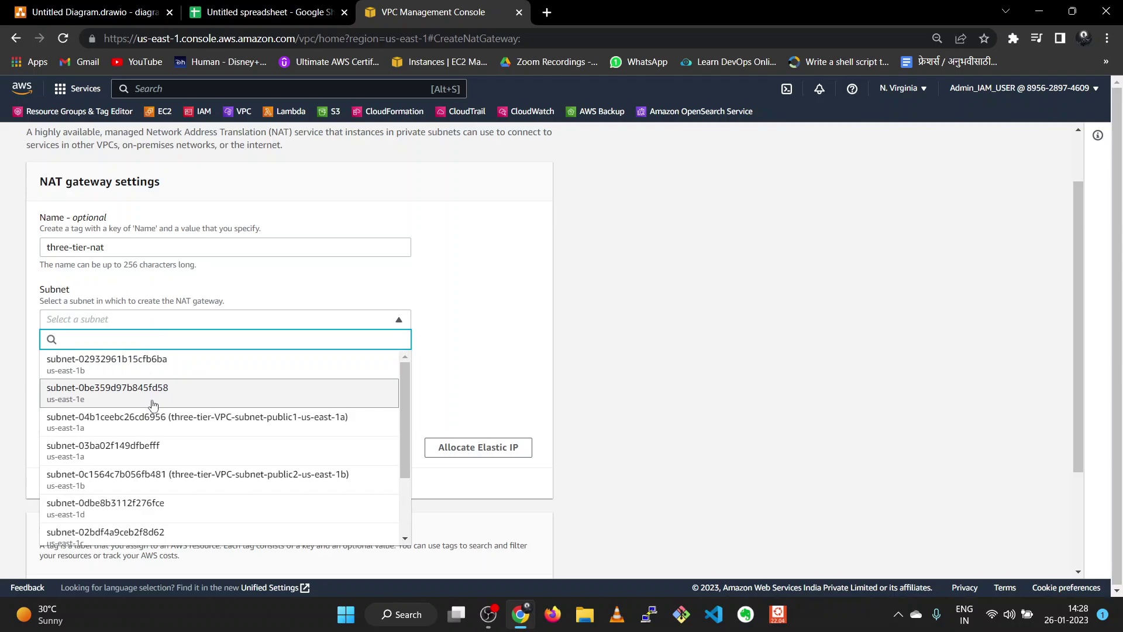
scroll(153, 404, "down", 1)
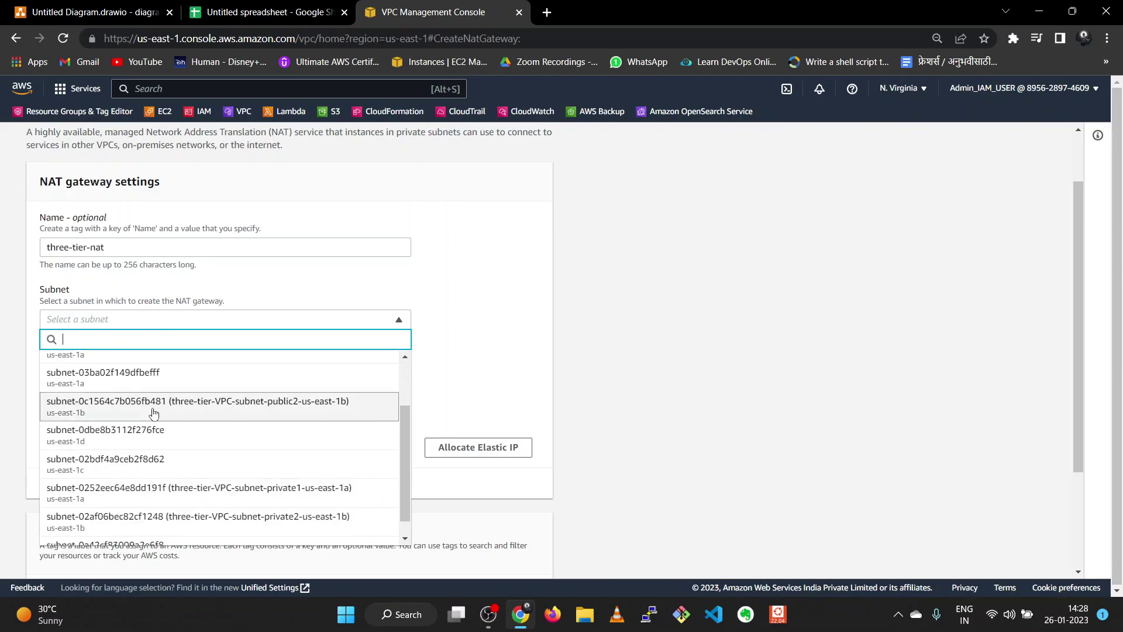
left_click(215, 403)
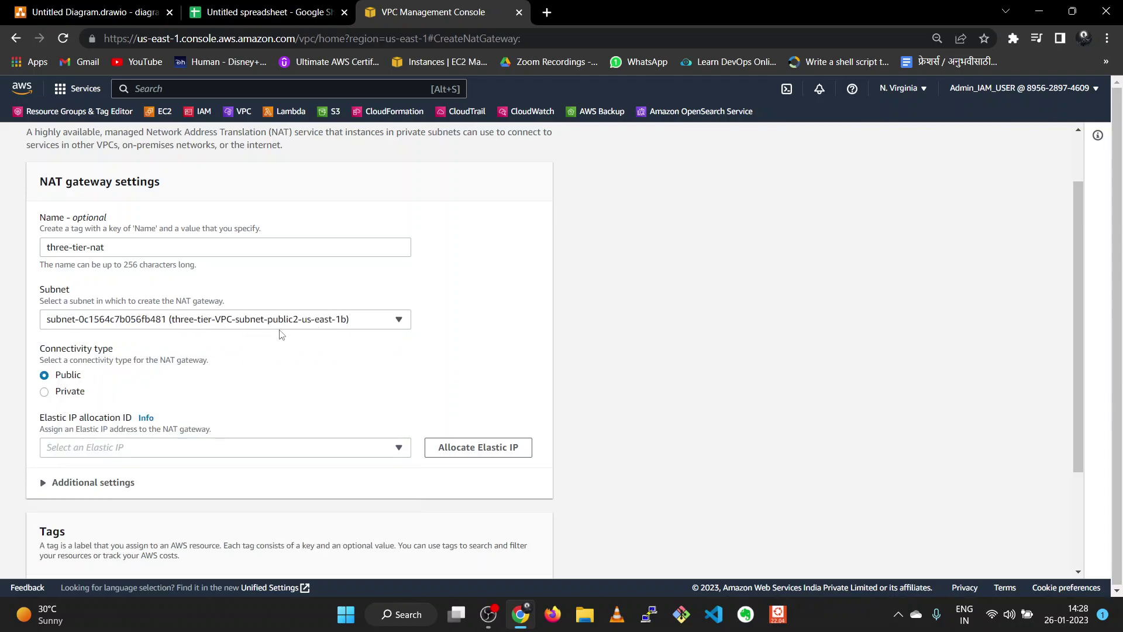
- Allocate a new Elastic IP for three-tier-nat and create the gateway
scroll(413, 359, "down", 1)
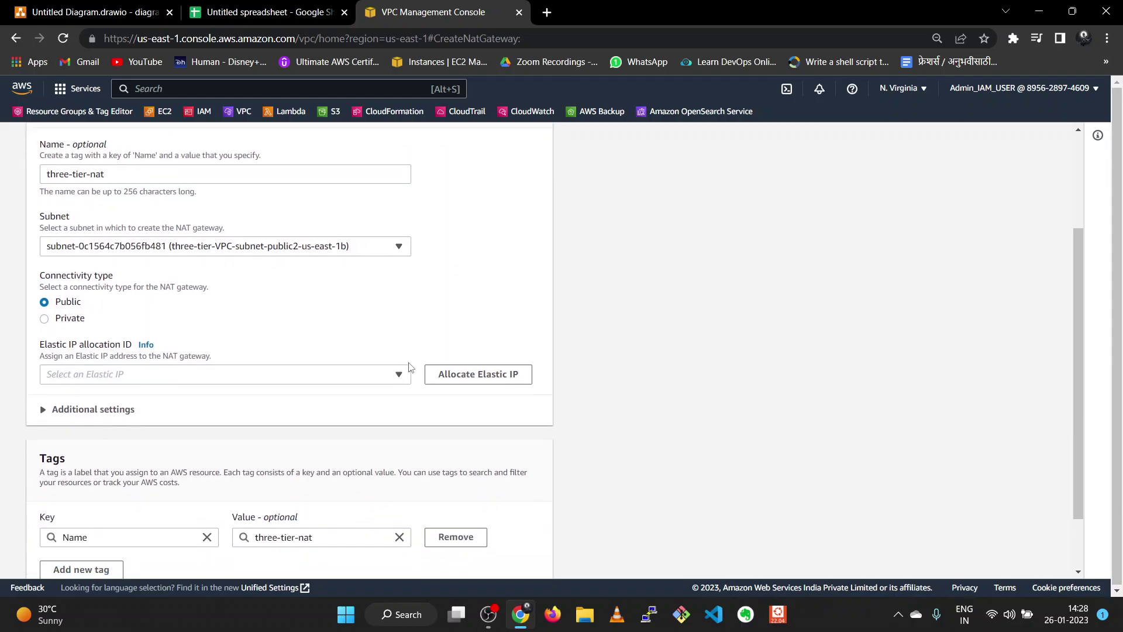
scroll(408, 373, "down", 1)
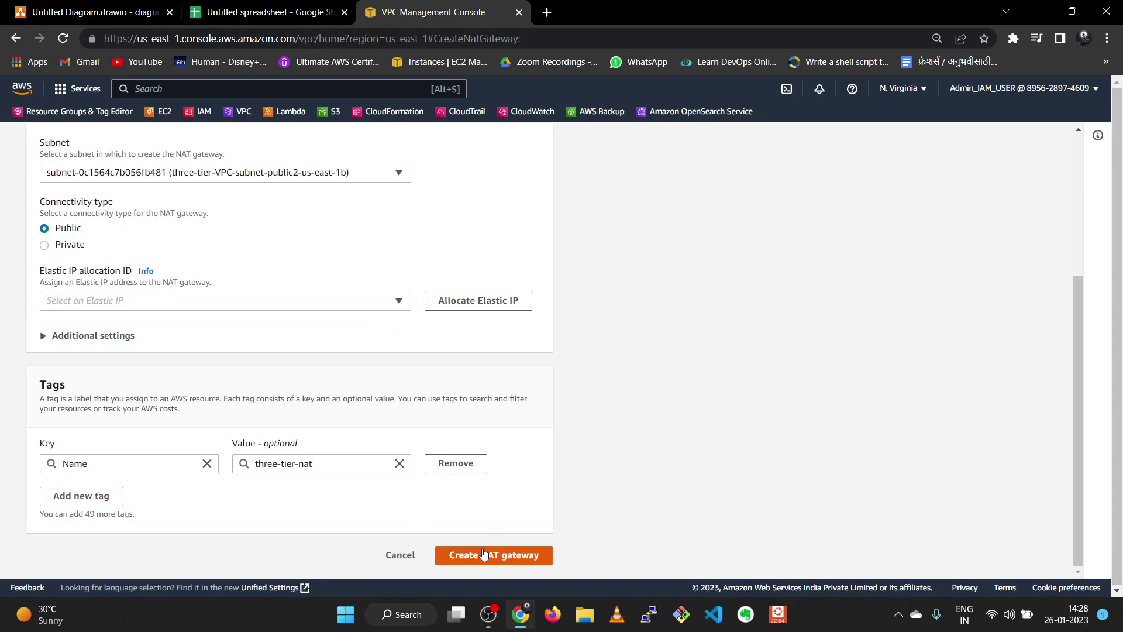
left_click(483, 554)
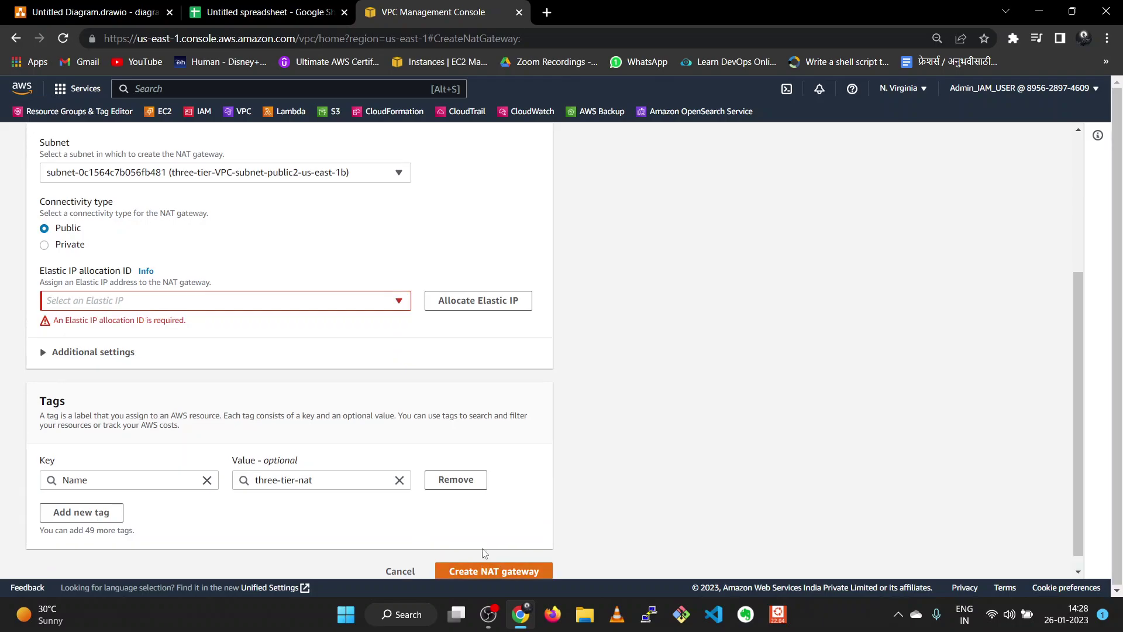
left_click(449, 301)
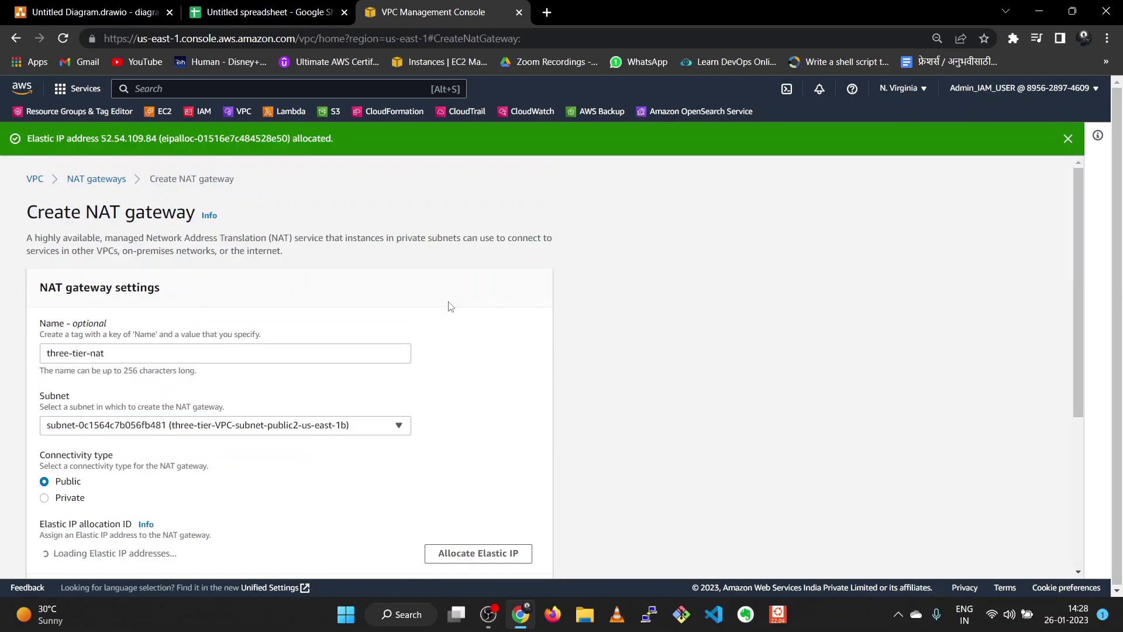
scroll(421, 353, "down", 4)
scroll(421, 355, "down", 1)
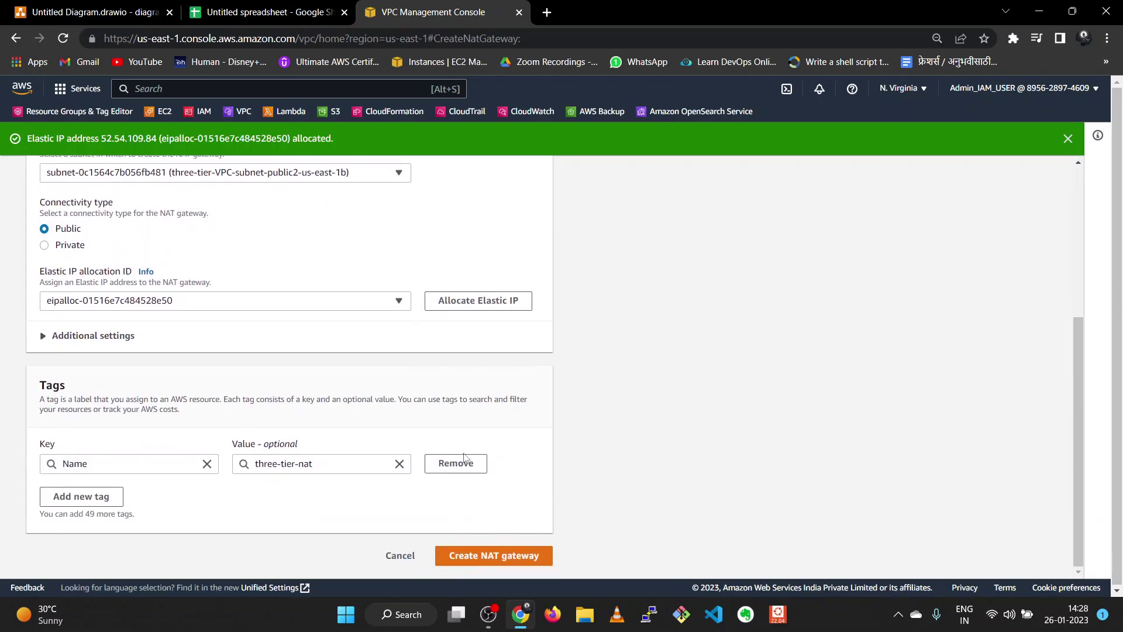
left_click(498, 557)
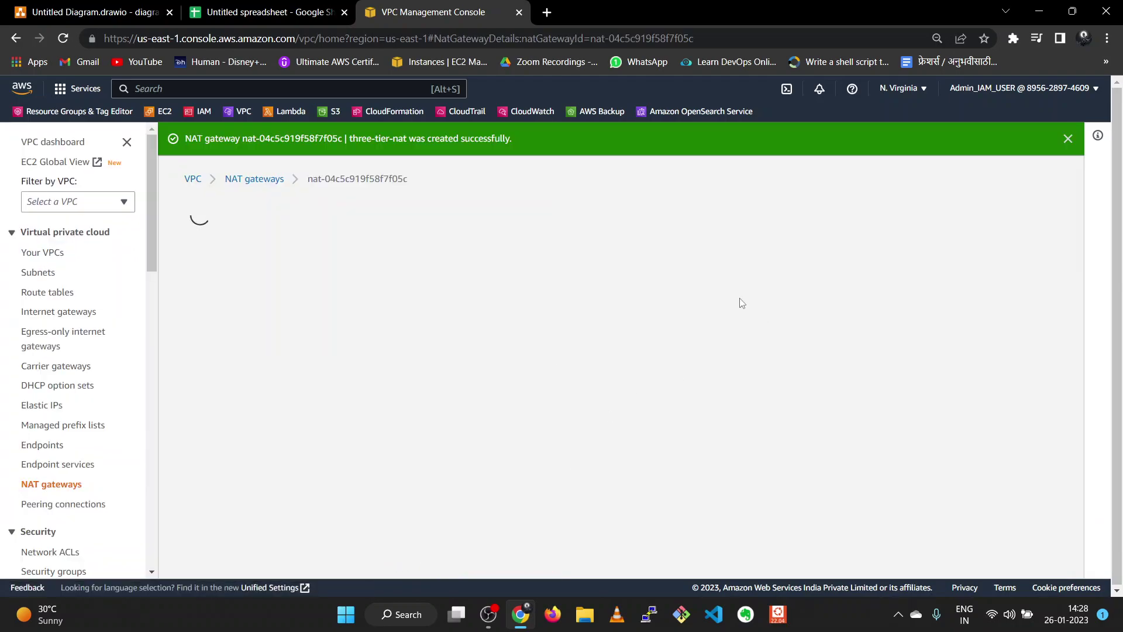
- Dismiss the NAT gateway success banner and select the private1 subnet in the Subnets list
left_click(1068, 138)
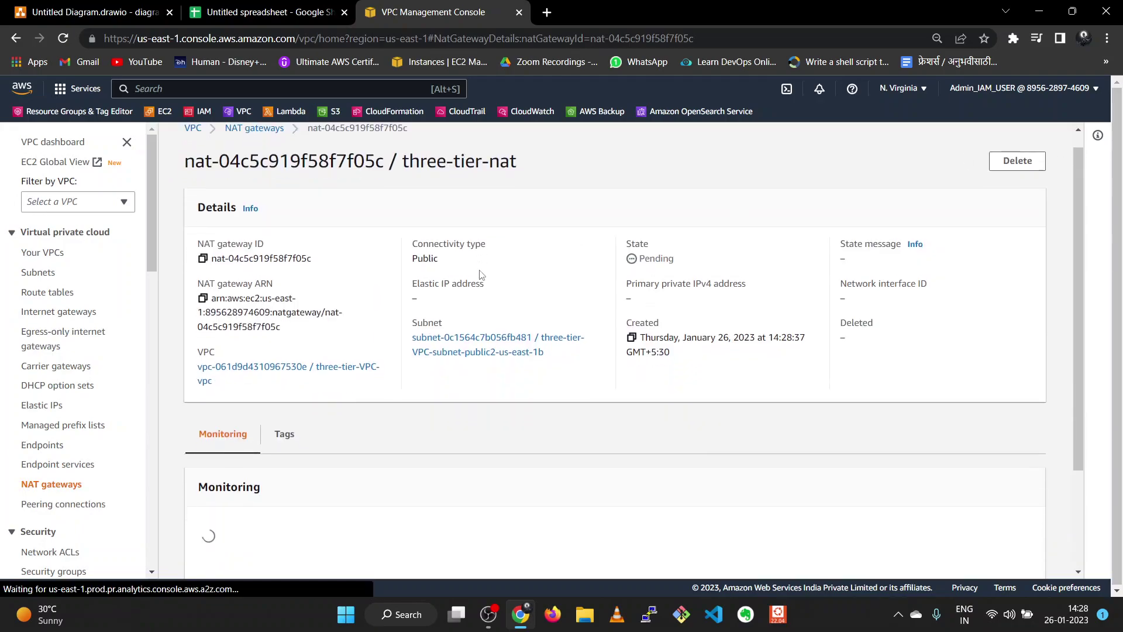
scroll(479, 278, "down", 3)
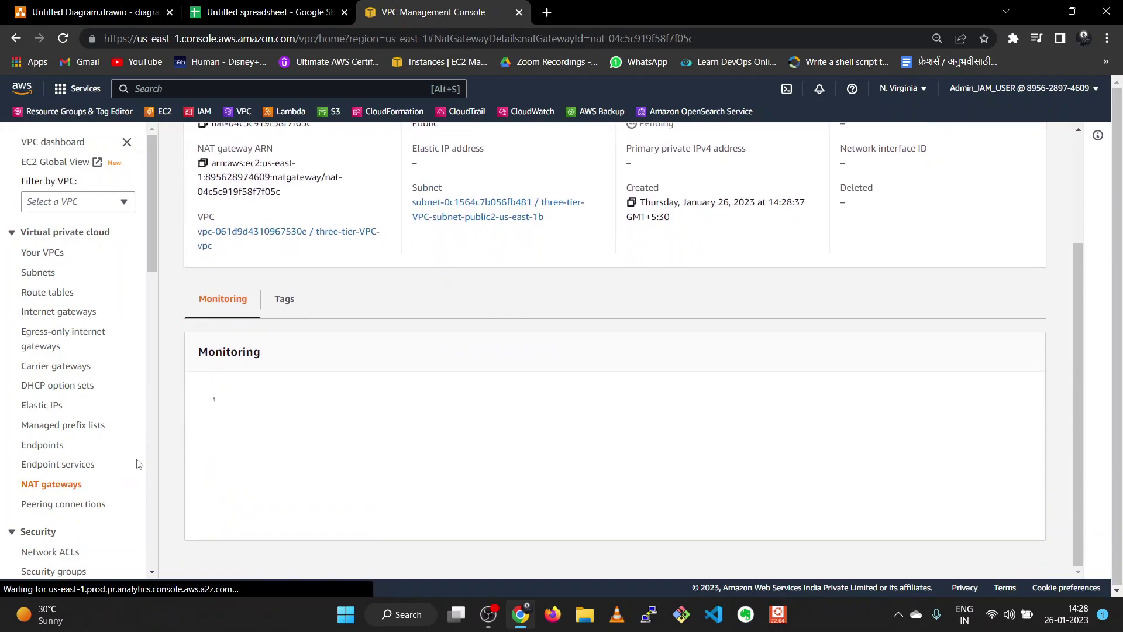
scroll(88, 363, "up", 3)
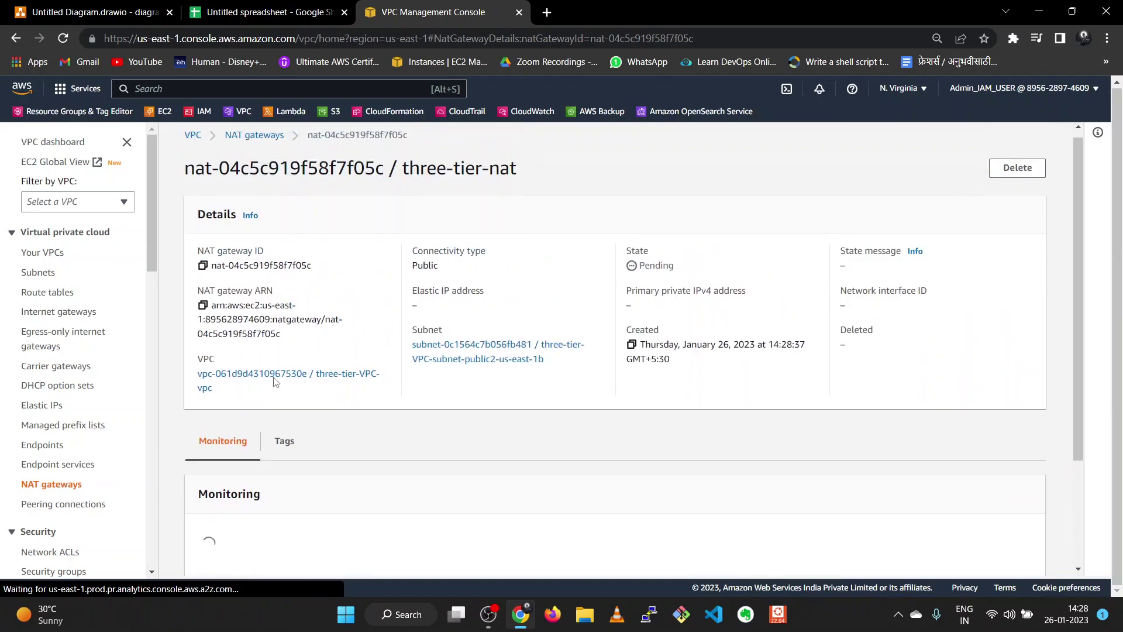
left_click(39, 278)
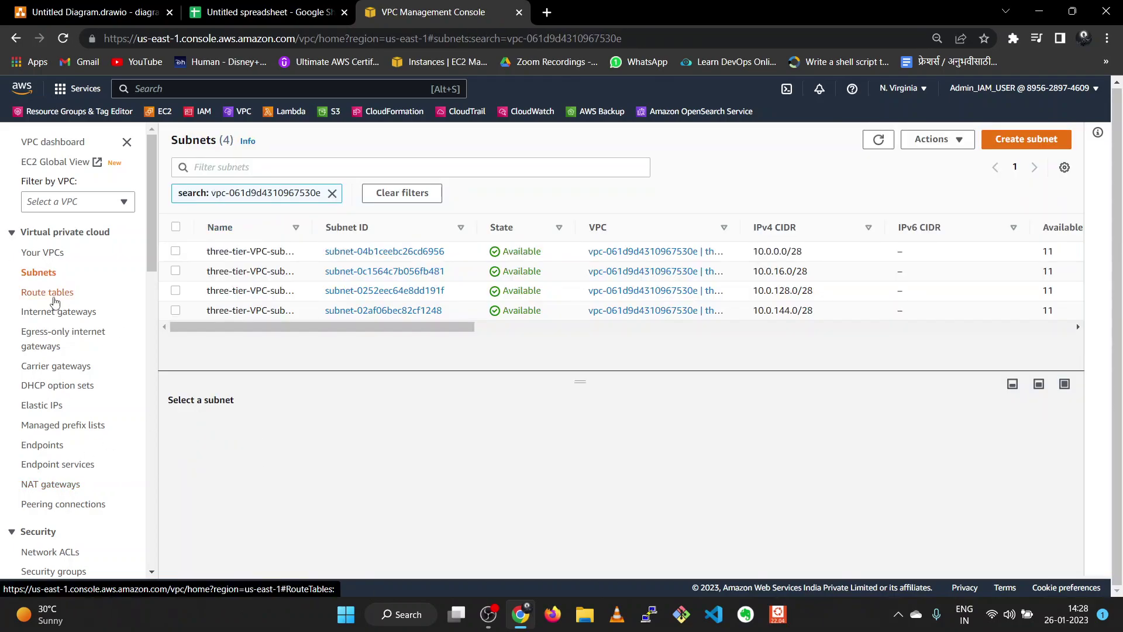
left_click_drag(312, 227, 430, 227)
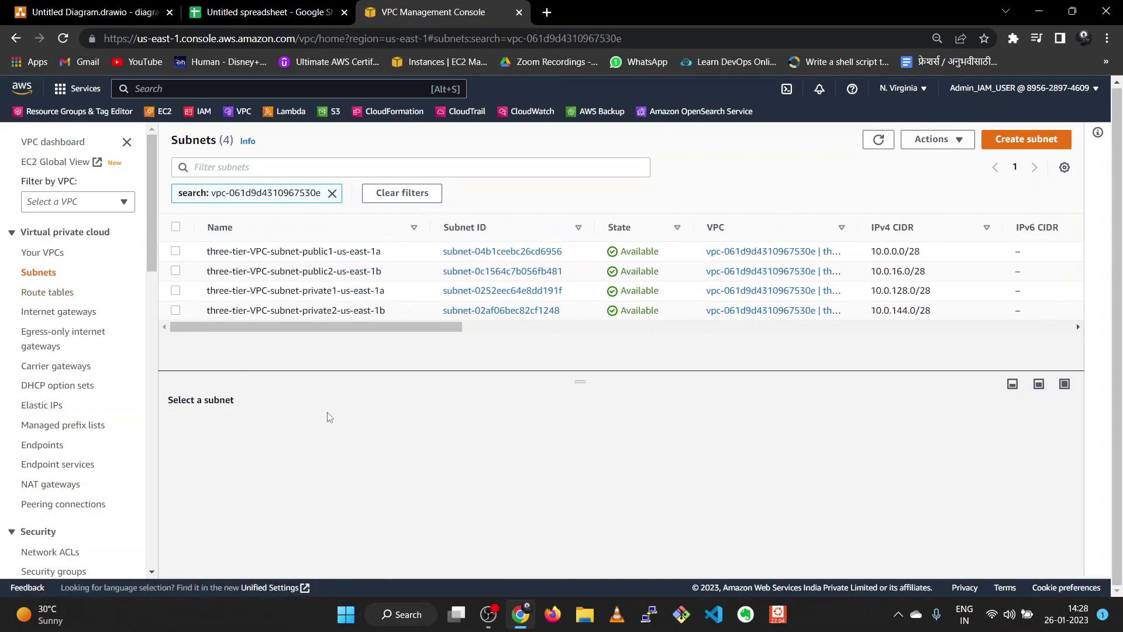
left_click(176, 290)
- Open route table three-tier-VPC-rtb-private1-us-east-1a and start editing its routes
left_click(333, 434)
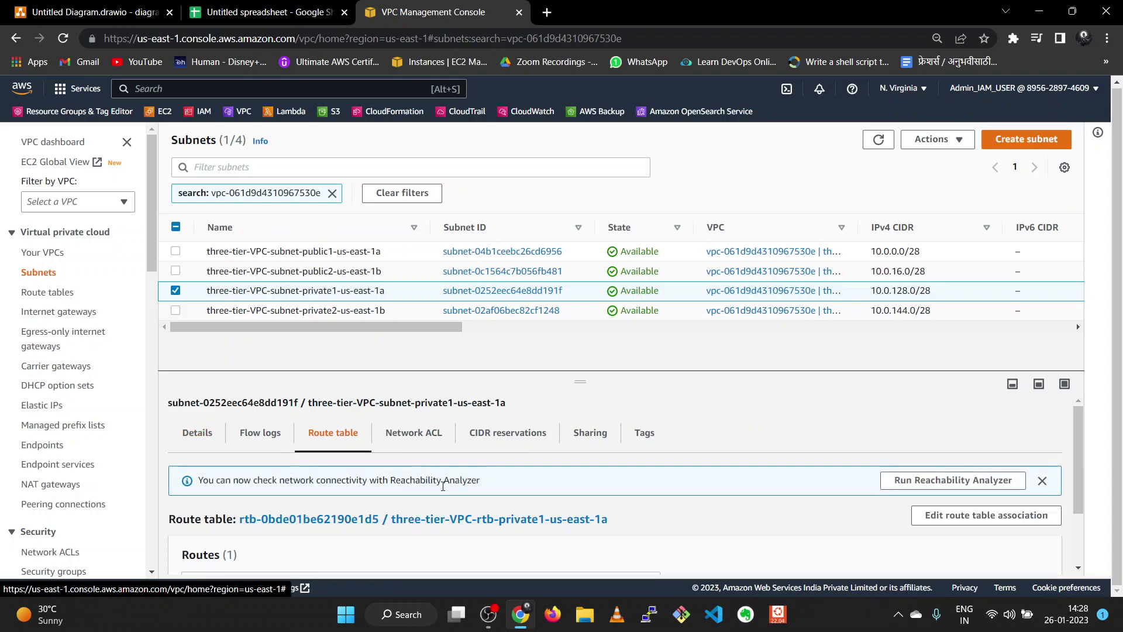
left_click(476, 519)
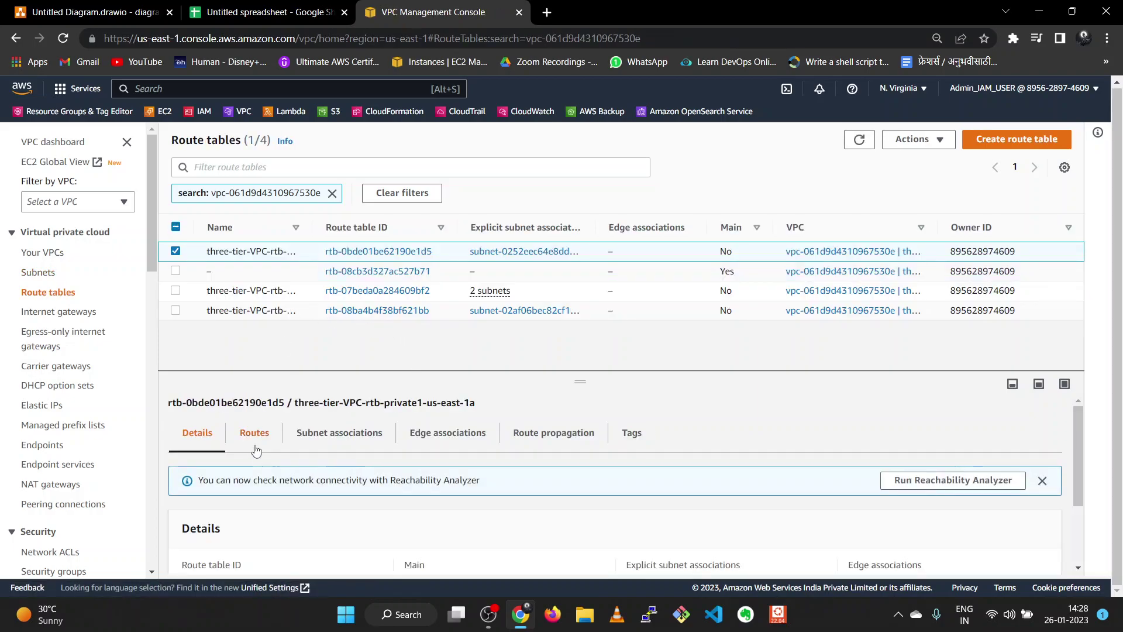
left_click(255, 436)
left_click_drag(579, 380, 579, 320)
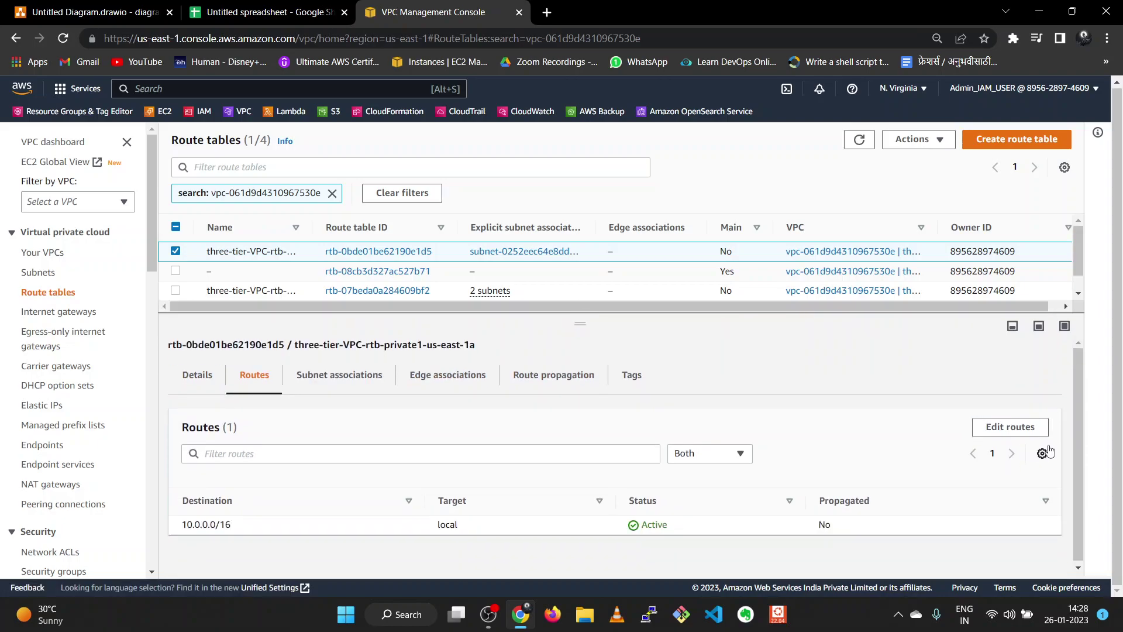
left_click(1022, 435)
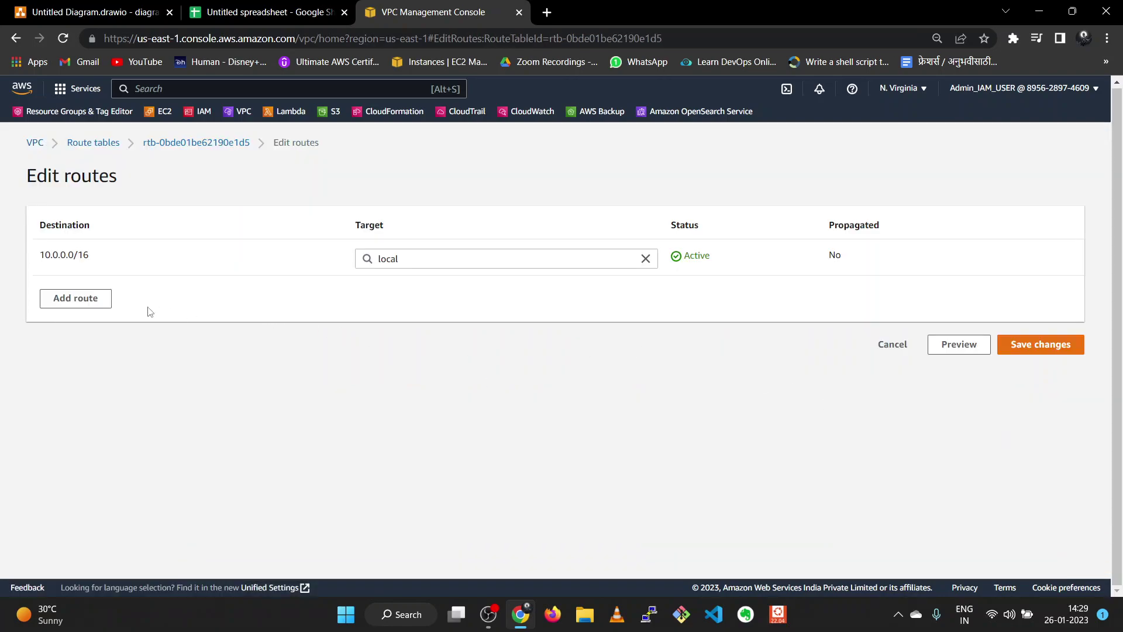
- Add a 0.0.0.0/0 route targeting NAT gateway nat-04c5c919f58f7f05c (three-tier-nat) and save
left_click(92, 298)
left_click(130, 296)
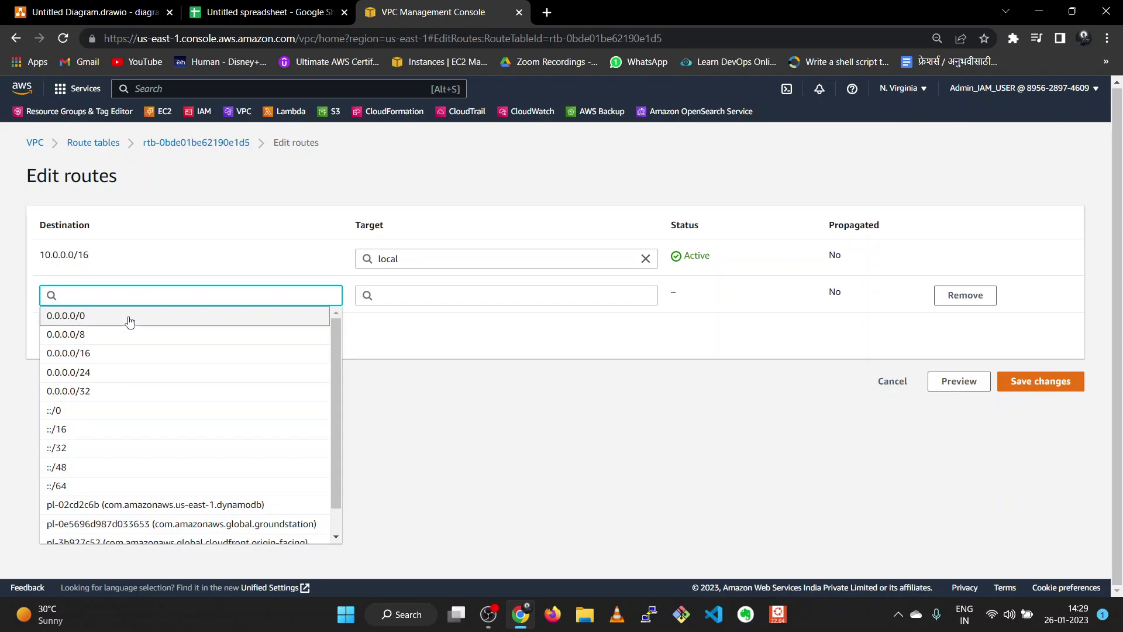
left_click(130, 319)
left_click(423, 295)
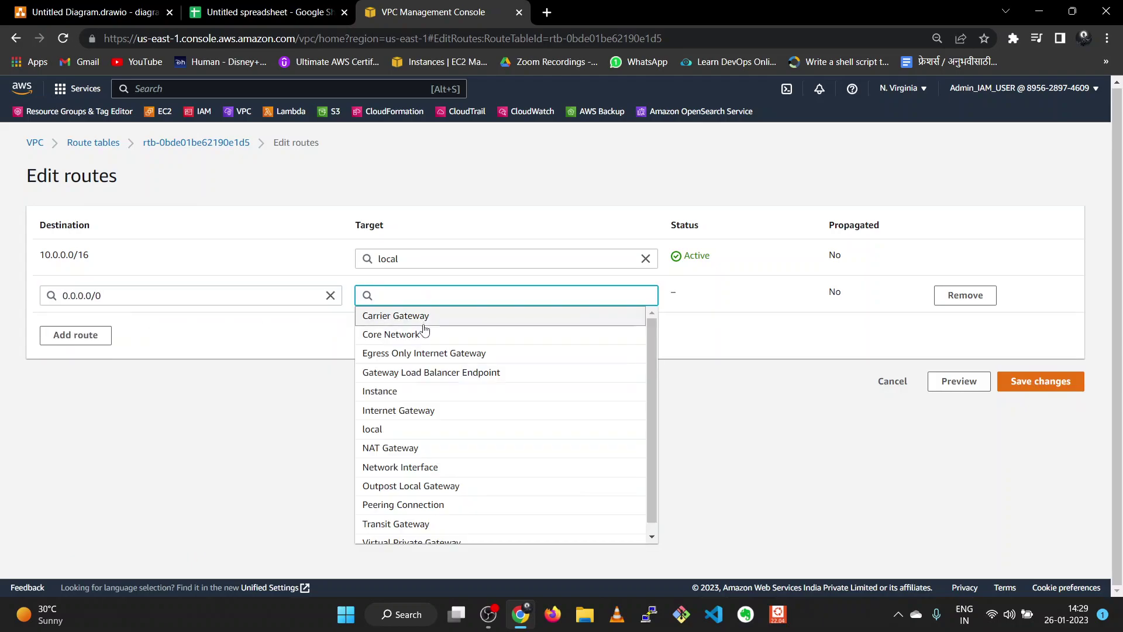
left_click(420, 448)
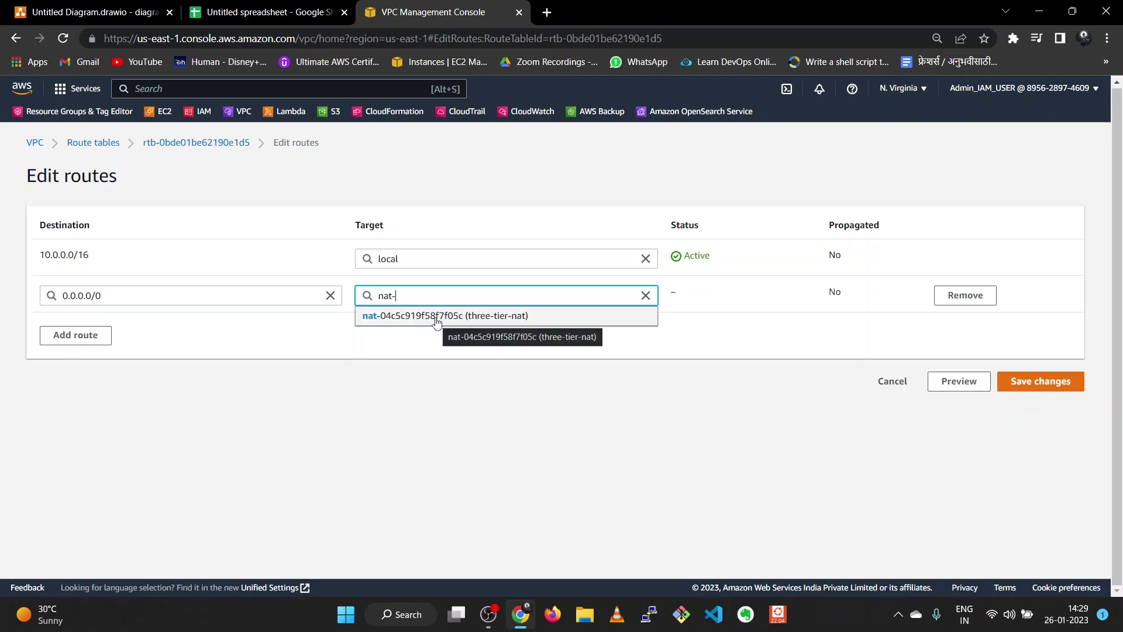
left_click(436, 316)
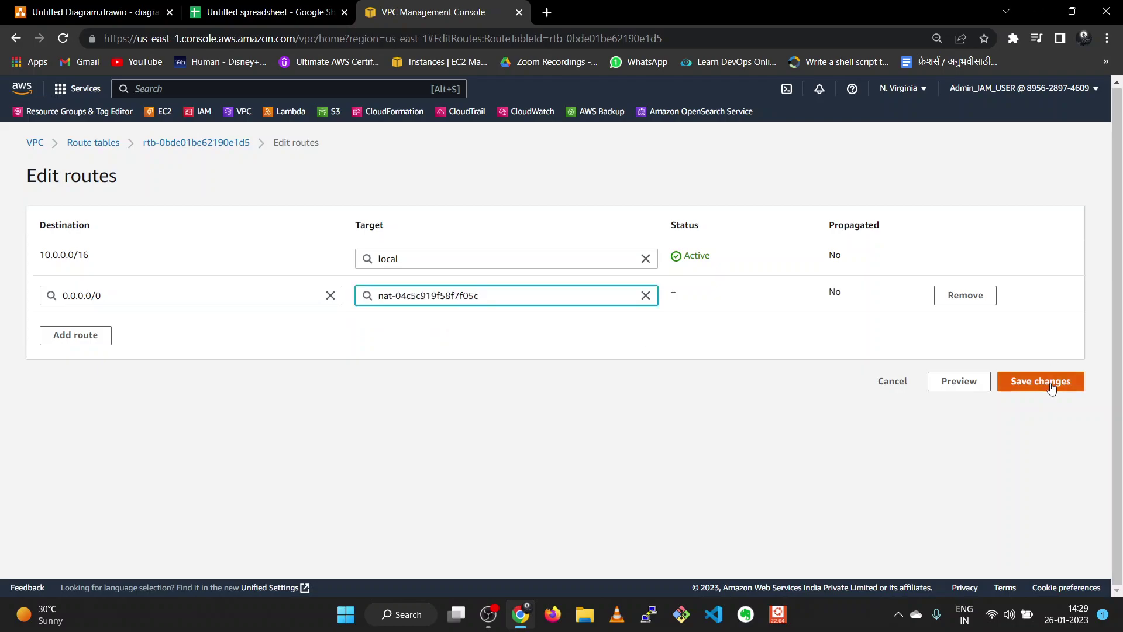
left_click(1052, 387)
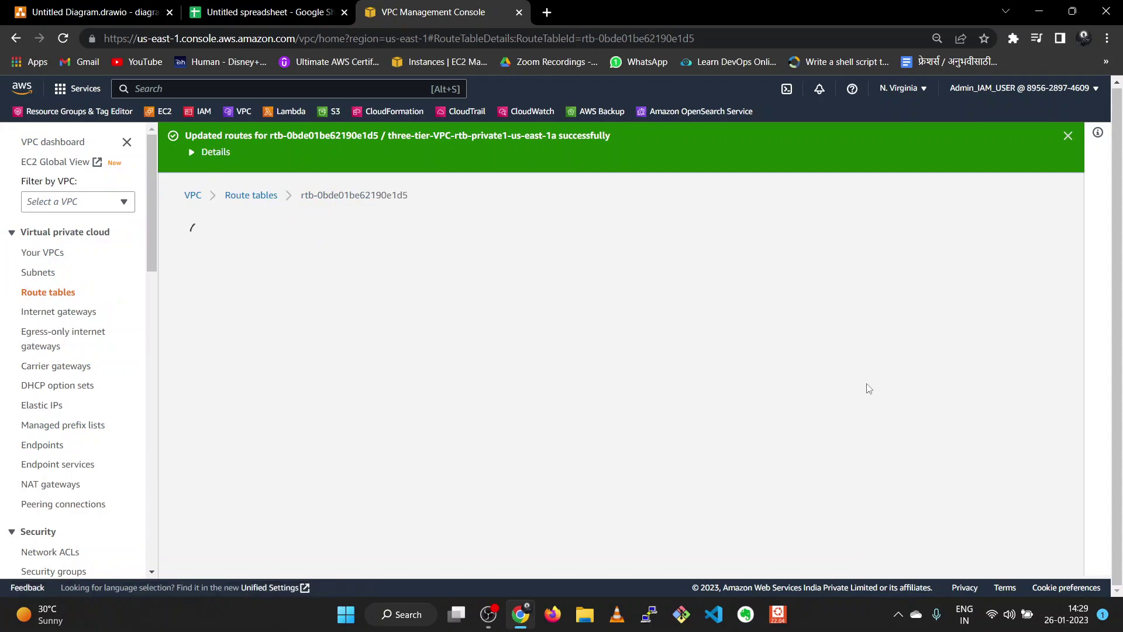
- Open the private2 us-east-1b subnet's route table and start editing its routes
left_click(43, 277)
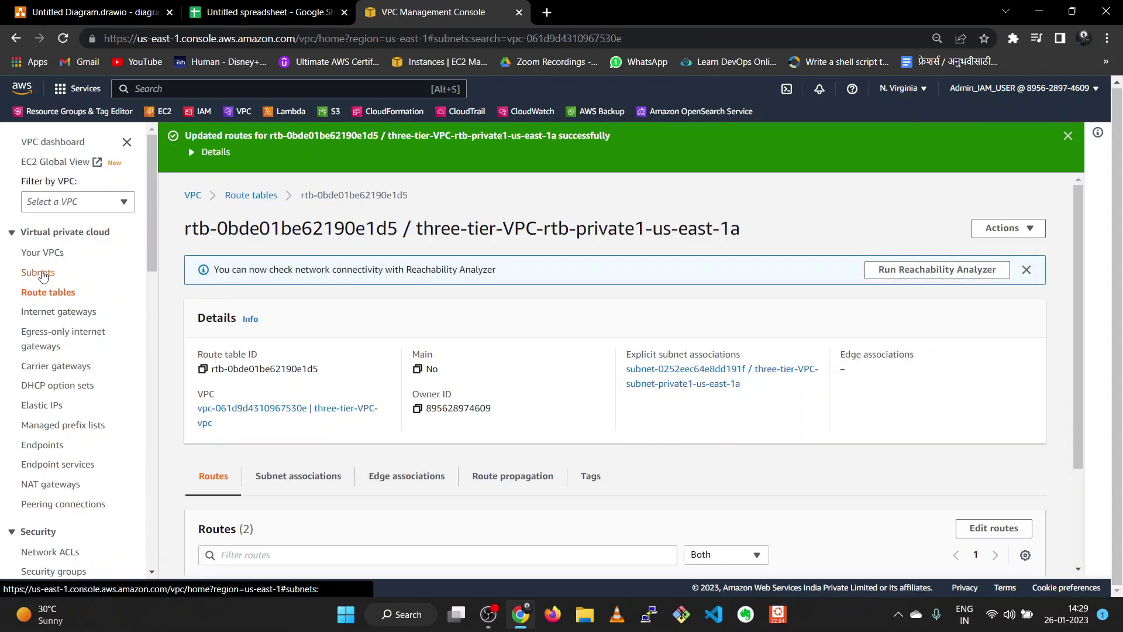
left_click(178, 310)
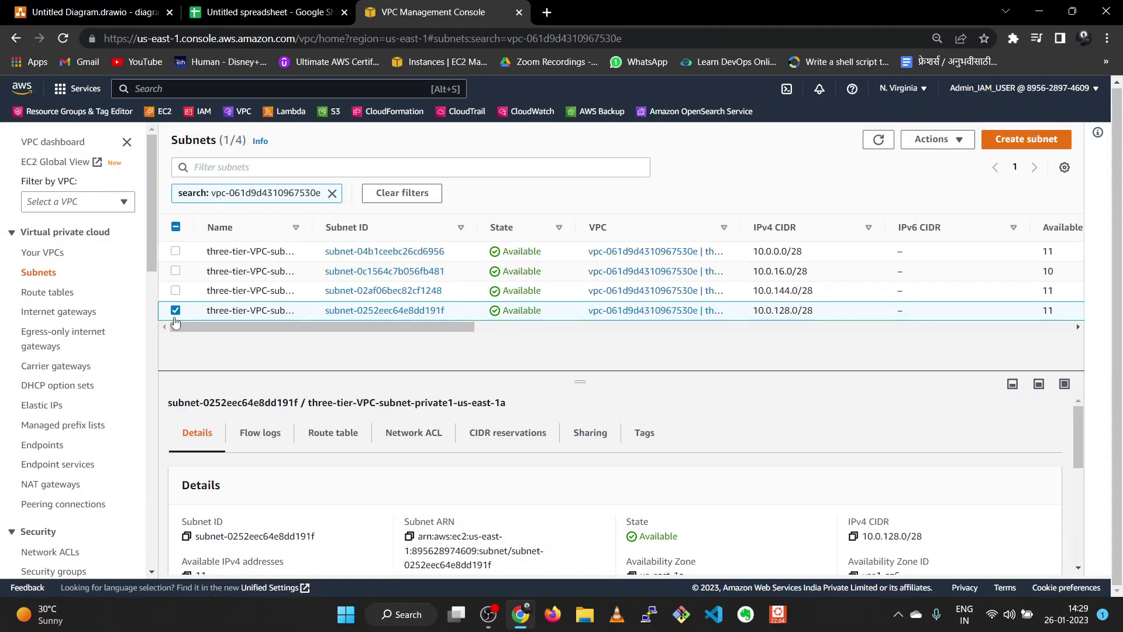
left_click(177, 310)
left_click(268, 290)
left_click_drag(312, 227, 423, 226)
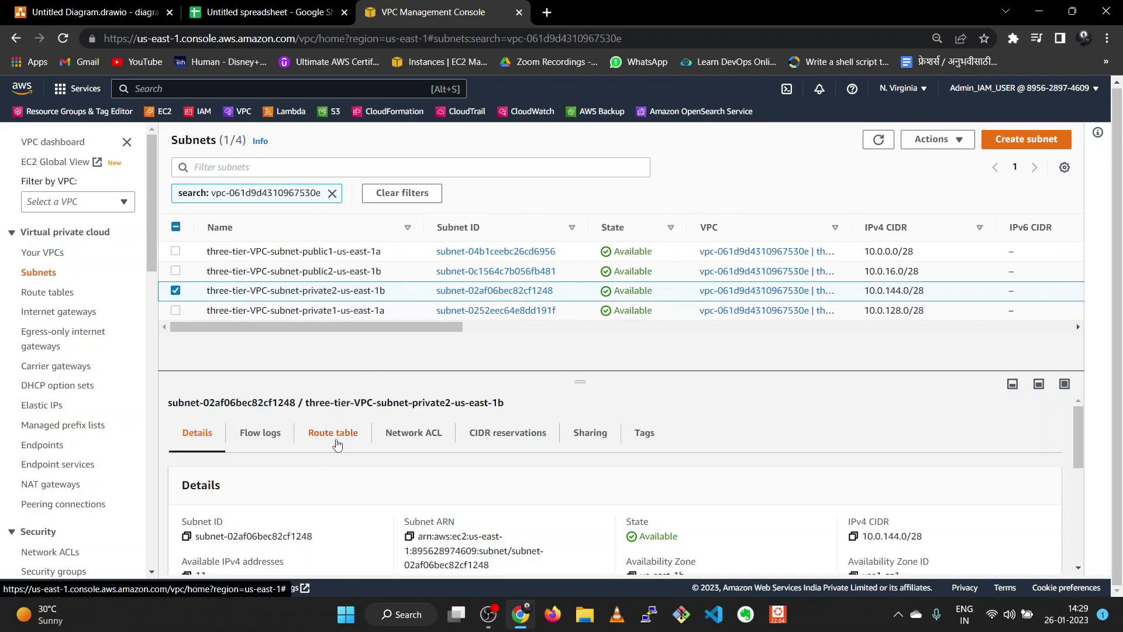
left_click(337, 435)
scroll(638, 492, "down", 1)
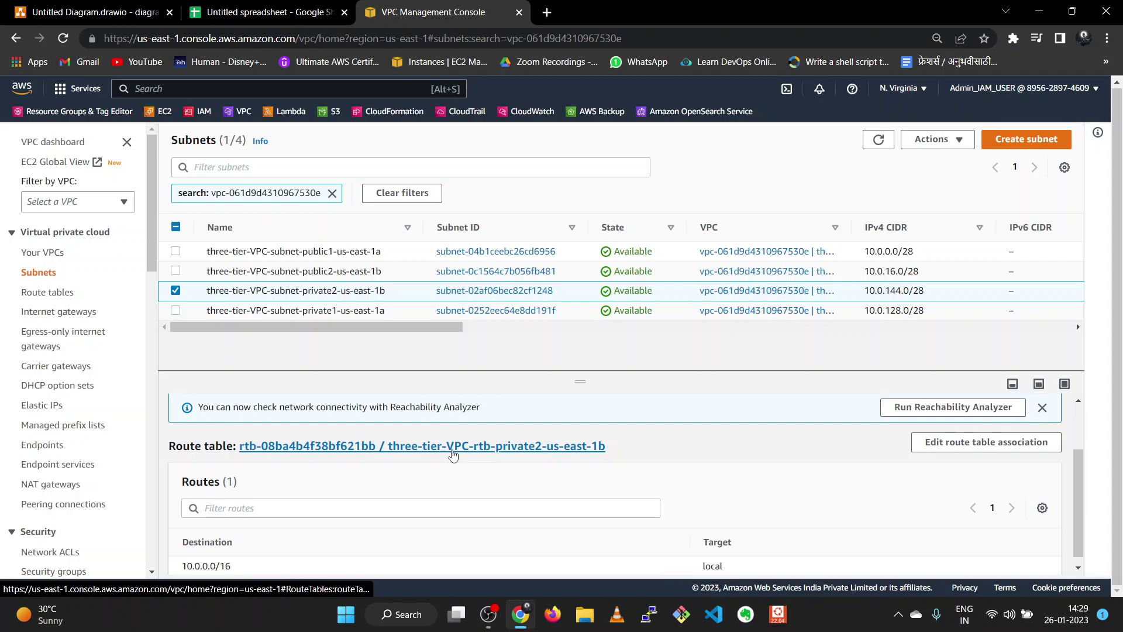
left_click(453, 446)
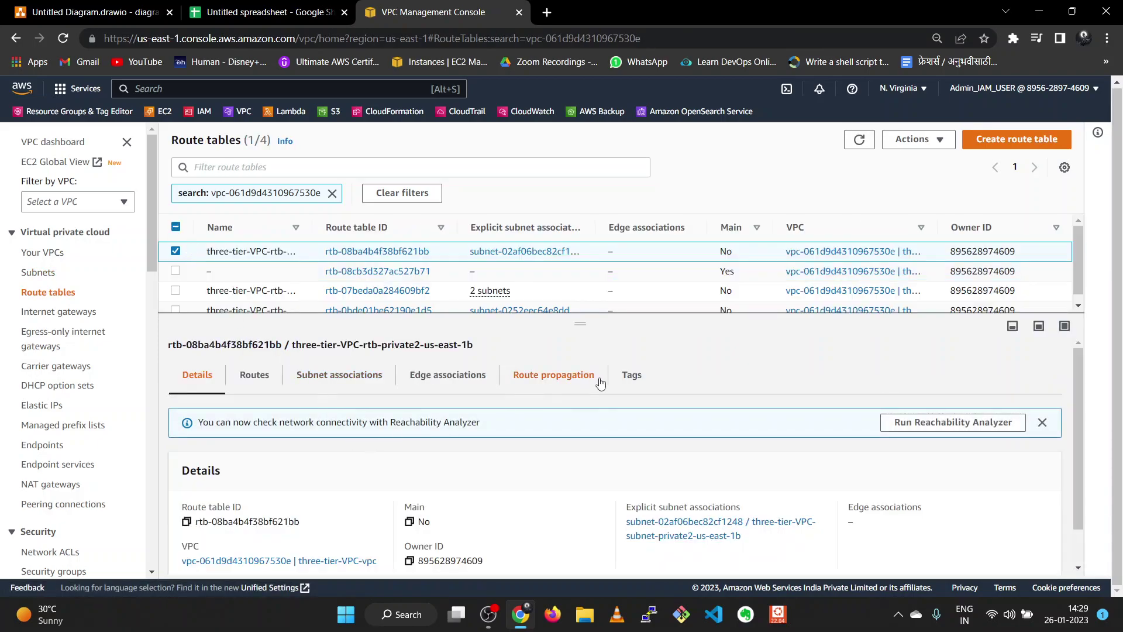
left_click(253, 383)
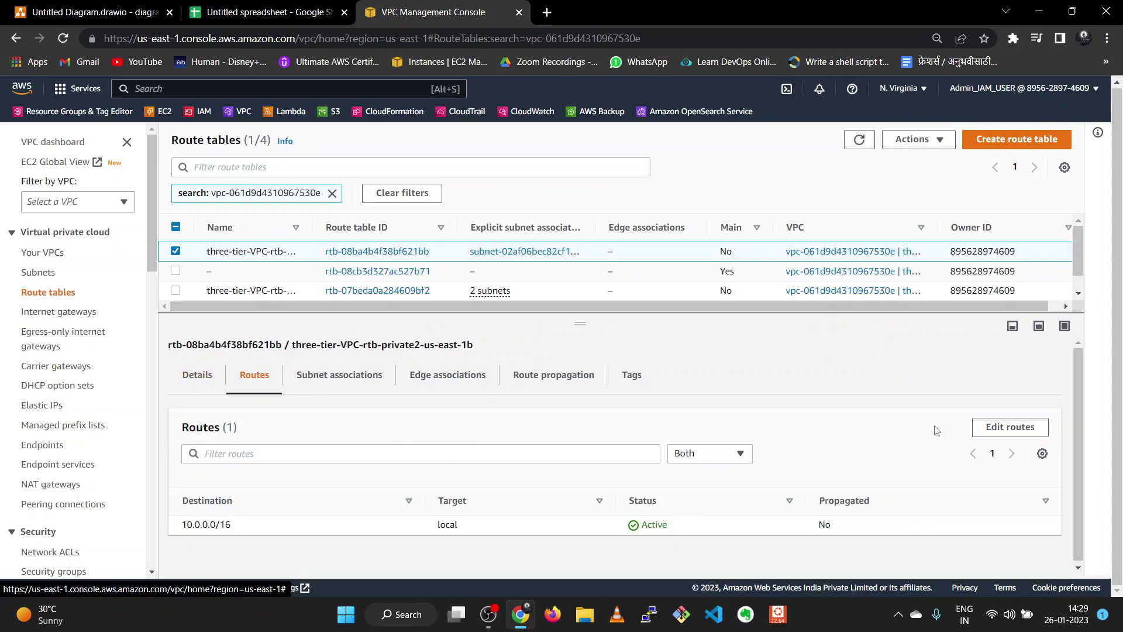
left_click(1000, 427)
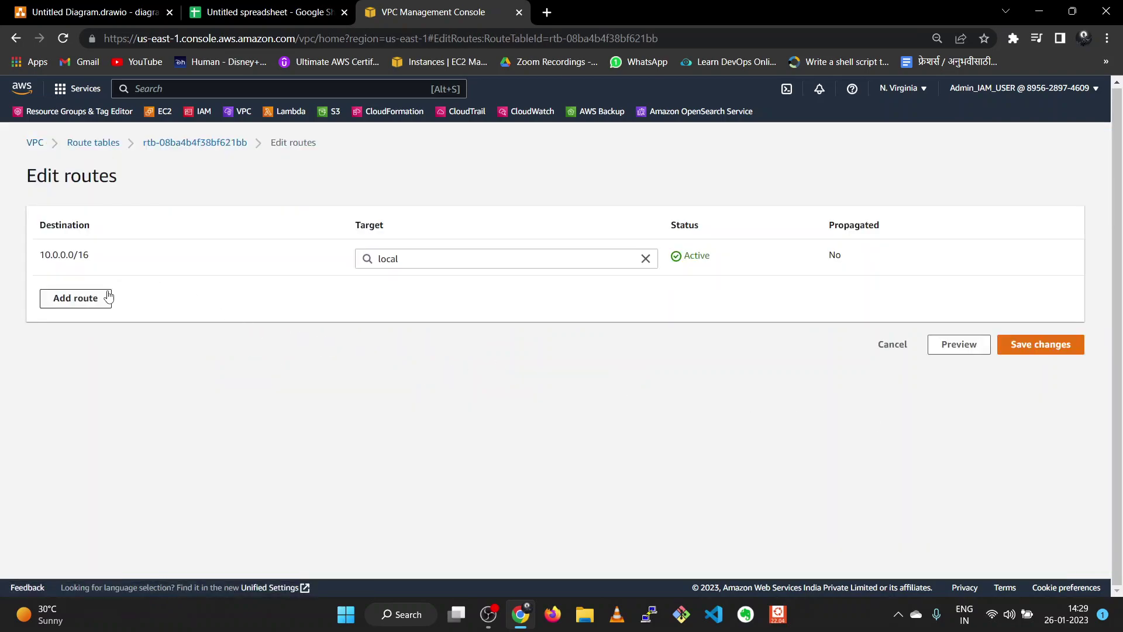
- Add and save a 0.0.0.0/0 route to the NAT gateway, then glance at the project plan
left_click(108, 297)
left_click(123, 293)
left_click(114, 315)
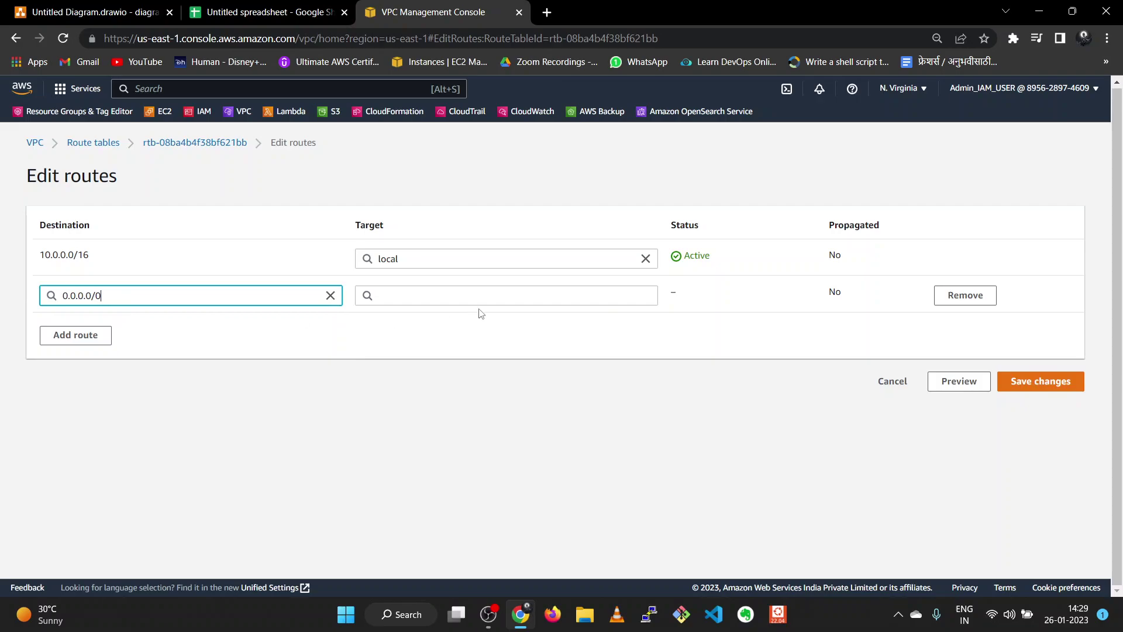
left_click(454, 295)
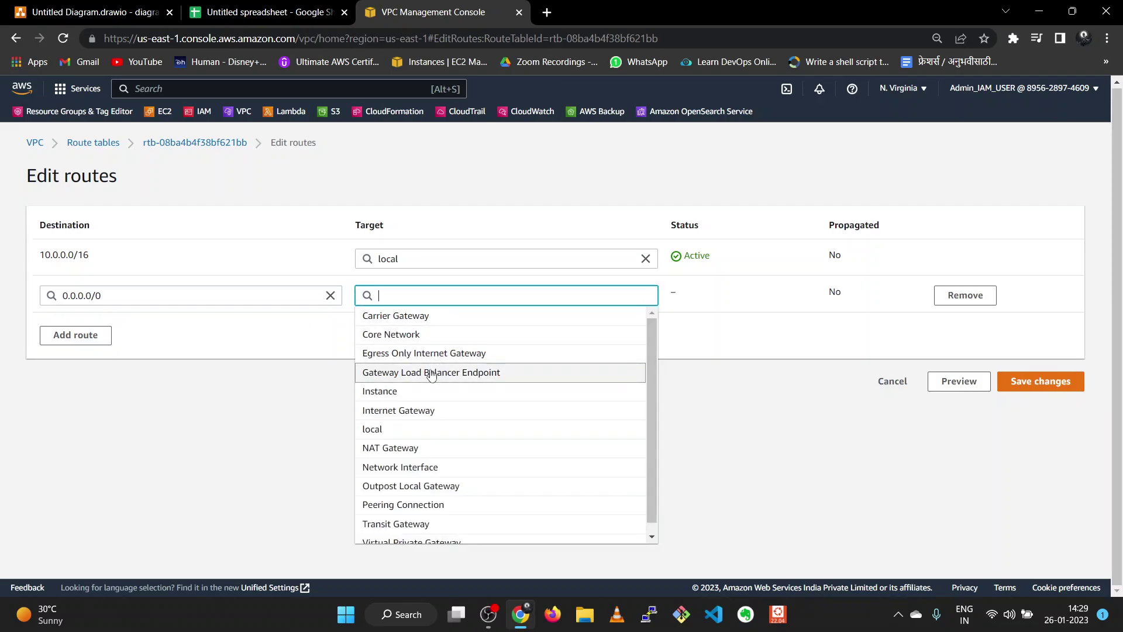
left_click(431, 448)
left_click(461, 317)
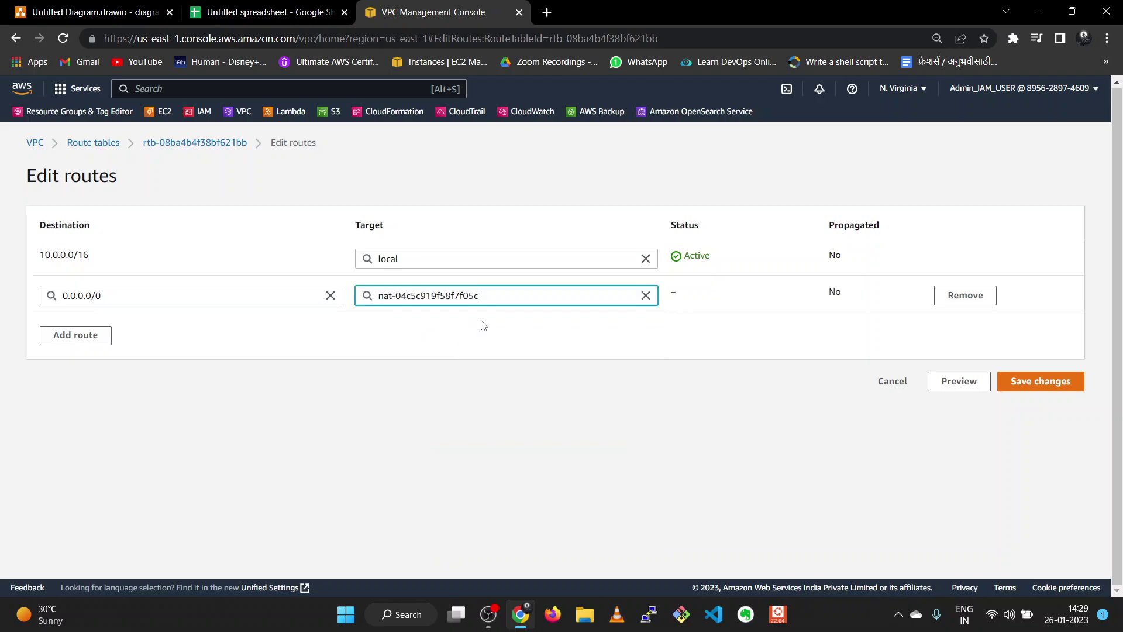
left_click(1047, 381)
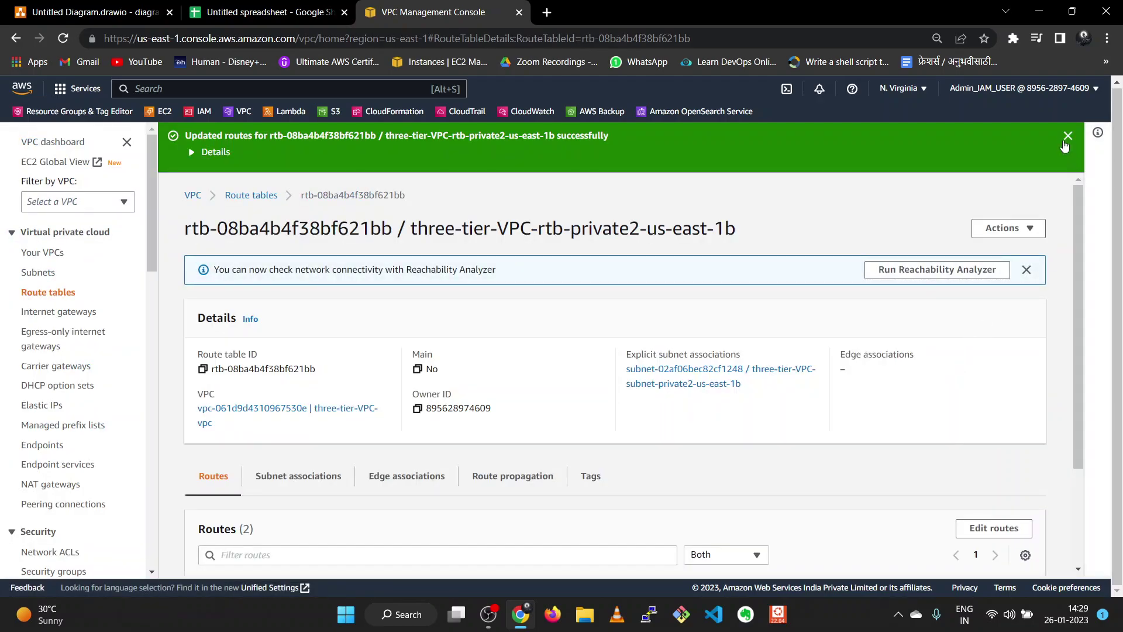
left_click(1067, 137)
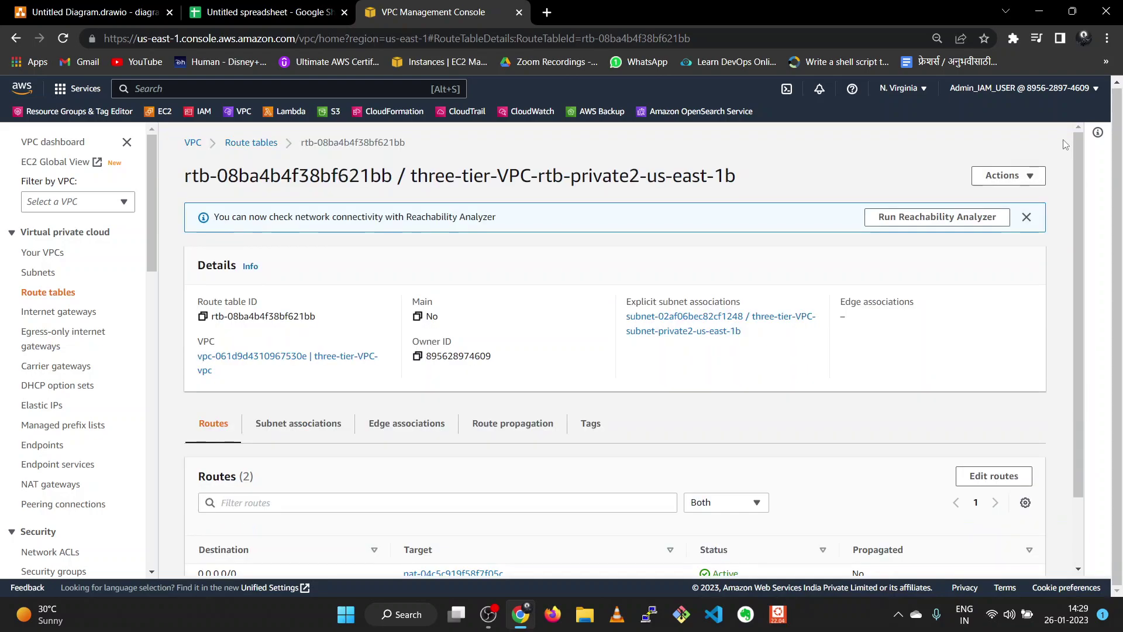
left_click(243, 23)
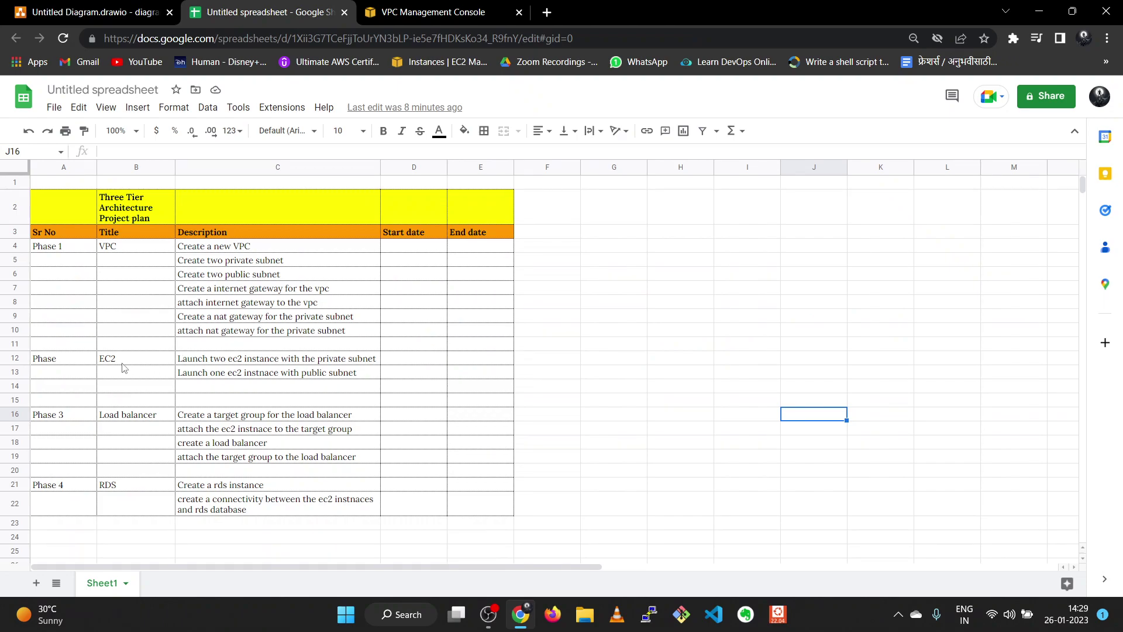
left_click(396, 13)
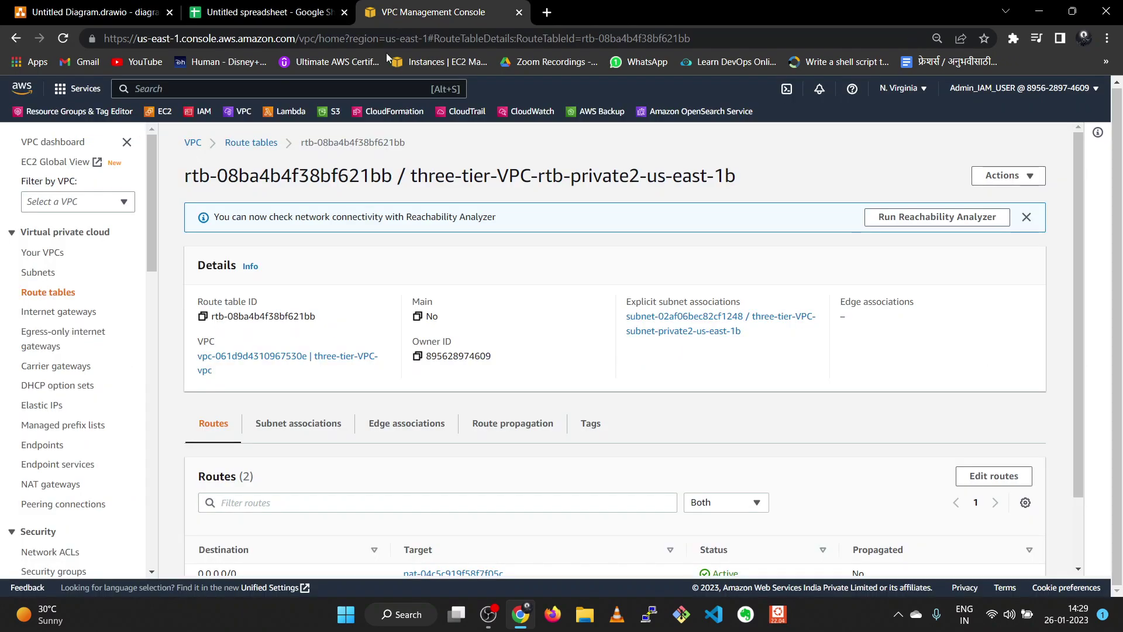
- Go to the EC2 Instances list and start launching a new instance
left_click(161, 121)
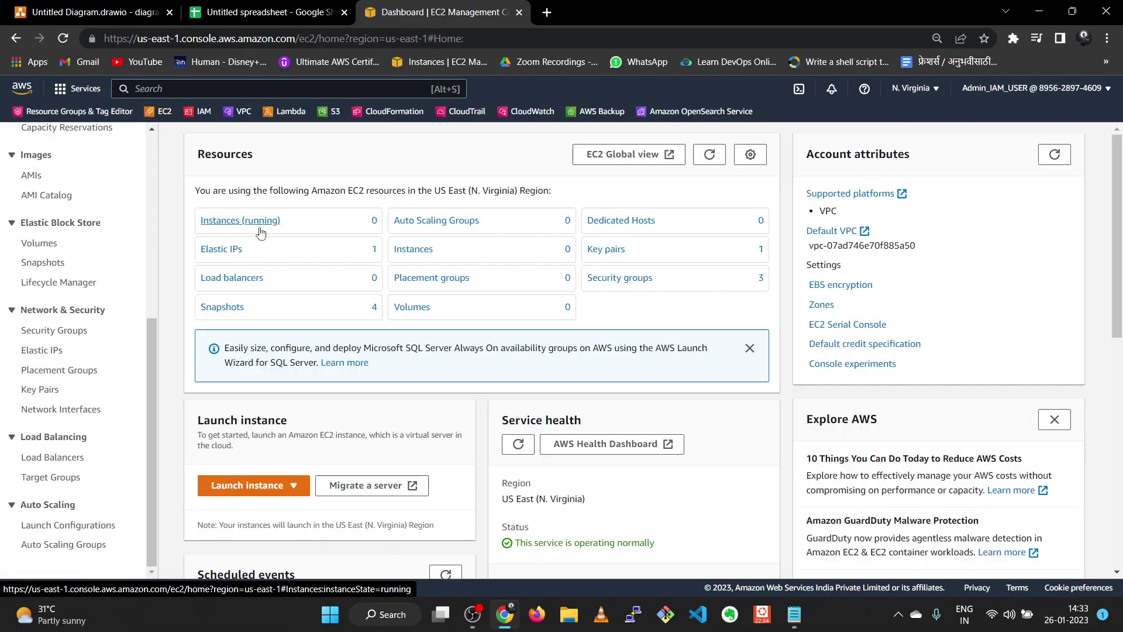
scroll(261, 228, "down", 8)
scroll(260, 228, "up", 8)
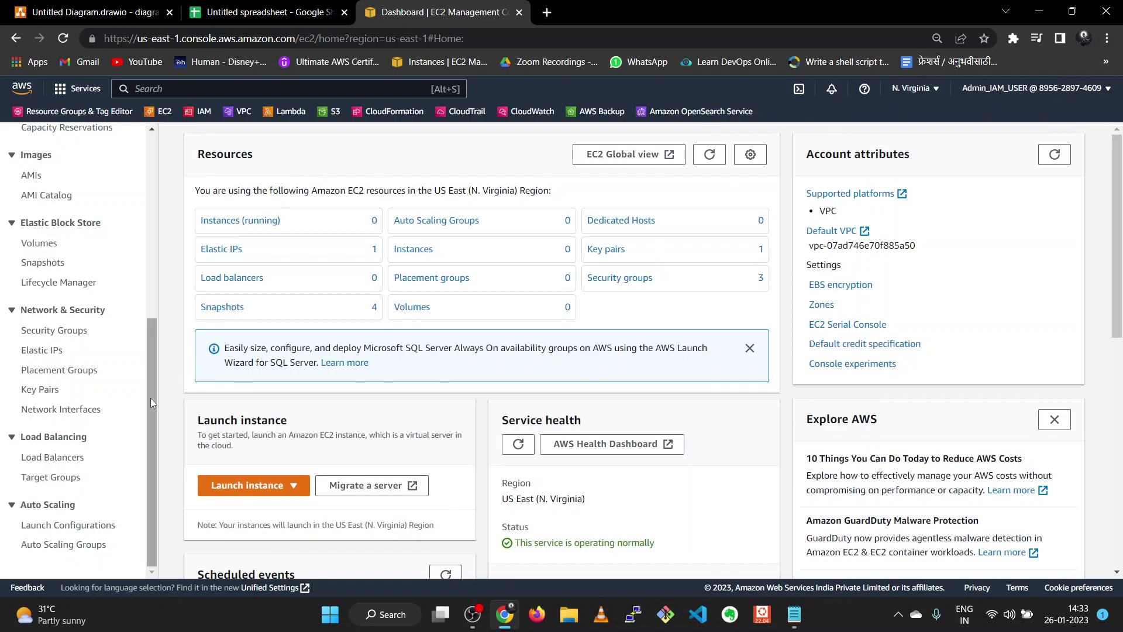
left_click_drag(150, 398, 150, 213)
left_click(41, 308)
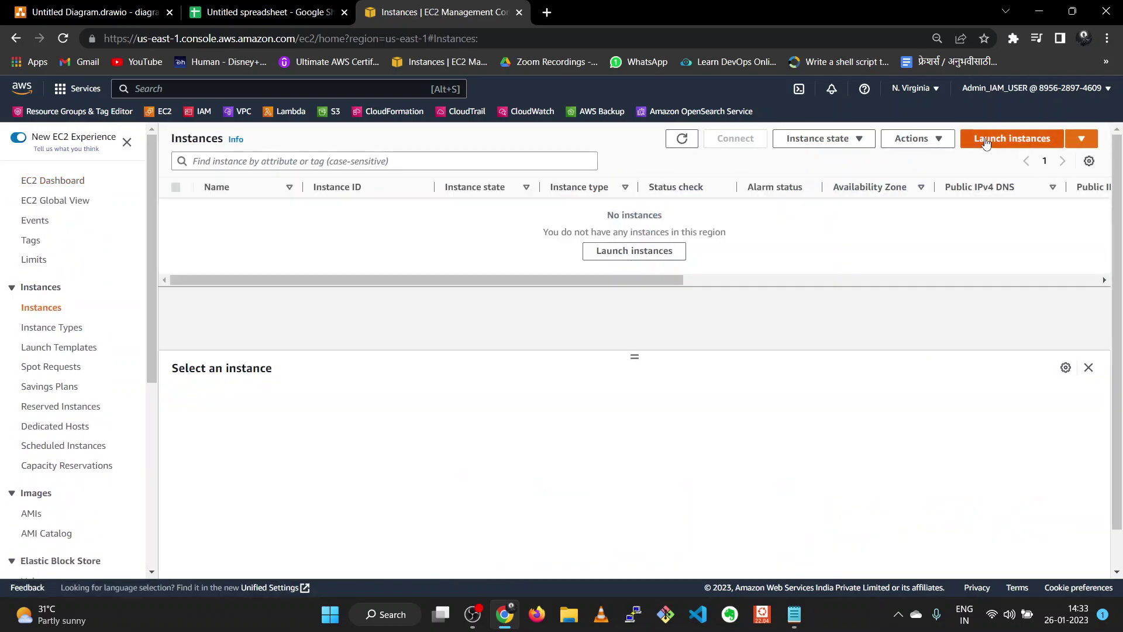
left_click(986, 140)
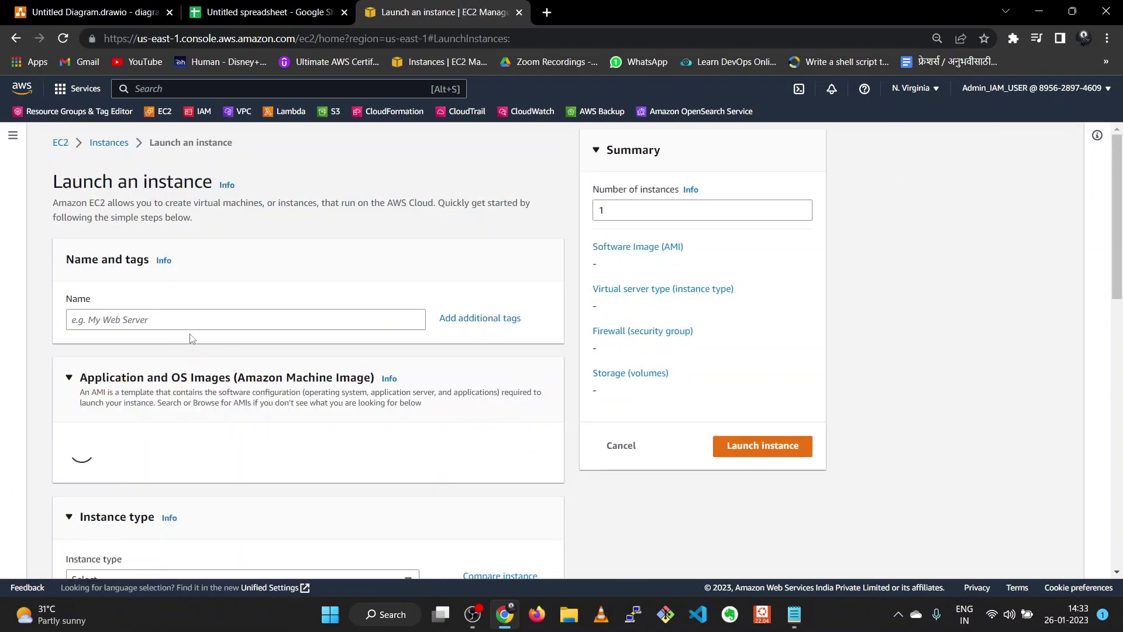
- Begin naming the instance private-ec2-, keep Amazon Linux 2 and t2.micro, and select the existing key pair
left_click(189, 320)
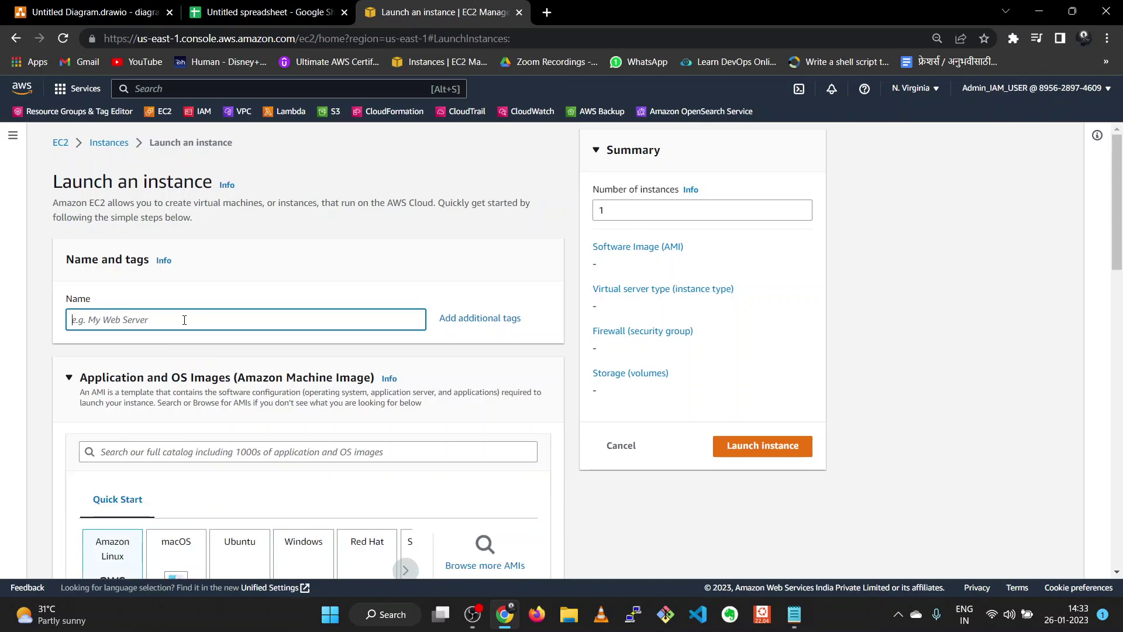
type("my")
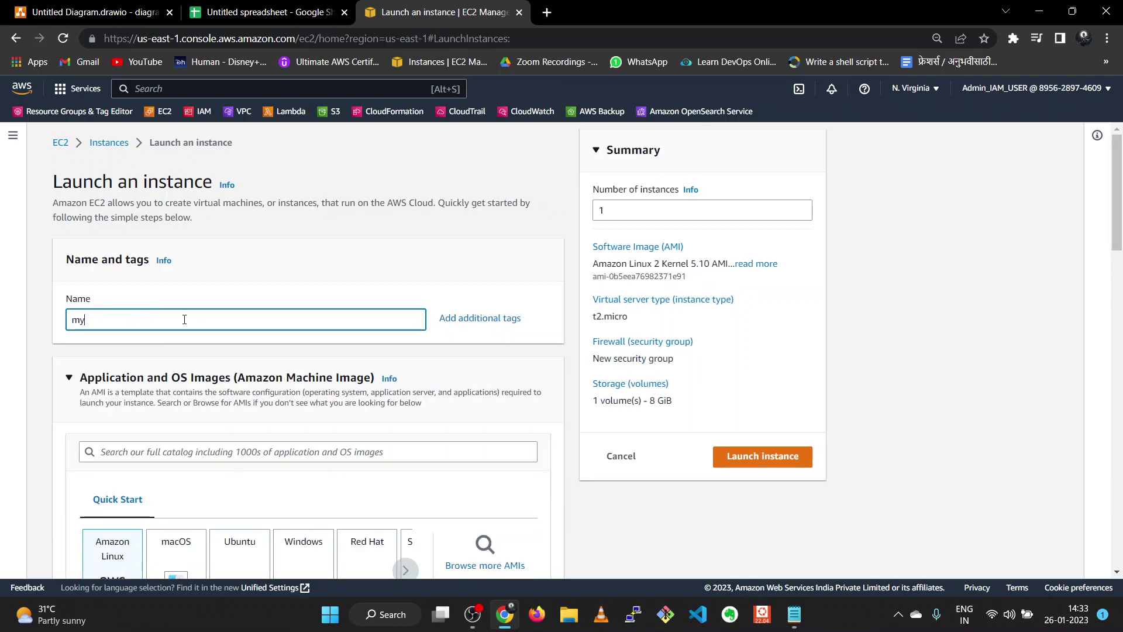
key("BackSpace")
key("BackSpace")
type("p")
scroll(184, 320, "down", 3)
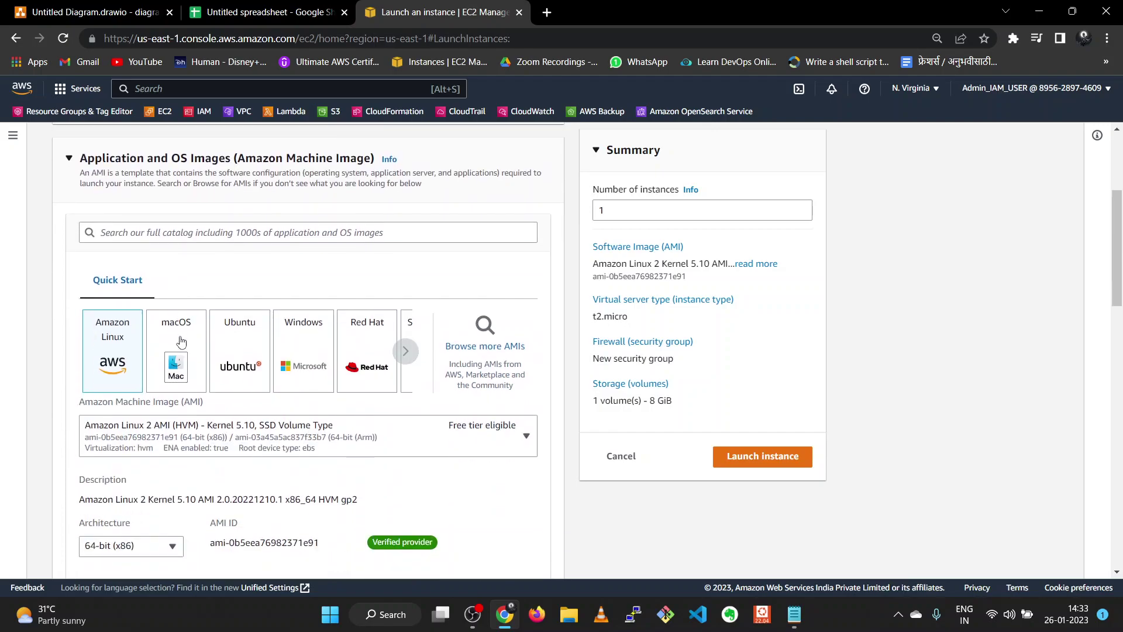
scroll(146, 361, "down", 2)
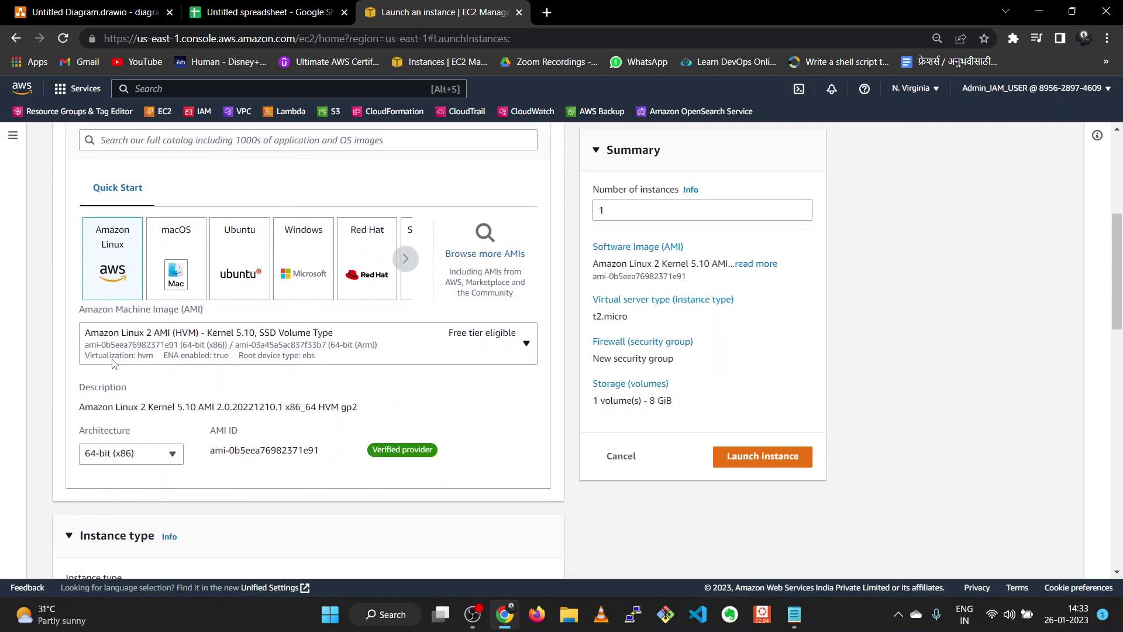
scroll(233, 399, "down", 3)
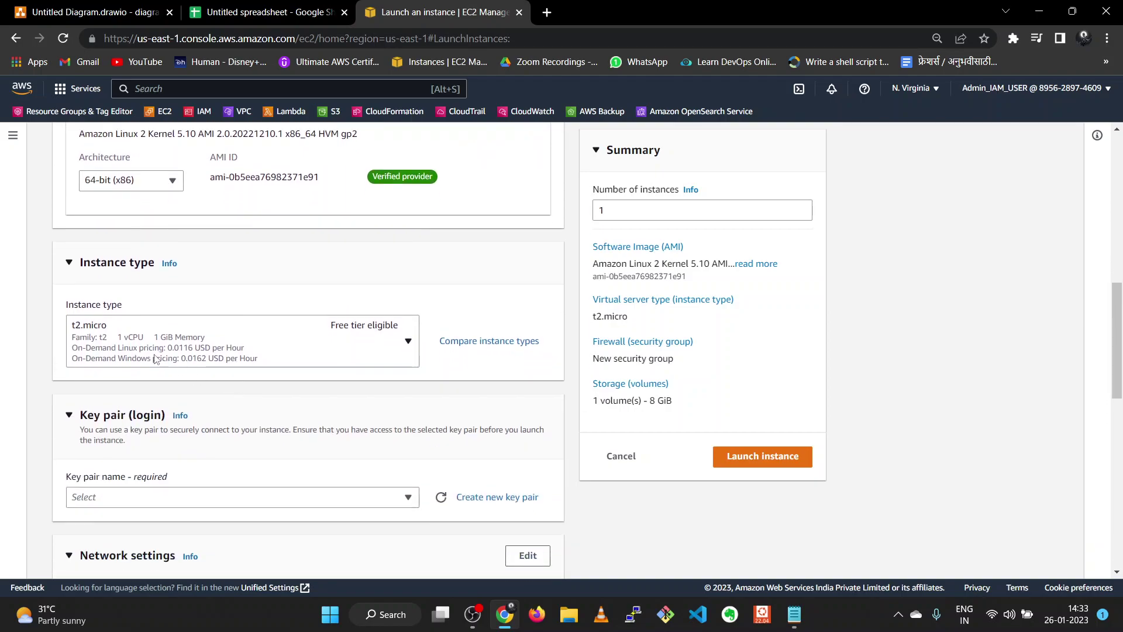
scroll(244, 372, "down", 1)
left_click(279, 430)
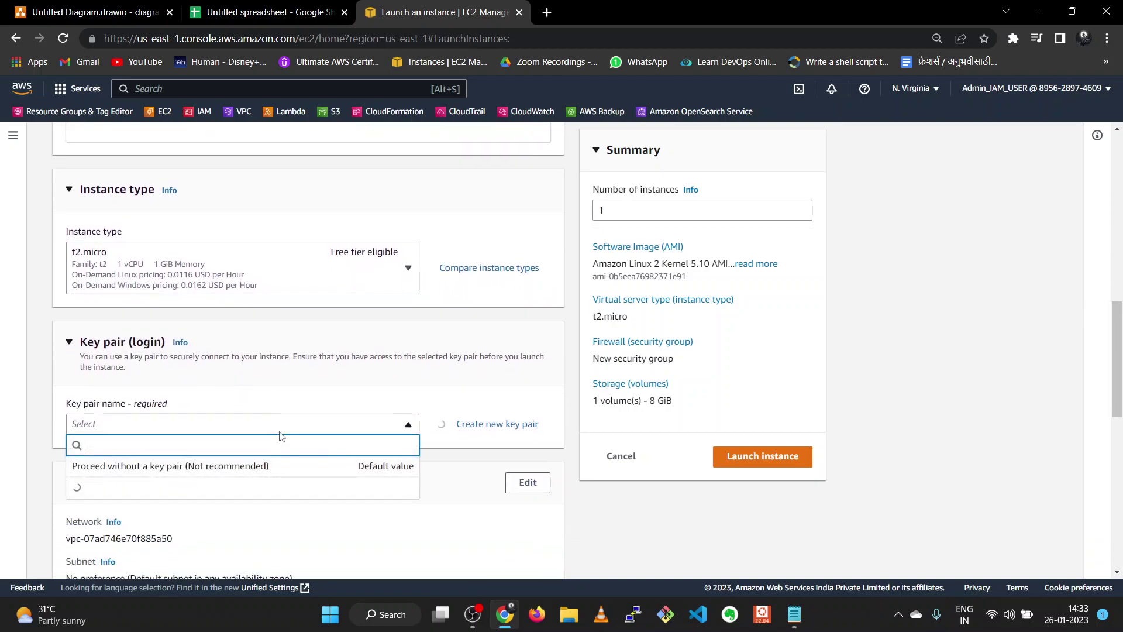
left_click(261, 499)
scroll(258, 499, "down", 3)
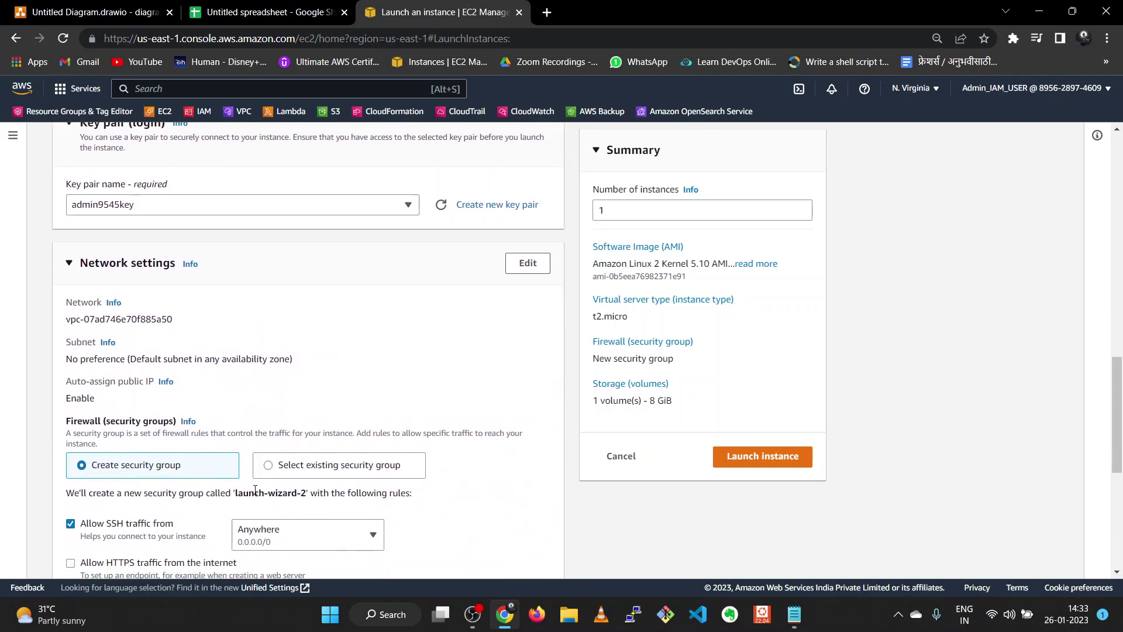
- Place the instance in three-tier-VPC-vpc's private1-us-east-1a subnet
left_click(528, 264)
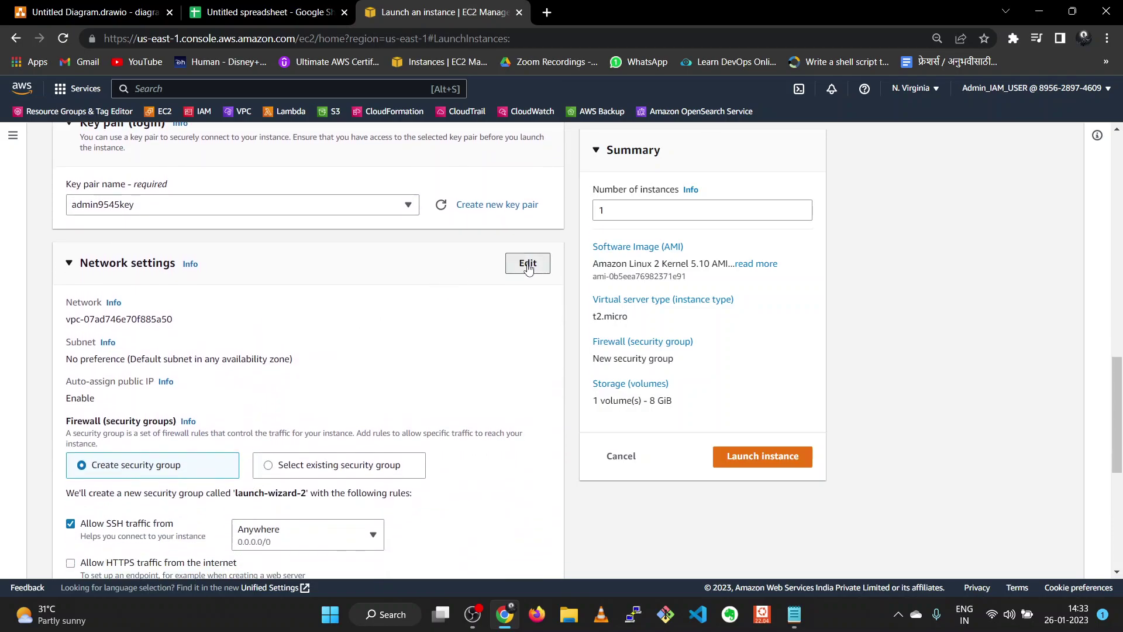
left_click(319, 330)
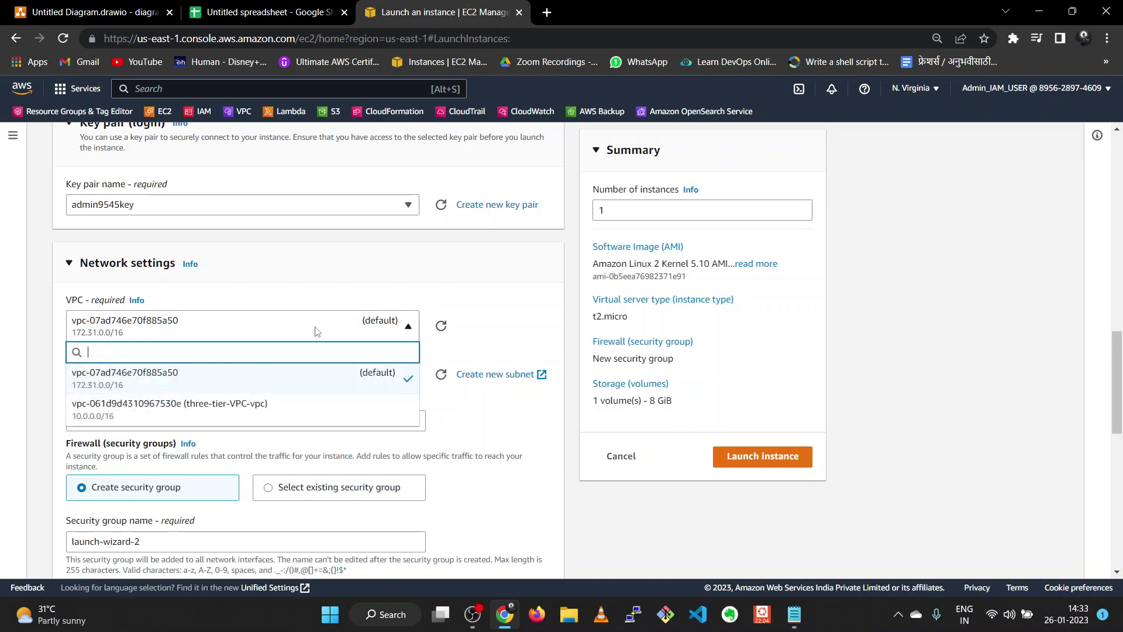
left_click(311, 414)
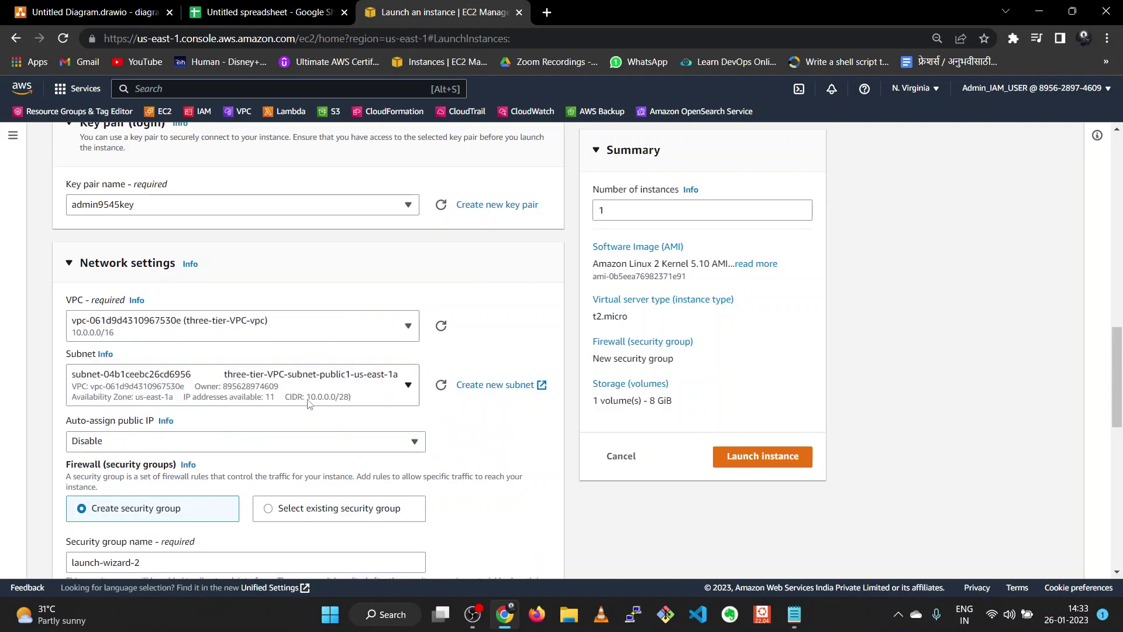
scroll(304, 401, "down", 1)
left_click(294, 321)
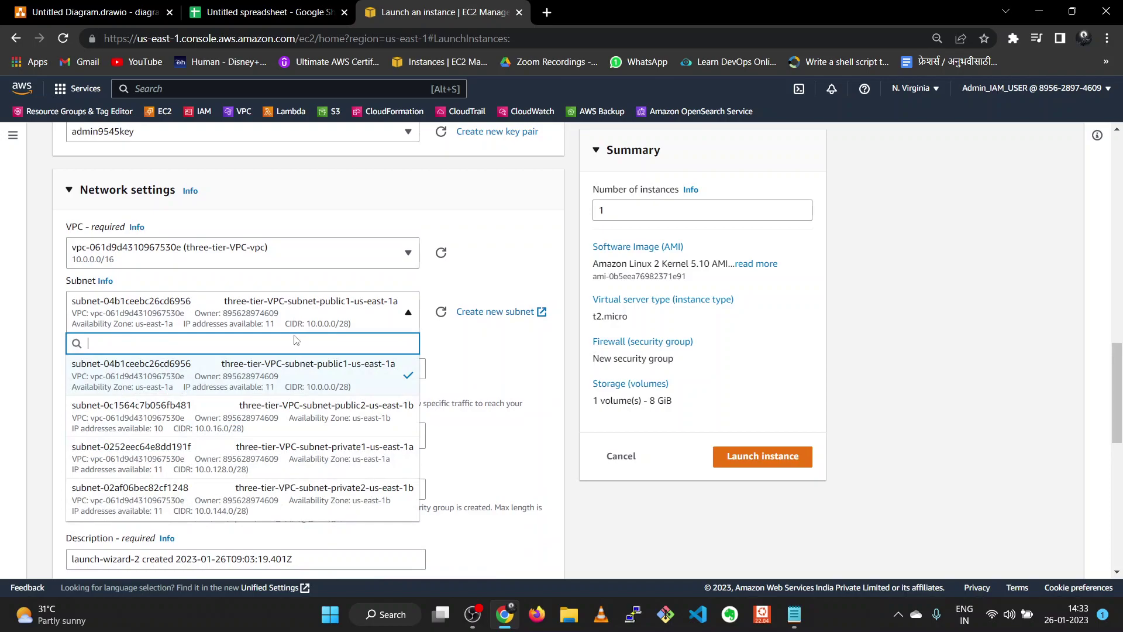
left_click(310, 444)
scroll(313, 380, "down", 1)
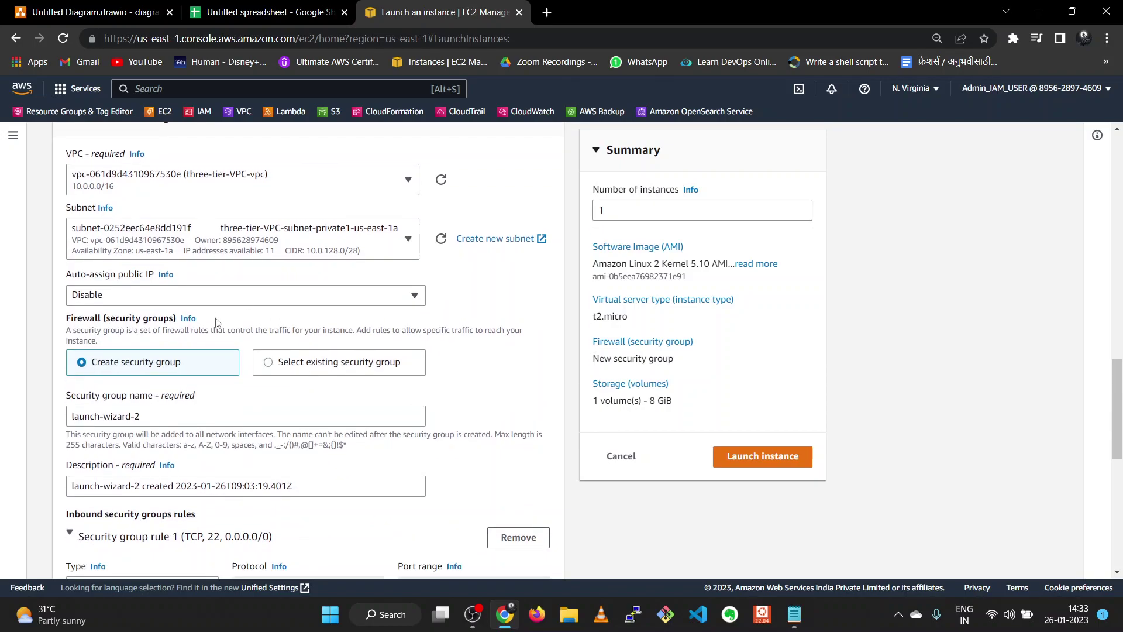
scroll(256, 368, "down", 3)
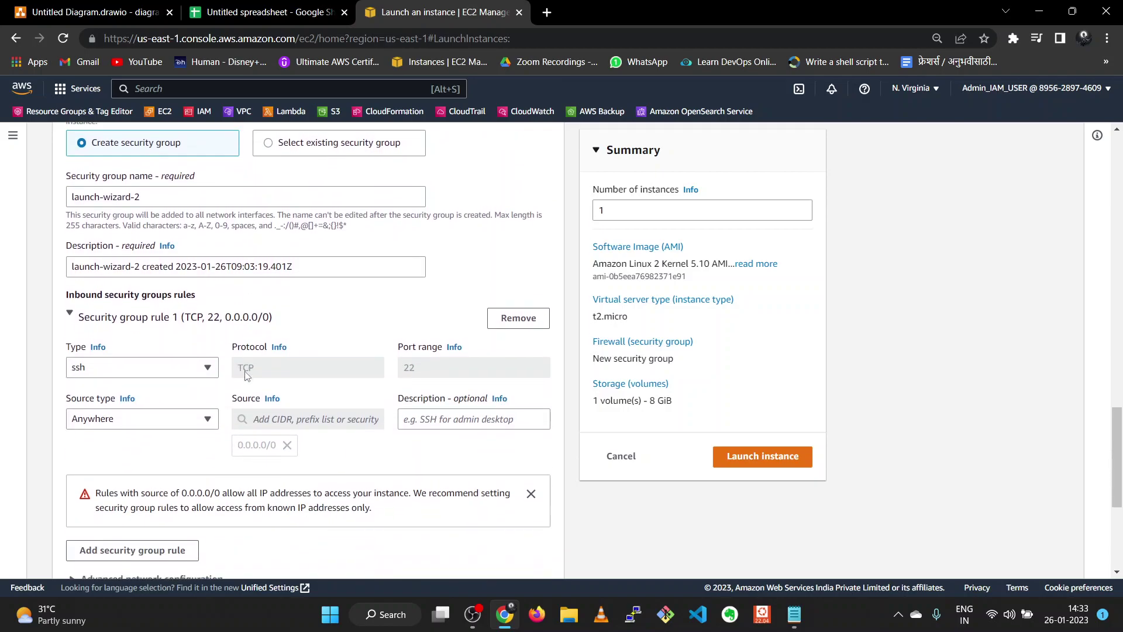
scroll(256, 264, "up", 2)
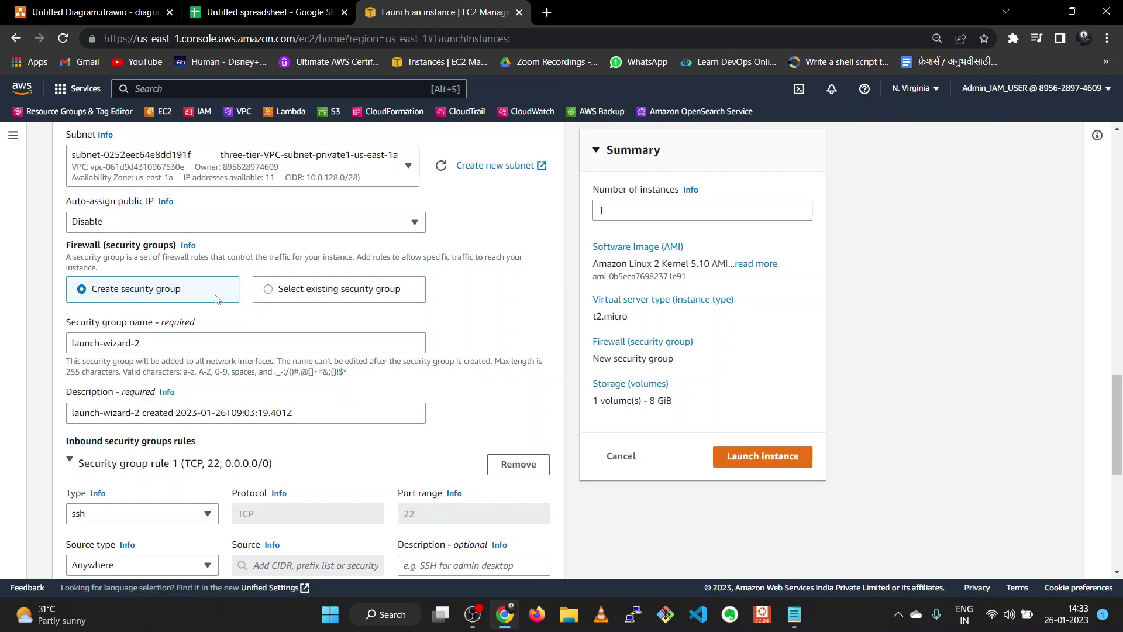
- Keep Create security group selected so a new security group is made
left_click(269, 290)
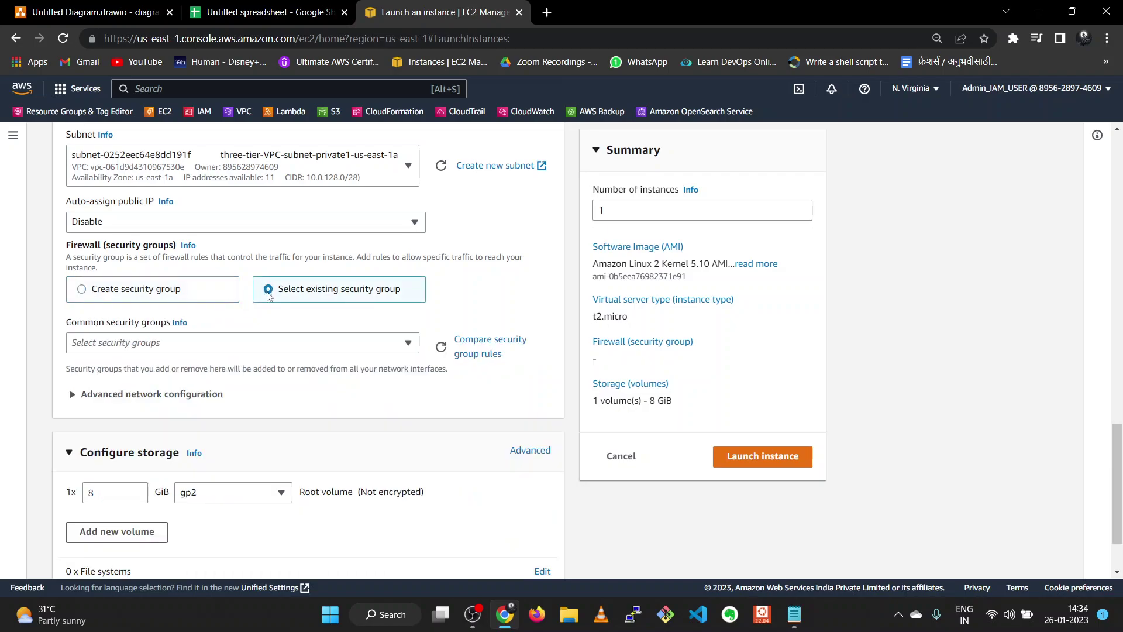
left_click(153, 297)
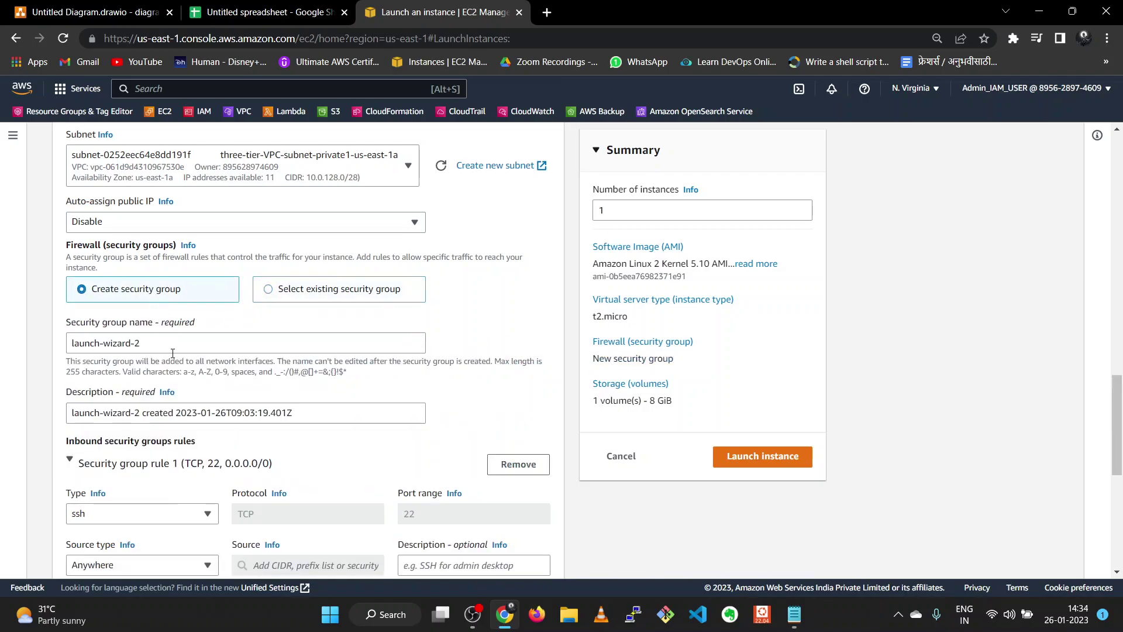
scroll(173, 353, "down", 4)
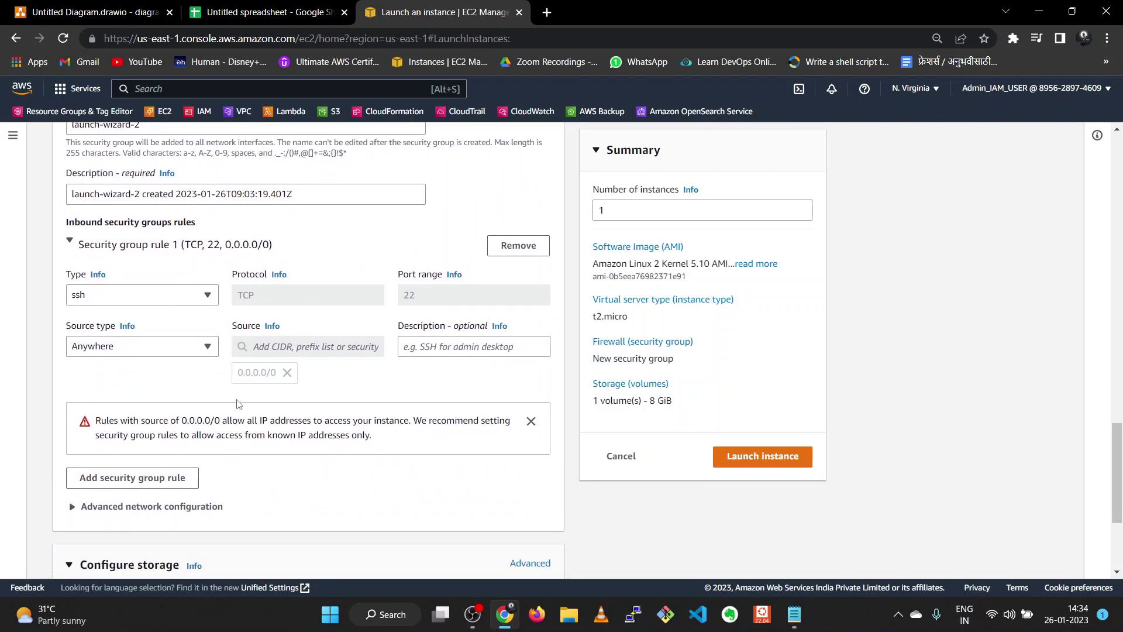
- Add an inbound HTTP rule with source Anywhere
left_click(175, 479)
scroll(178, 468, "down", 1)
left_click(184, 394)
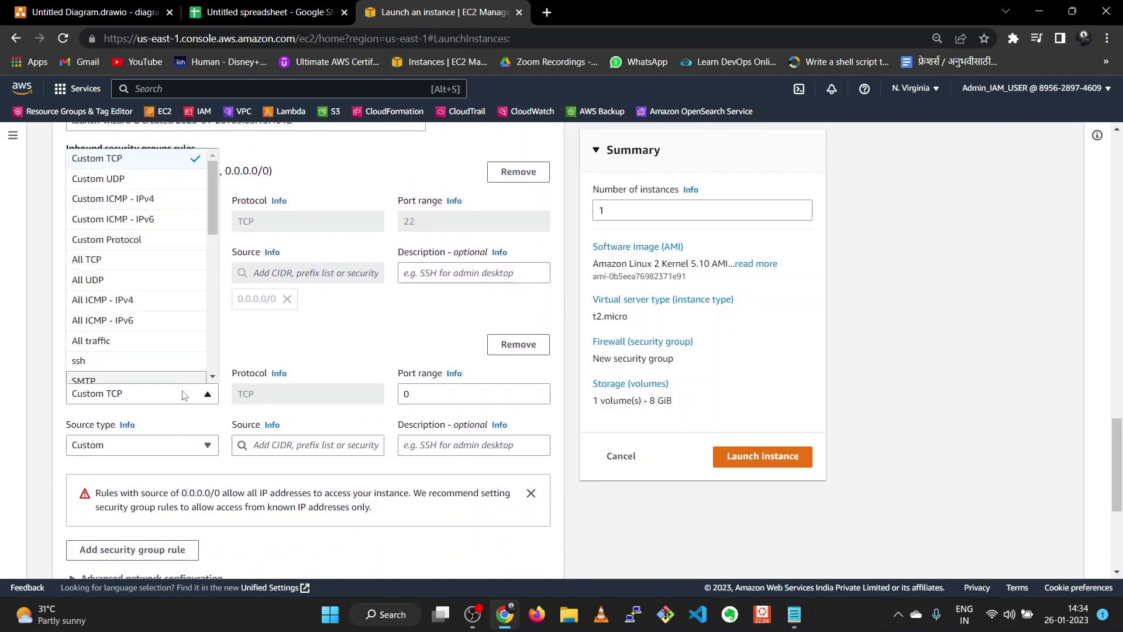
key("h")
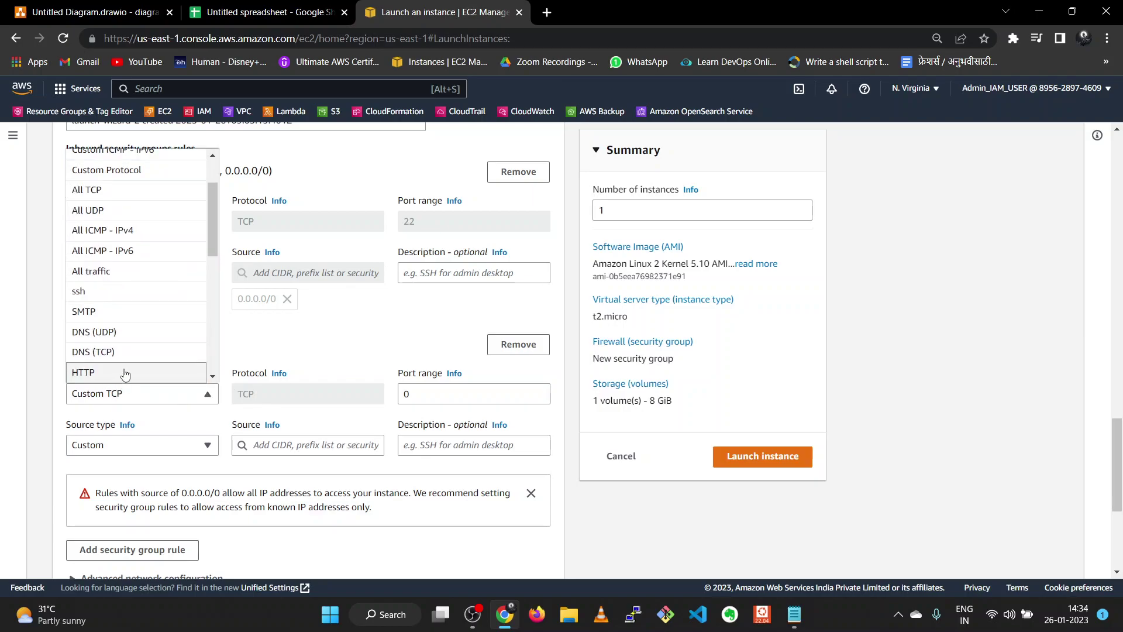
left_click(125, 372)
left_click(114, 454)
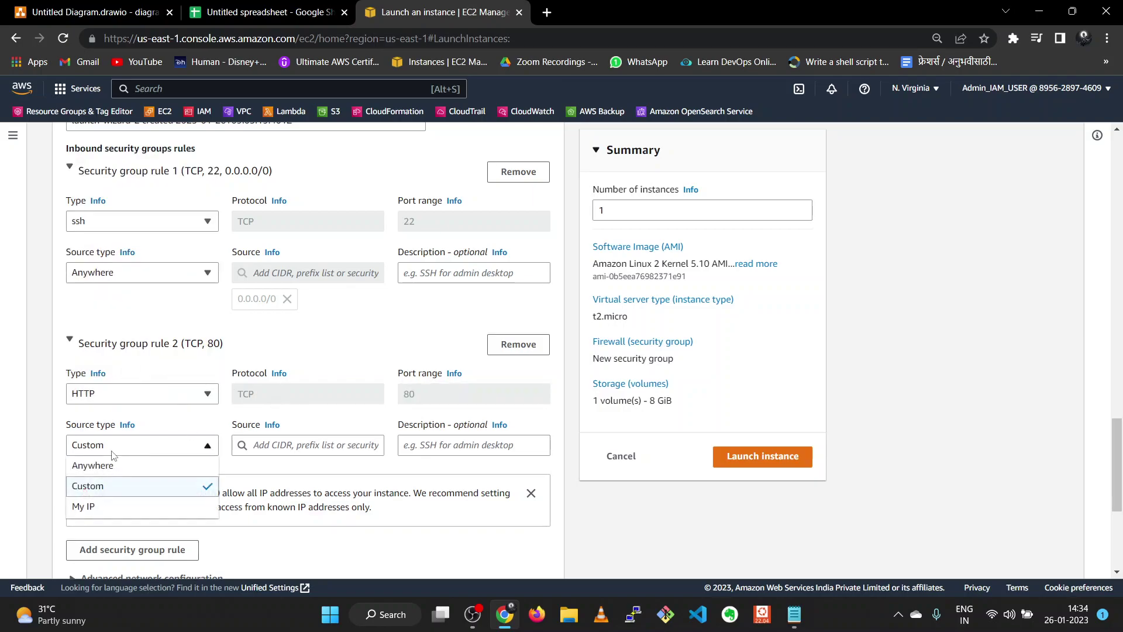
left_click(121, 465)
scroll(125, 451, "down", 3)
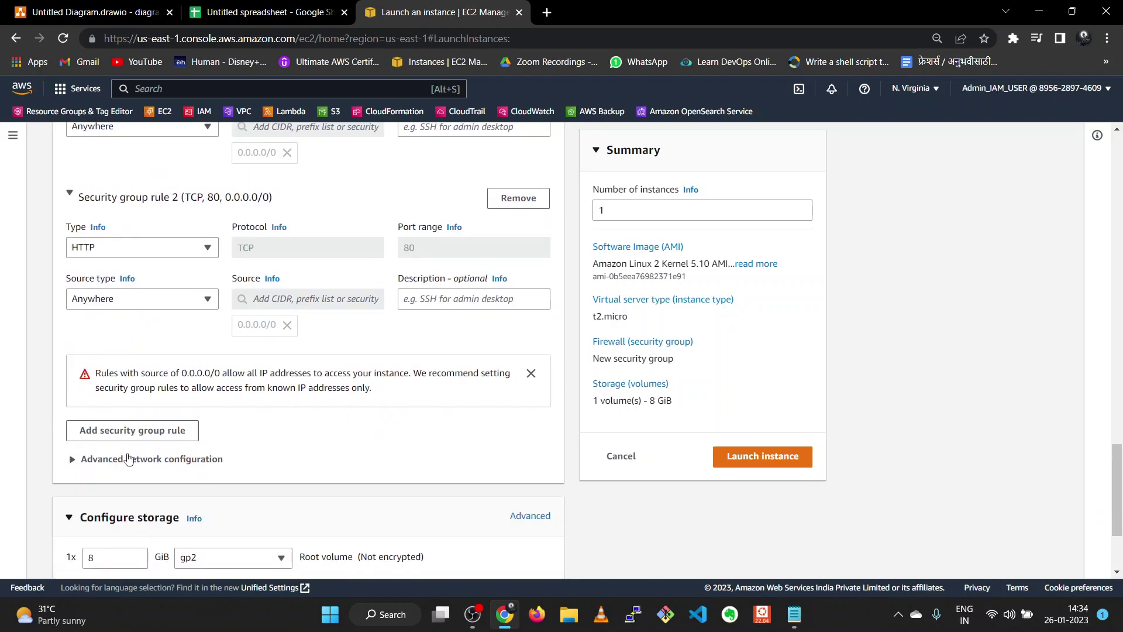
- Add an inbound HTTPS rule with source Anywhere
left_click(134, 430)
left_click(138, 420)
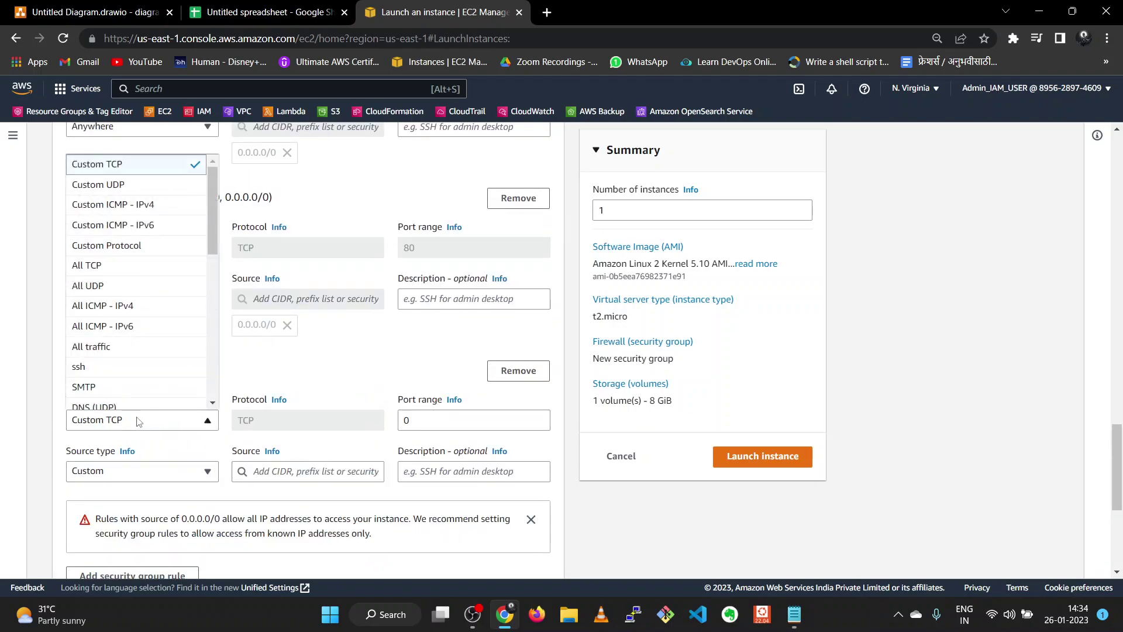
key("h")
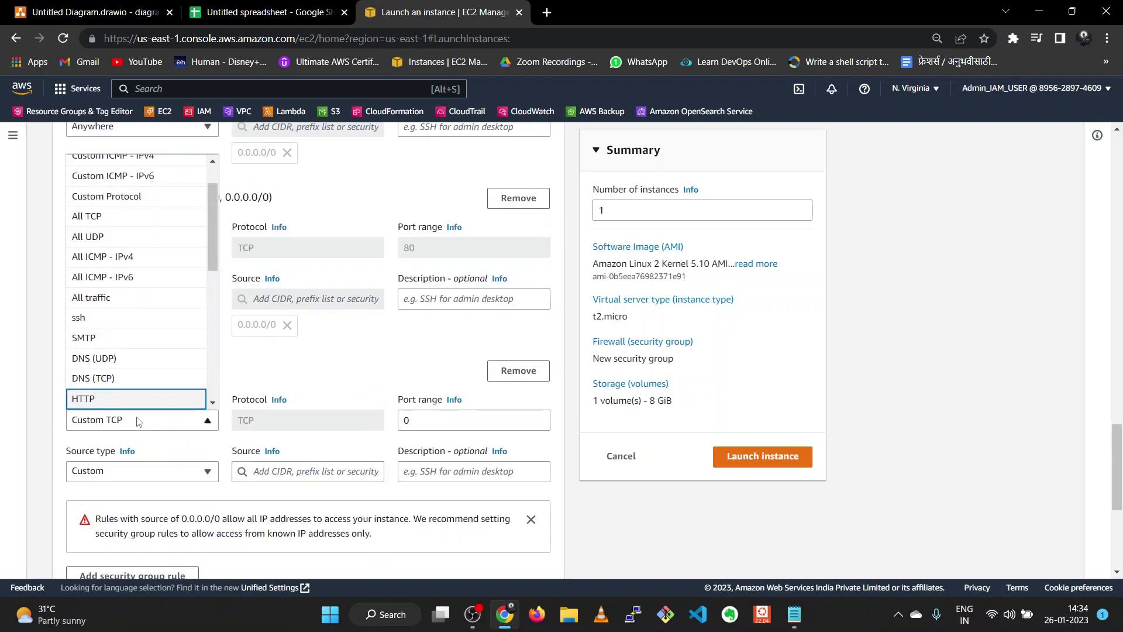
scroll(146, 333, "up", 5)
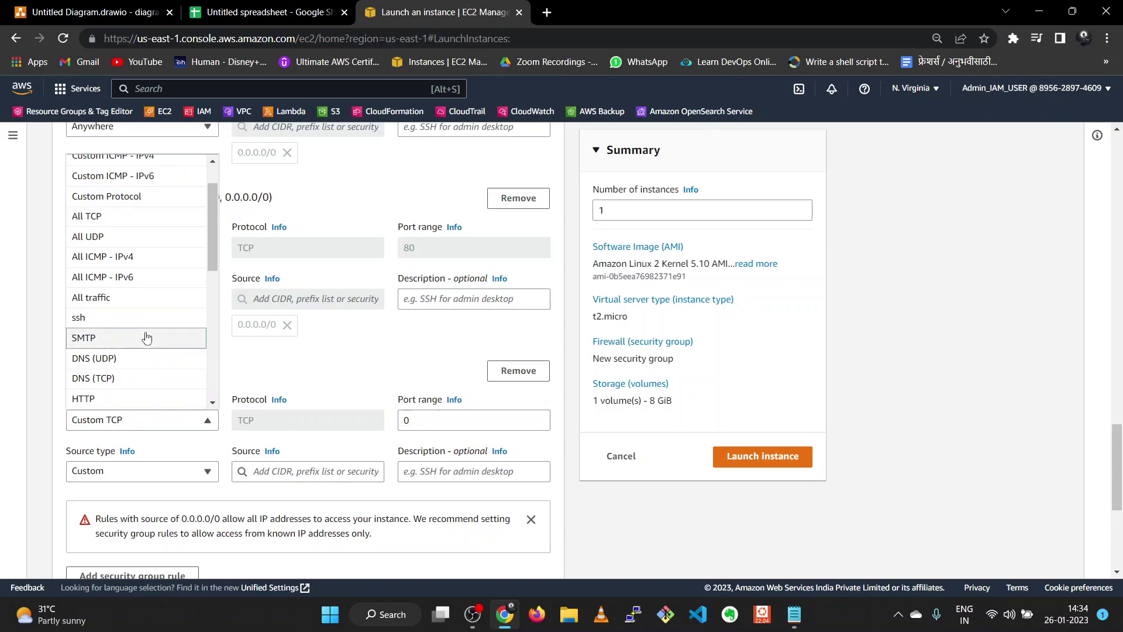
scroll(154, 425, "down", 4)
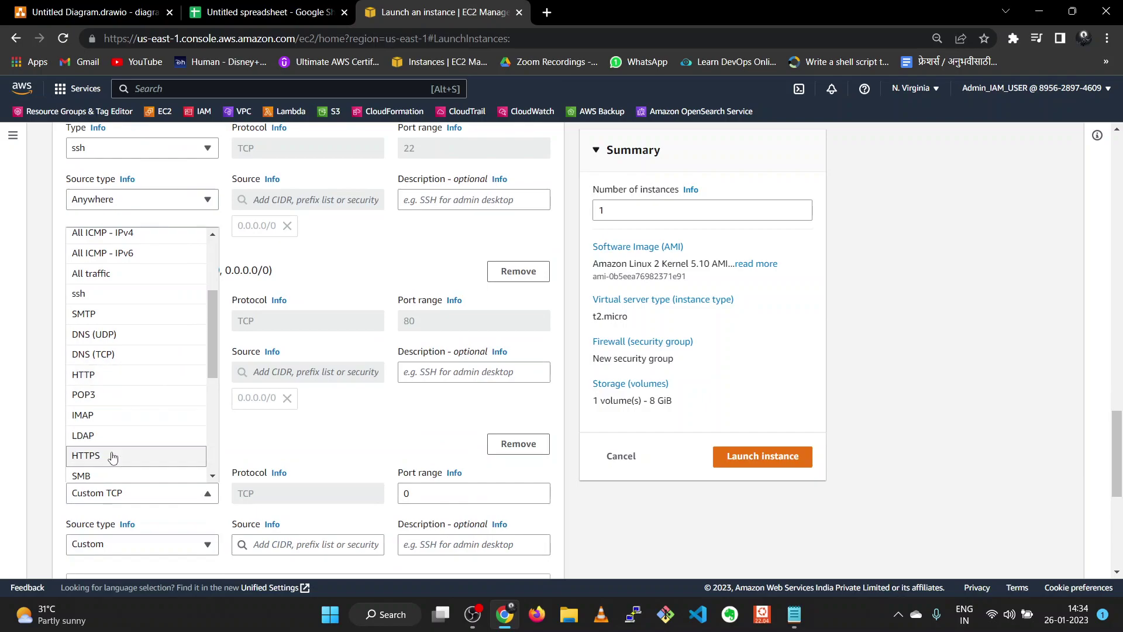
left_click(120, 455)
scroll(126, 421, "down", 2)
left_click(134, 402)
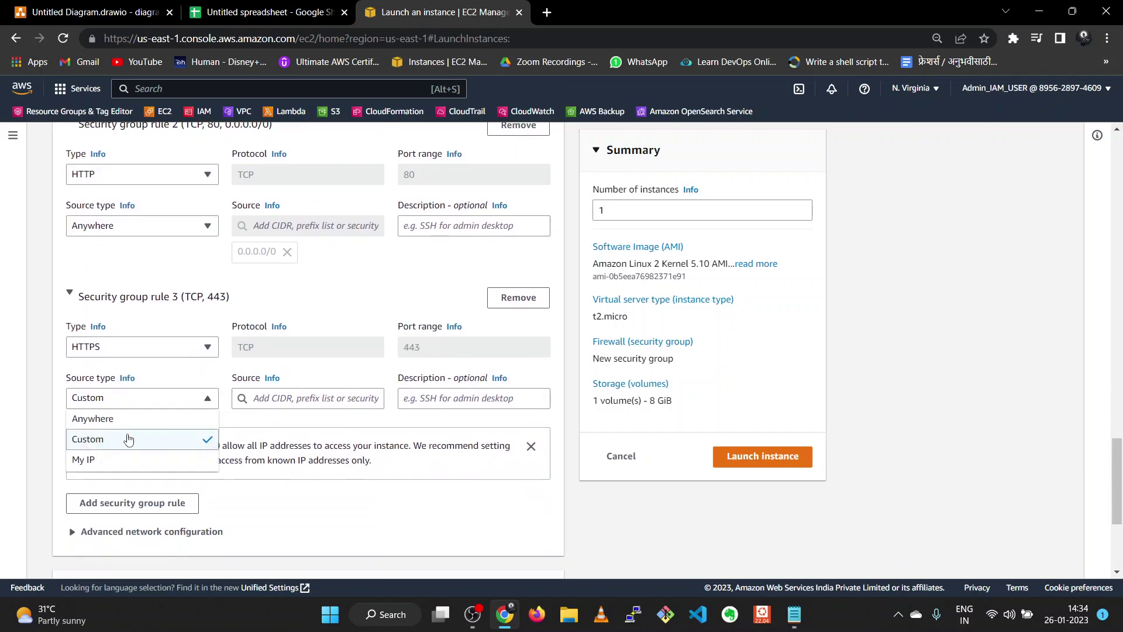
left_click(117, 418)
scroll(140, 426, "down", 3)
scroll(141, 425, "down", 1)
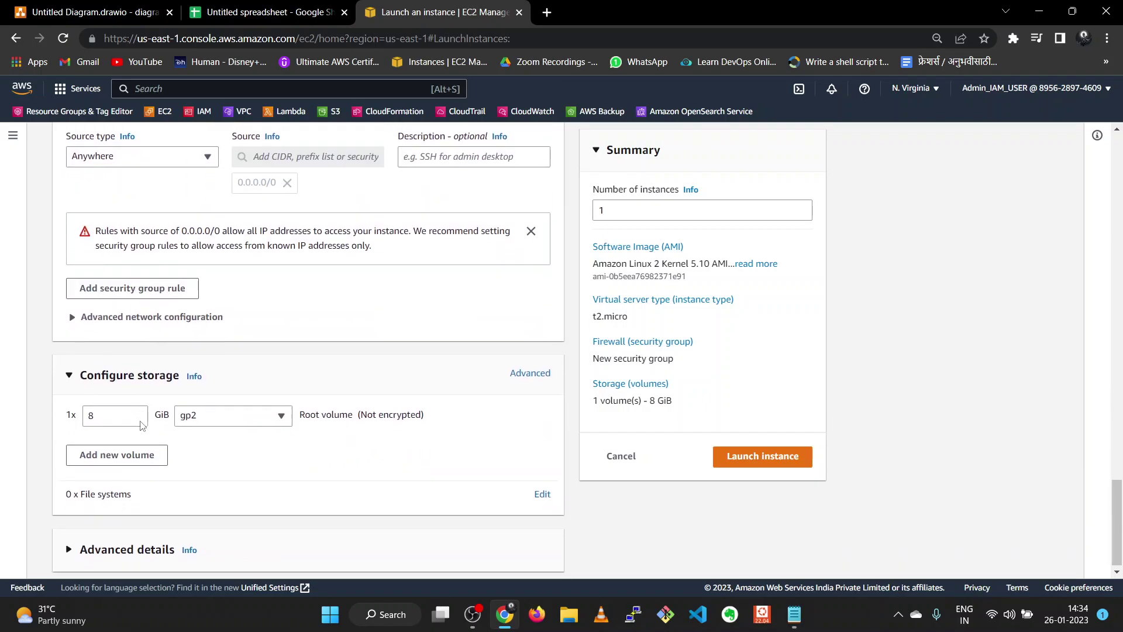
scroll(500, 468, "up", 20)
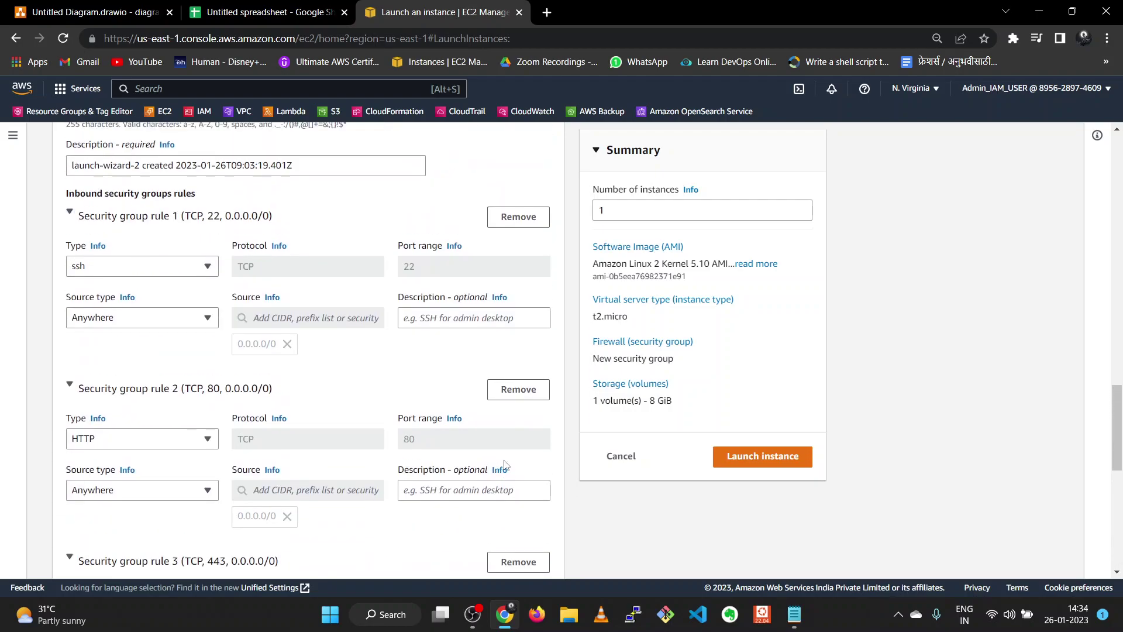
scroll(504, 463, "down", 4)
scroll(505, 464, "up", 6)
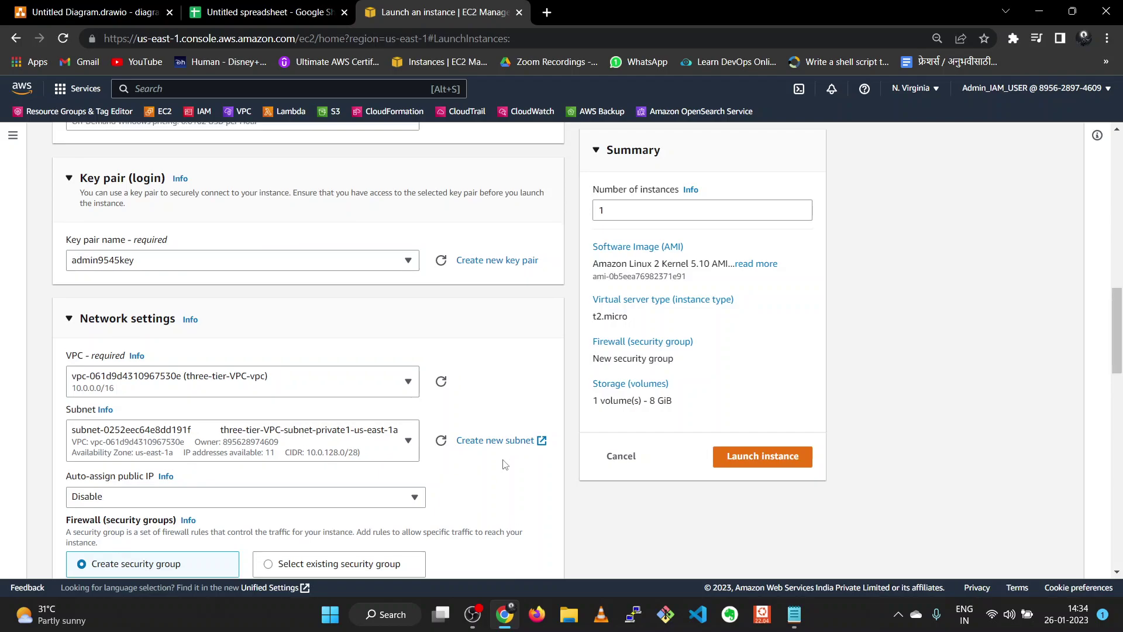
scroll(505, 464, "up", 8)
scroll(504, 466, "up", 4)
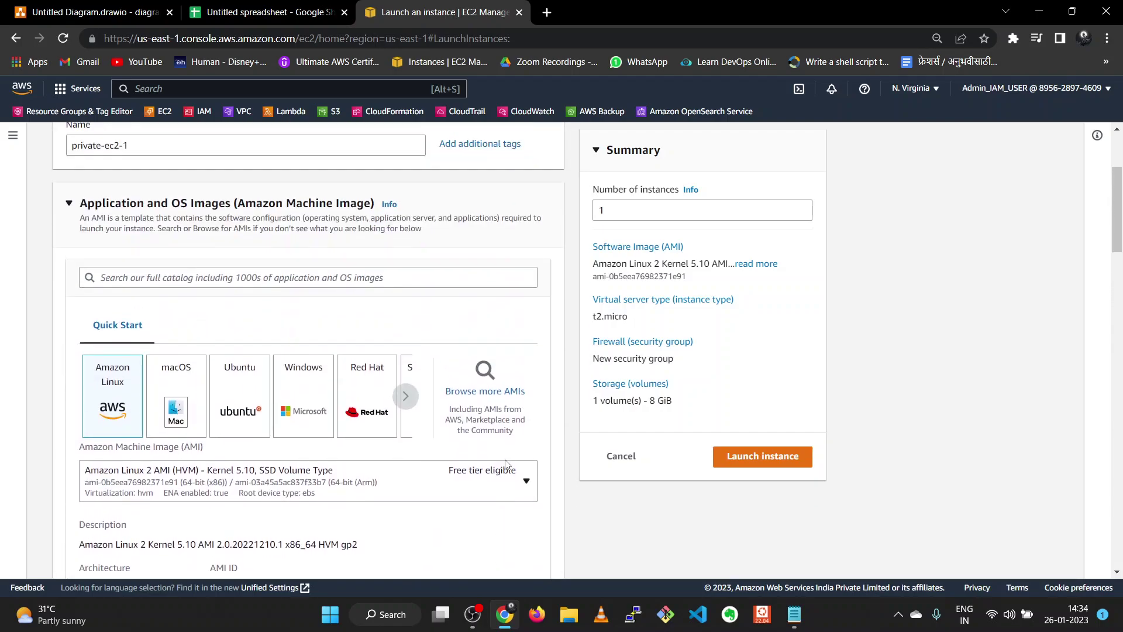
- Launch private-ec2-1, then begin launching another instance from the Instances list
left_click(748, 463)
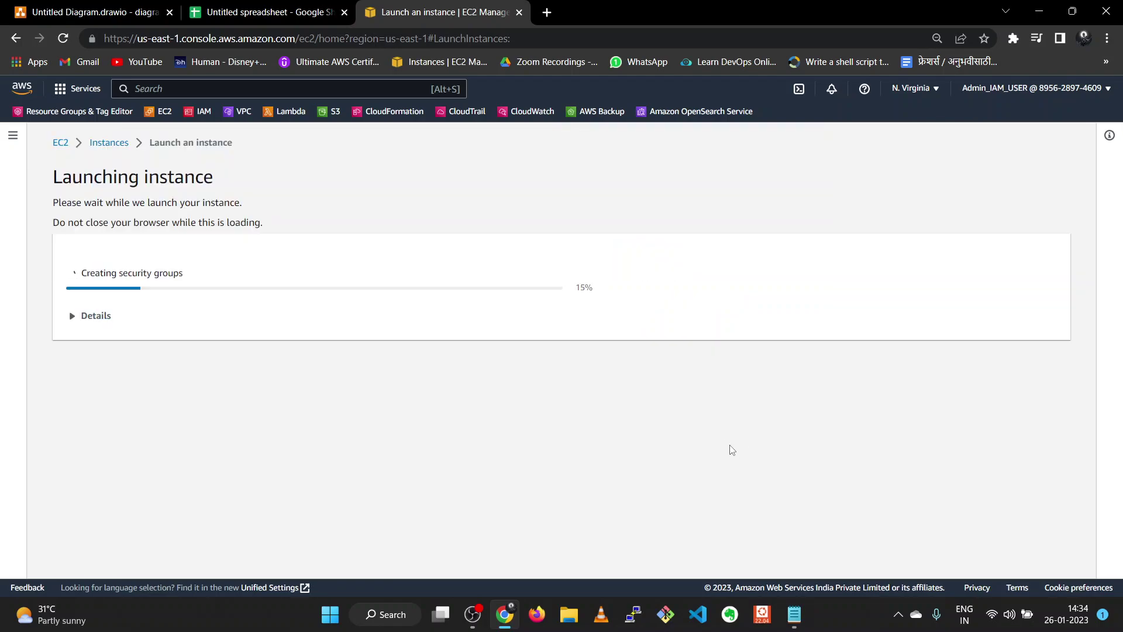
left_click(105, 145)
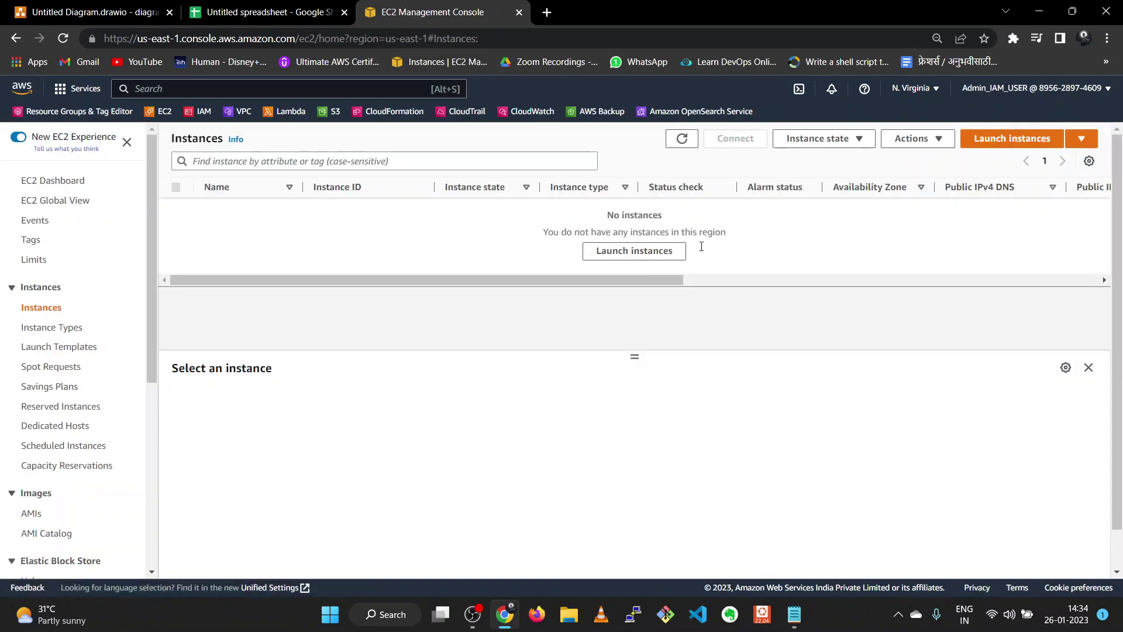
left_click(986, 146)
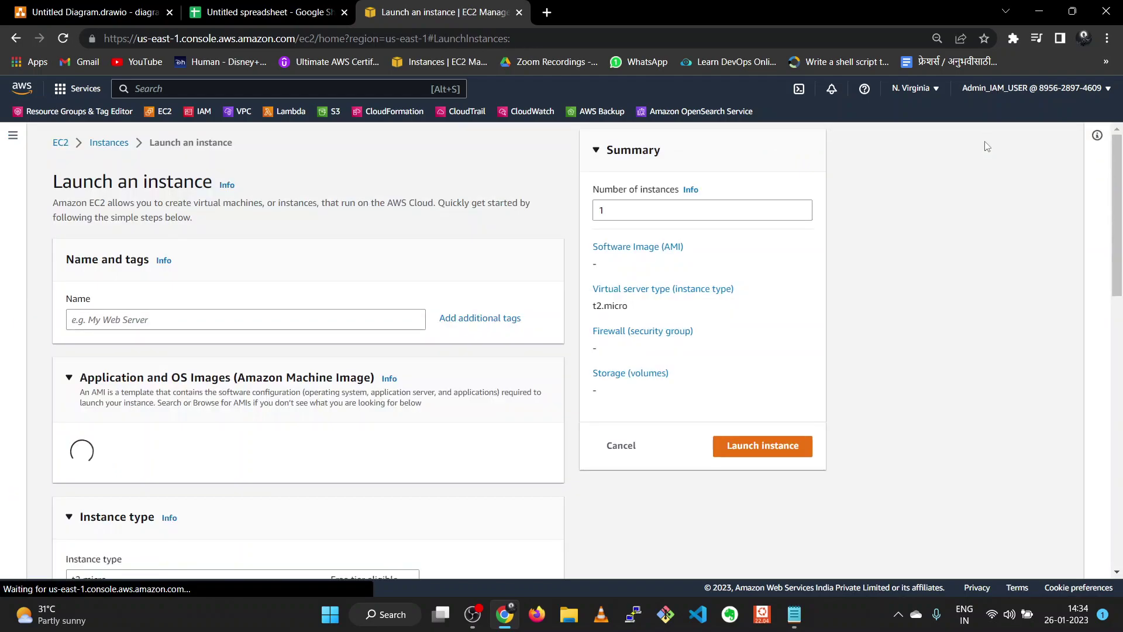
- Name the instance private-ec2-2 and choose the admin9545key key pair
left_click(181, 317)
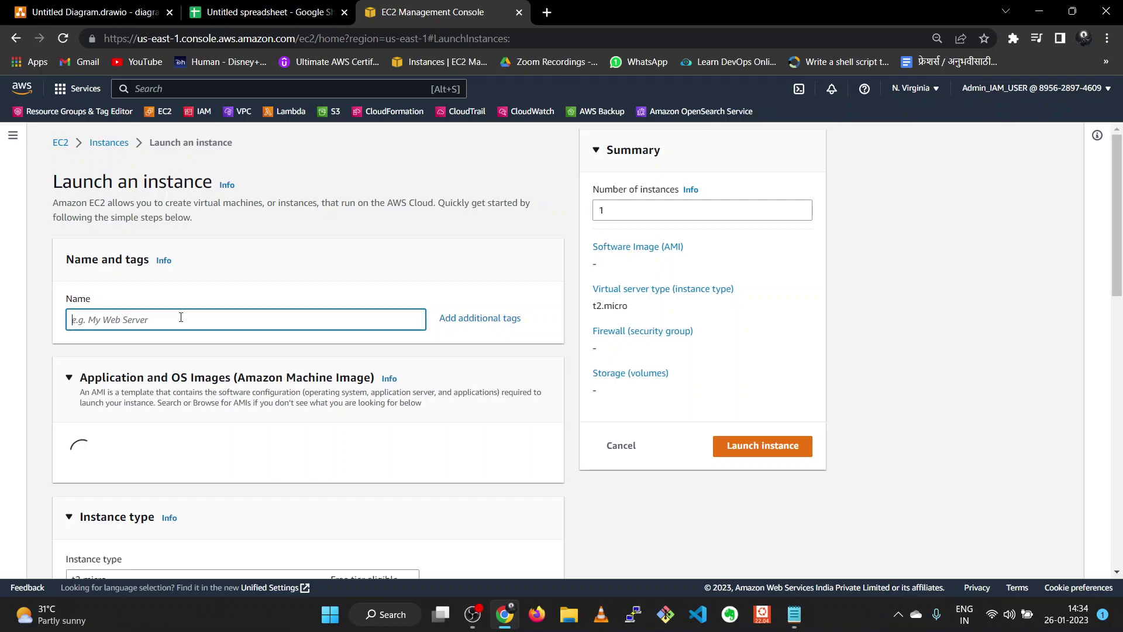
type("private-ec2-2")
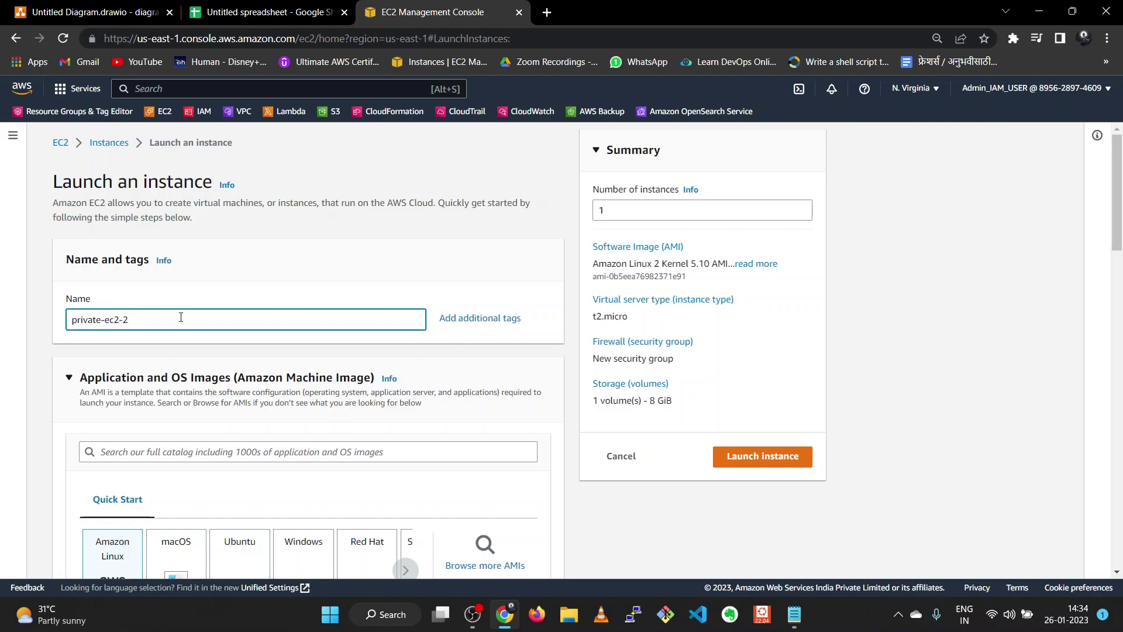
scroll(181, 317, "down", 10)
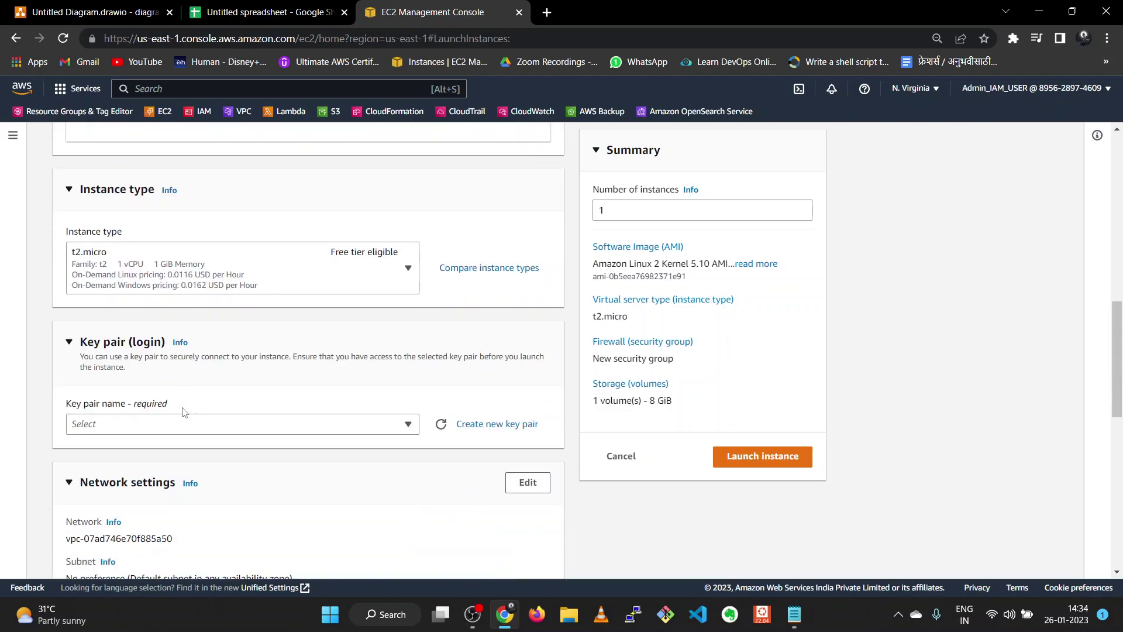
left_click(190, 427)
left_click(179, 496)
scroll(222, 461, "down", 5)
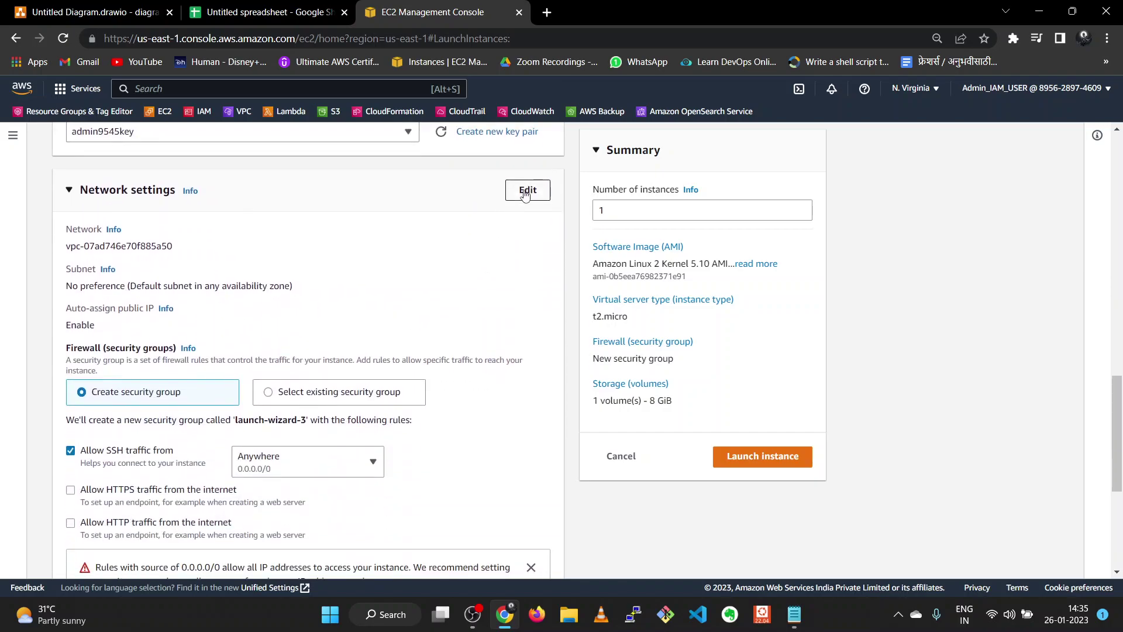
- Place the instance in three-tier-VPC-vpc's private2 subnet
left_click(525, 193)
left_click(295, 265)
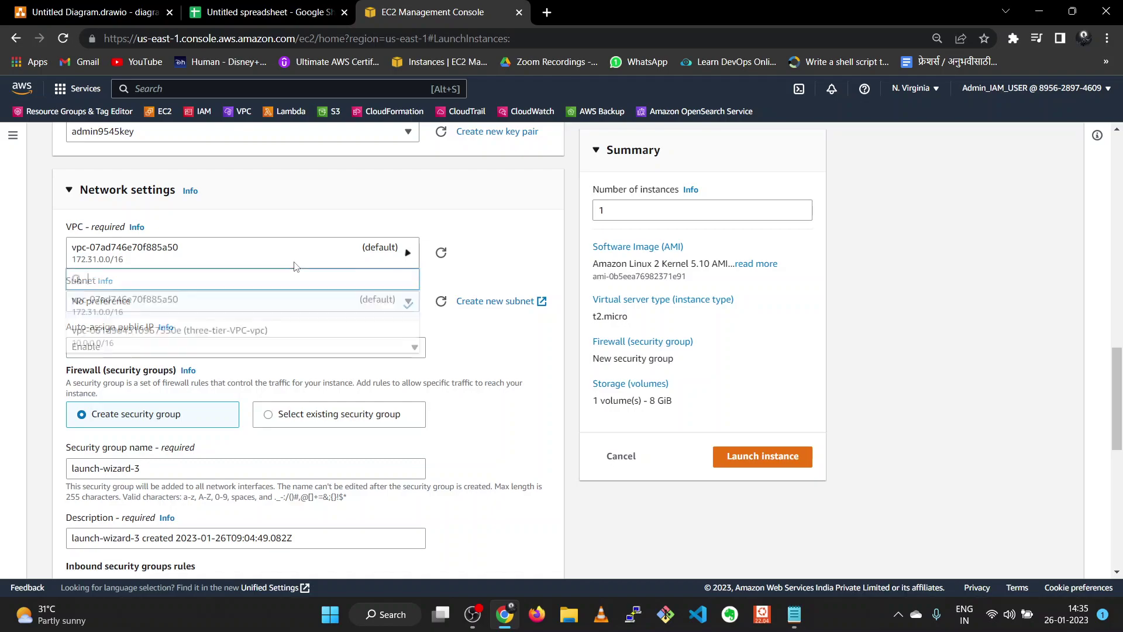
left_click(268, 348)
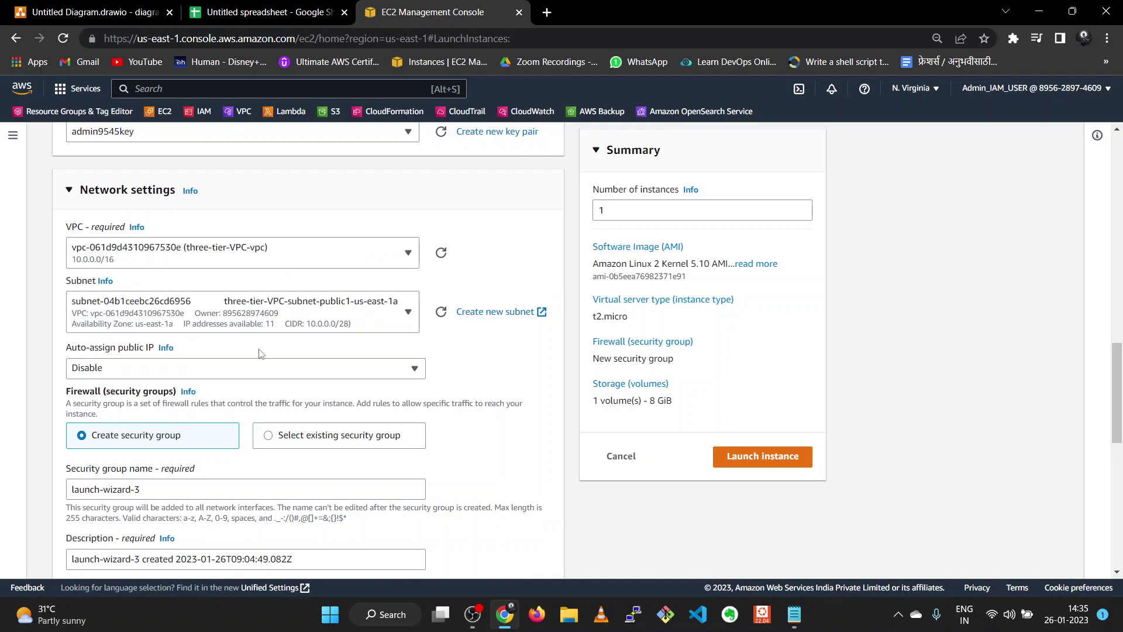
left_click(352, 317)
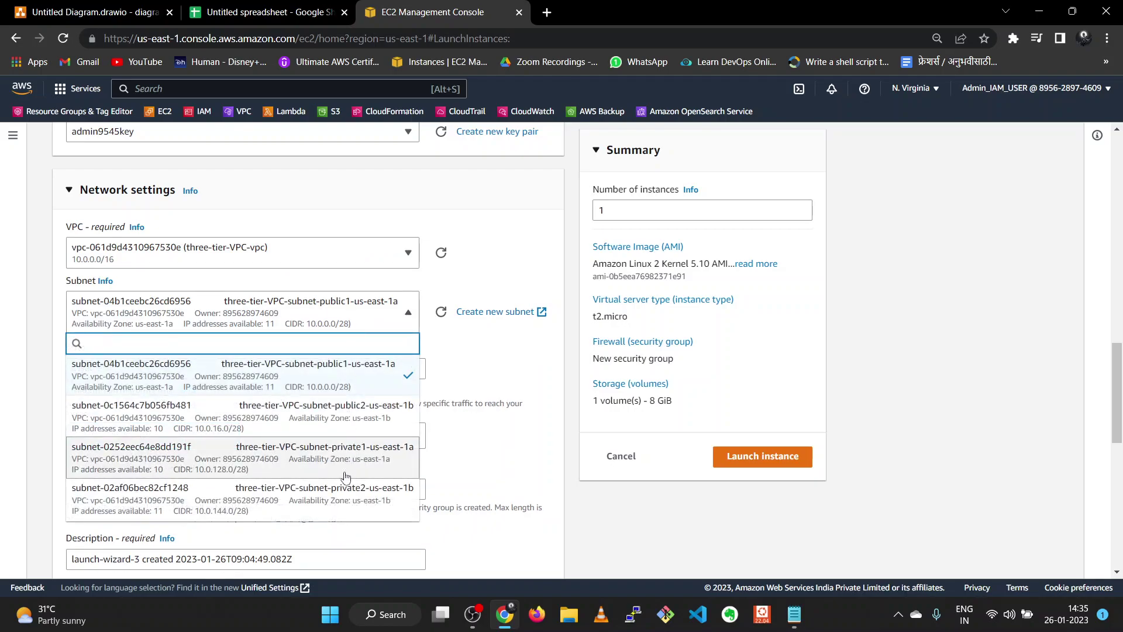
left_click(350, 489)
scroll(361, 388, "down", 2)
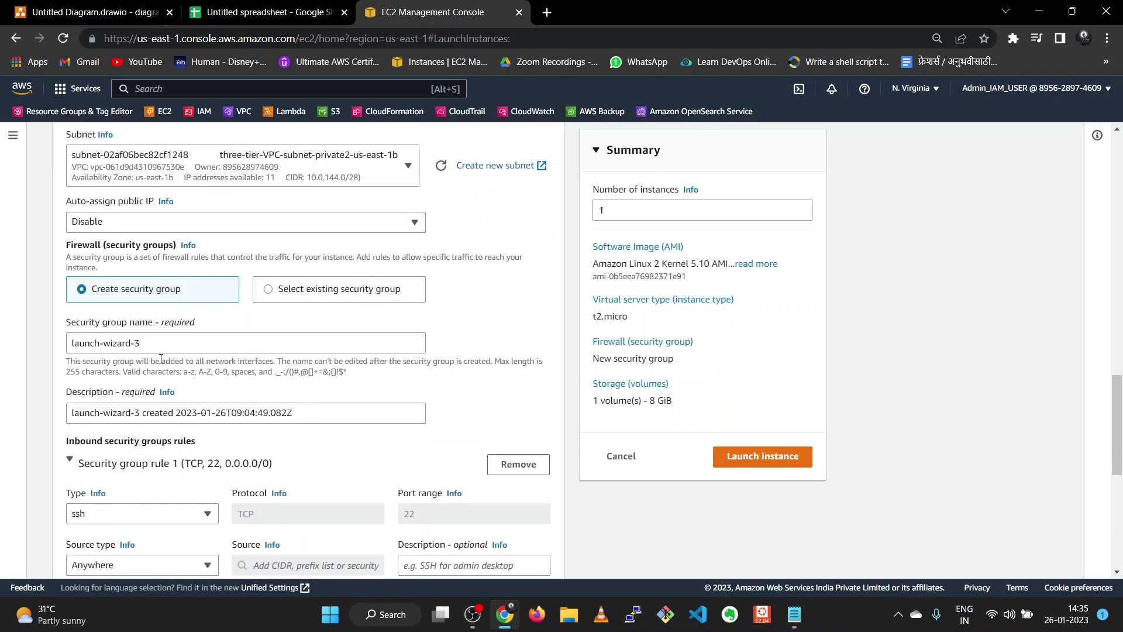
scroll(161, 359, "down", 1)
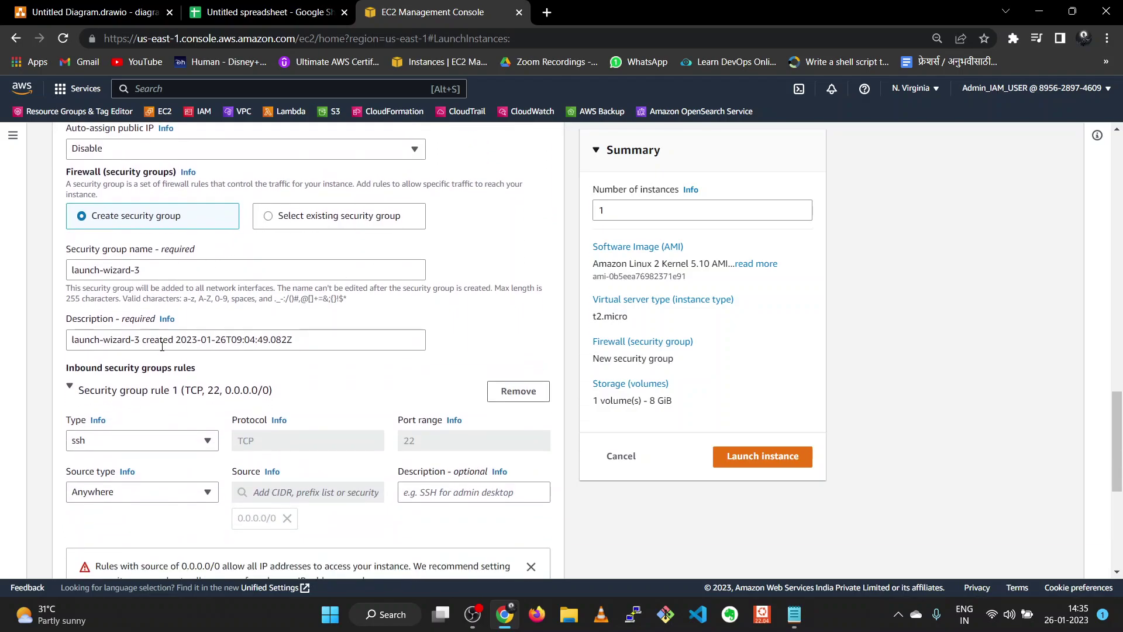
- Attach the existing launch-wizard-2 security group and launch private-ec2-2
left_click(265, 217)
left_click(210, 275)
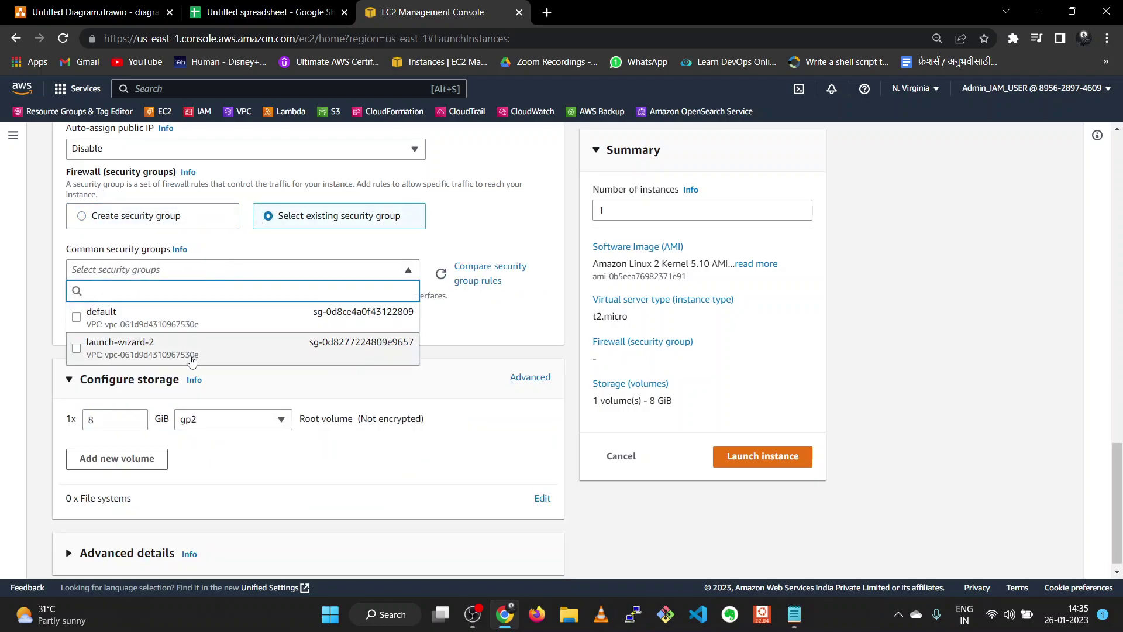
left_click(191, 358)
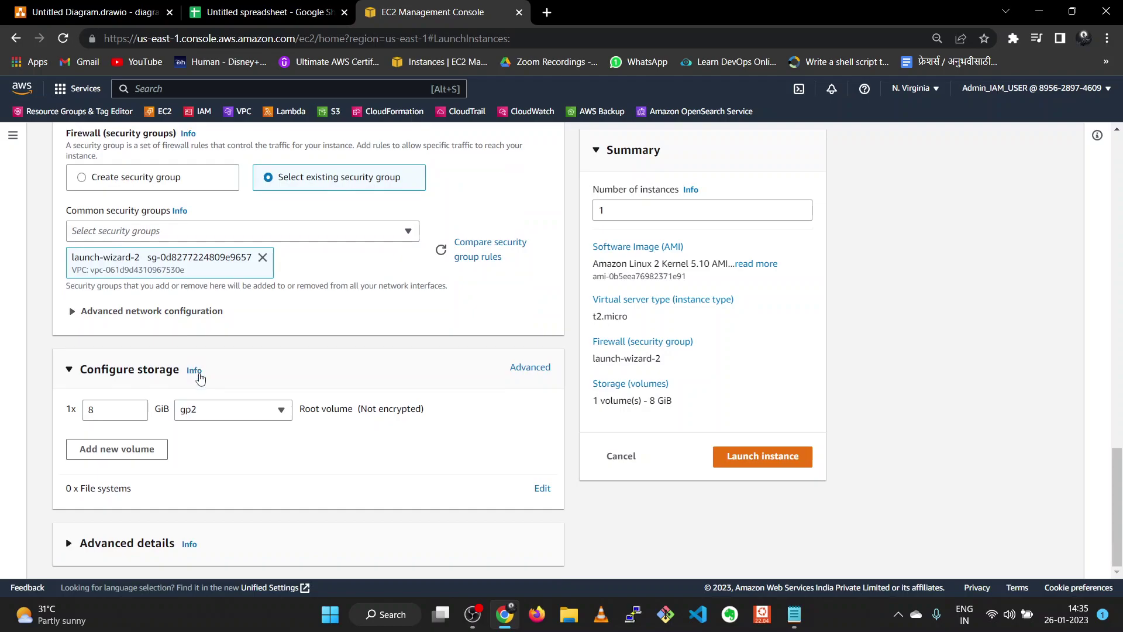
left_click(763, 455)
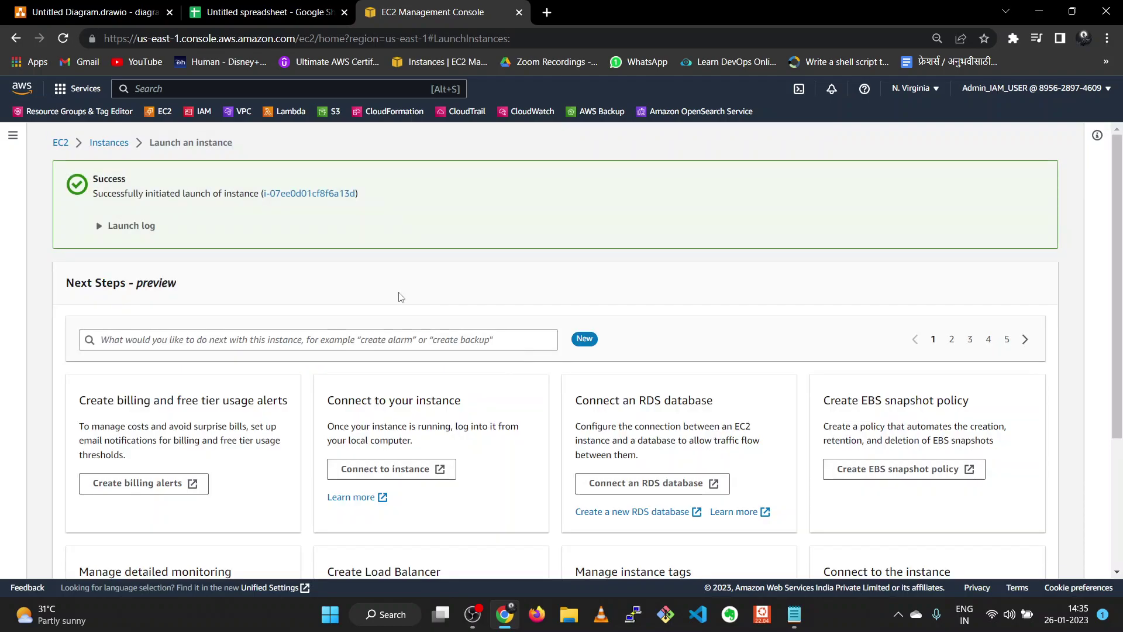
- Refresh the Instances list showing private-ec2-1 Running and private-ec2-2 Pending, then open a fresh launch form
left_click(109, 143)
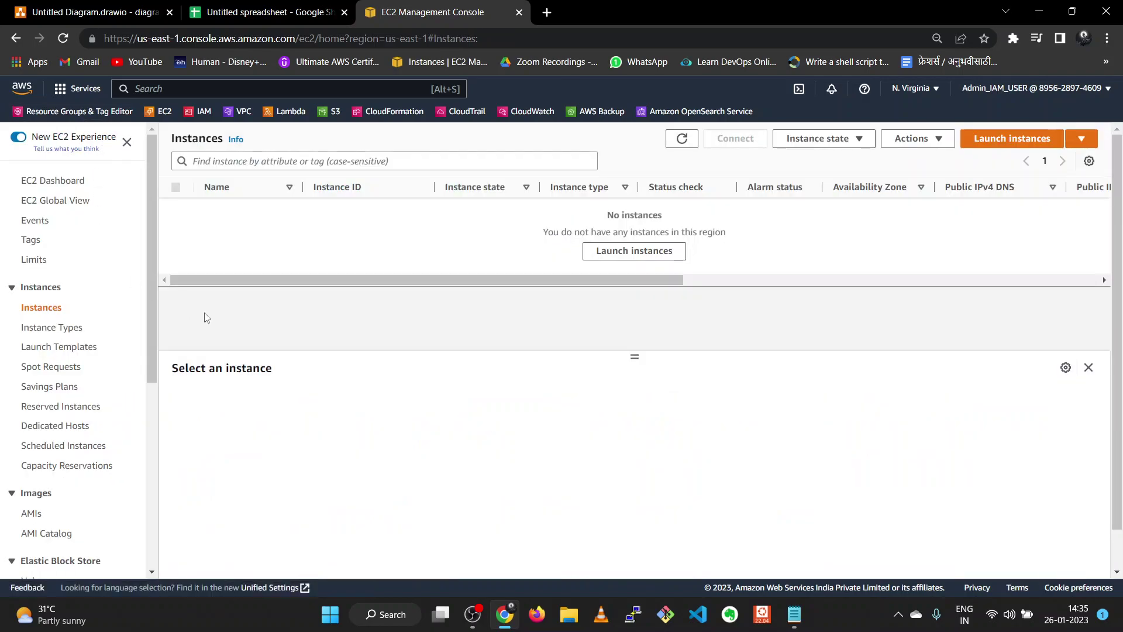
left_click(681, 141)
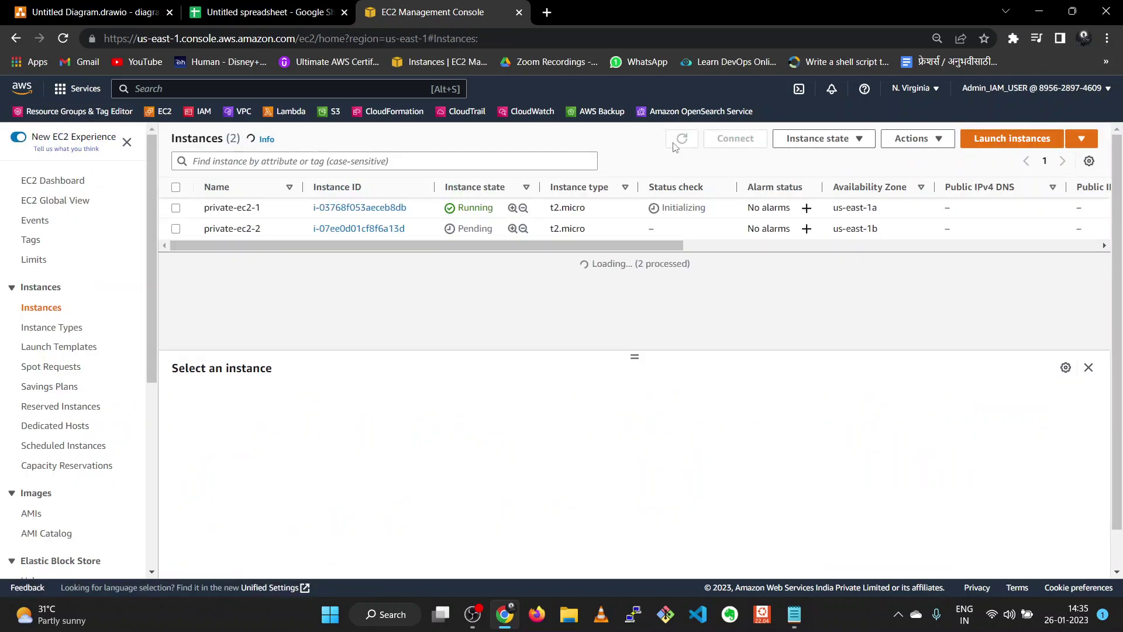
left_click(978, 143)
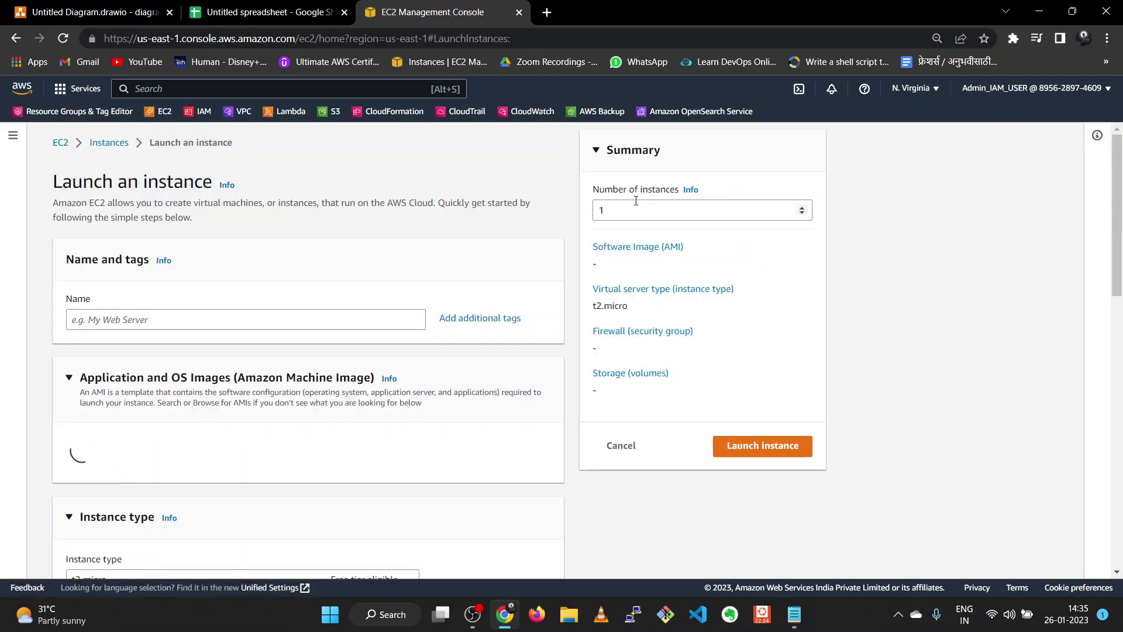
left_click(136, 319)
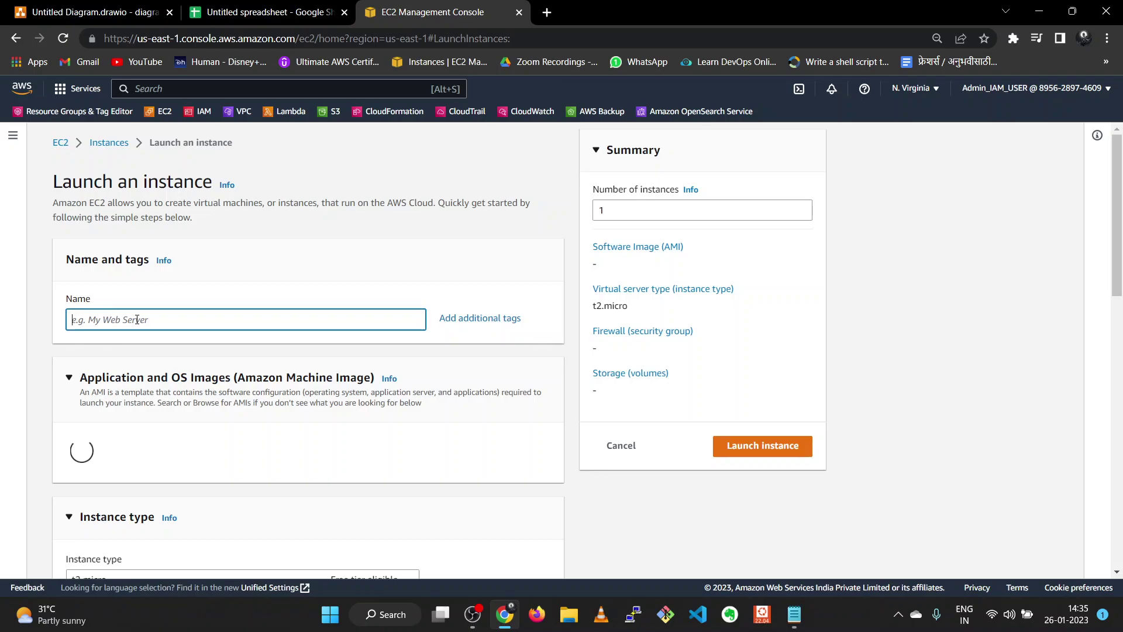
- Name the instance public-ec2-1 and select the existing key pair
type("public-ec2-1")
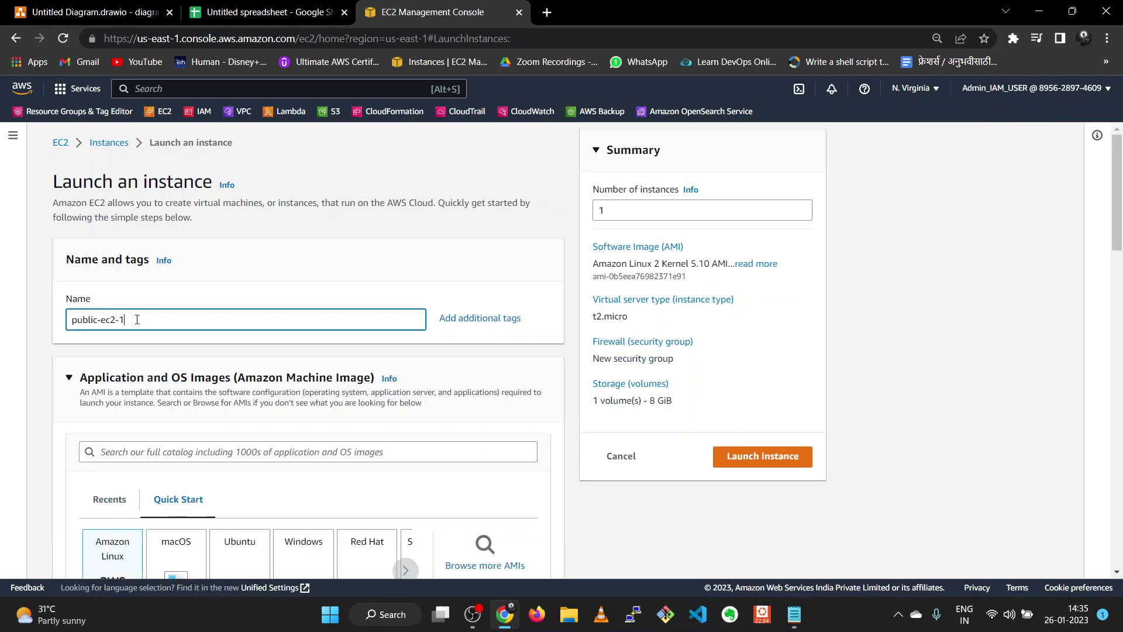
scroll(146, 345, "down", 2)
scroll(164, 430, "down", 2)
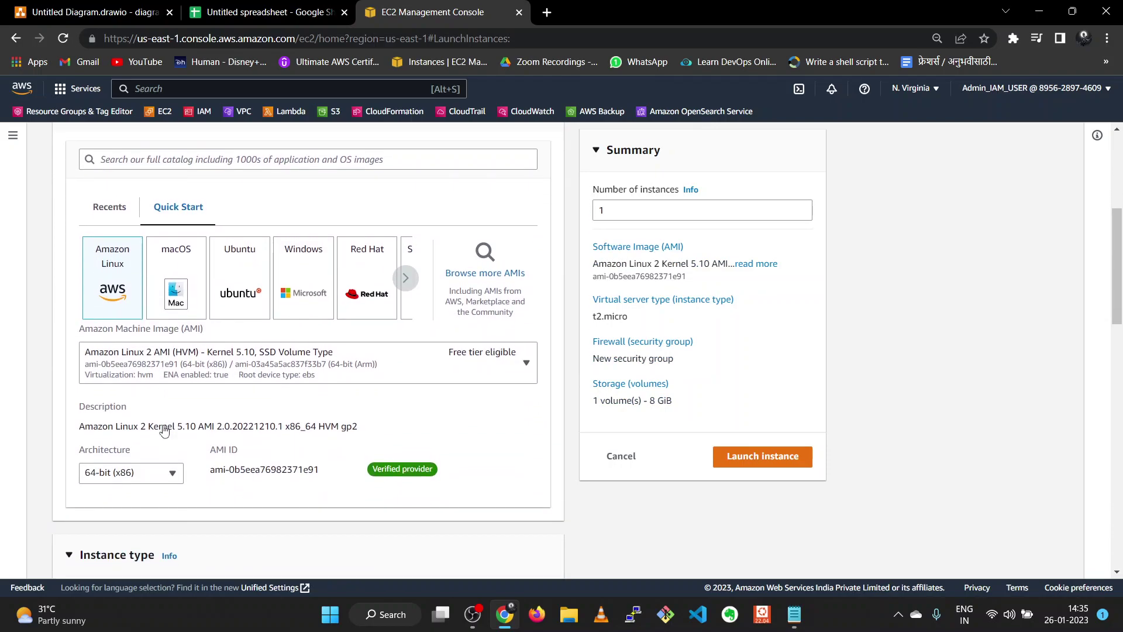
scroll(164, 430, "down", 5)
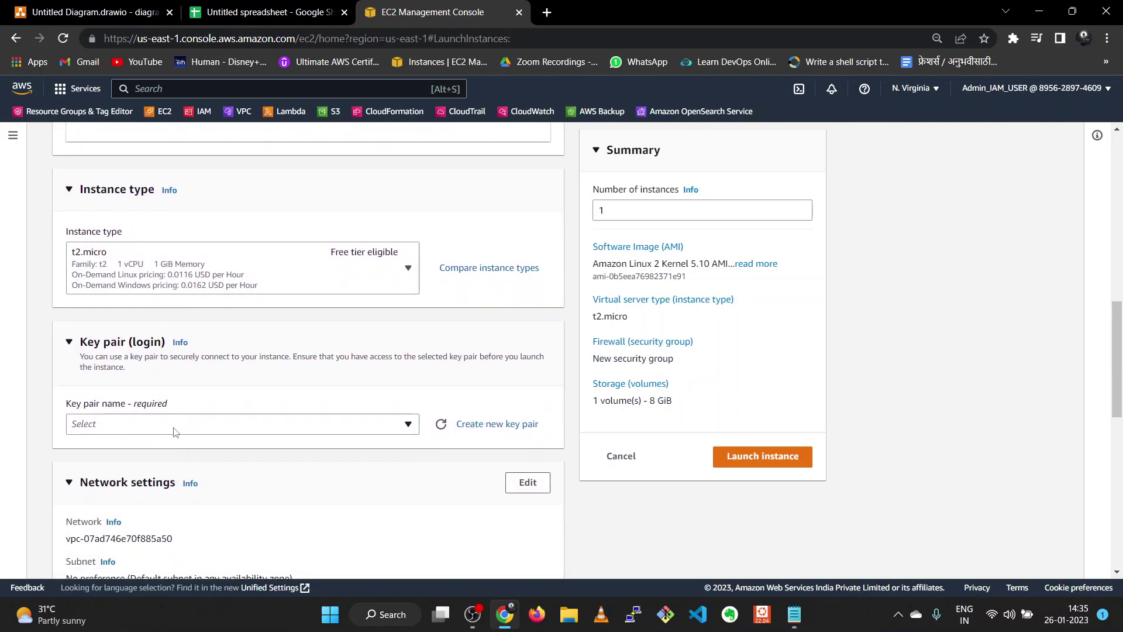
left_click(173, 432)
left_click(174, 481)
scroll(176, 483, "down", 4)
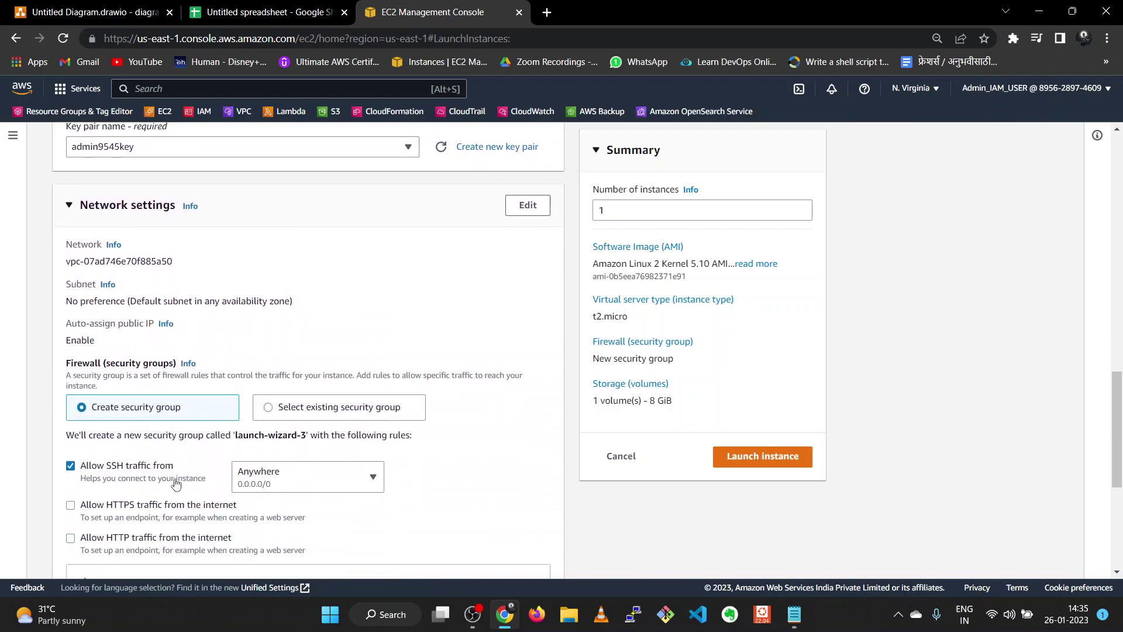
scroll(298, 405, "down", 1)
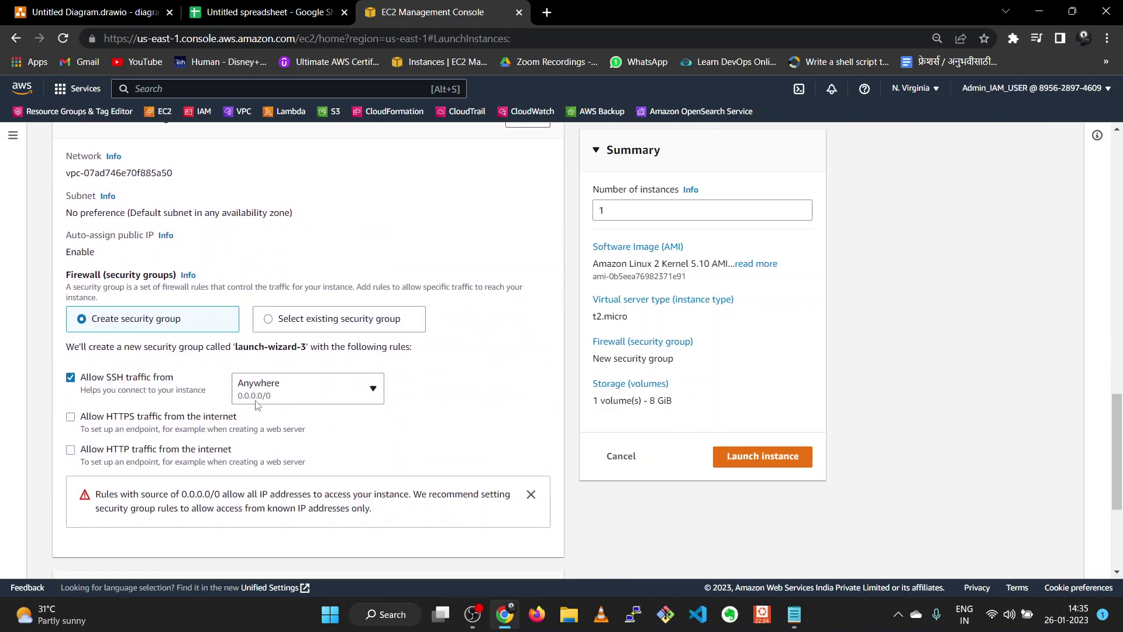
- Put the instance in three-tier-VPC-vpc's public subnet in us-east-1a
left_click(283, 318)
left_click(231, 369)
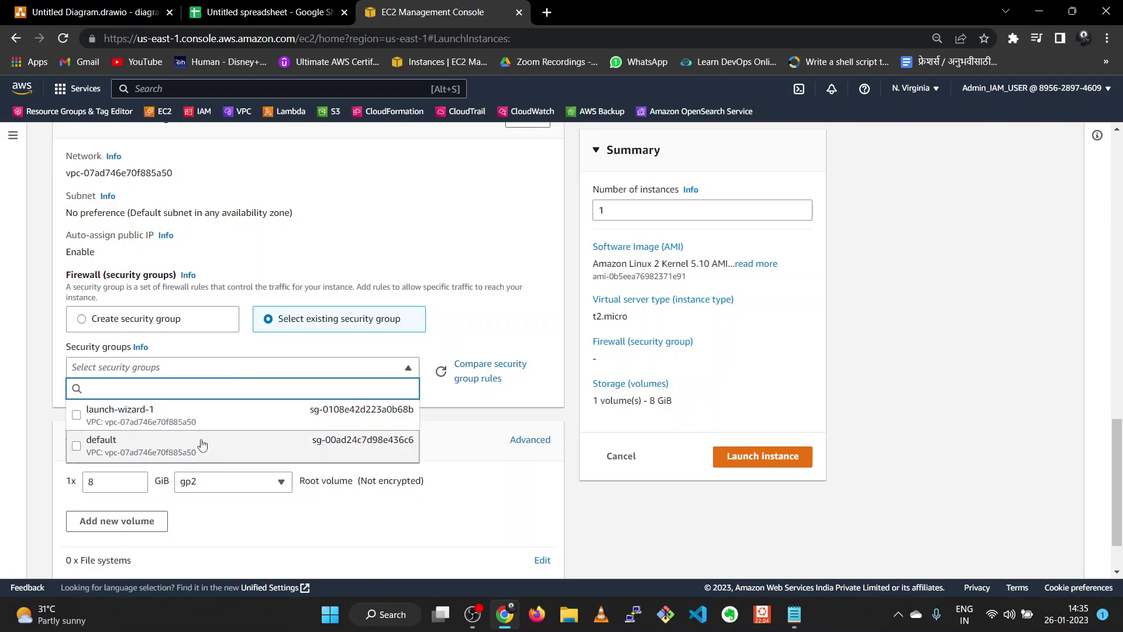
scroll(302, 275, "up", 2)
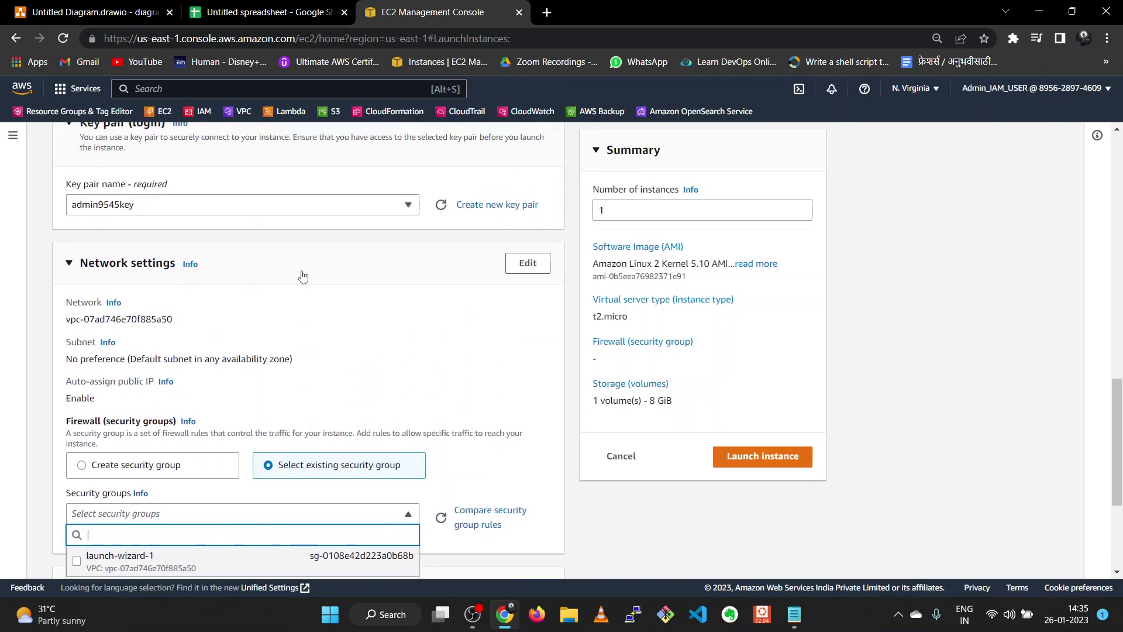
left_click(523, 264)
left_click(242, 331)
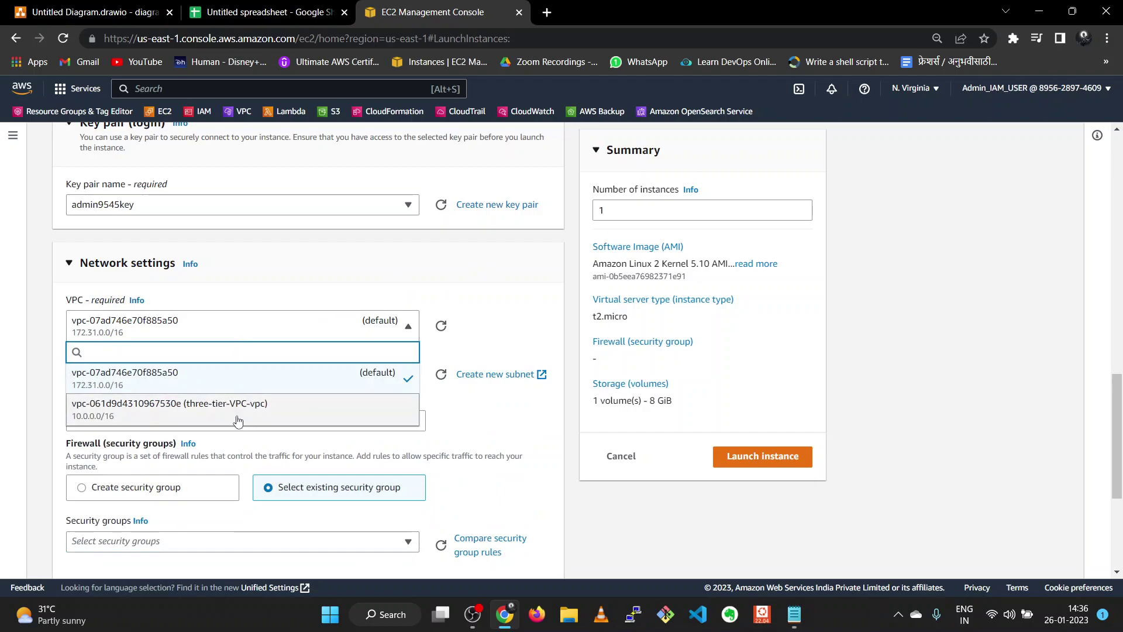
left_click(277, 388)
left_click(344, 321)
left_click(352, 375)
scroll(353, 375, "down", 1)
- Enable auto-assign public IP and attach the launch-wizard-2 security group
left_click(256, 298)
left_click(228, 317)
scroll(225, 319, "down", 2)
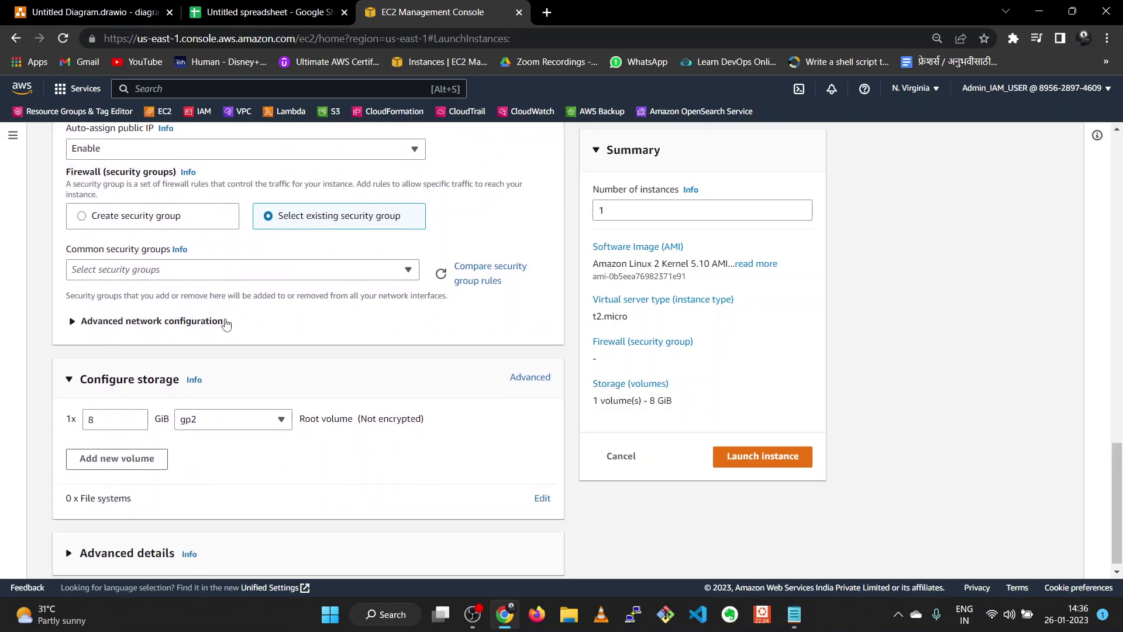
left_click(166, 274)
left_click(170, 354)
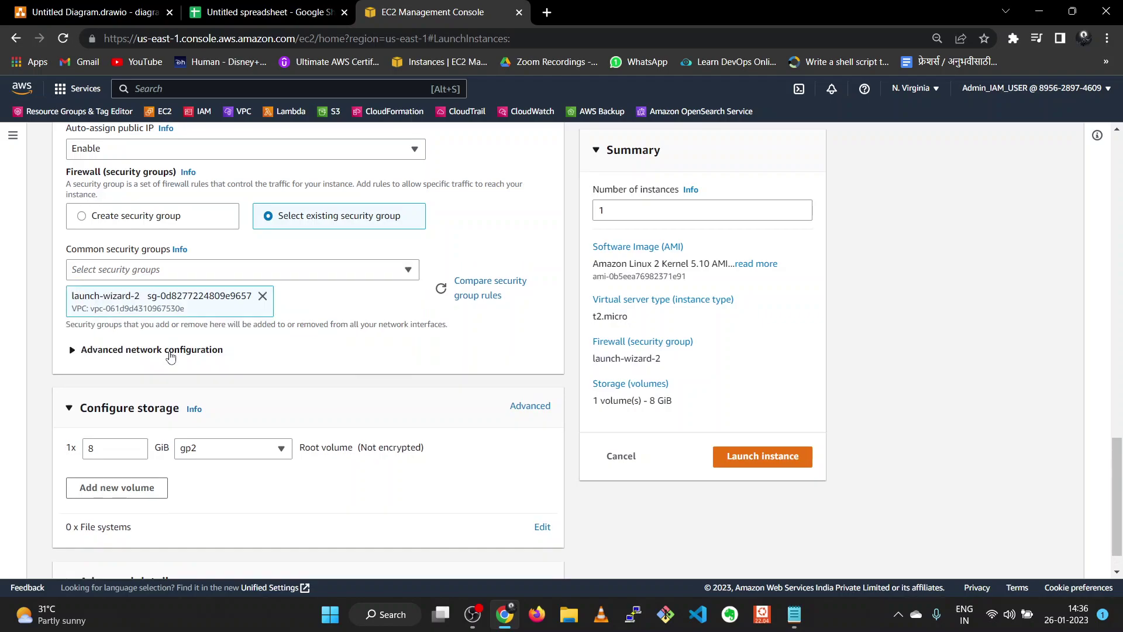
- Launch public-ec2-1, refresh the Instances list, and switch to the project plan spreadsheet
left_click(743, 462)
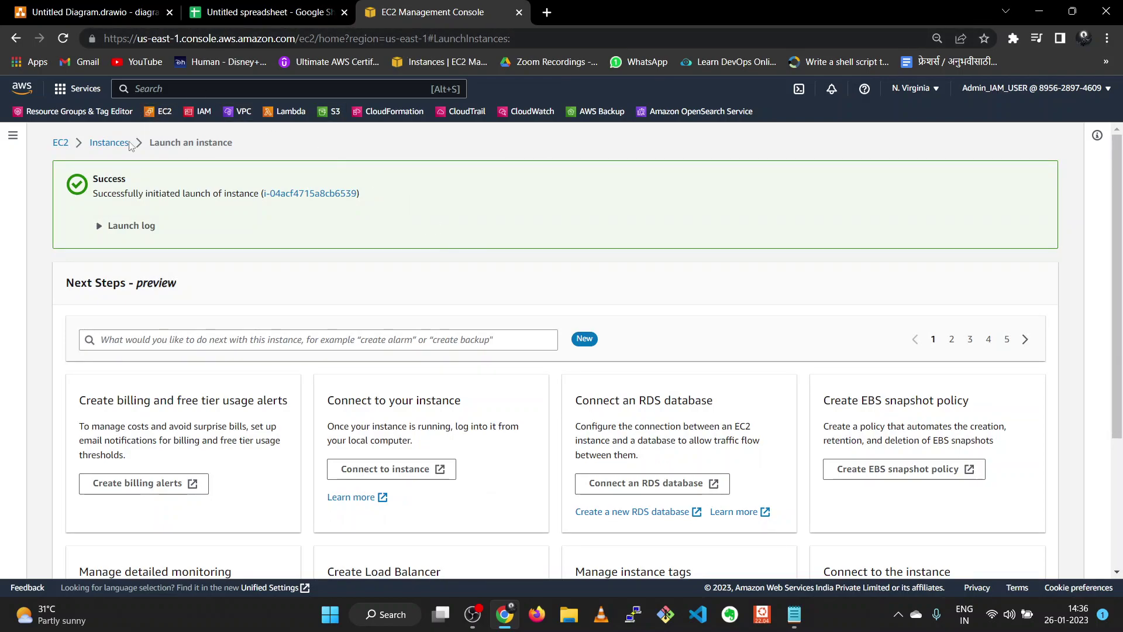
left_click(123, 143)
left_click(682, 139)
left_click(251, 17)
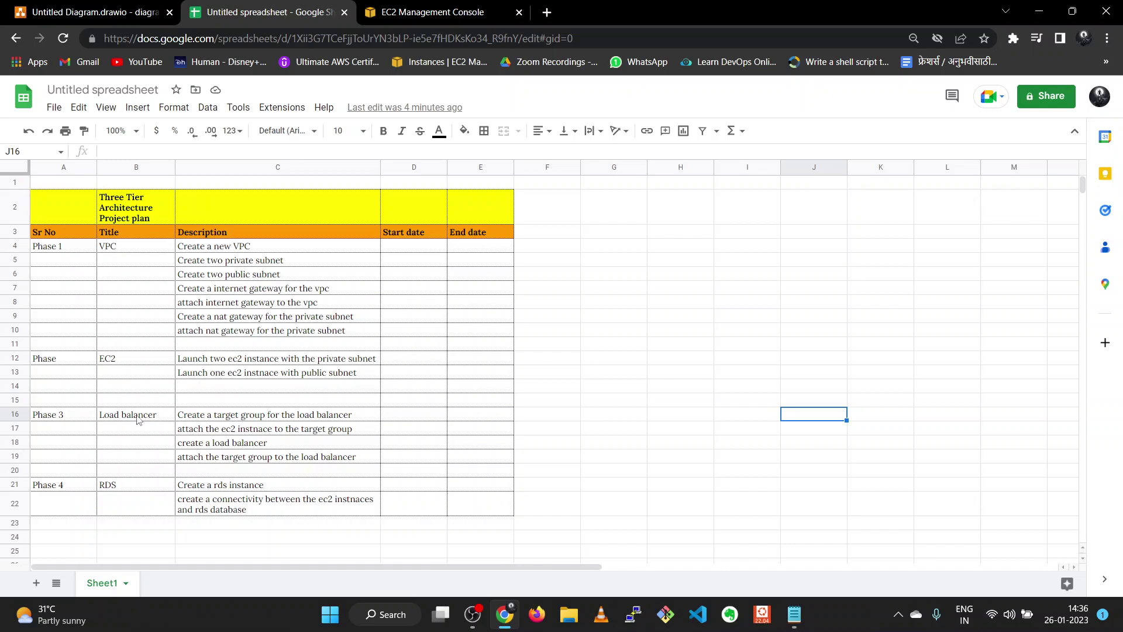
- Return to the EC2 console and open the Load Balancers page, empty for us-east-1
left_click(442, 13)
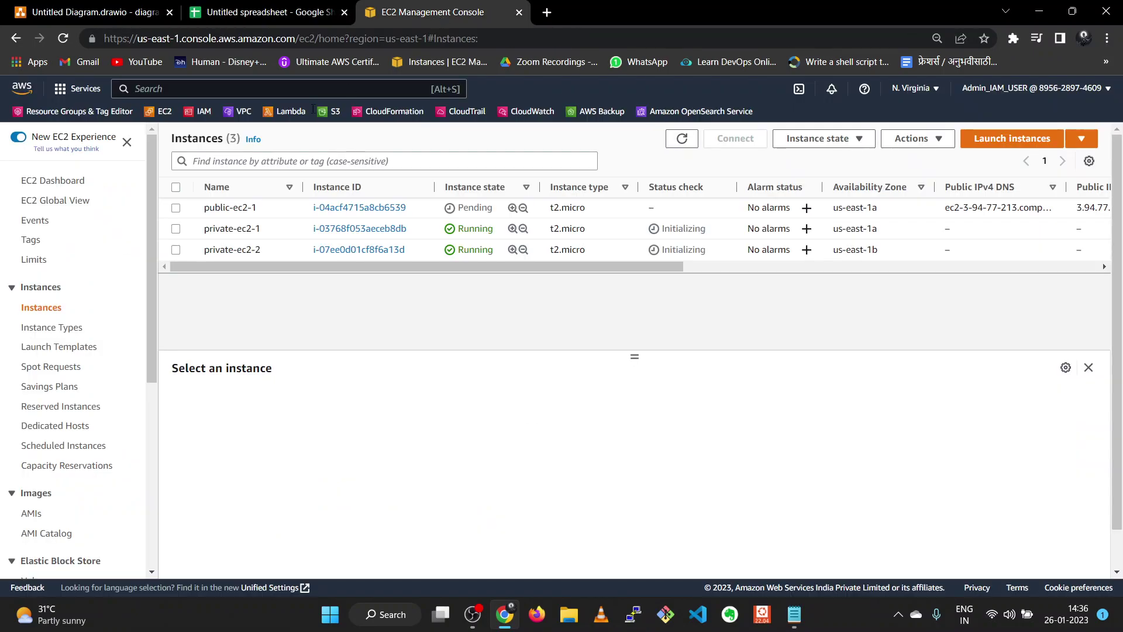
left_click_drag(152, 263, 150, 449)
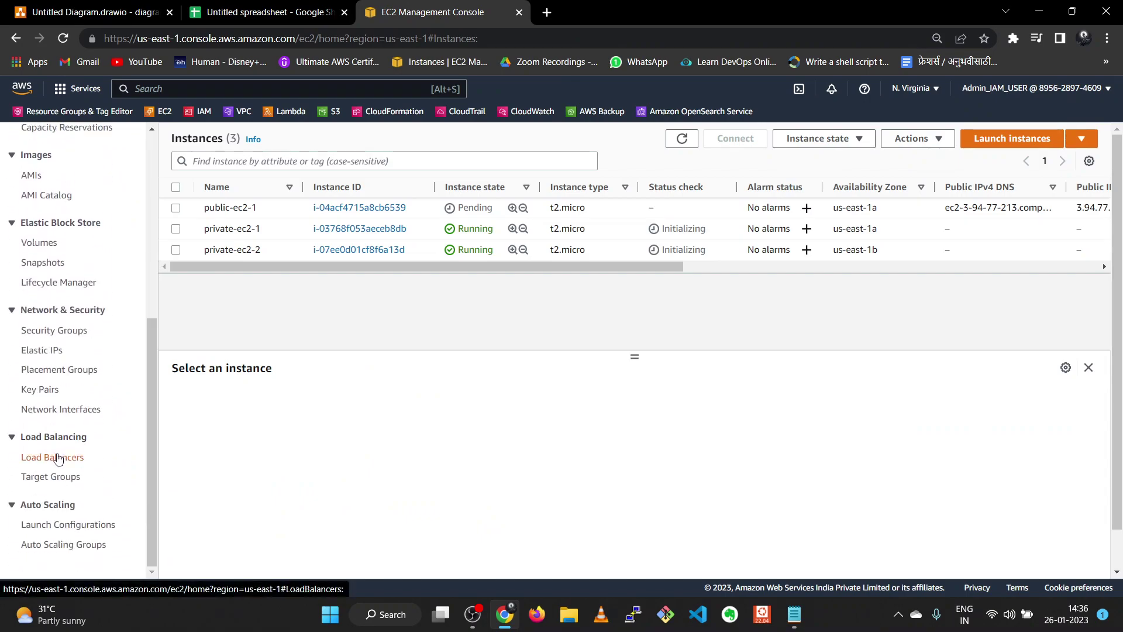
left_click(55, 457)
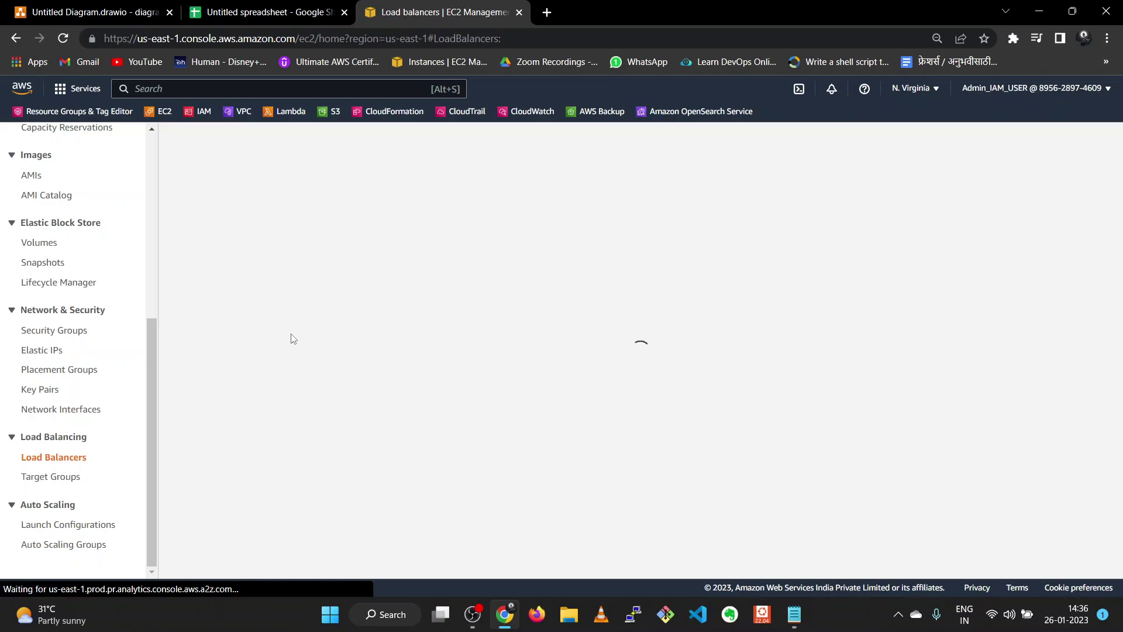
left_click_drag(152, 398, 146, 433)
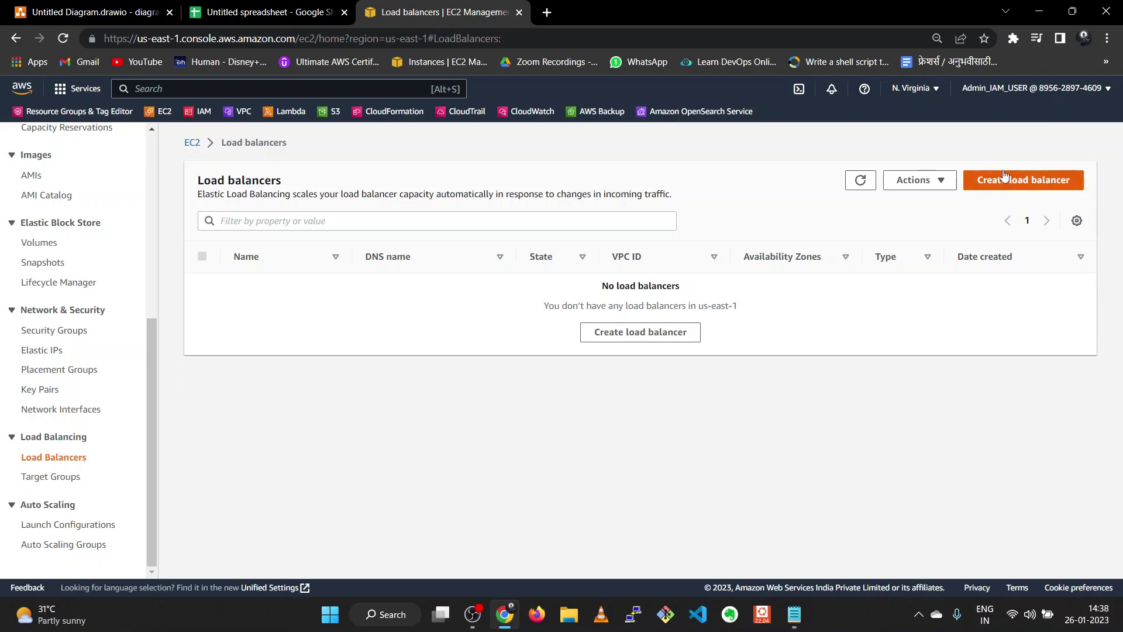
- Start creating an Application Load Balancer and begin entering its name
left_click(1004, 174)
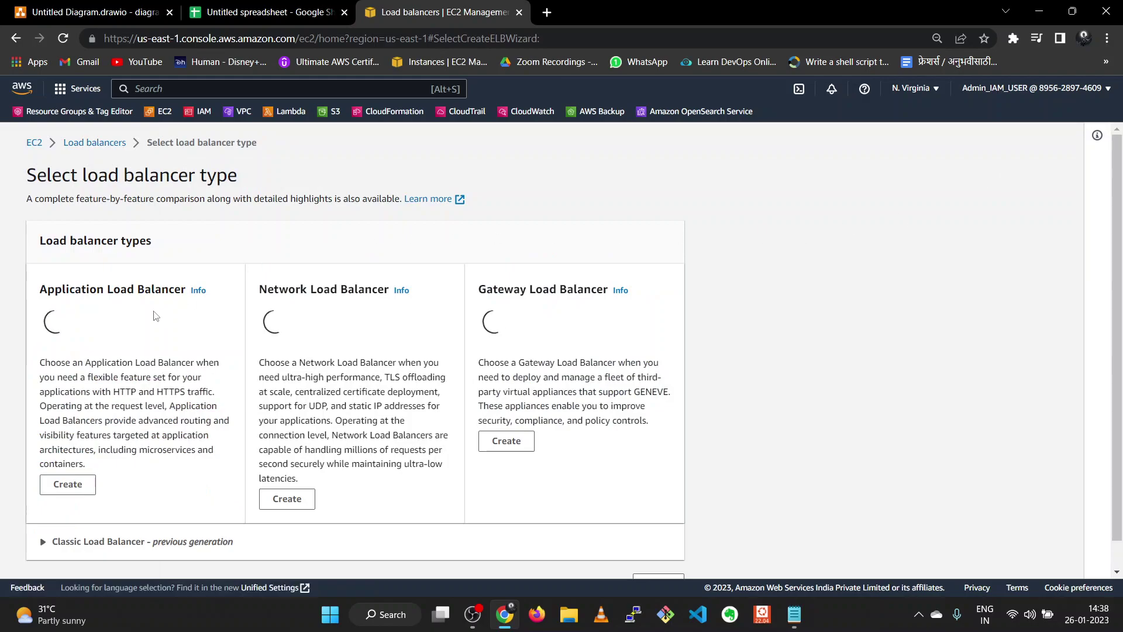
scroll(151, 319, "down", 1)
scroll(150, 322, "down", 3)
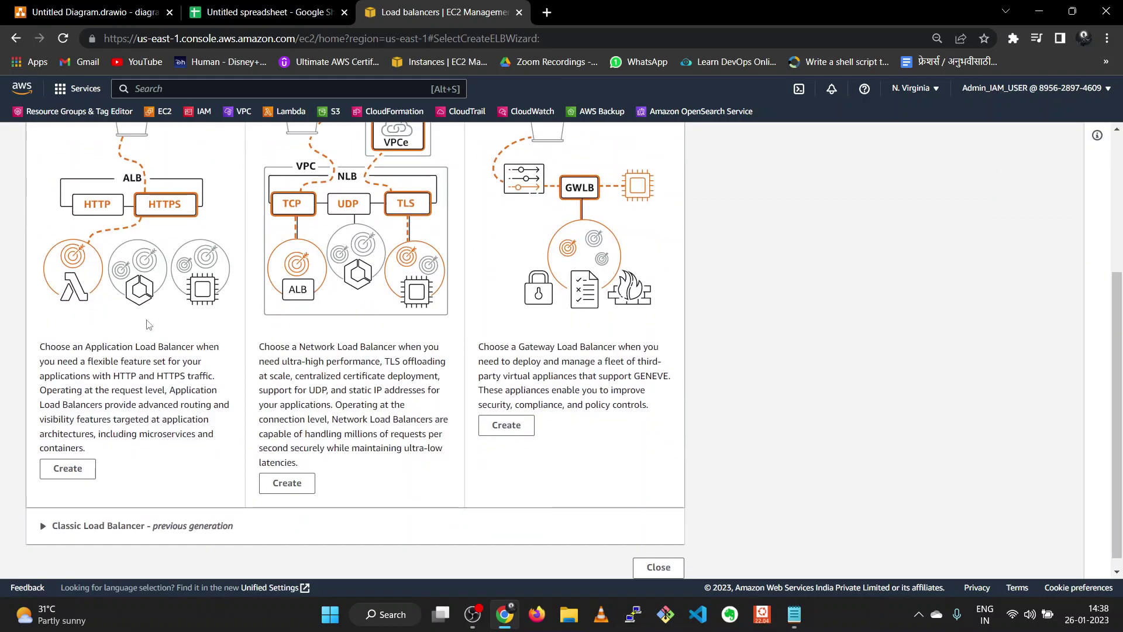
scroll(130, 364, "up", 1)
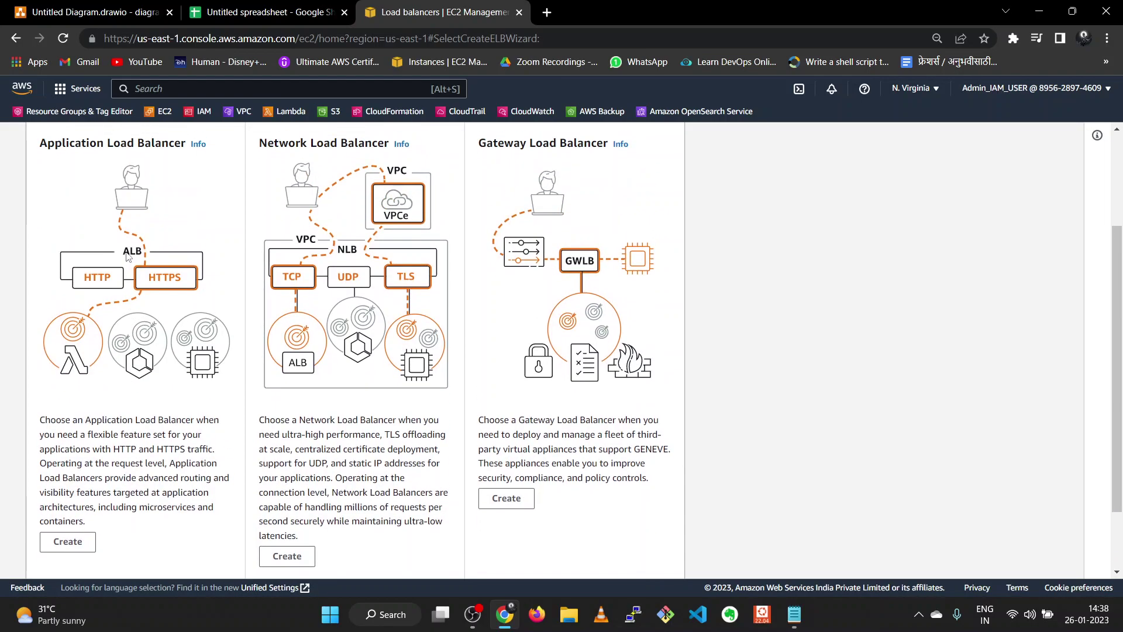
scroll(129, 257, "down", 1)
left_click(68, 466)
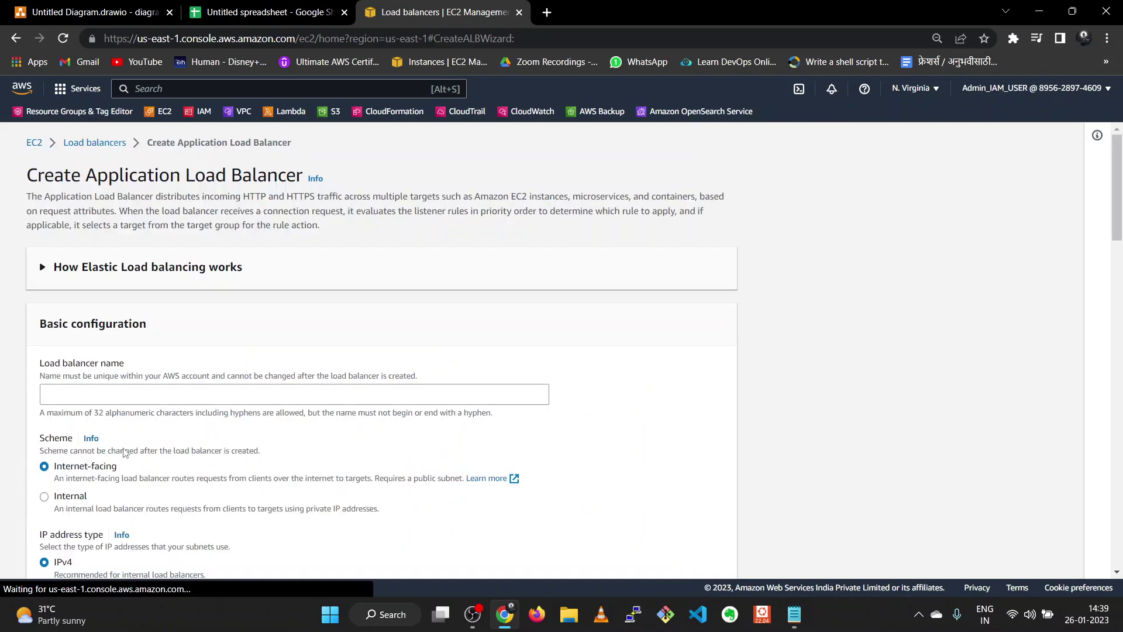
scroll(128, 410, "down", 2)
left_click(100, 241)
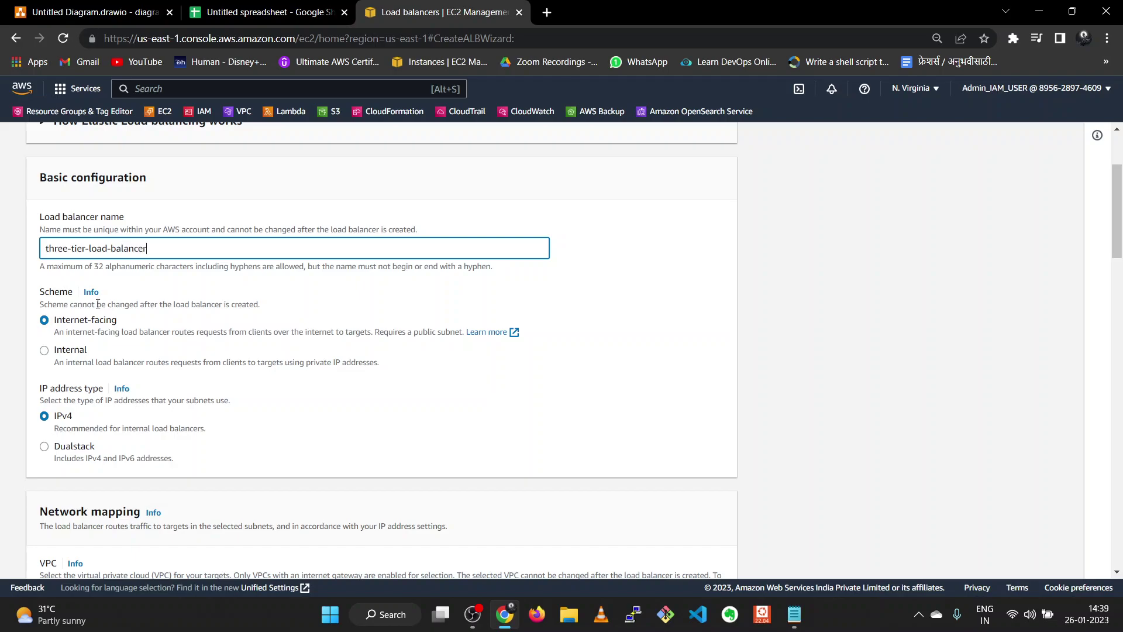
- Place the load balancer in three-tier-VPC-vpc and add launch-wizard-2 beside the default security group
scroll(72, 465, "down", 1)
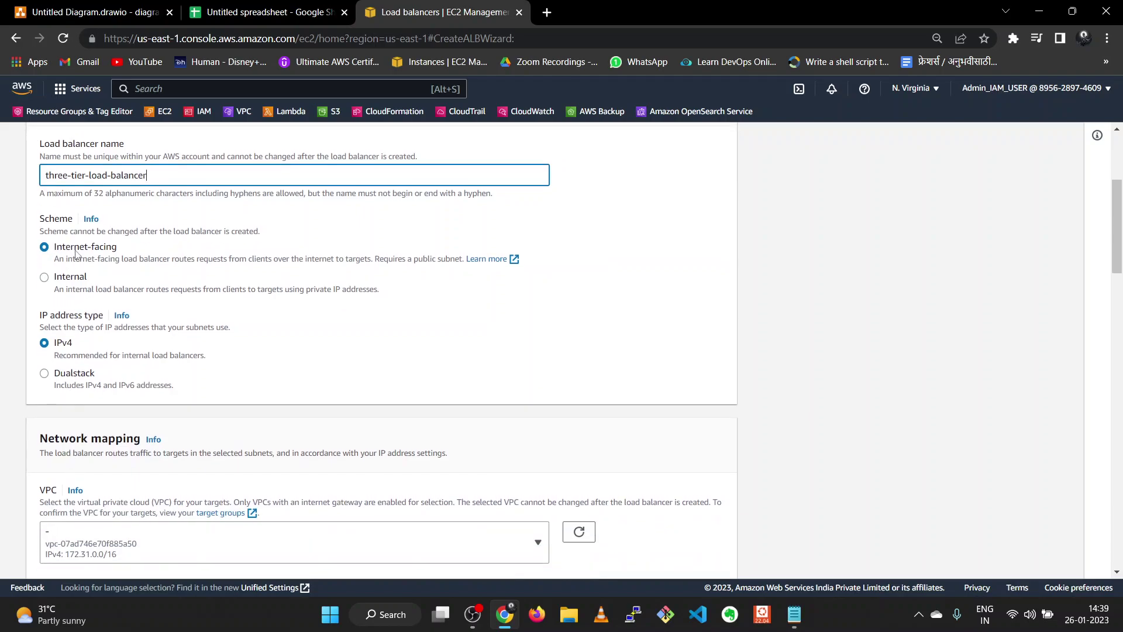
scroll(110, 267, "down", 1)
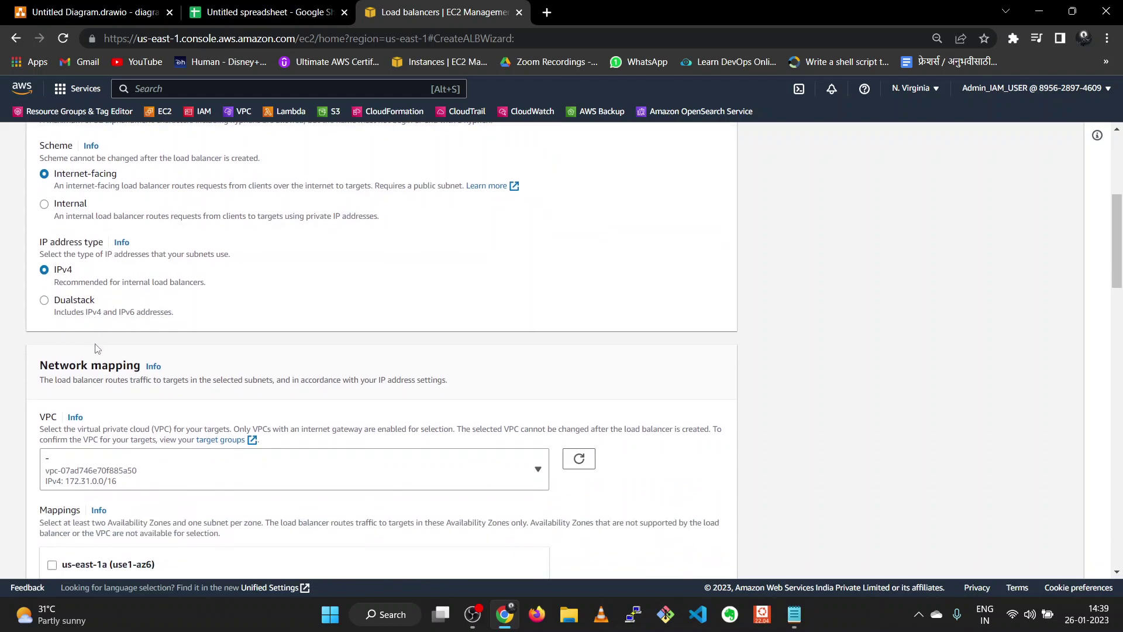
scroll(98, 348, "down", 2)
left_click(397, 324)
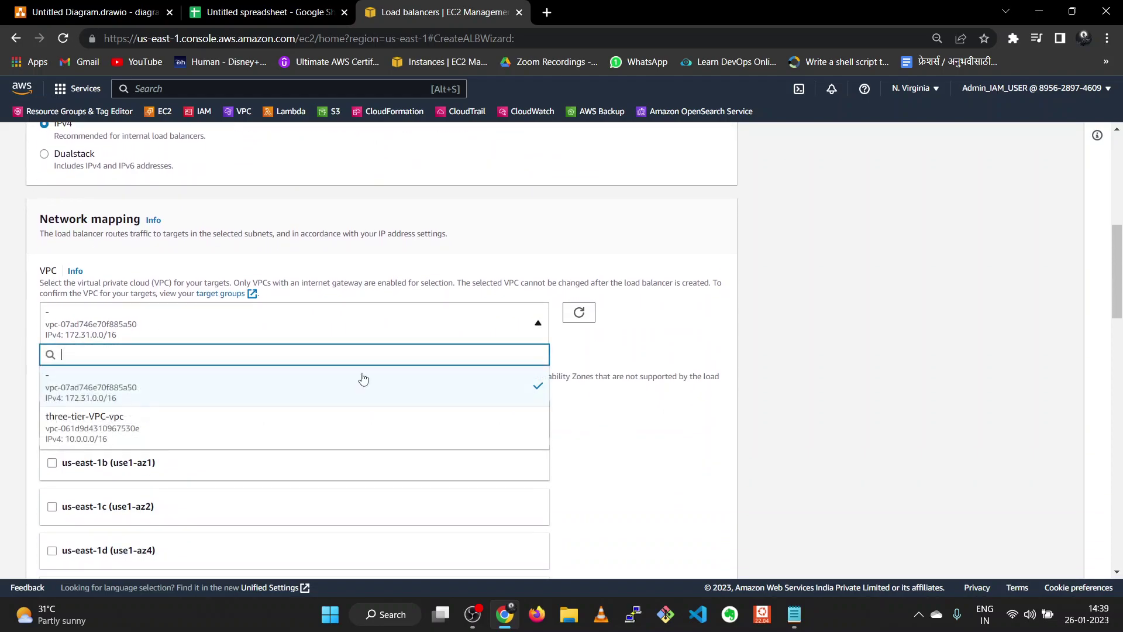
left_click(231, 433)
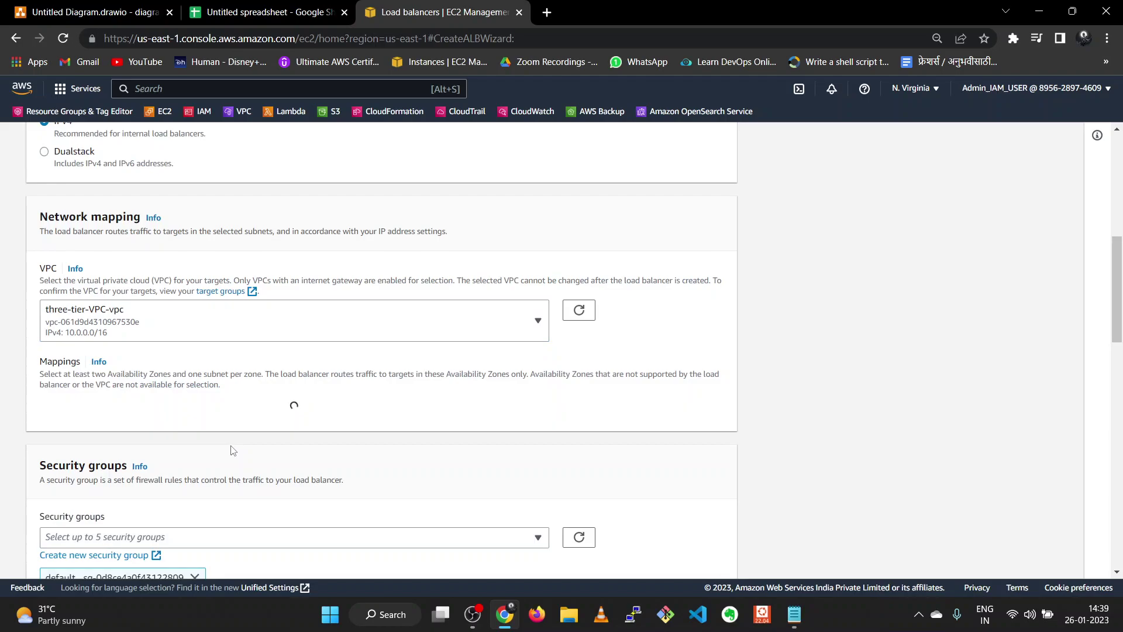
scroll(233, 451, "down", 5)
left_click(296, 241)
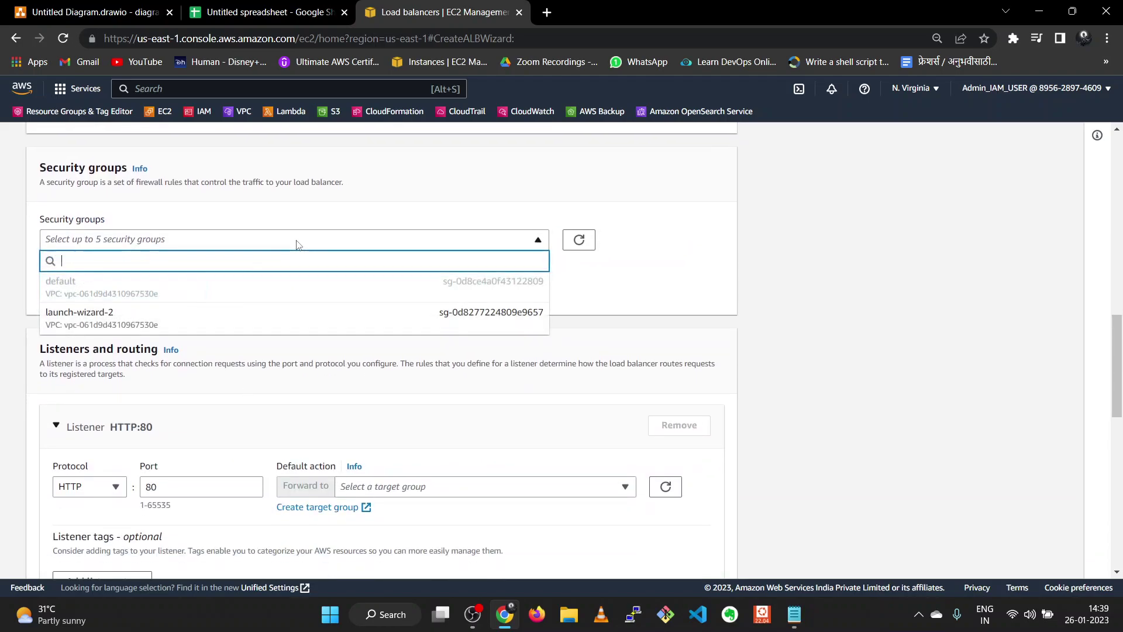
left_click(246, 322)
scroll(246, 327, "down", 4)
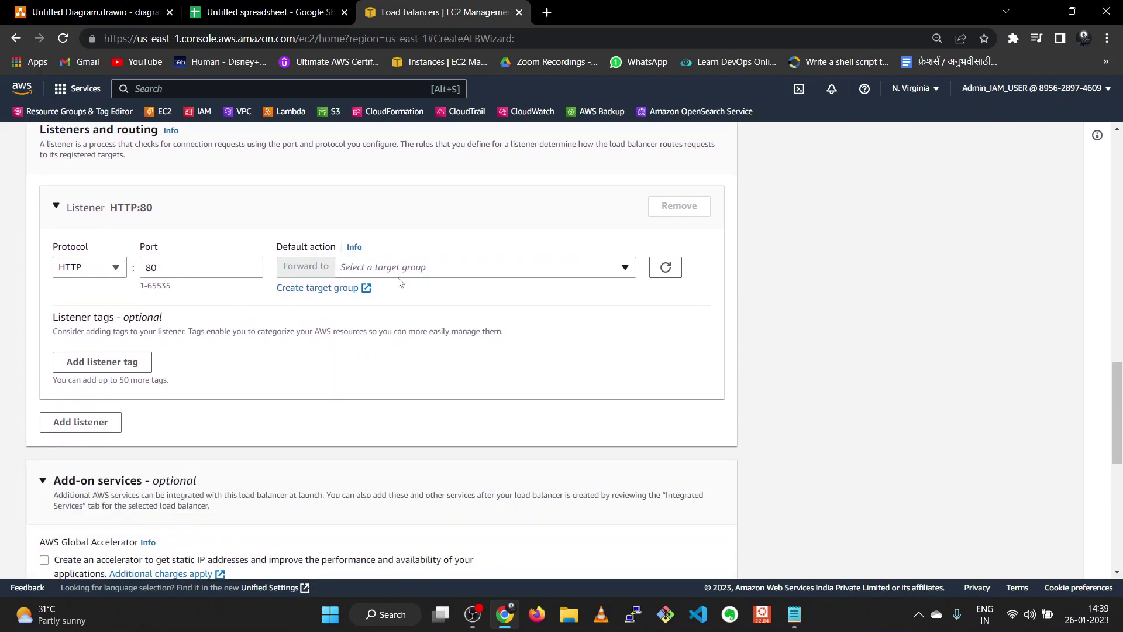
scroll(215, 326, "up", 5)
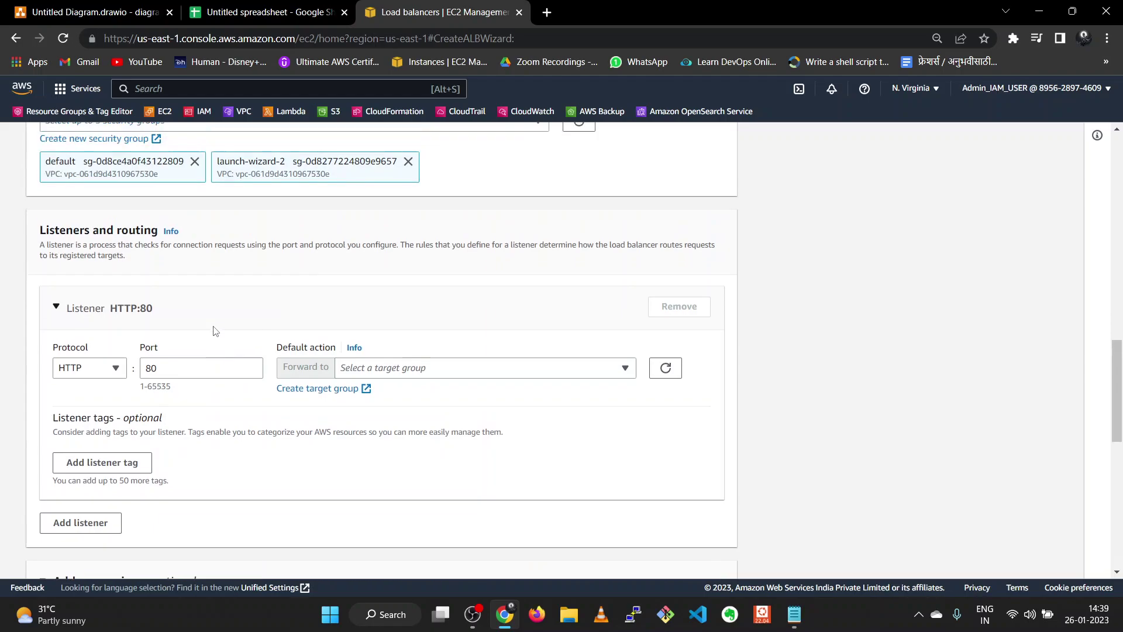
scroll(214, 331, "up", 4)
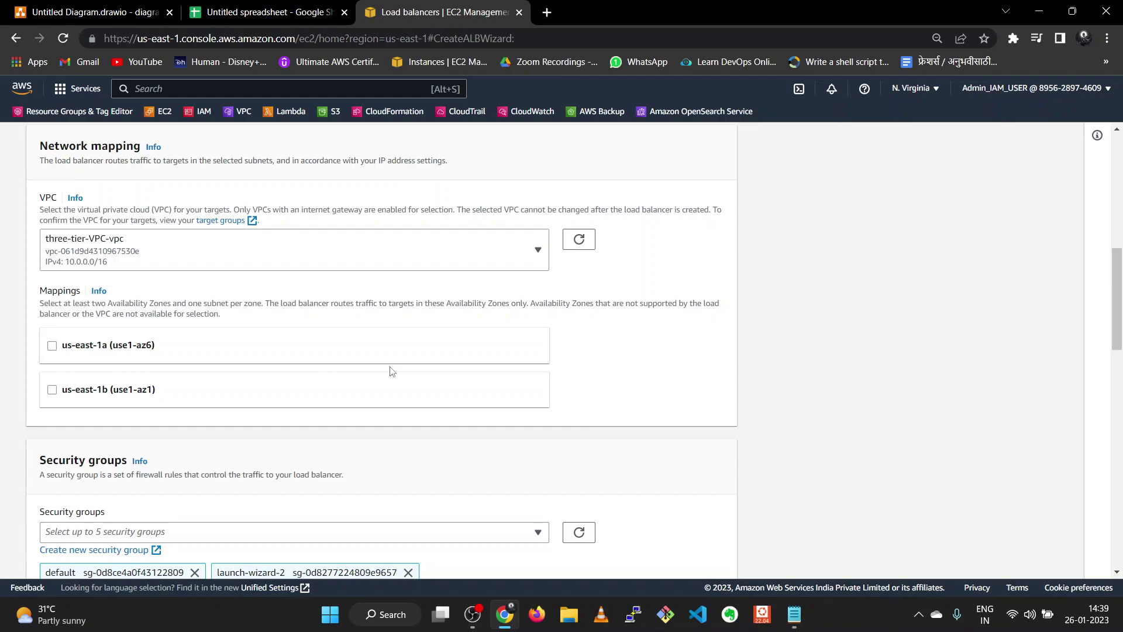
- Enable us-east-1a with the public1 subnet and us-east-1b with public2
left_click(60, 358)
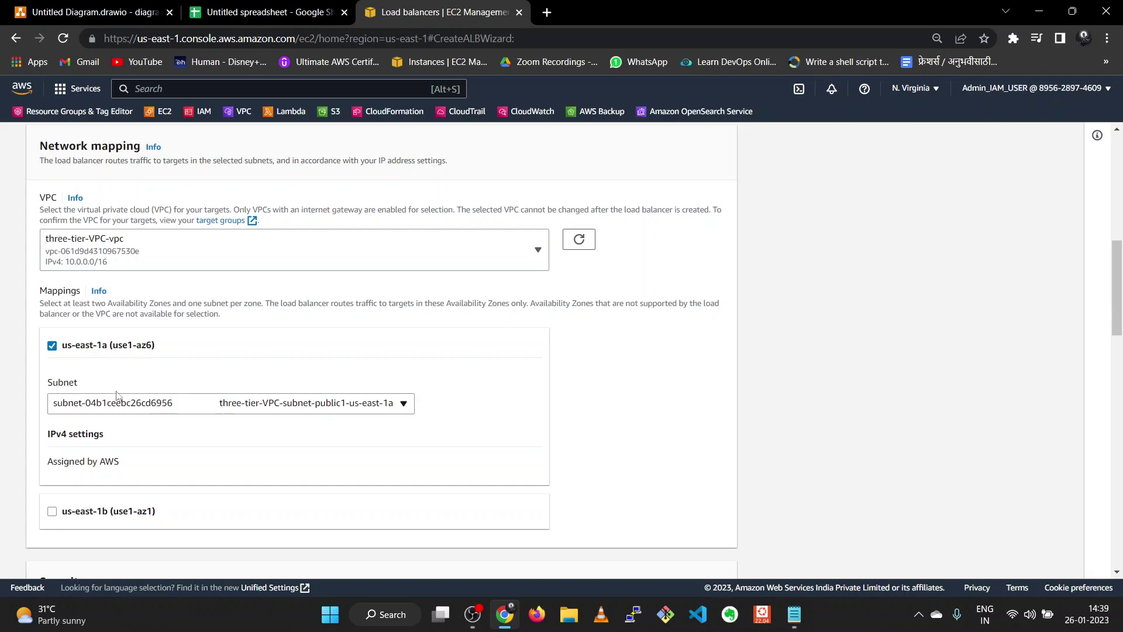
left_click(316, 405)
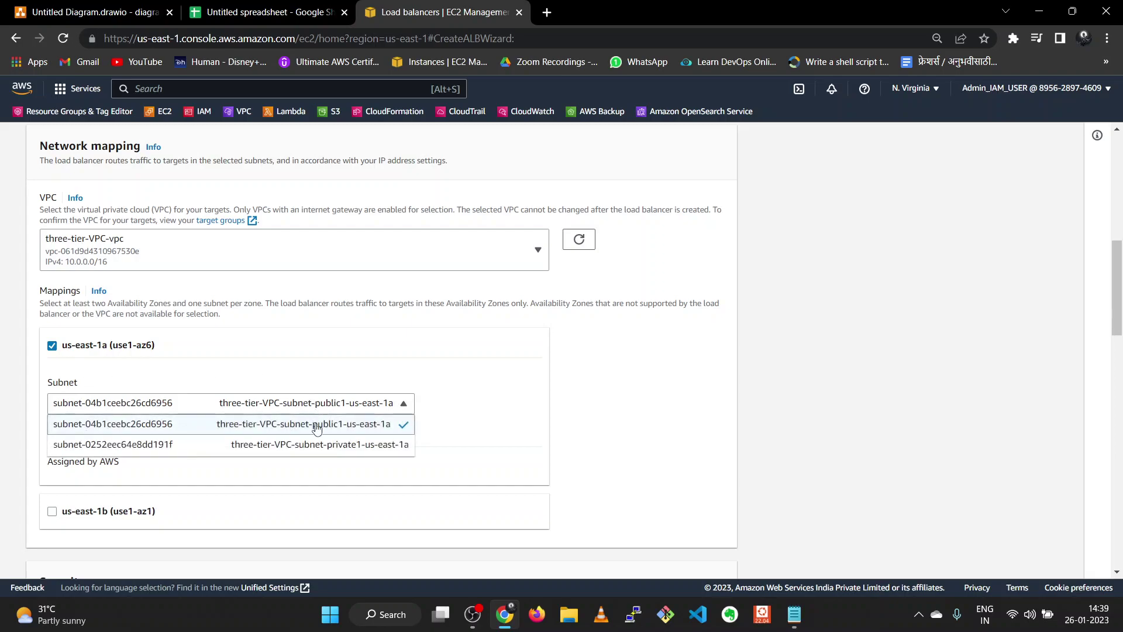
left_click(316, 429)
scroll(241, 409, "down", 3)
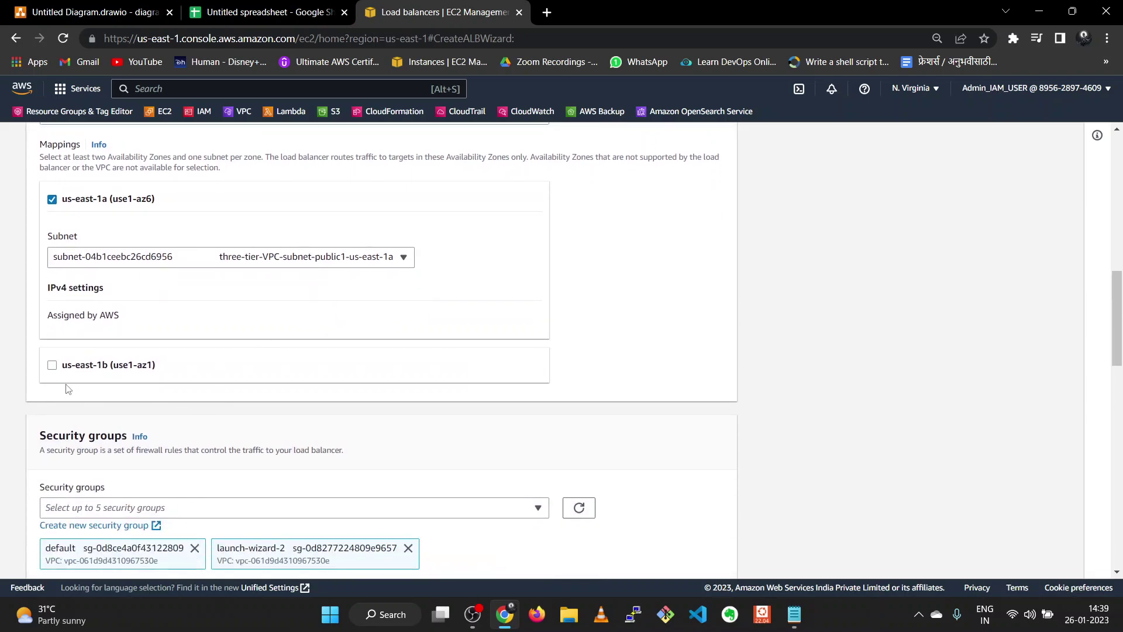
left_click(69, 377)
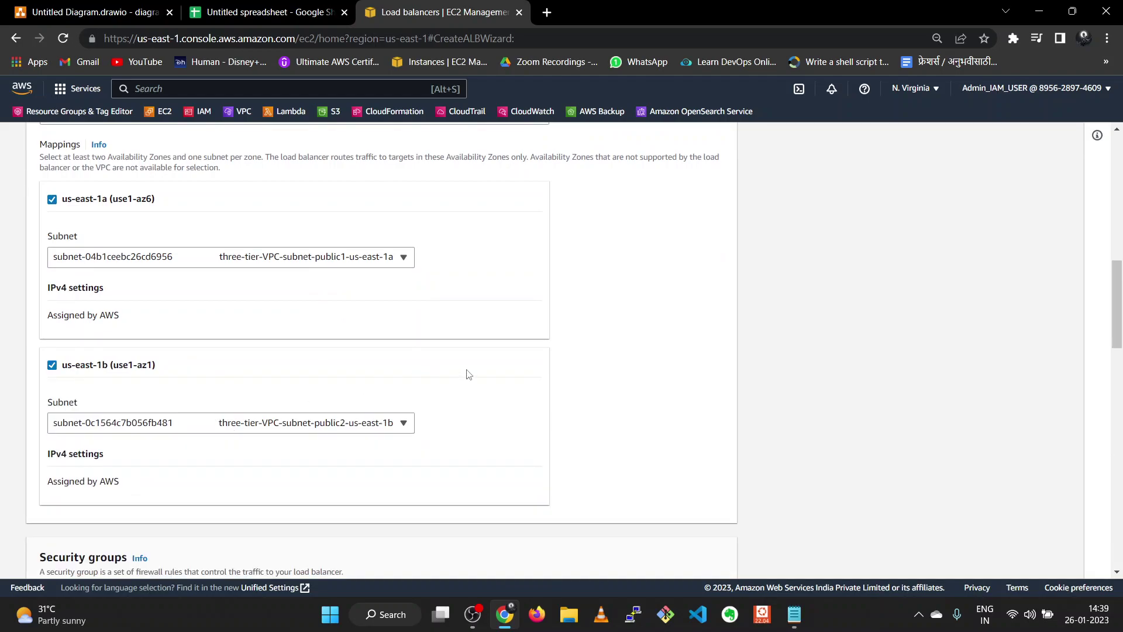
scroll(462, 357, "up", 1)
scroll(463, 356, "down", 2)
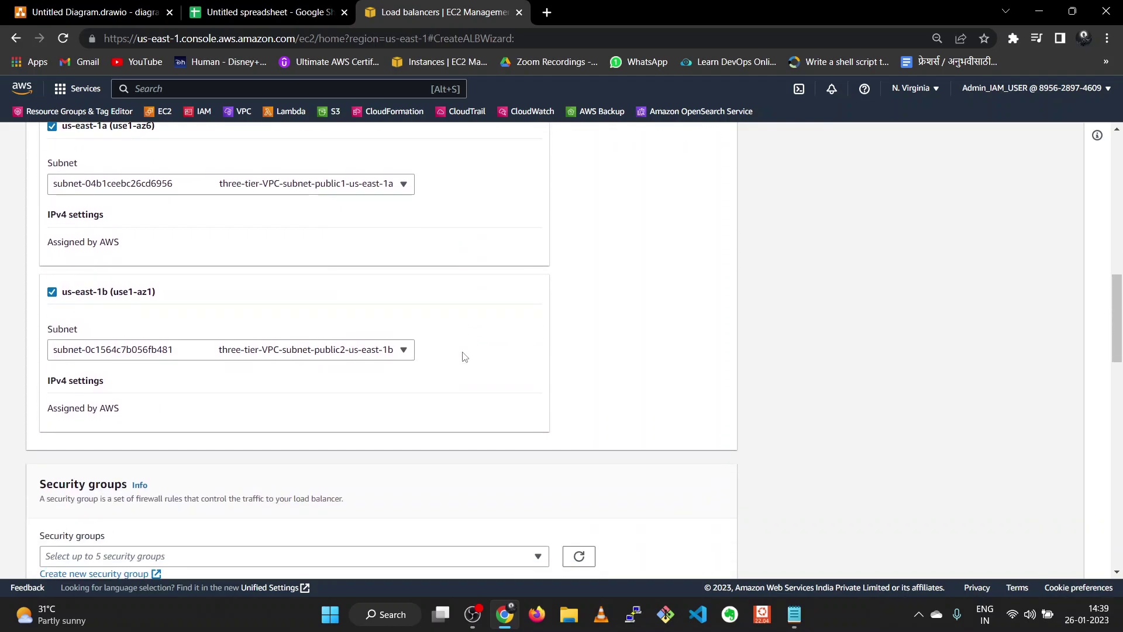
scroll(462, 356, "down", 2)
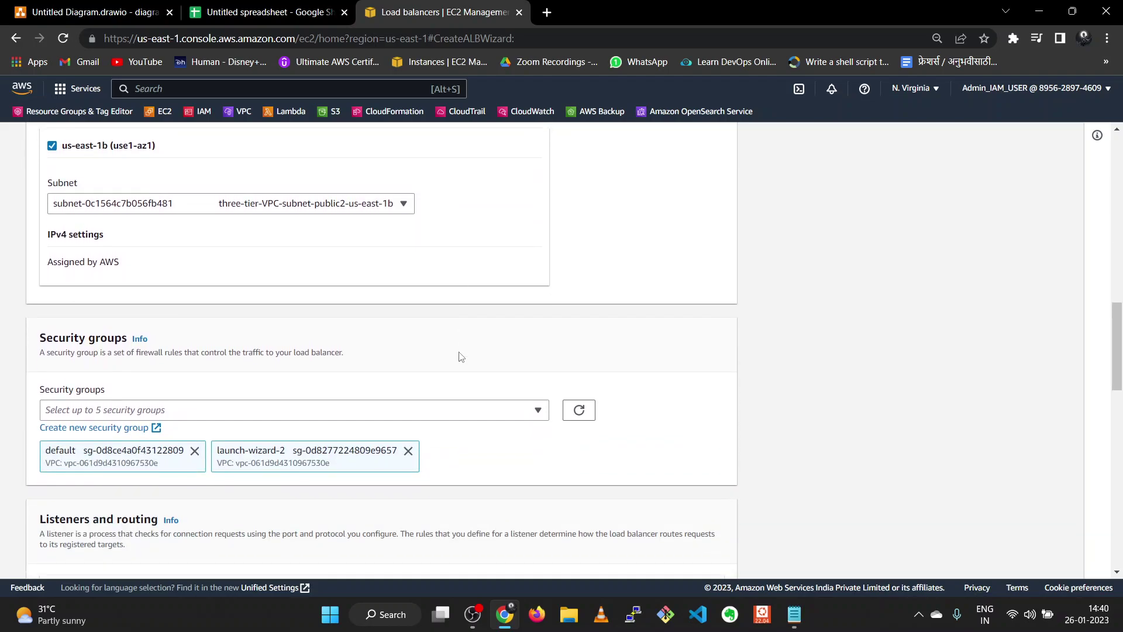
scroll(462, 356, "down", 4)
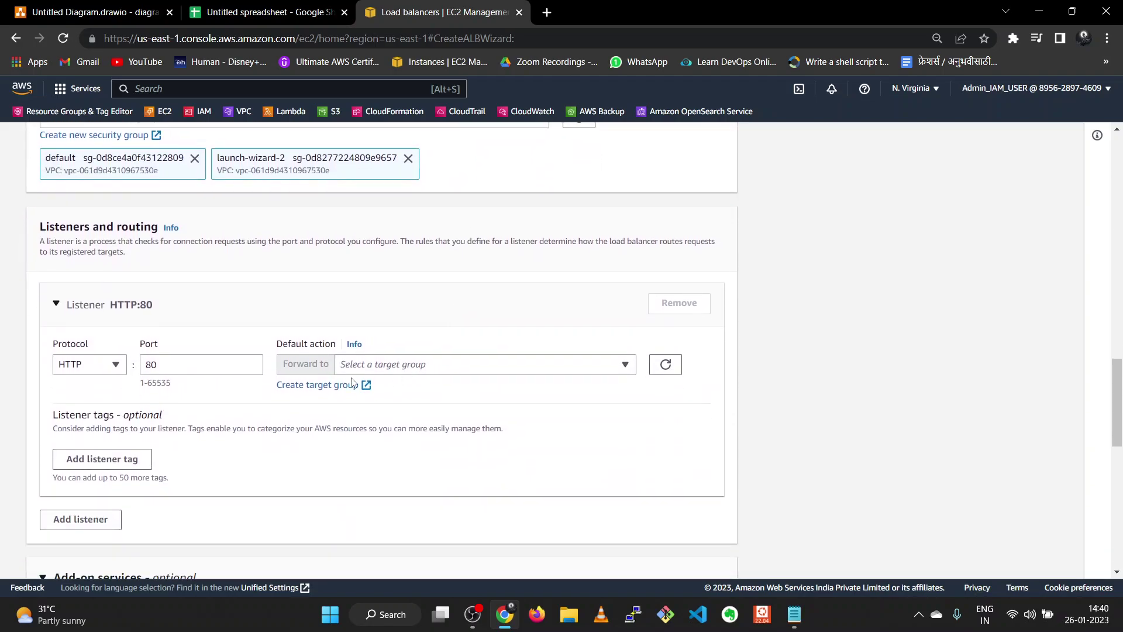
- Start an Instances target group named target-ec2 on HTTP port 80 in the three-tier VPC
left_click(340, 386)
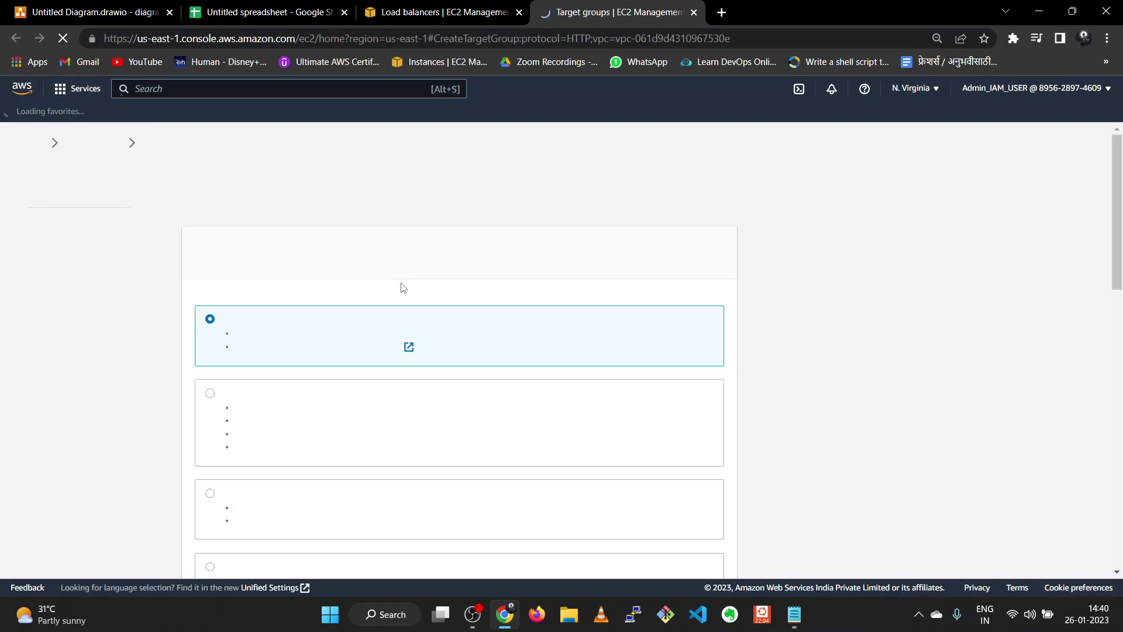
scroll(386, 301, "down", 5)
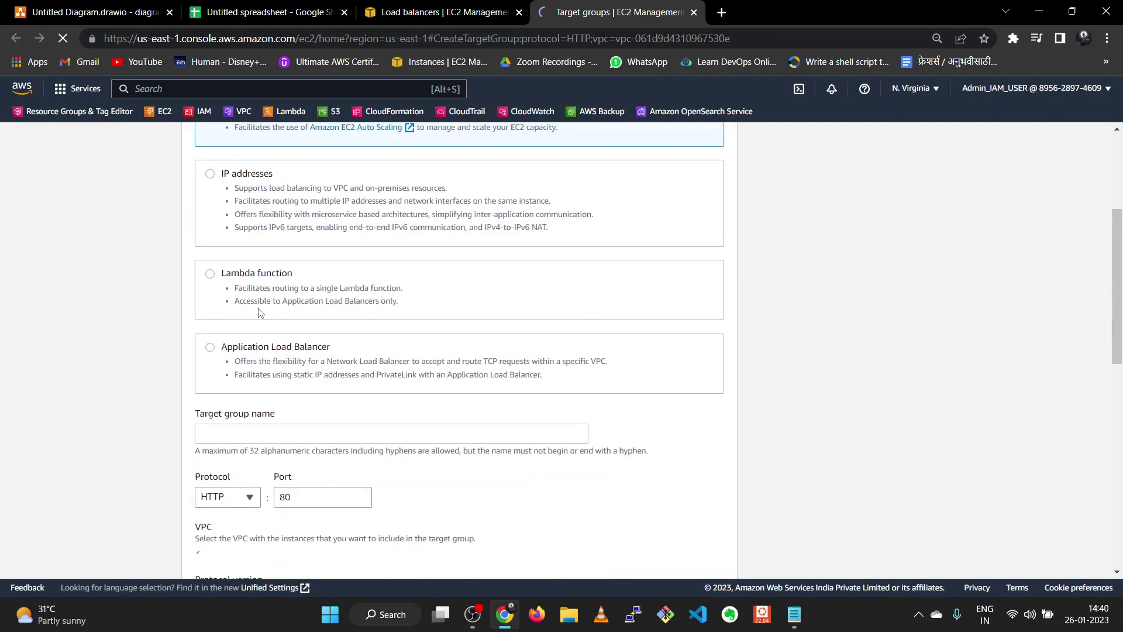
scroll(261, 310, "up", 5)
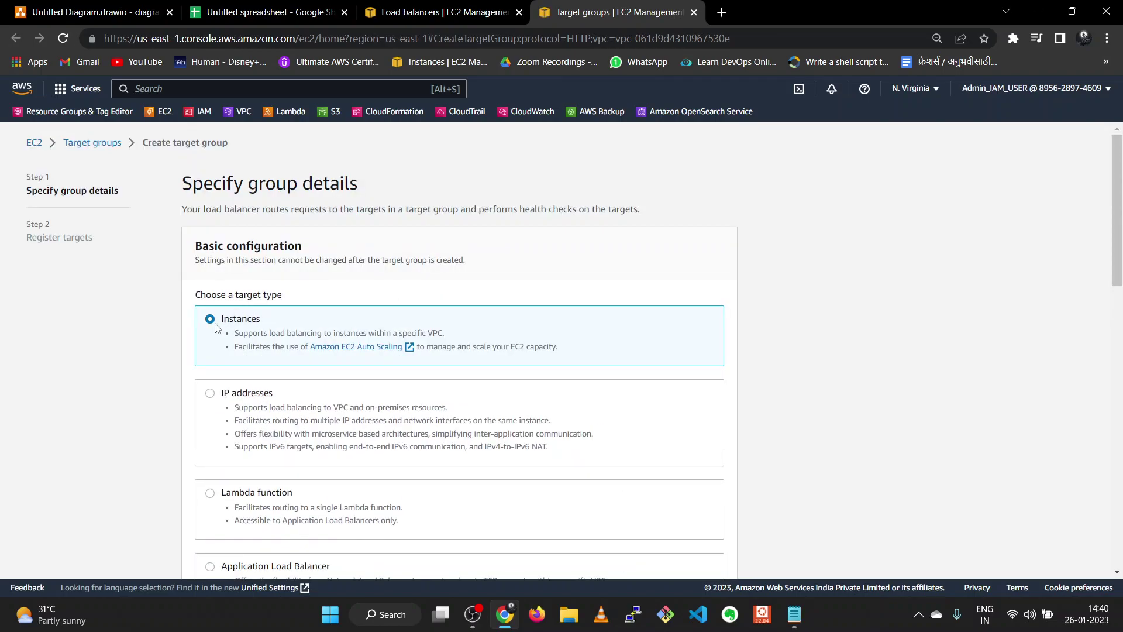
scroll(249, 316, "down", 8)
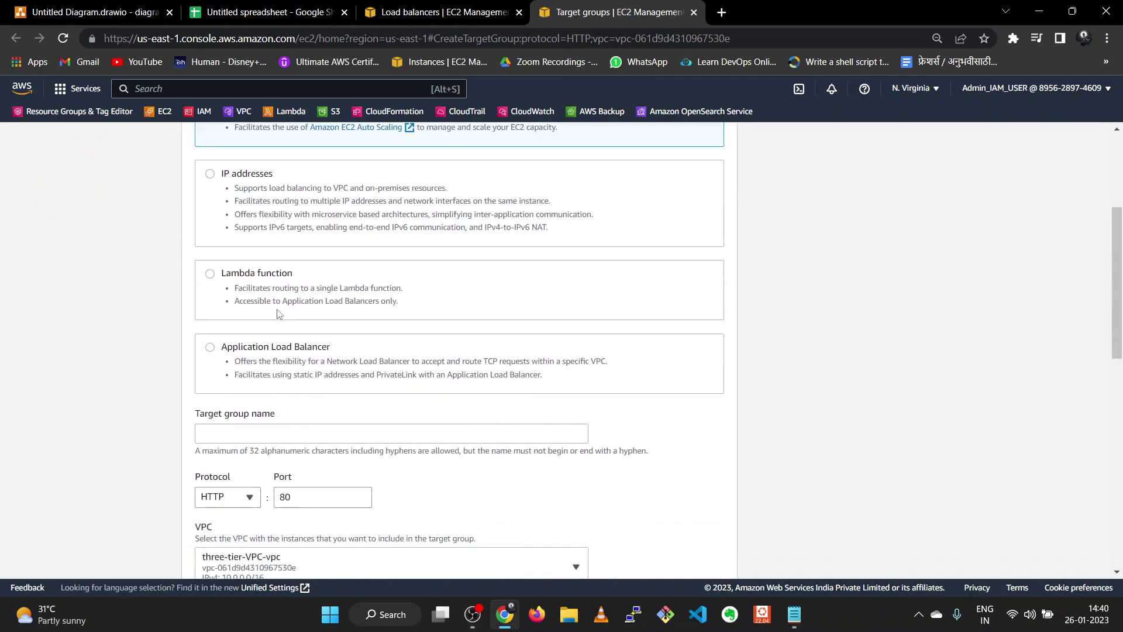
scroll(266, 291, "up", 3)
left_click(267, 291)
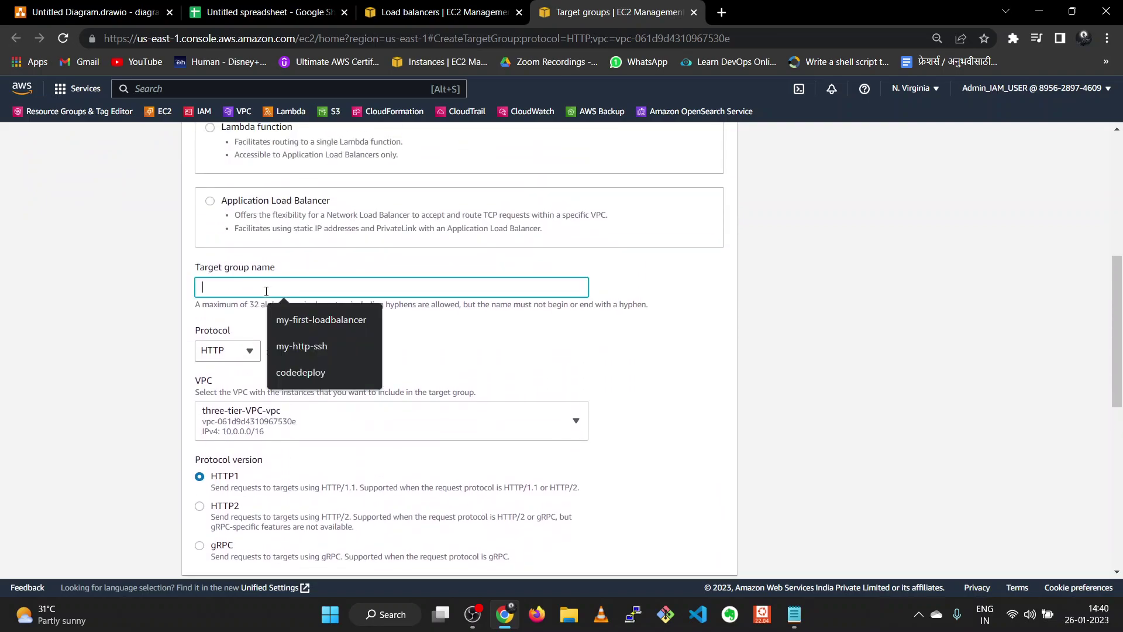
type("target-ec2")
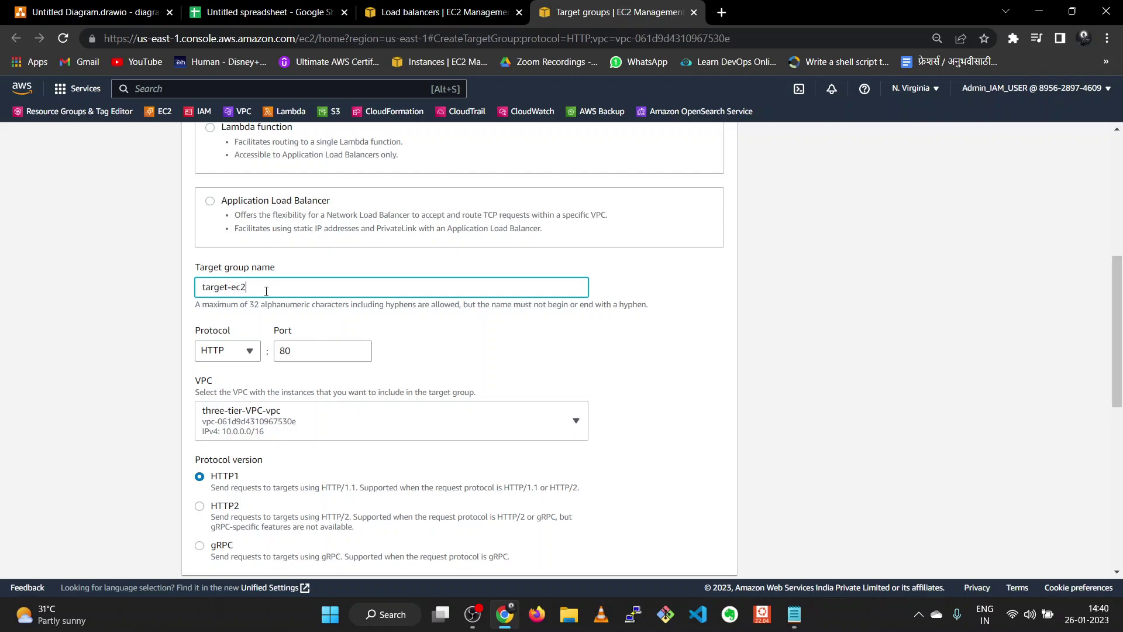
scroll(302, 390, "down", 1)
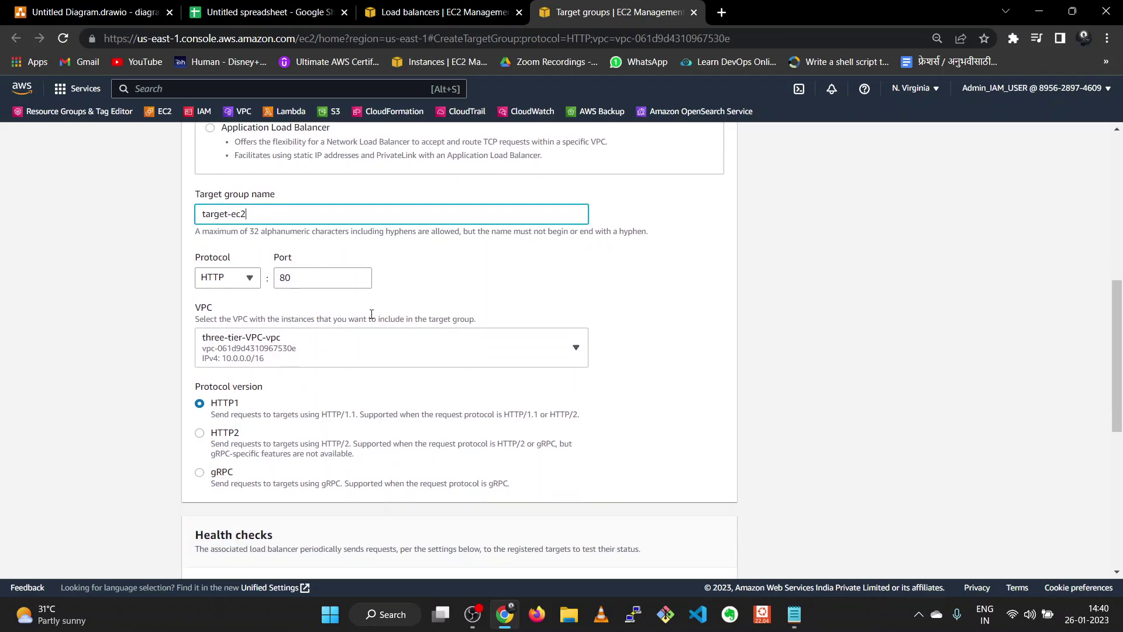
scroll(342, 360, "down", 2)
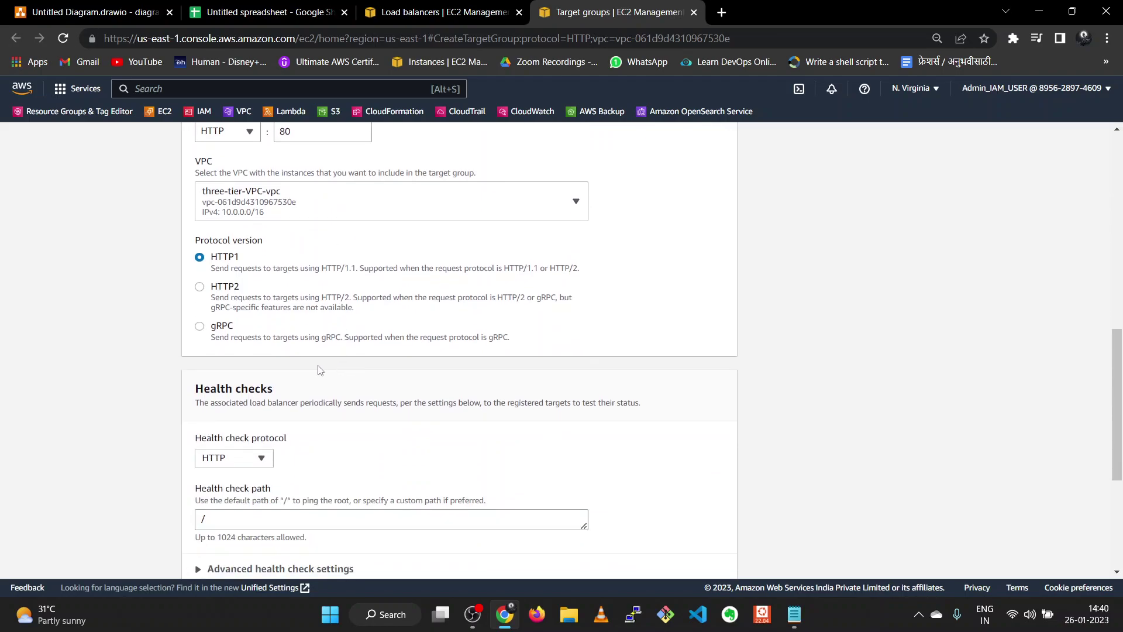
scroll(325, 370, "down", 2)
scroll(231, 381, "down", 1)
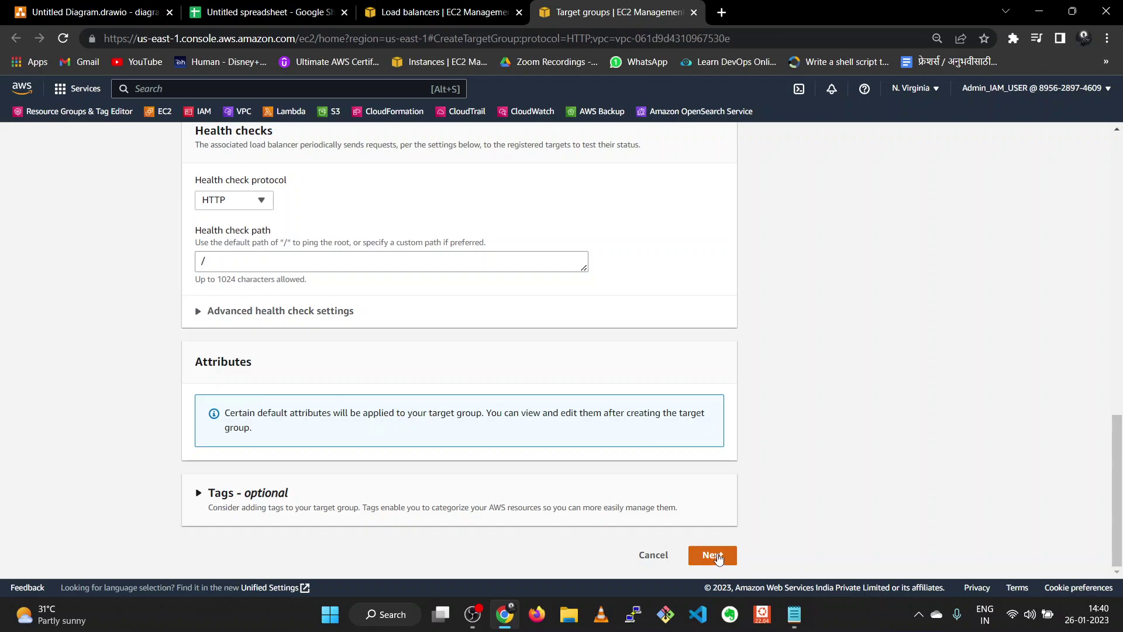
- Skip registering targets and create the target-ec2 target group
left_click(715, 555)
scroll(415, 401, "down", 3)
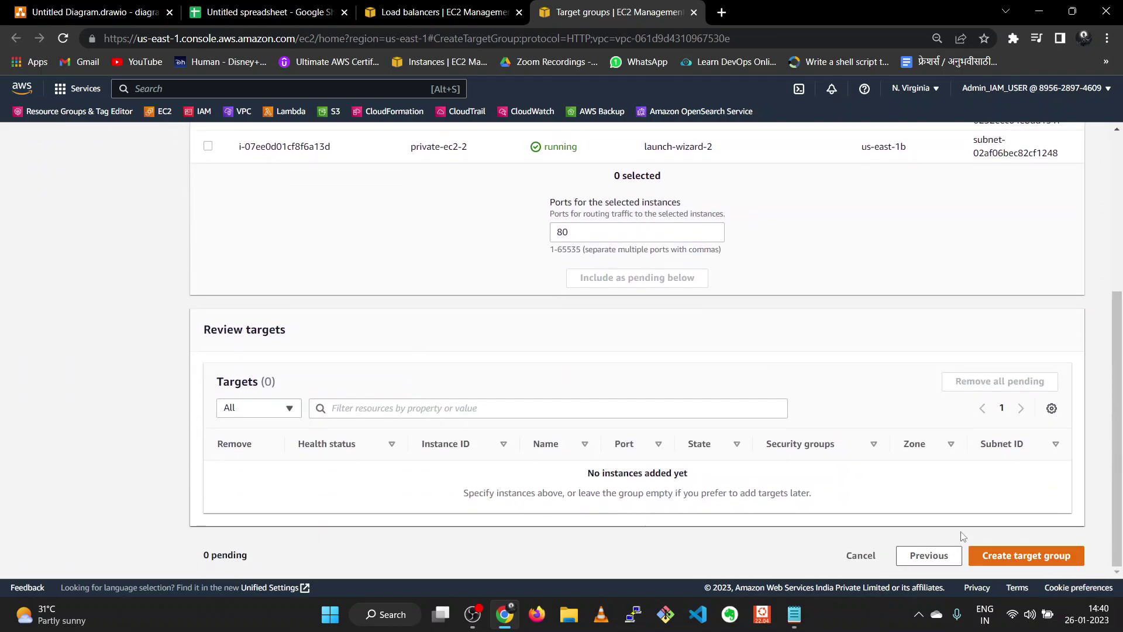
scroll(748, 400, "up", 1)
scroll(747, 401, "up", 2)
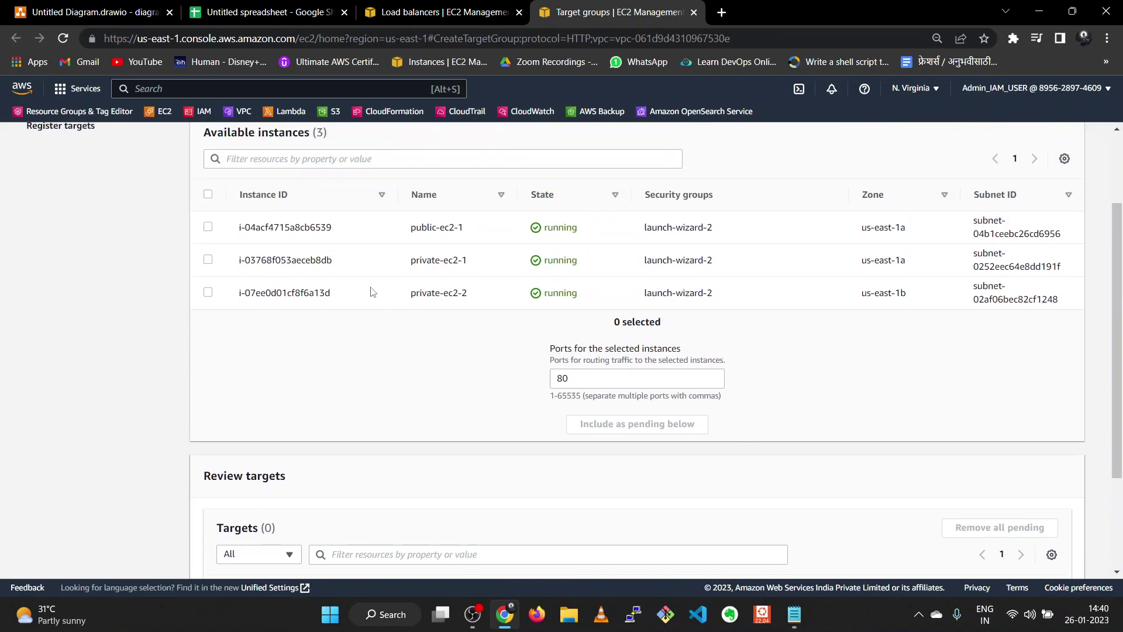
scroll(923, 429, "down", 3)
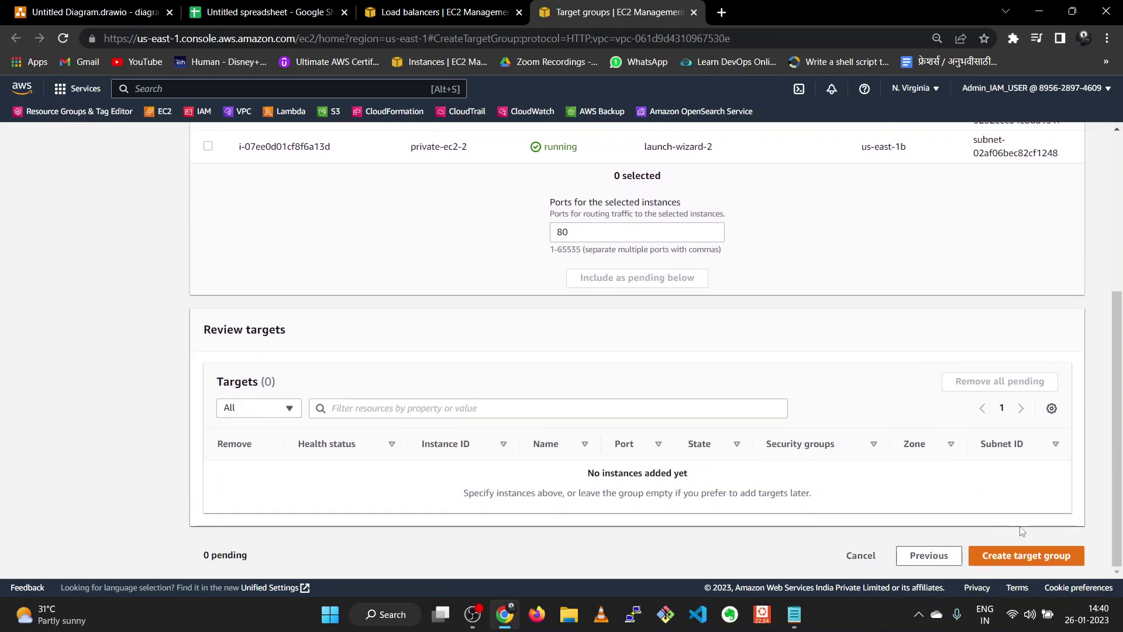
left_click(1024, 556)
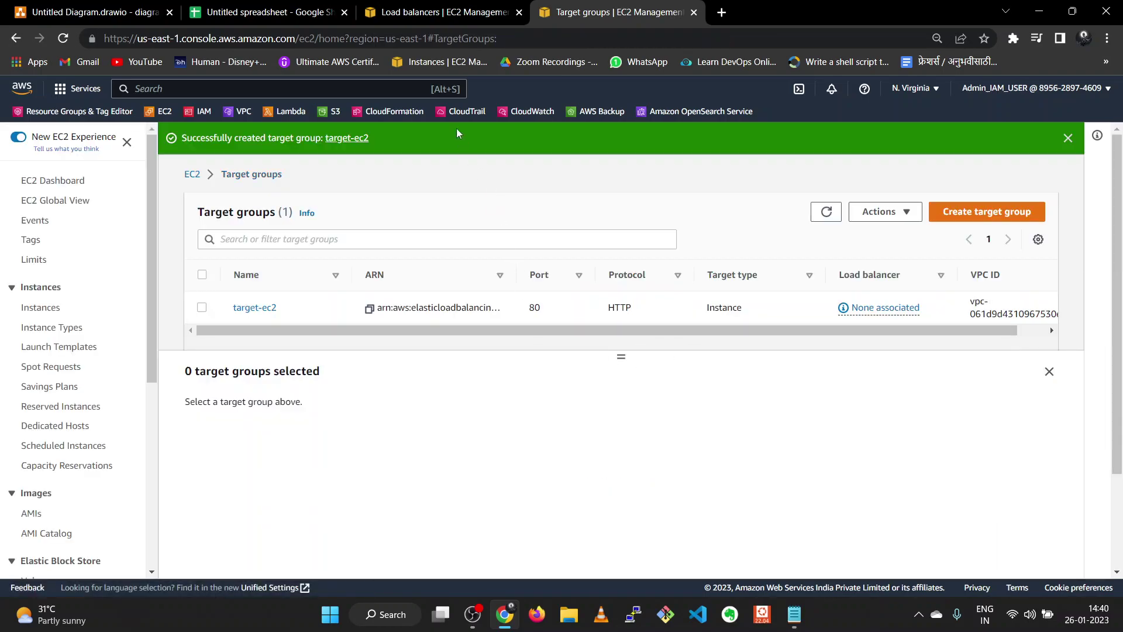
- Refresh target groups, forward HTTP:80 to target-ec2, and create three-tier-load-balancer
left_click(439, 11)
left_click(665, 364)
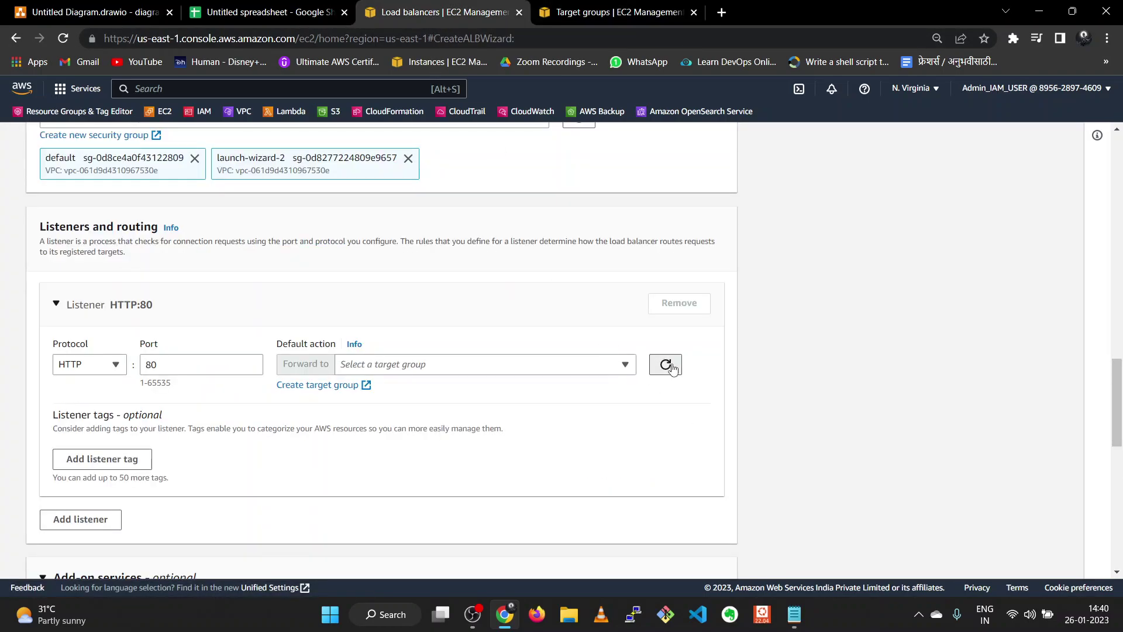
left_click(610, 367)
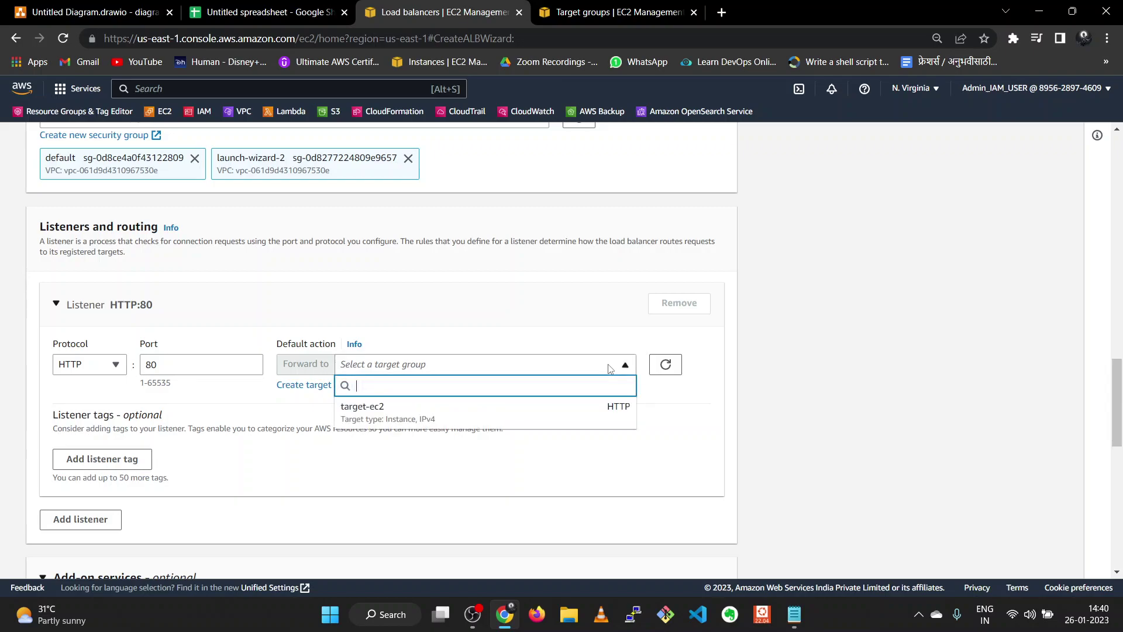
left_click(542, 403)
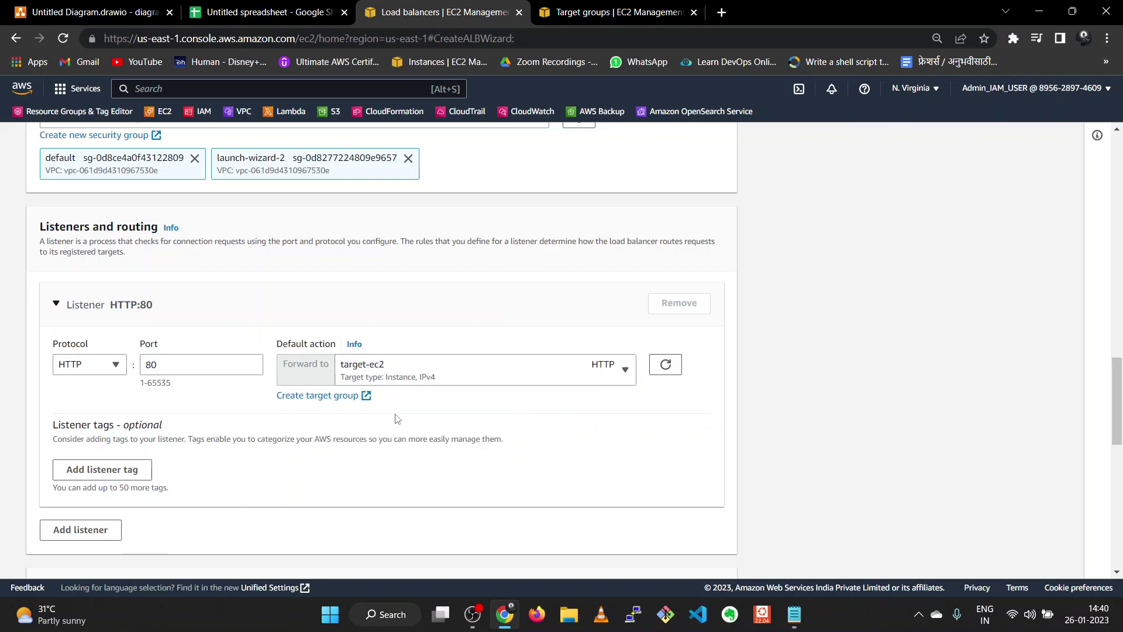
scroll(397, 419, "down", 6)
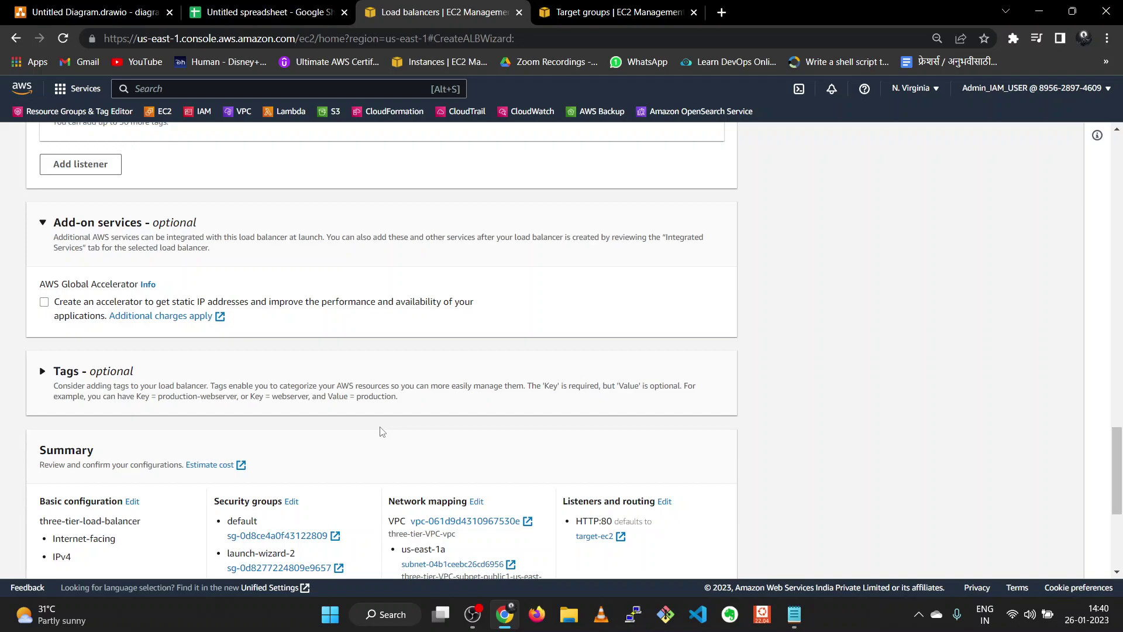
scroll(382, 431, "down", 5)
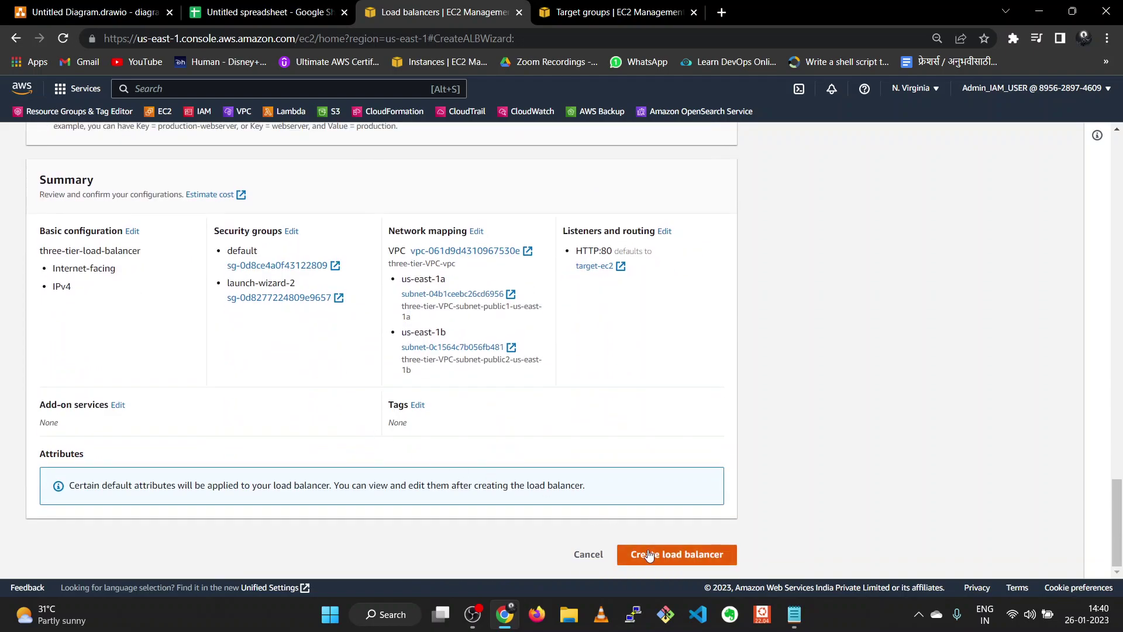
left_click(651, 554)
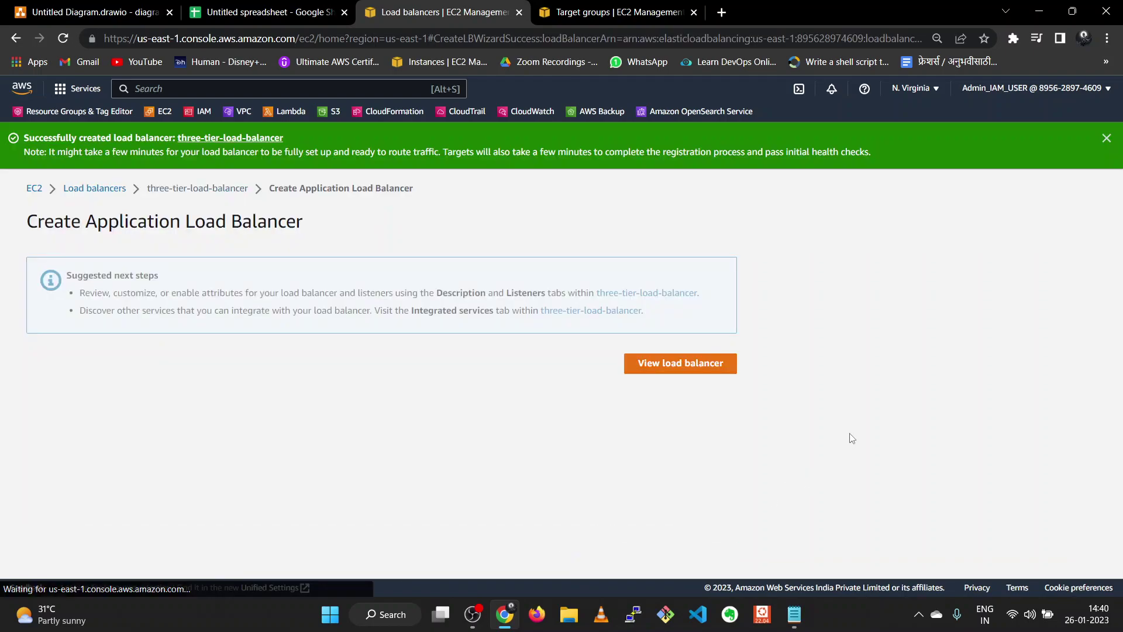
- Refresh the load balancers until three-tier-load-balancer is Active, then open Instances in a new tab
left_click(702, 363)
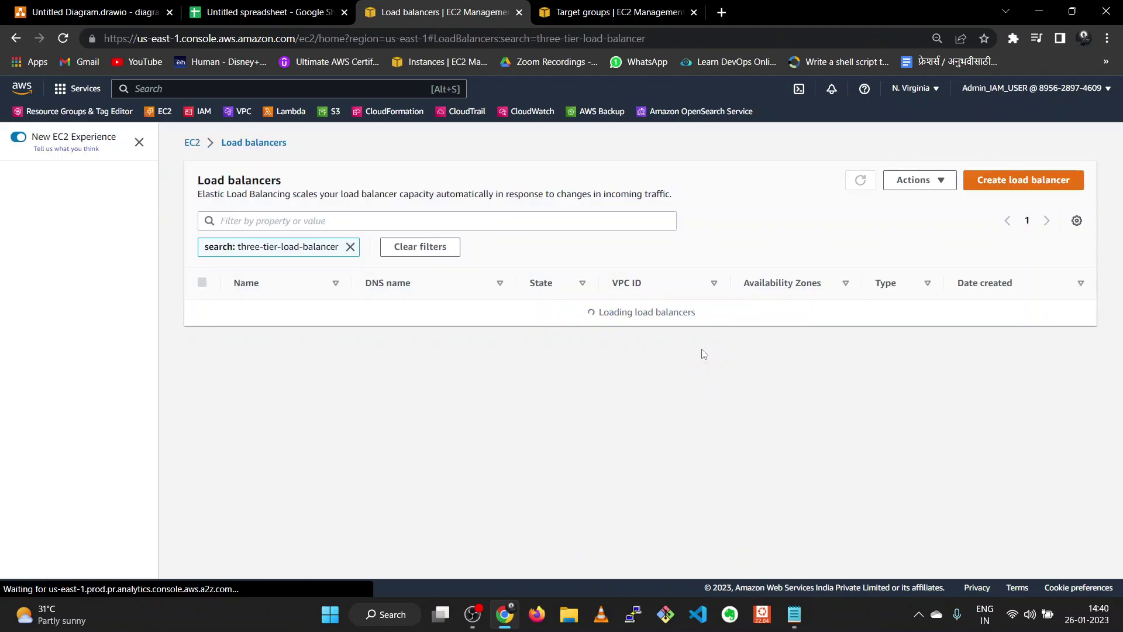
left_click(350, 246)
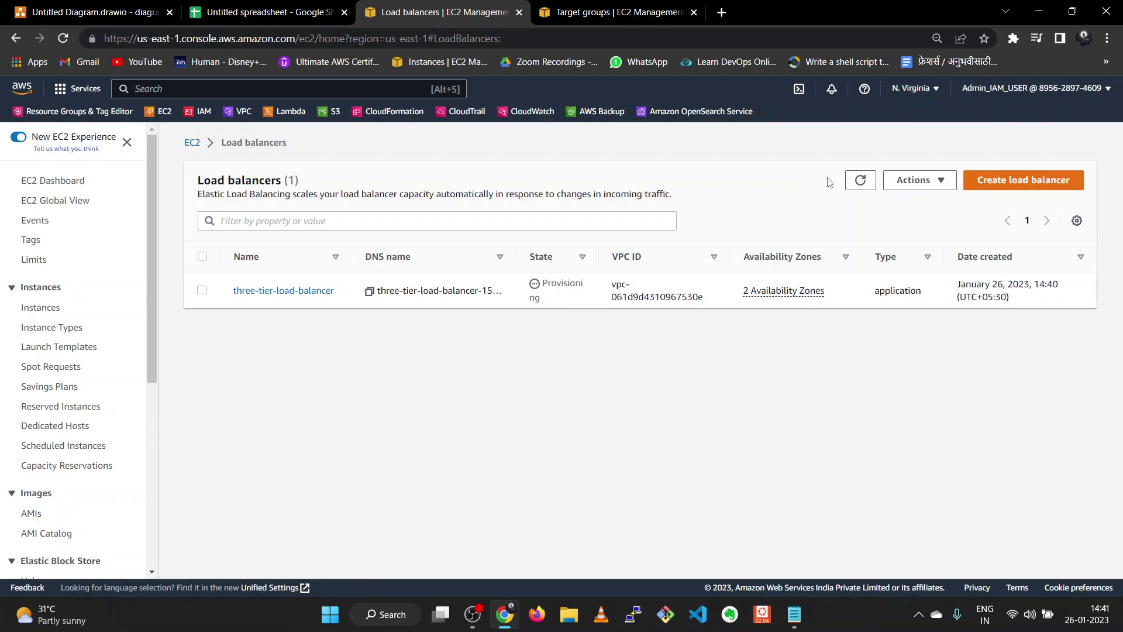
left_click(859, 181)
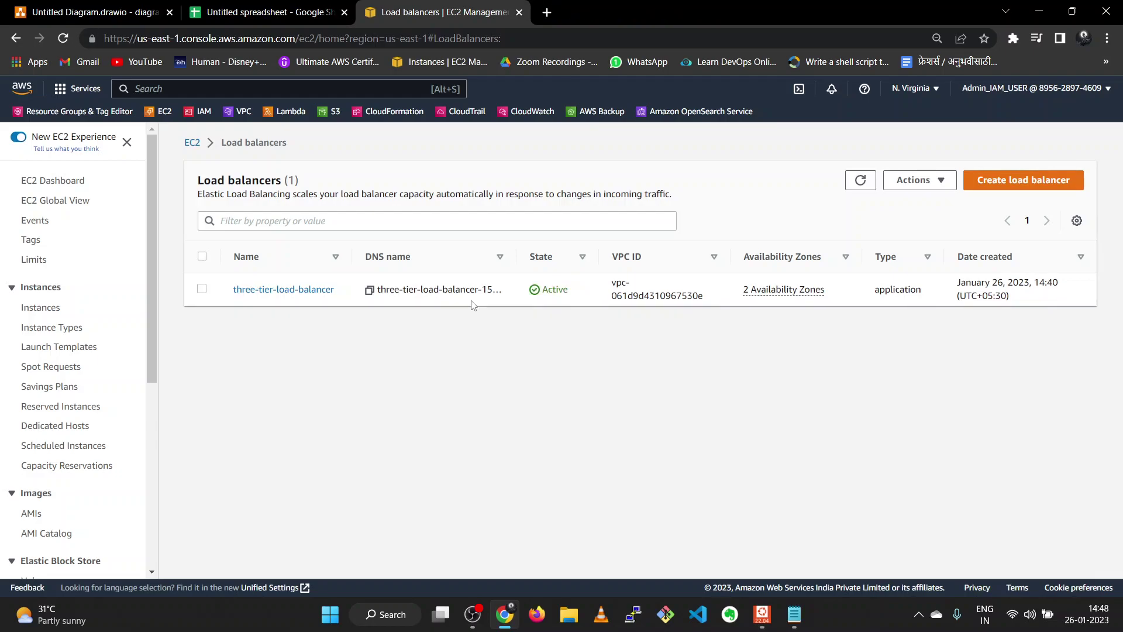
left_click(860, 181)
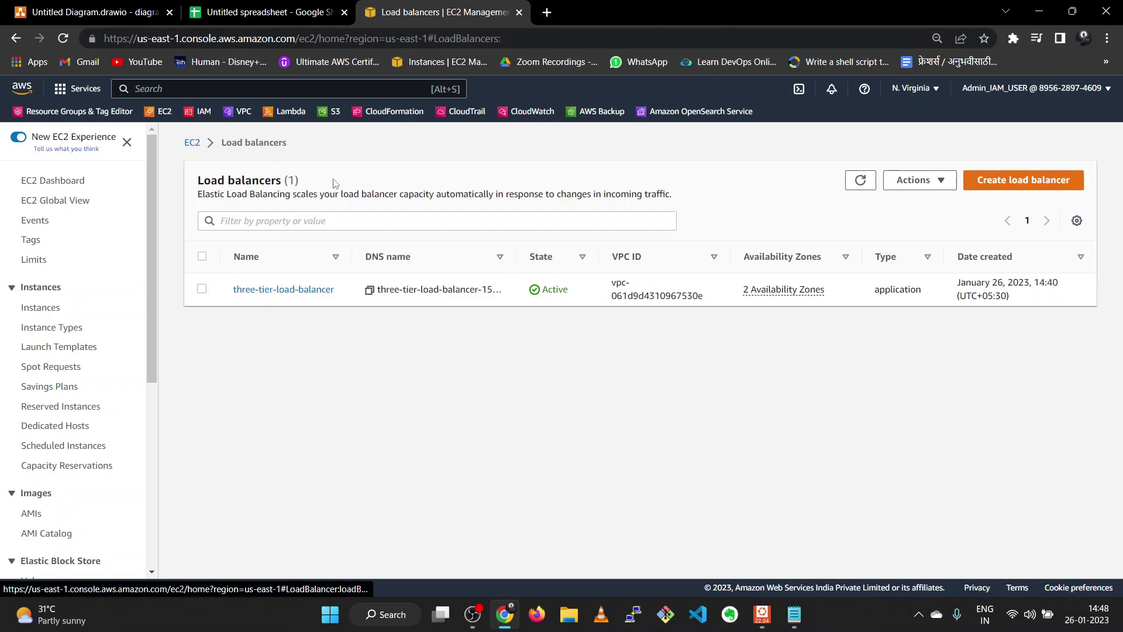
right_click(50, 307)
left_click(76, 315)
- Copy public-ec2-1's public IPv4 and open private-ec2-1's security group launch-wizard-2
left_click(577, 7)
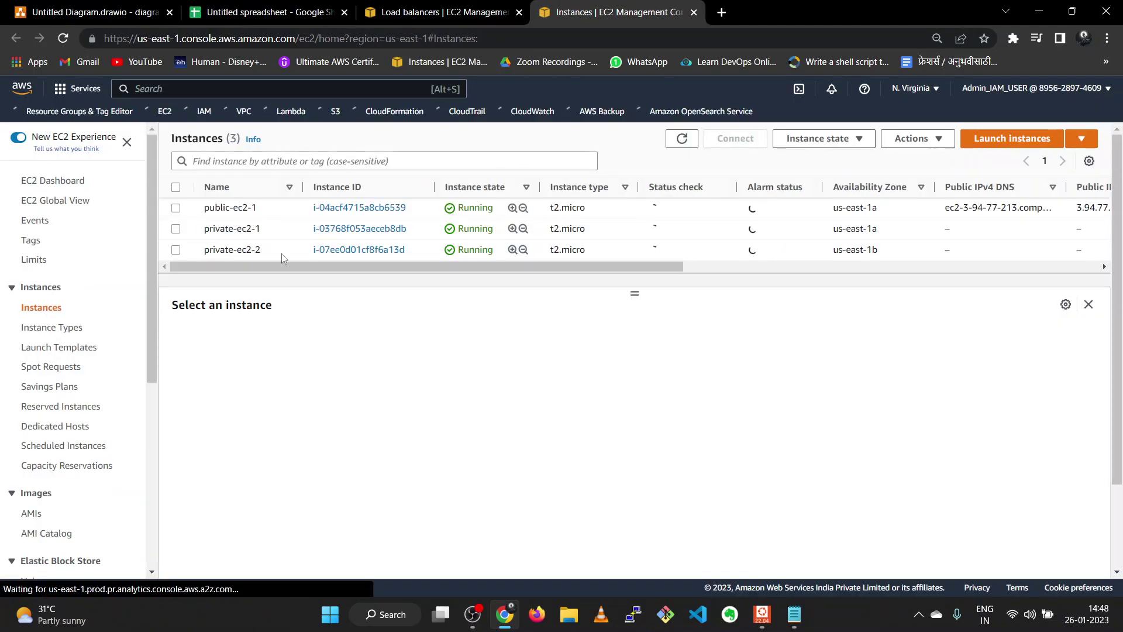
left_click(176, 208)
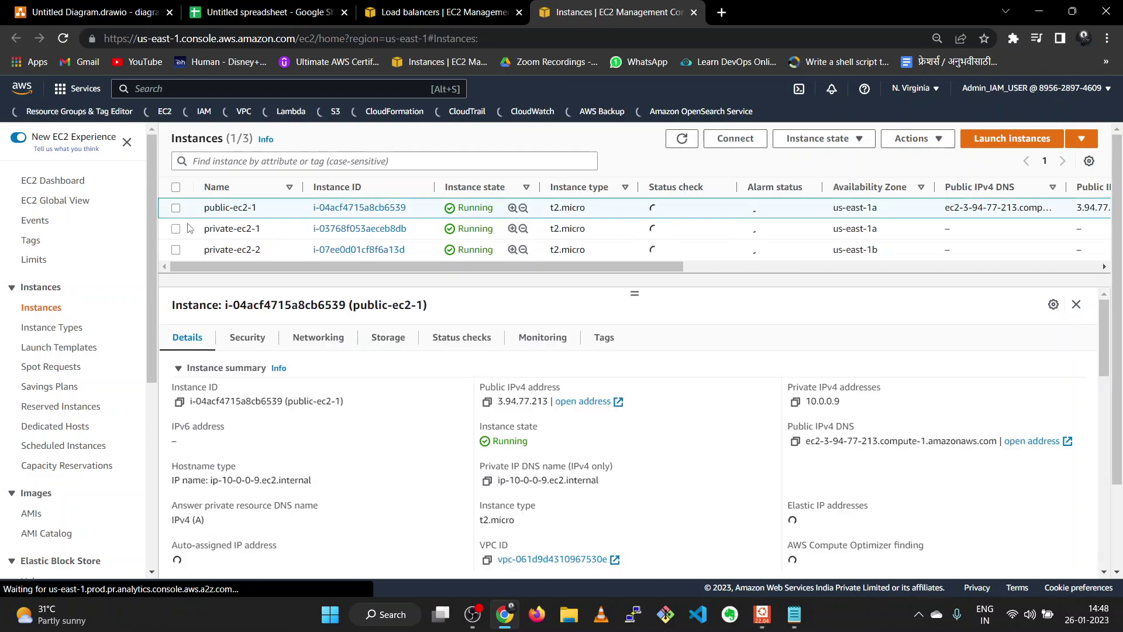
left_click(487, 403)
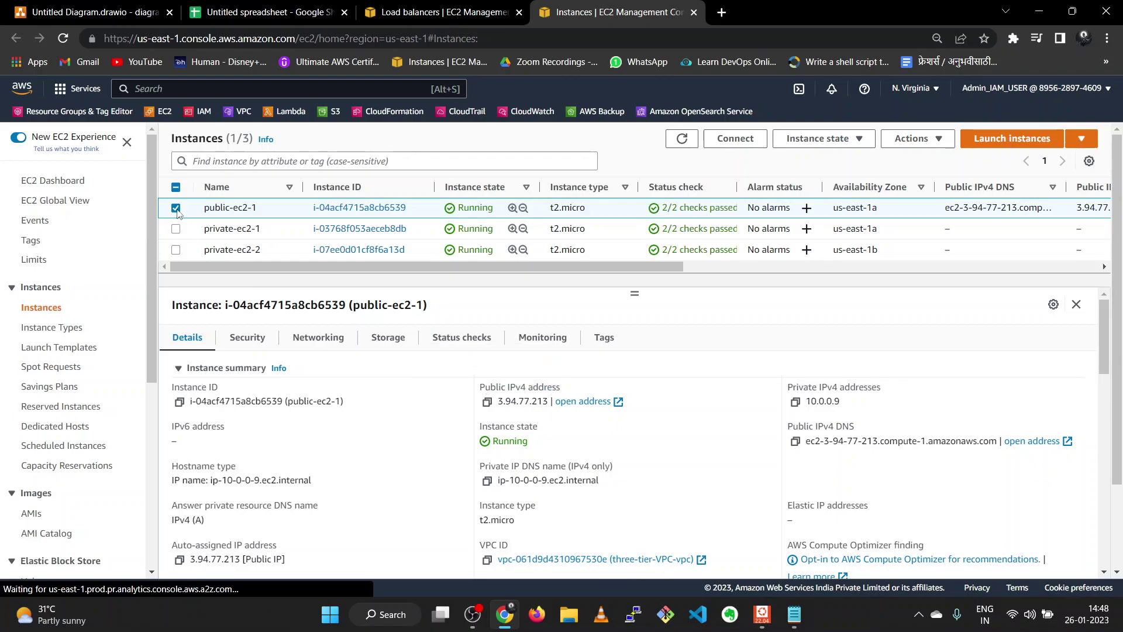
left_click(177, 229)
left_click(248, 339)
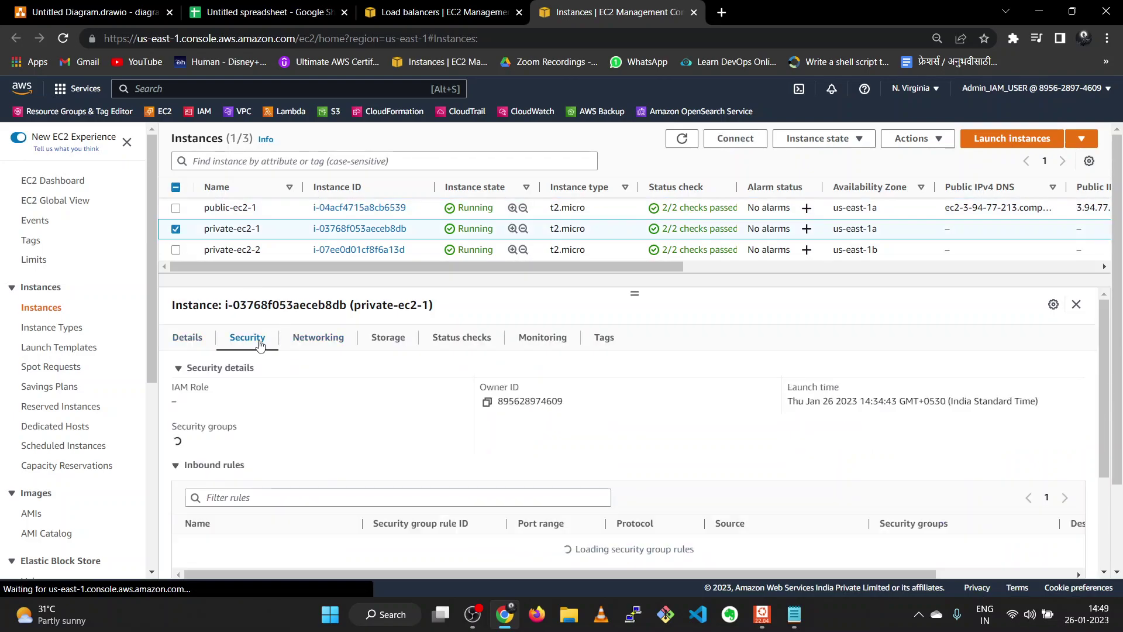
left_click(252, 445)
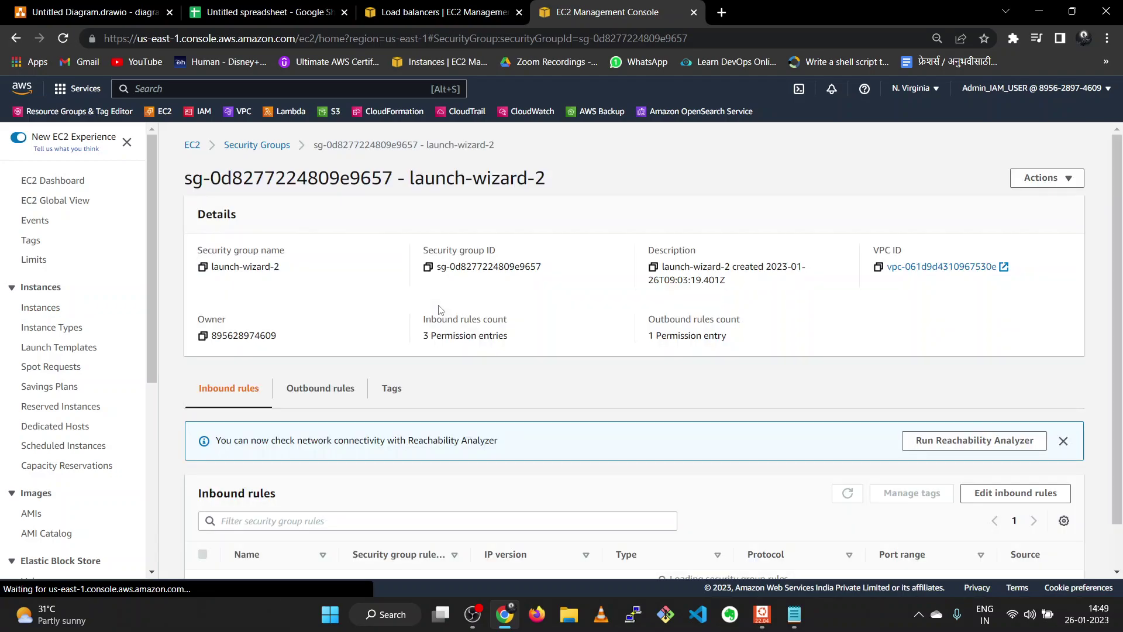
scroll(440, 308, "down", 3)
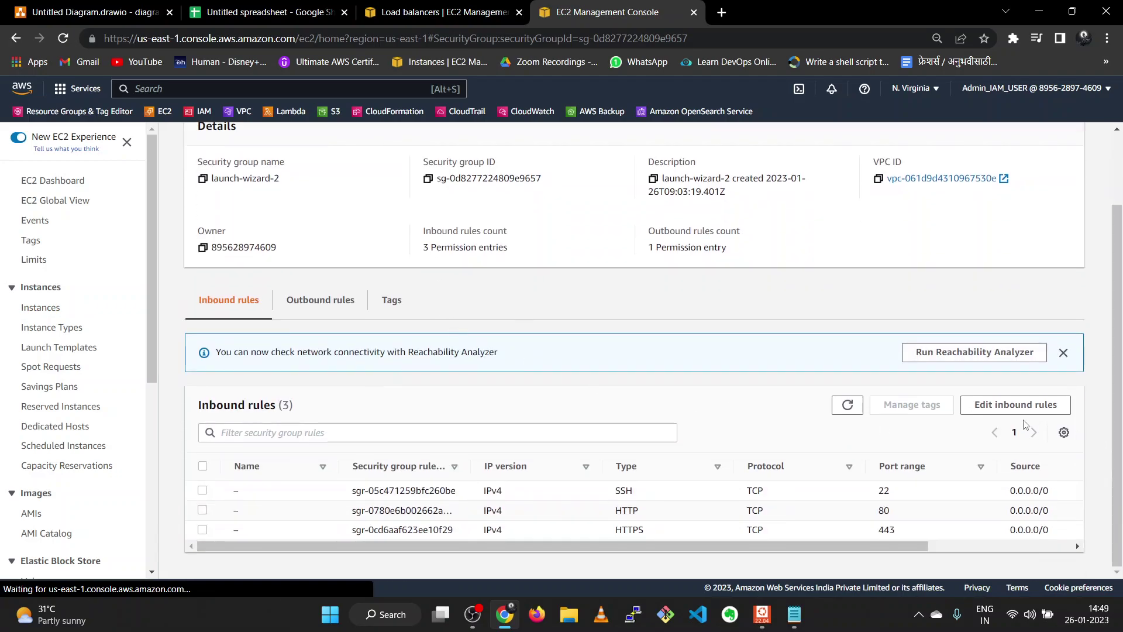
- Add a fourth launch-wizard-2 inbound rule from 3.94.77.213/32, save, and return to Instances
left_click(1007, 404)
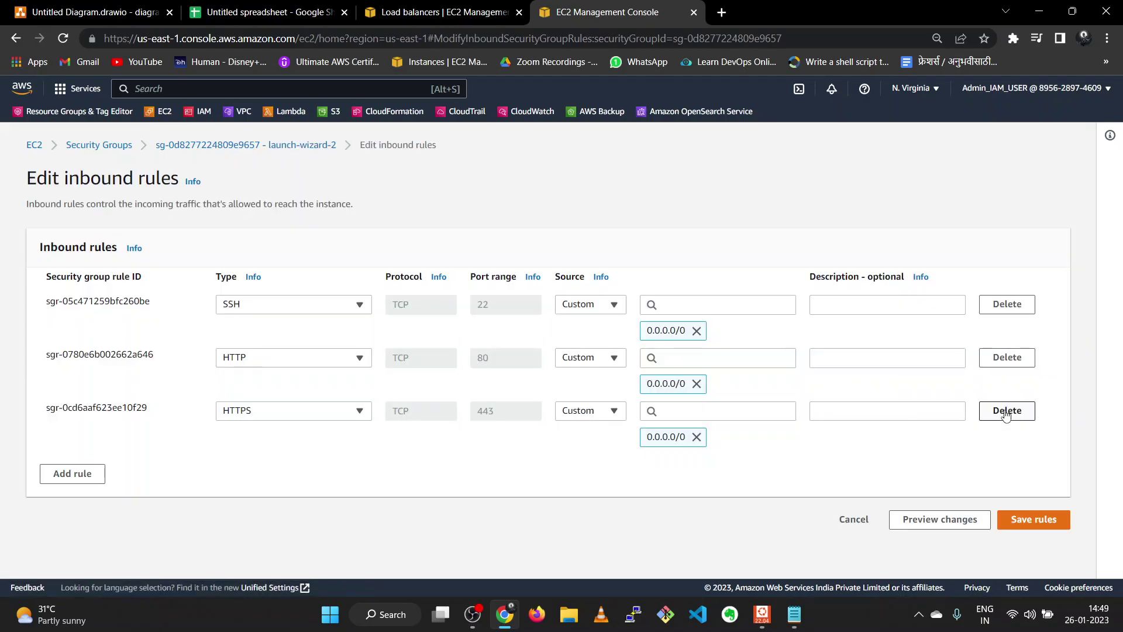
left_click(94, 473)
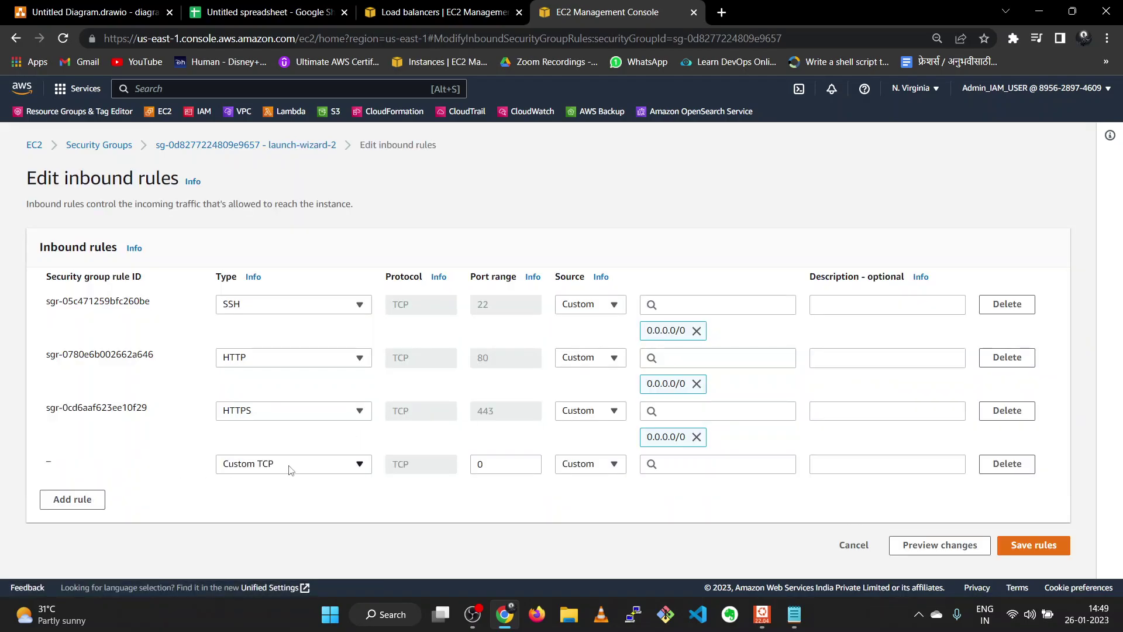
left_click(291, 465)
type("ssh")
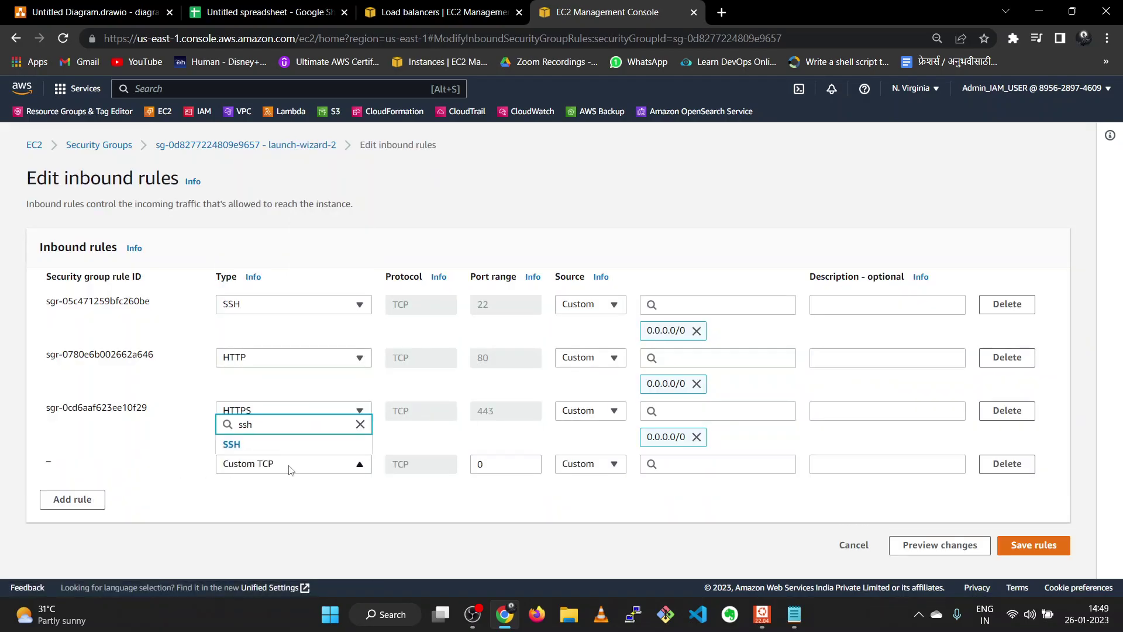
left_click(699, 471)
key("ctrl+v")
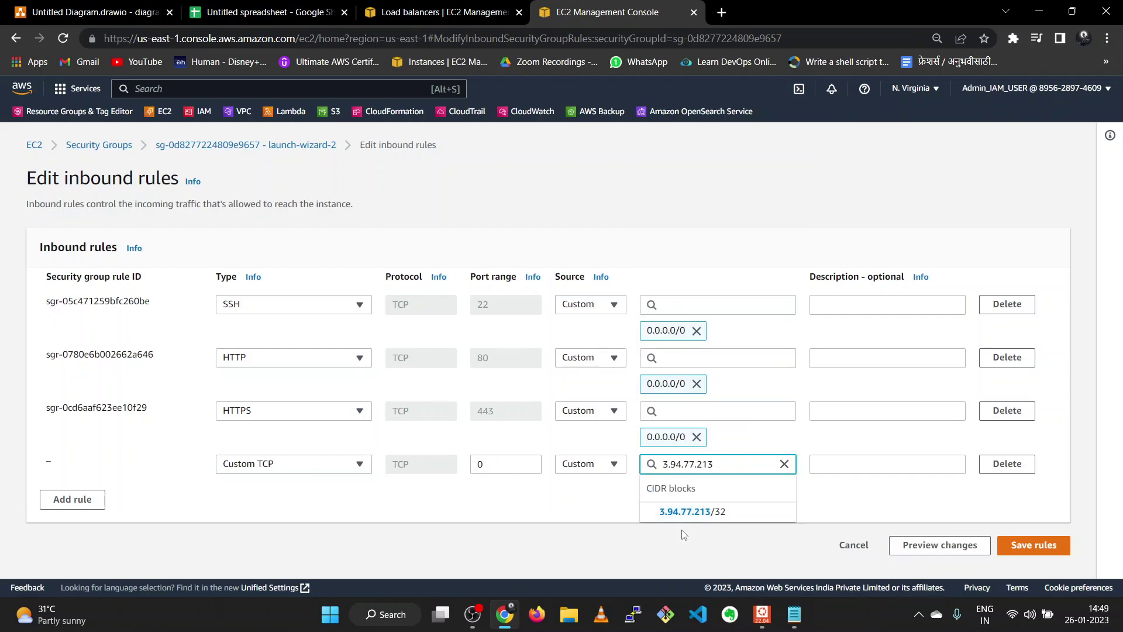
left_click(690, 513)
left_click(1008, 576)
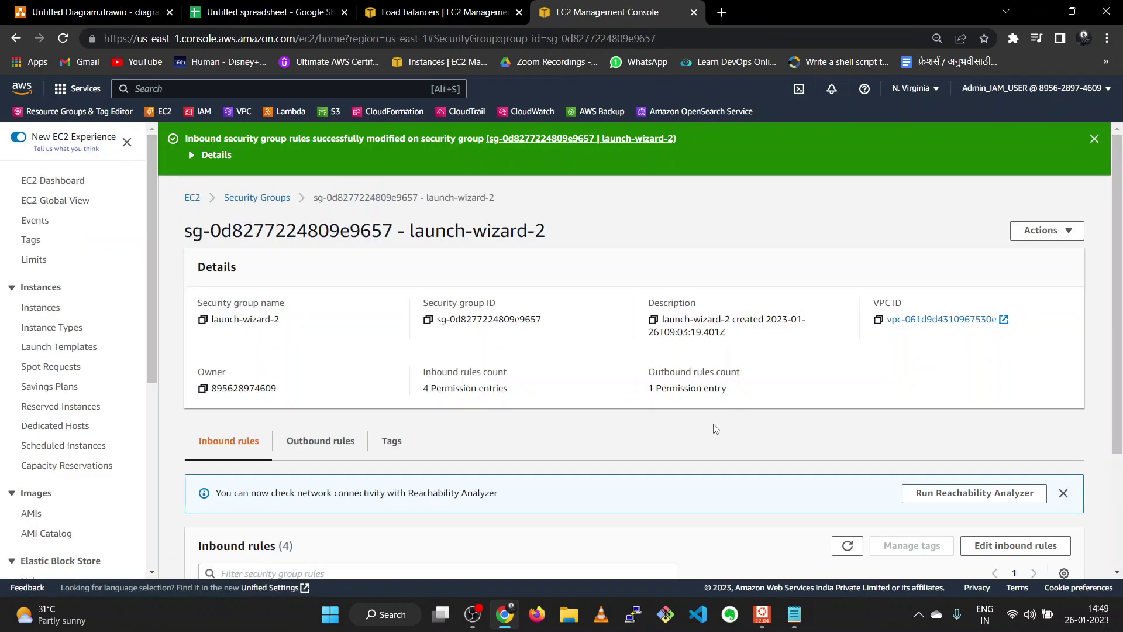
scroll(1076, 542, "down", 3)
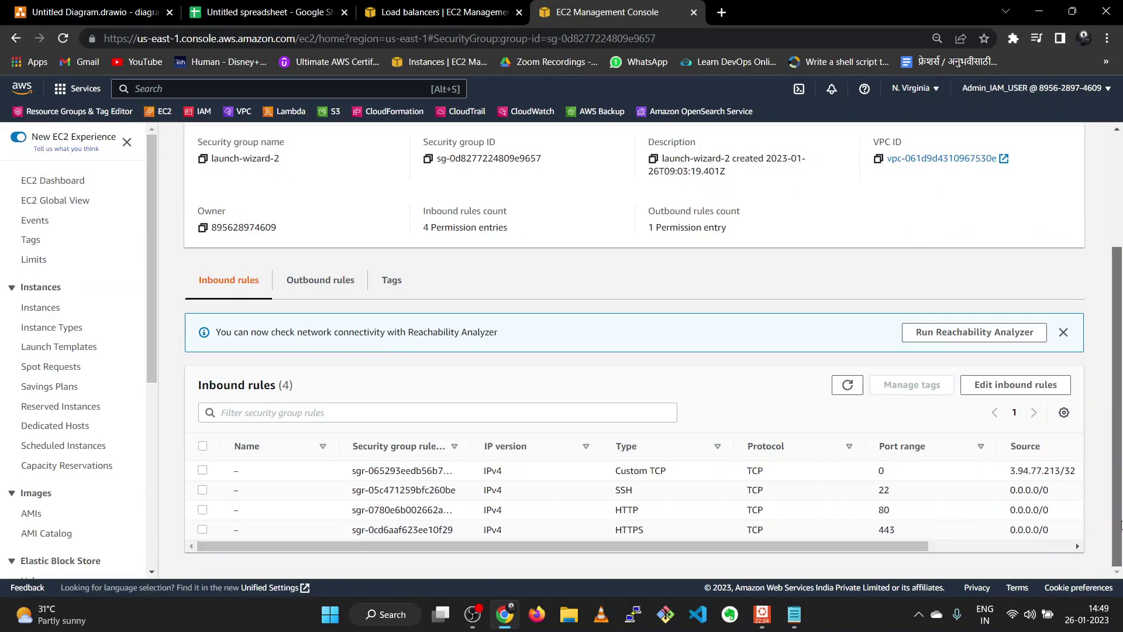
left_click(1121, 220)
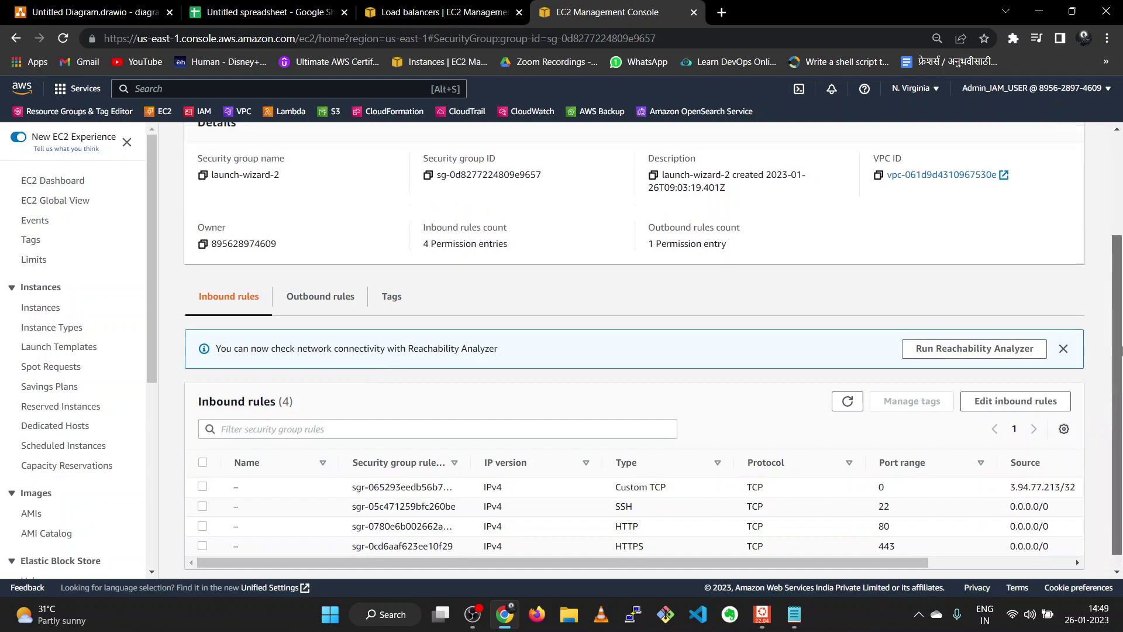
left_click(40, 307)
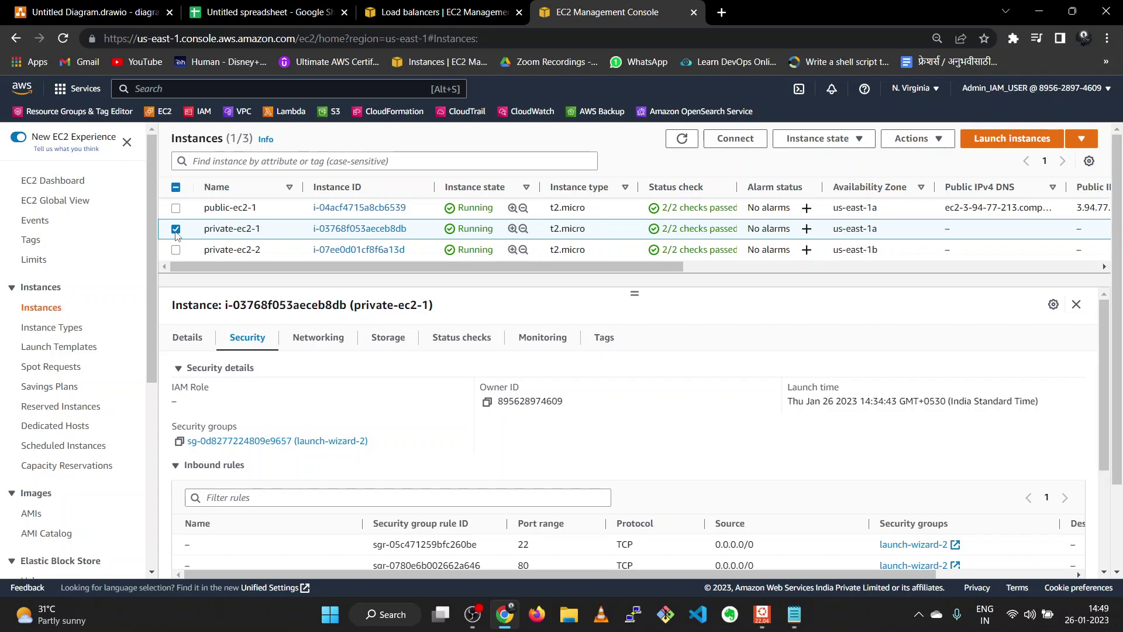
- Open the Register targets page of the target-ec2 target group
left_click(176, 228)
left_click(385, 15)
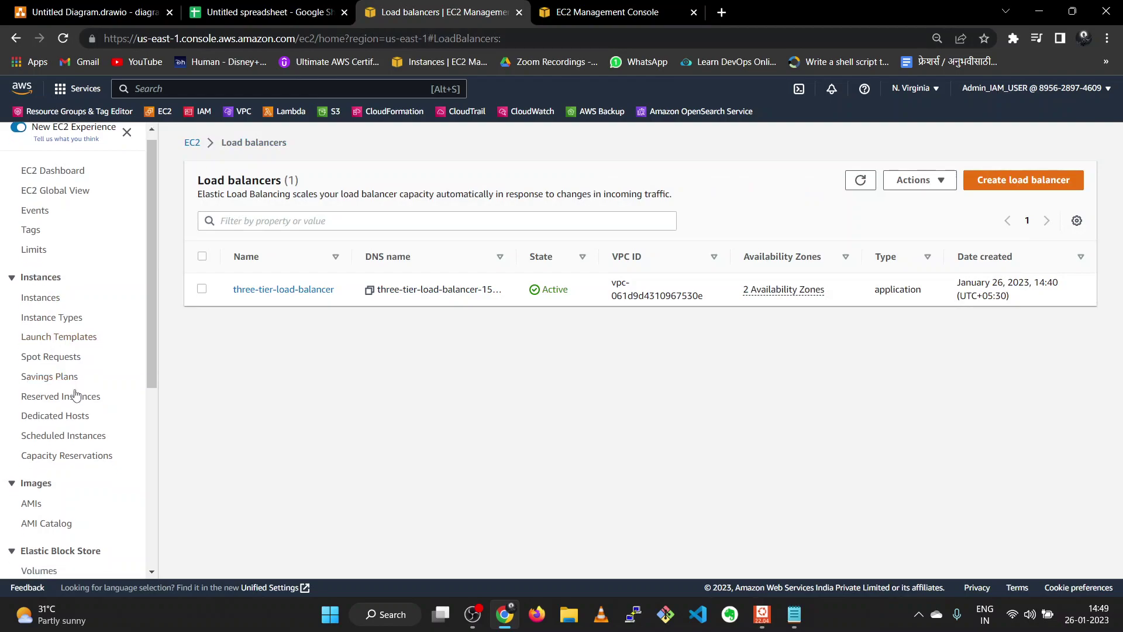
scroll(75, 394, "down", 6)
left_click(52, 477)
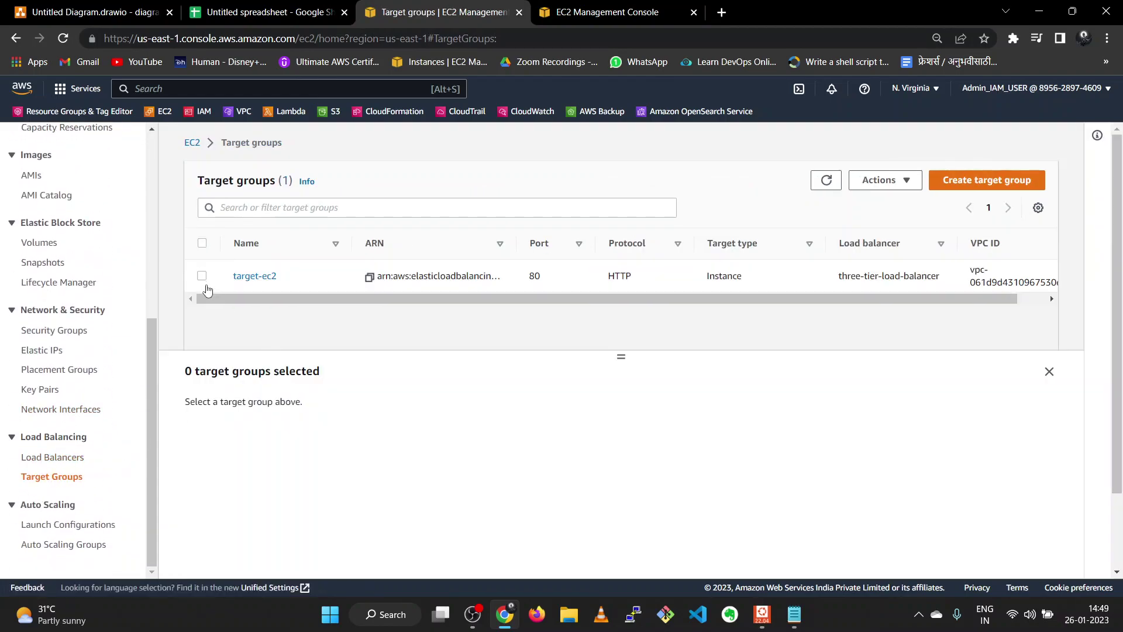
left_click(244, 276)
scroll(707, 420, "down", 3)
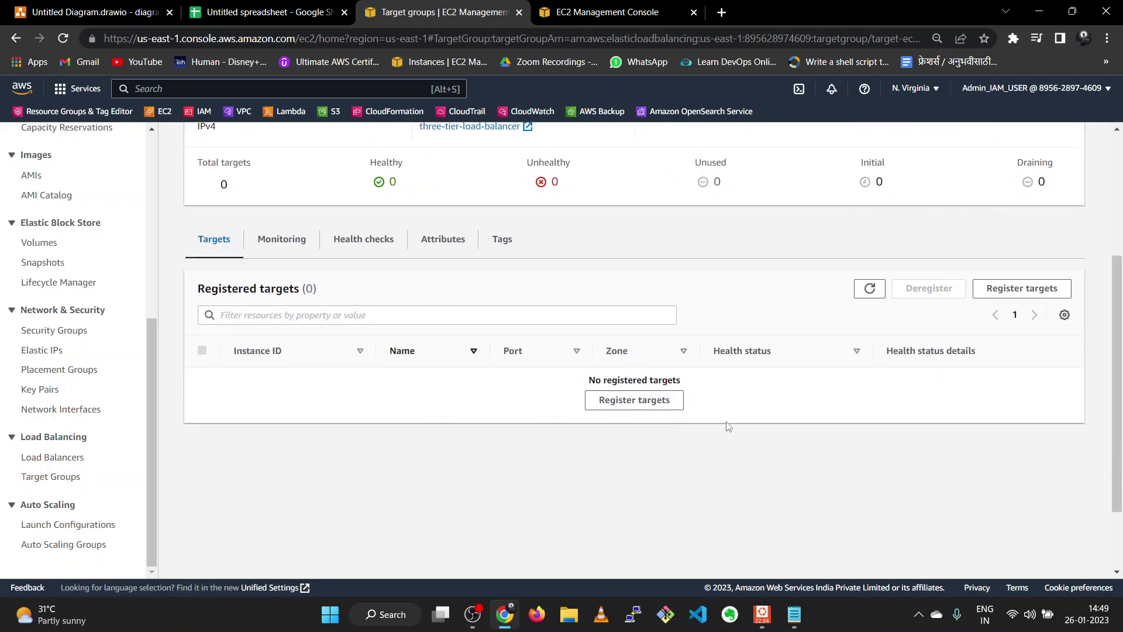
left_click(642, 400)
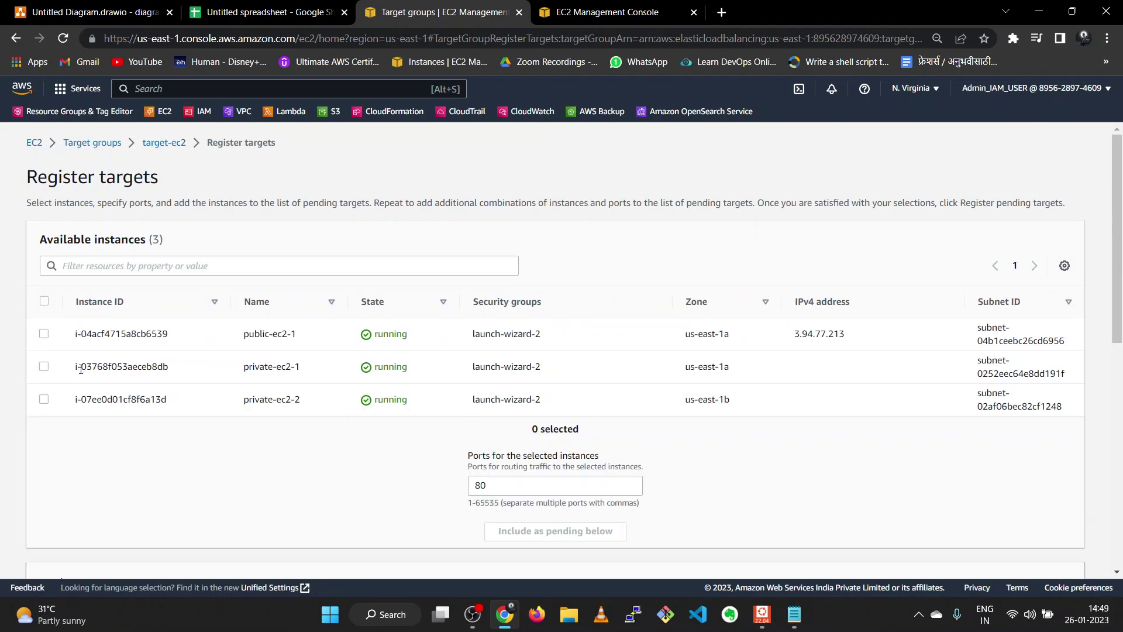
- Register private-ec2-1 and private-ec2-2 as targets on port 80
left_click(44, 367)
left_click(44, 399)
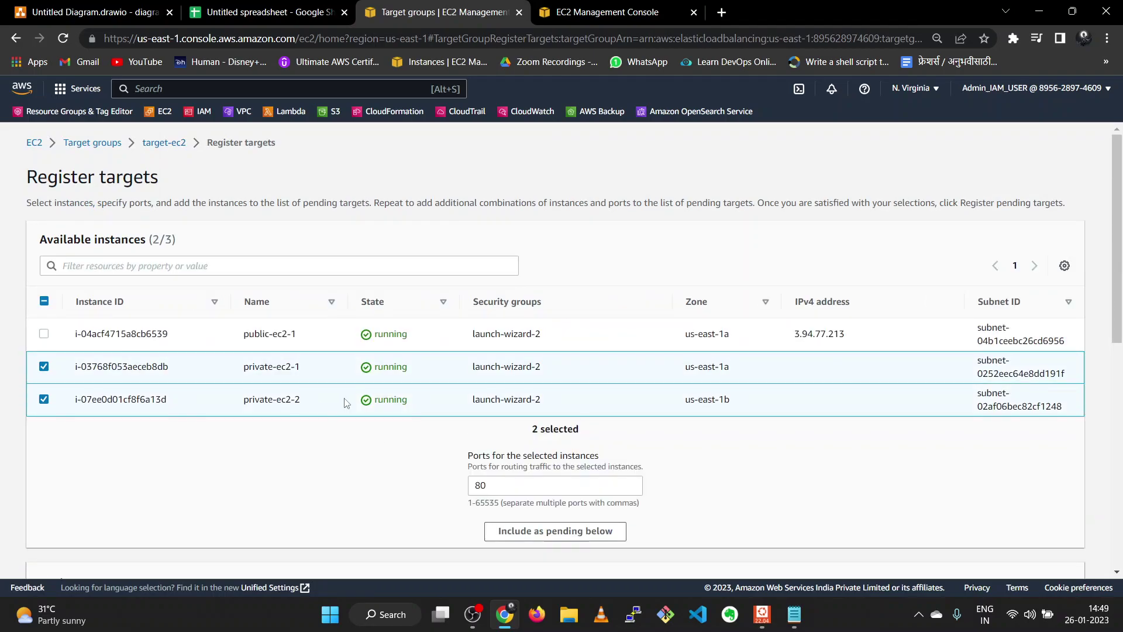
scroll(351, 404, "down", 2)
left_click(539, 386)
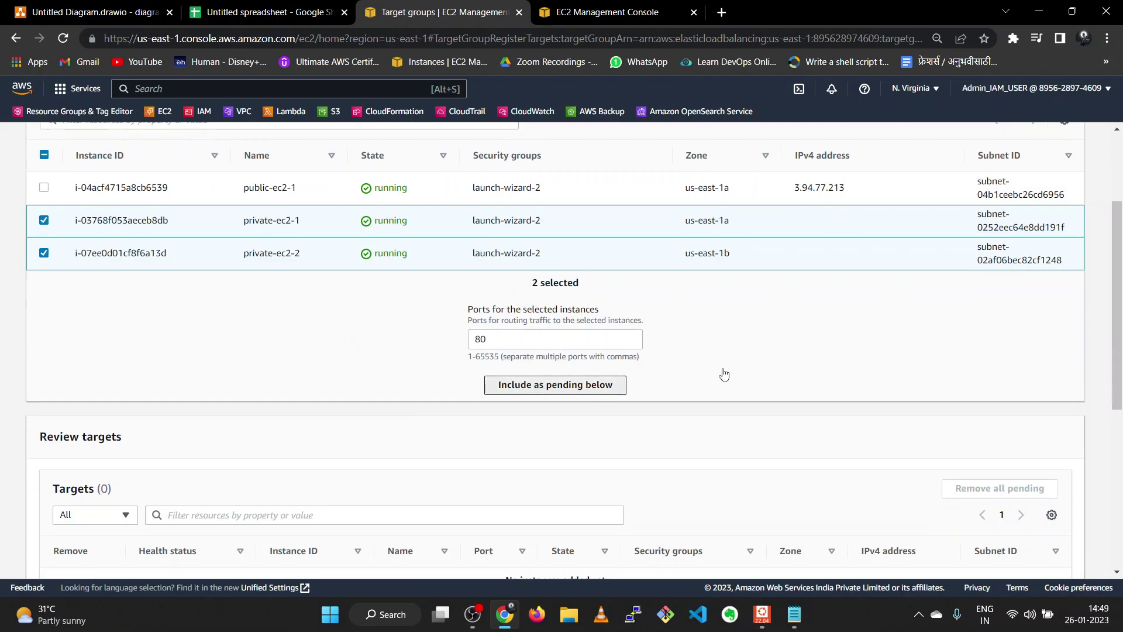
scroll(724, 374, "down", 5)
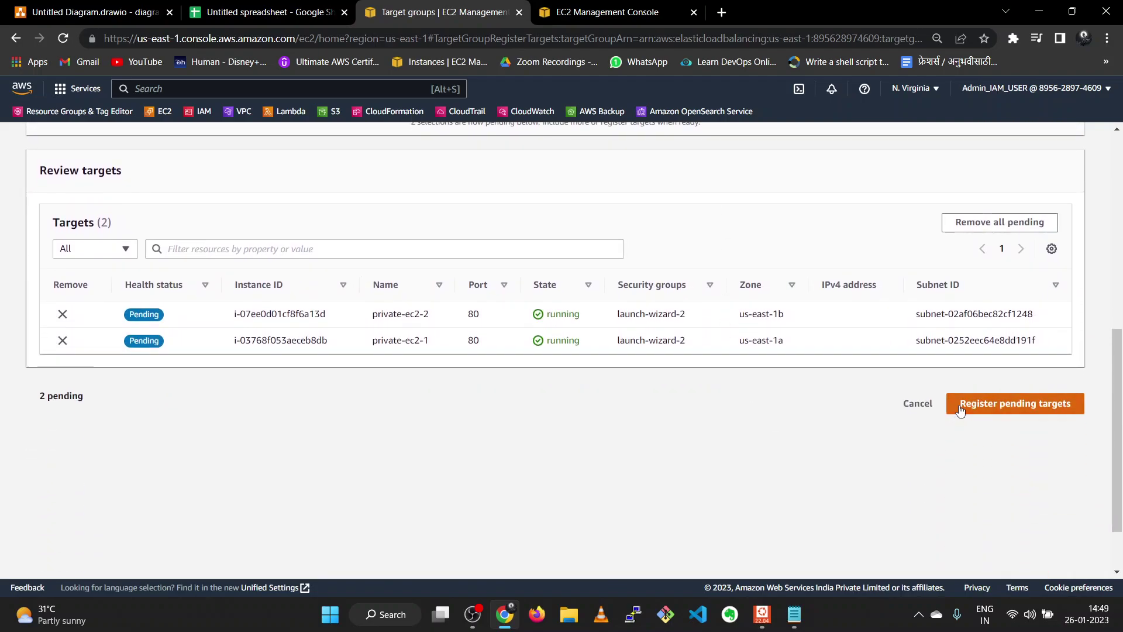
left_click(960, 409)
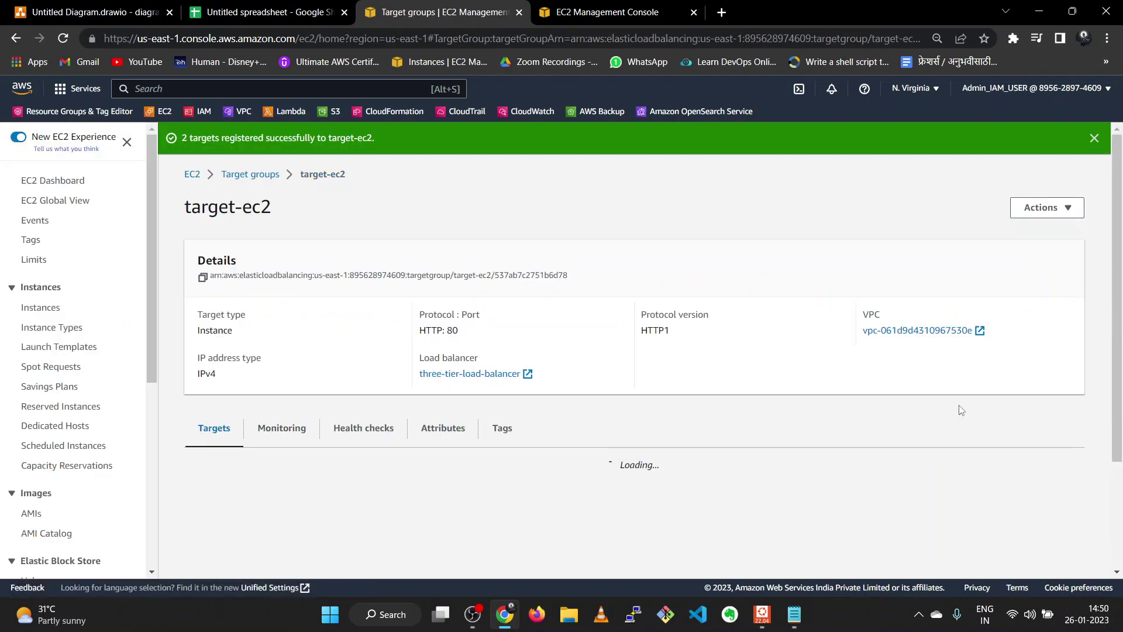
- Check the health status of both registered targets until they report healthy
scroll(960, 409, "down", 3)
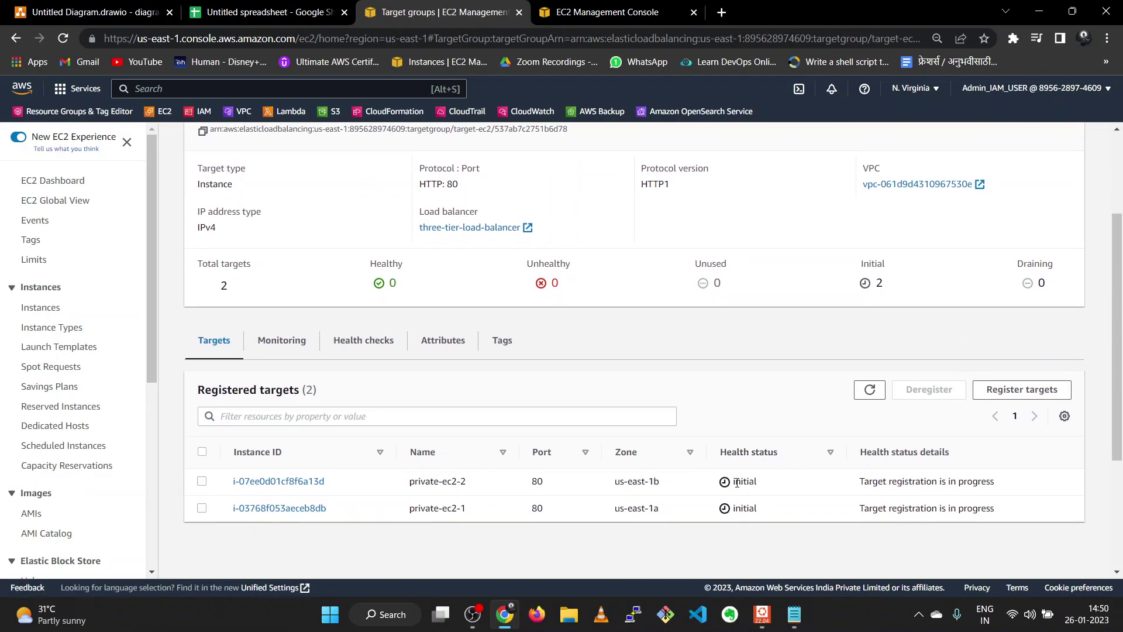
left_click_drag(733, 486, 760, 488)
left_click(764, 485)
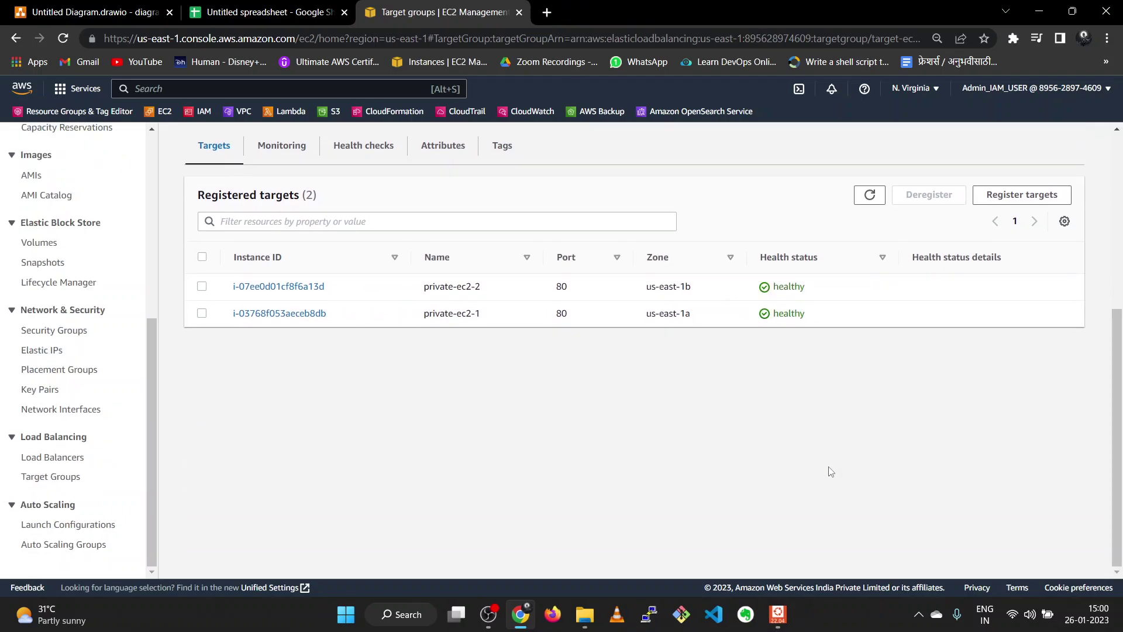
scroll(831, 472, "up", 1)
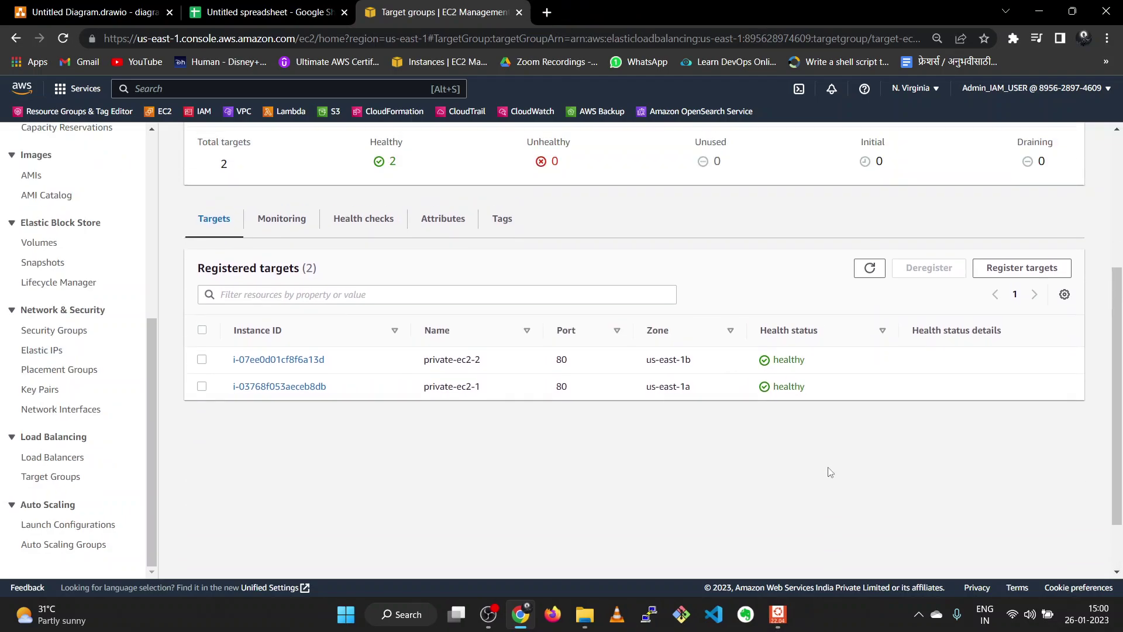
scroll(830, 471, "up", 4)
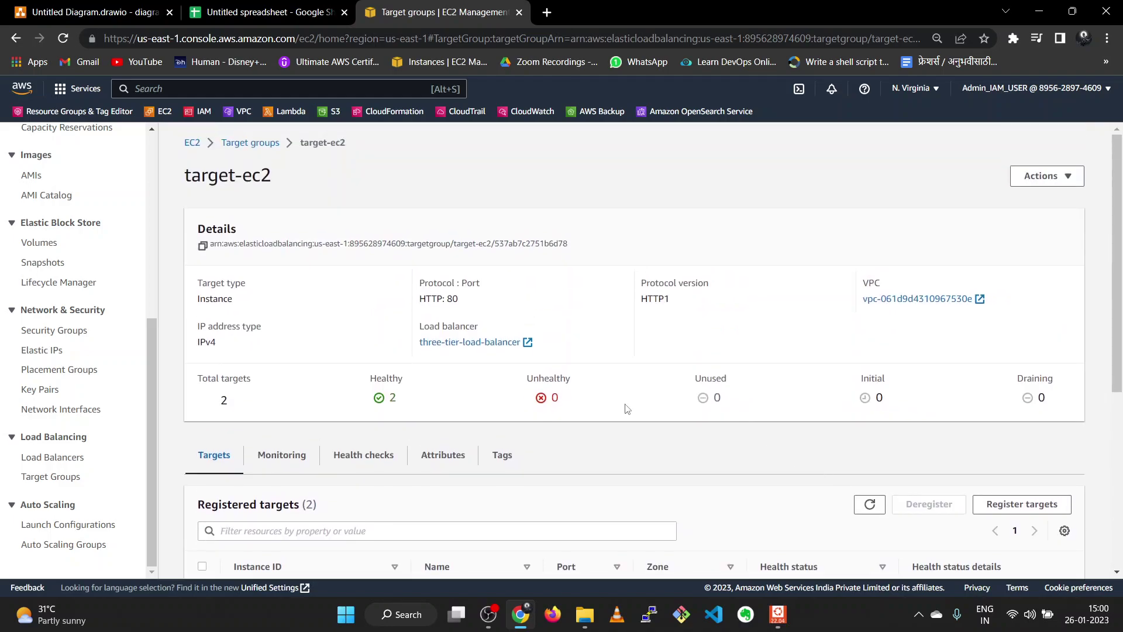
scroll(225, 345, "down", 3)
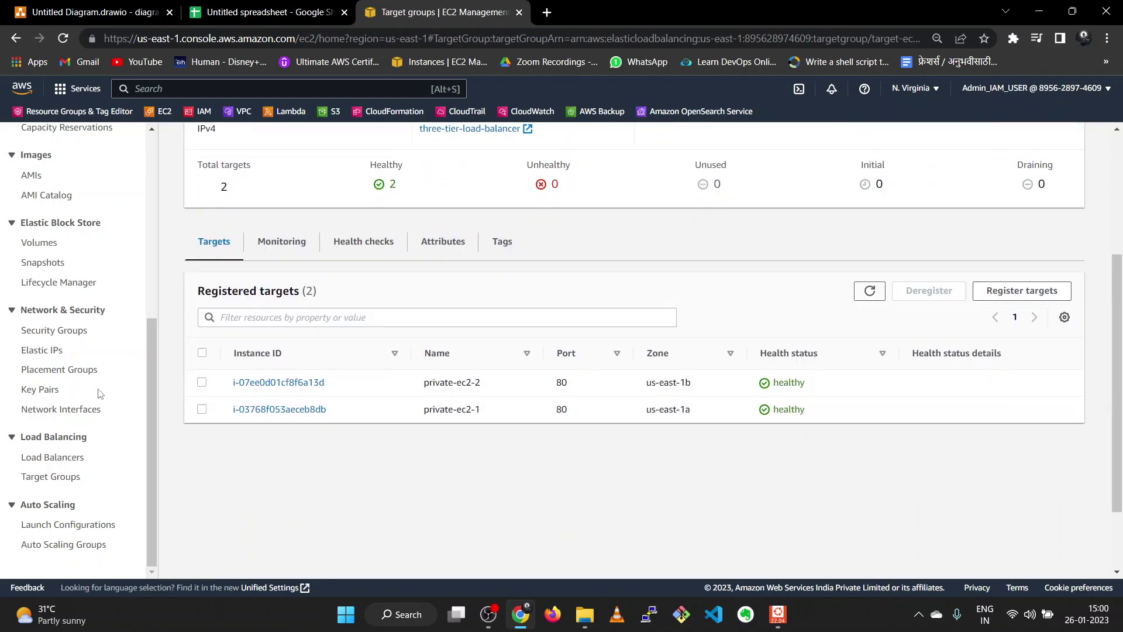
- Copy three-tier-load-balancer's DNS name and load it over http in a new tab
left_click(55, 461)
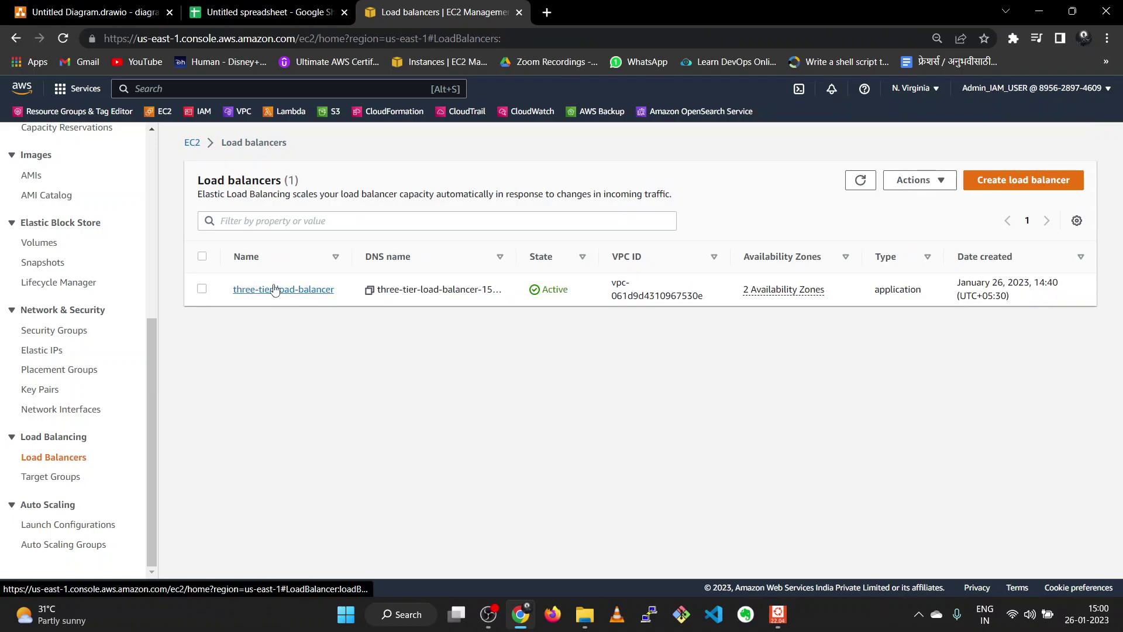
left_click(275, 291)
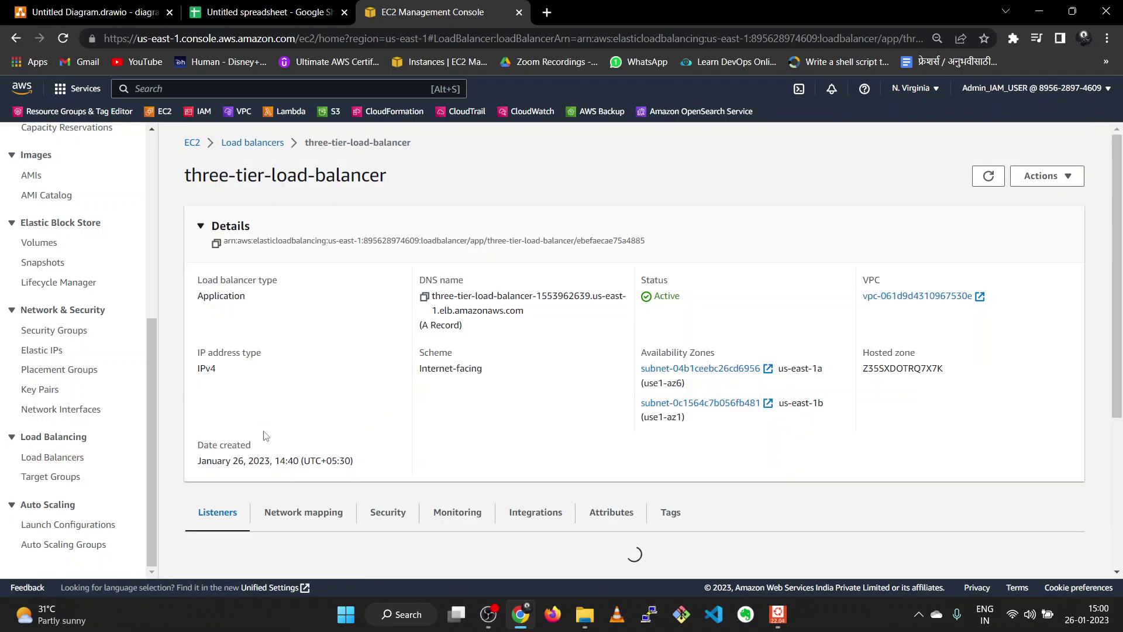
left_click(425, 299)
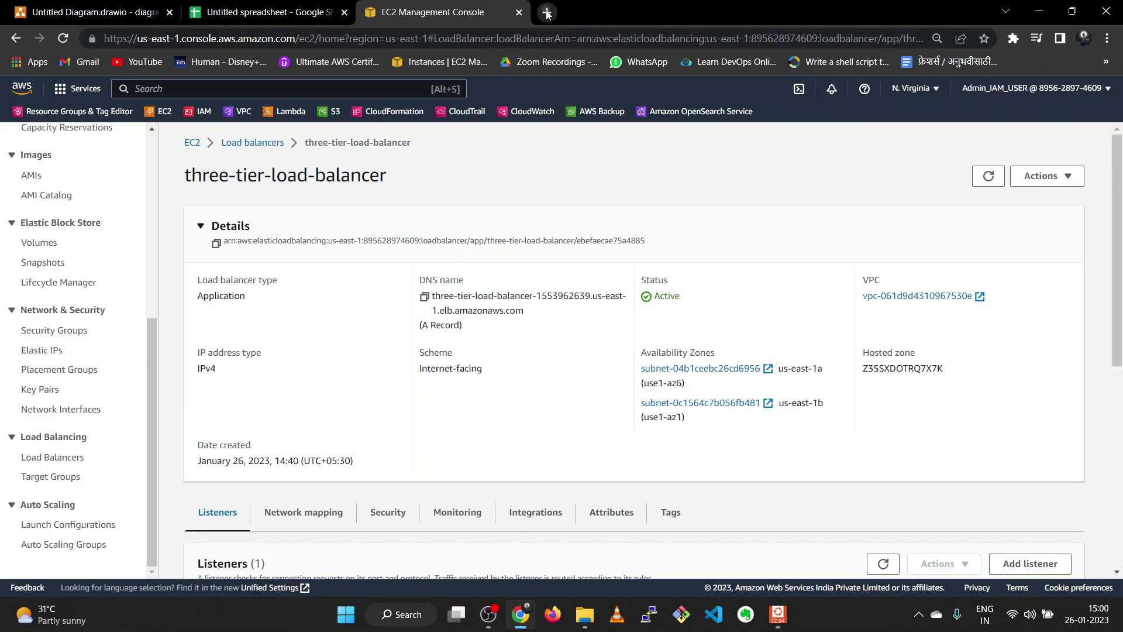
left_click(547, 13)
key("ctrl+v")
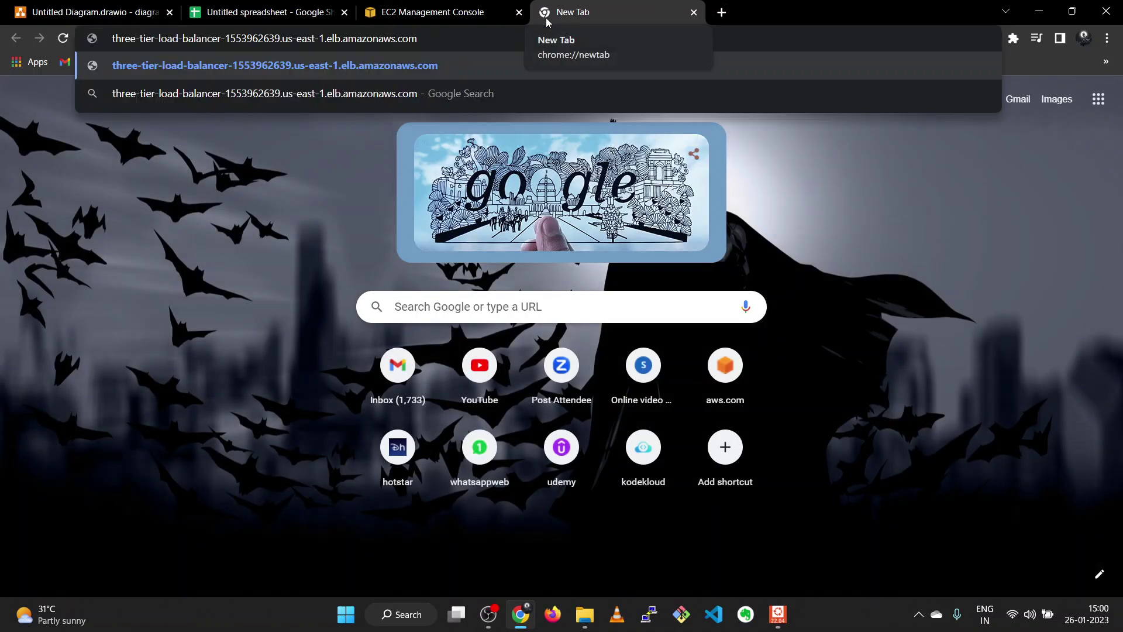
key("Return")
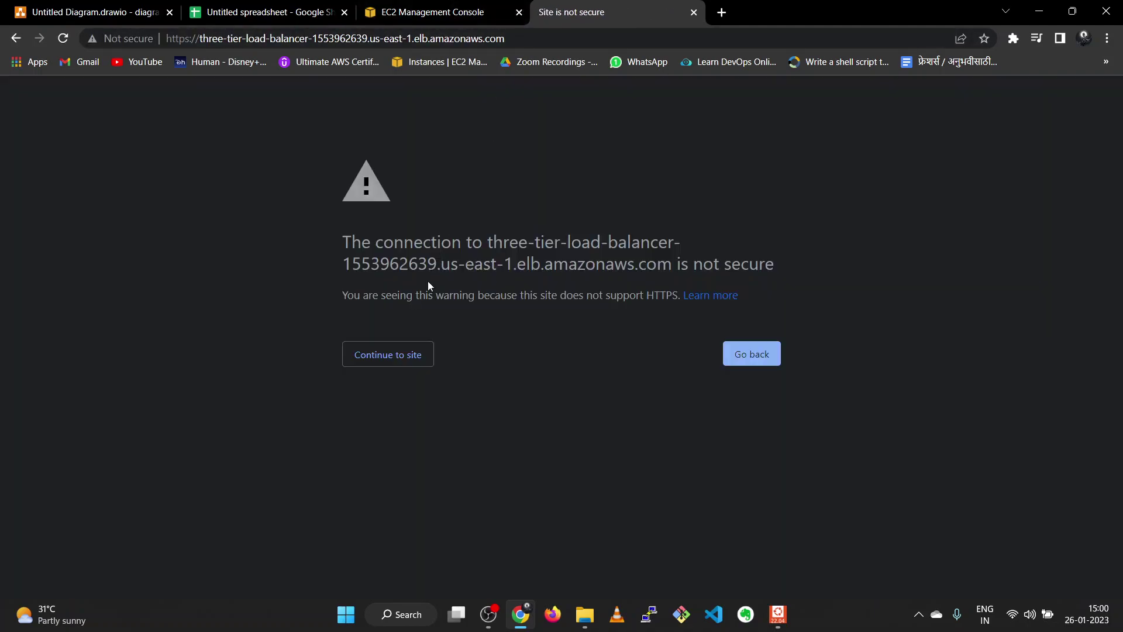
left_click(413, 354)
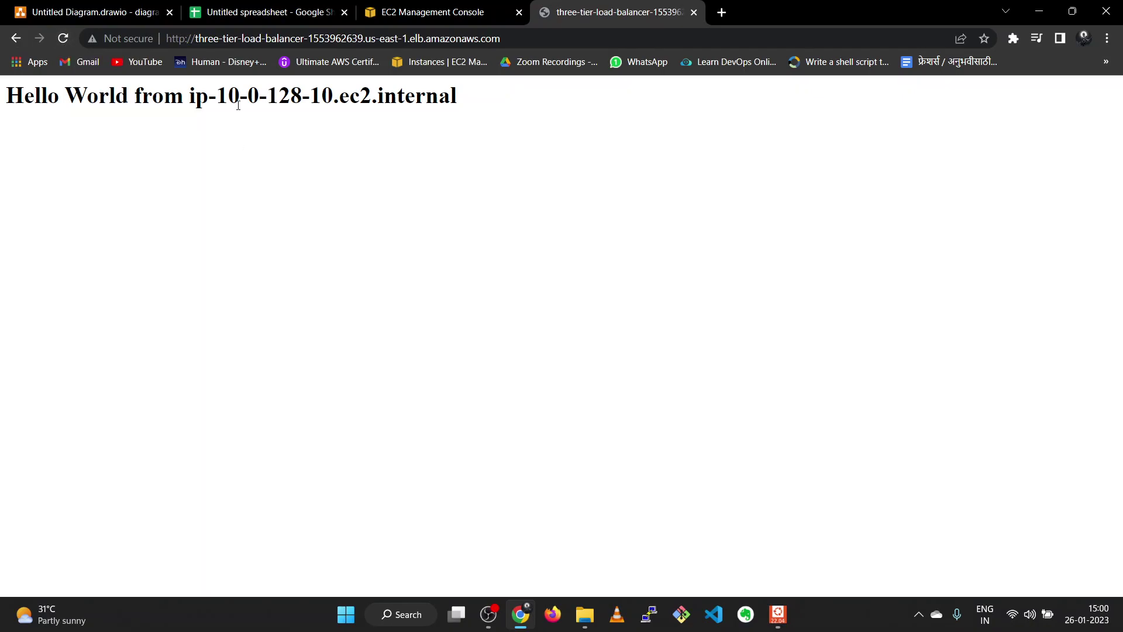
- Check private-ec2-1's details in Instances and reload the load balancer page
left_click(439, 12)
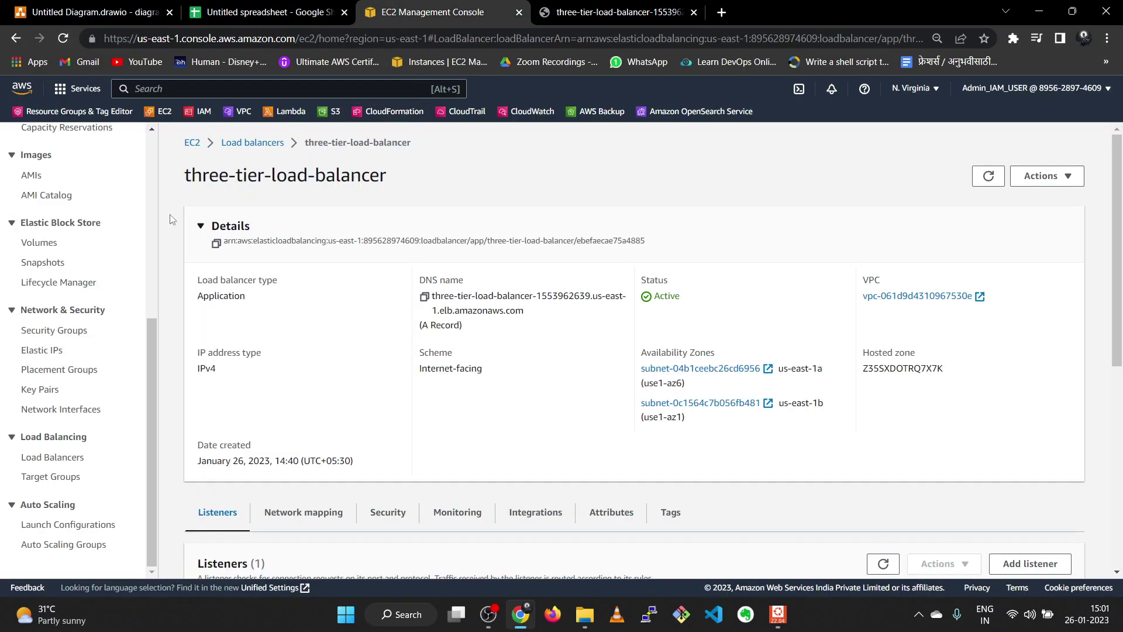
scroll(85, 242, "up", 4)
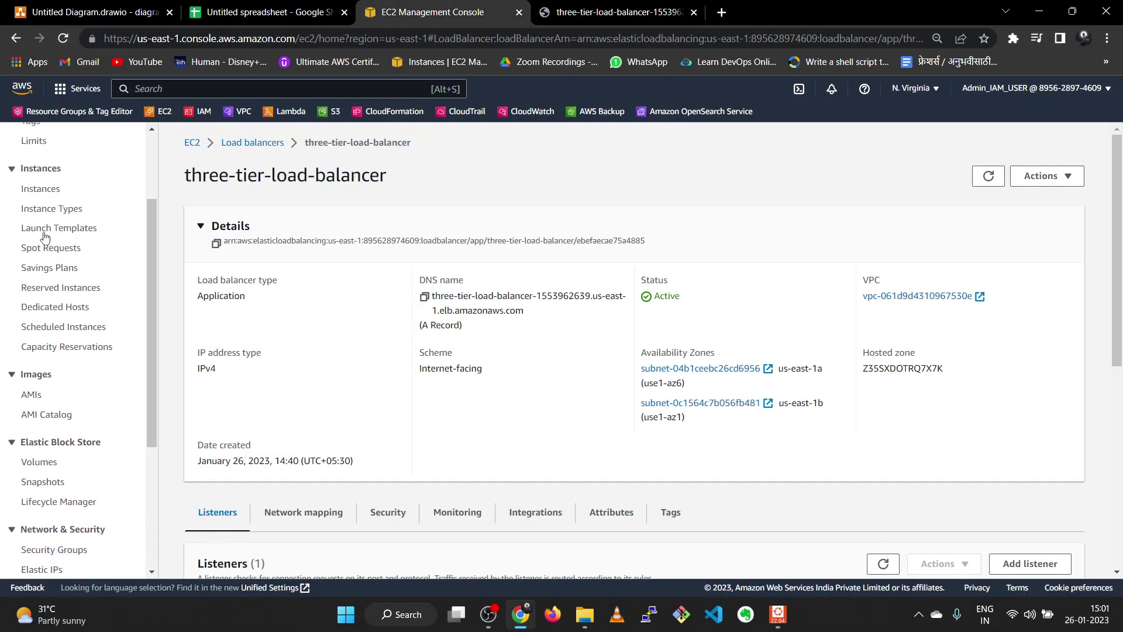
left_click(39, 189)
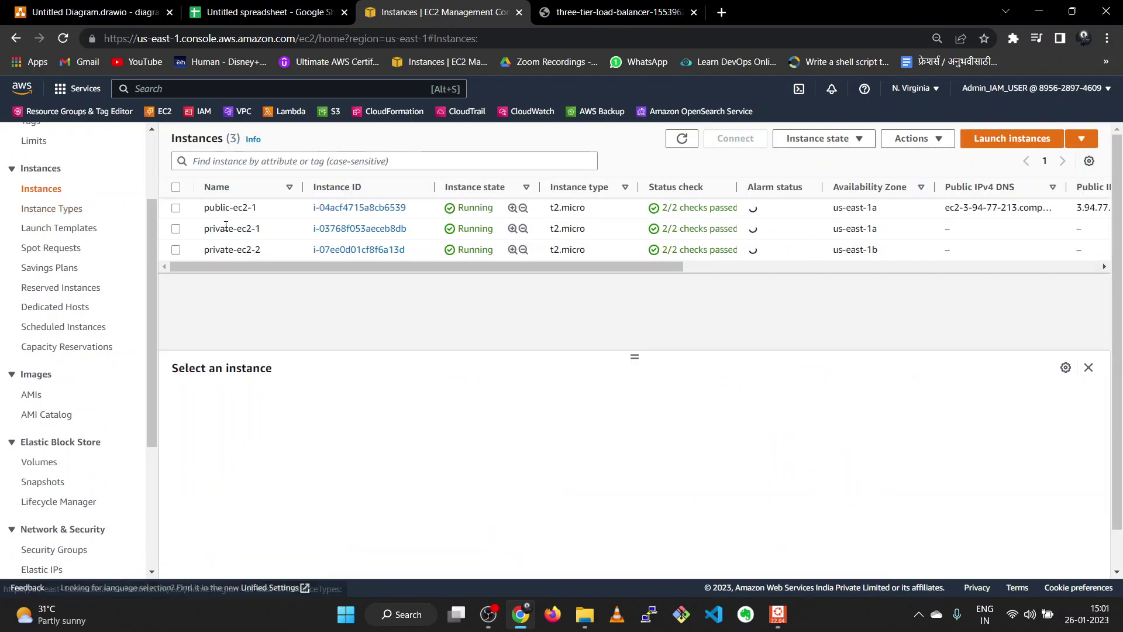
left_click(188, 234)
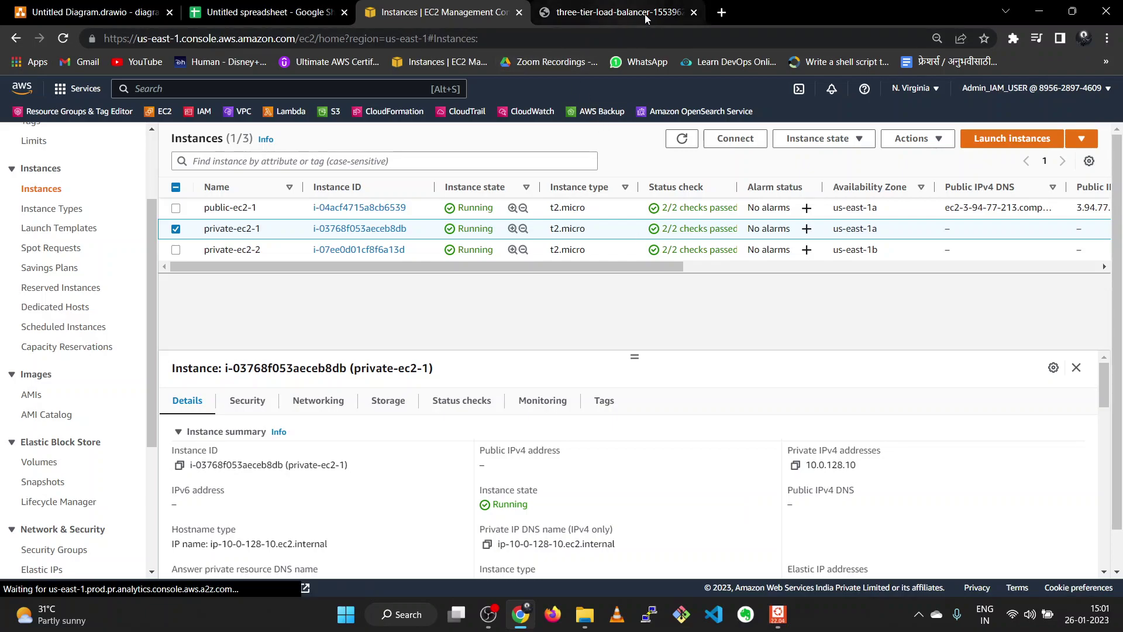
left_click(609, 12)
left_click(69, 39)
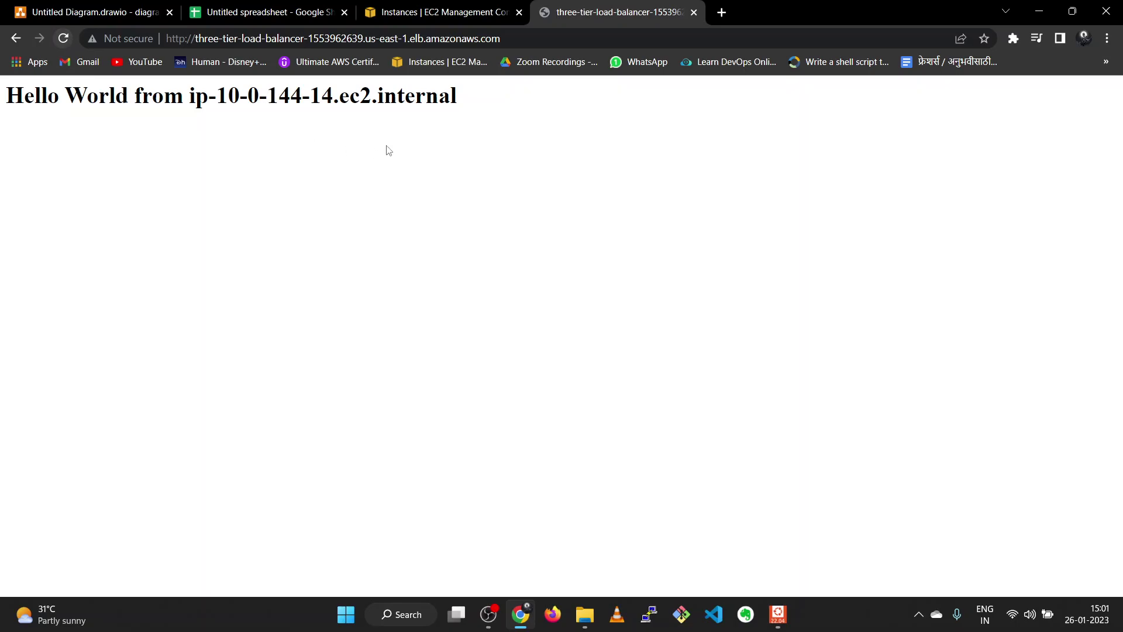
- Copy private-ec2-2's private IPv4 and reload the load balancer page to see ip-10-0-144-14
left_click(414, 16)
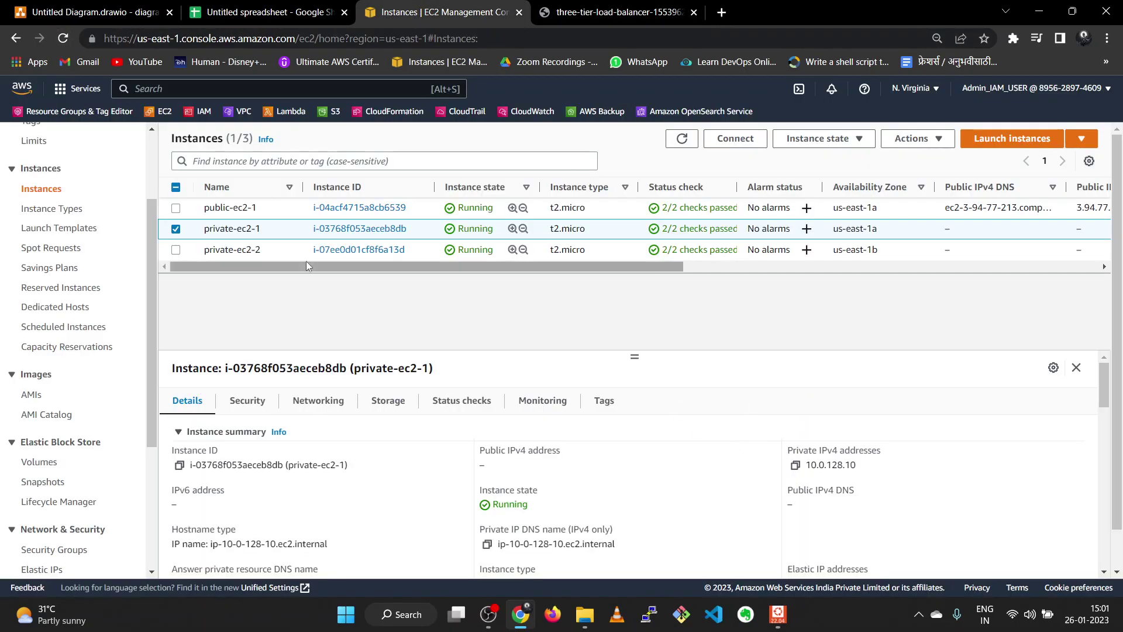
left_click(179, 228)
left_click(176, 250)
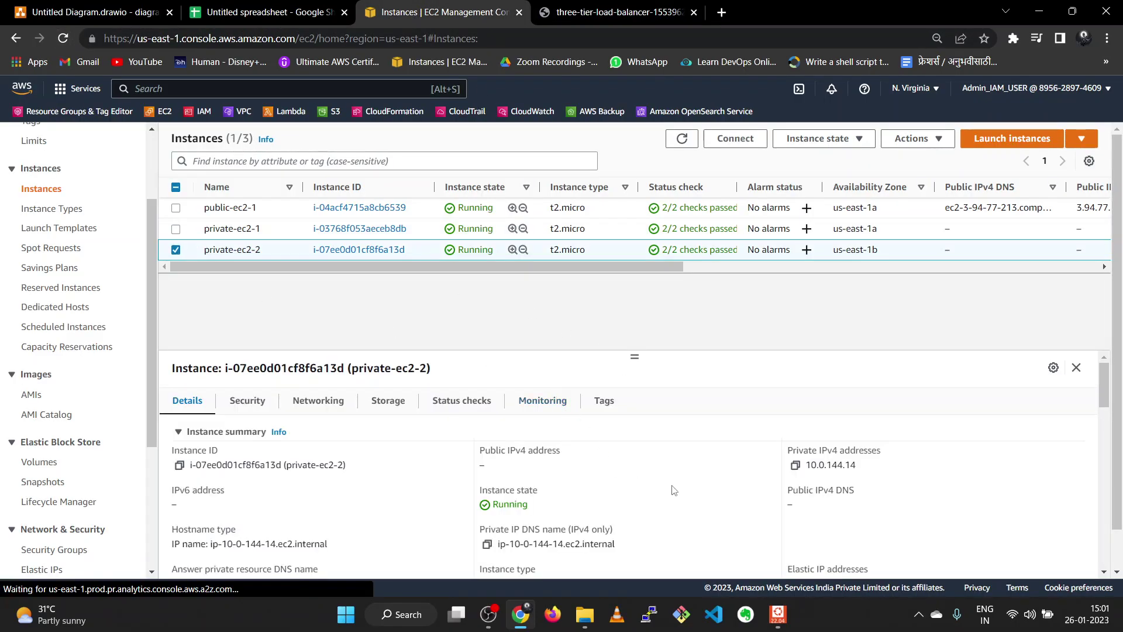
left_click(796, 466)
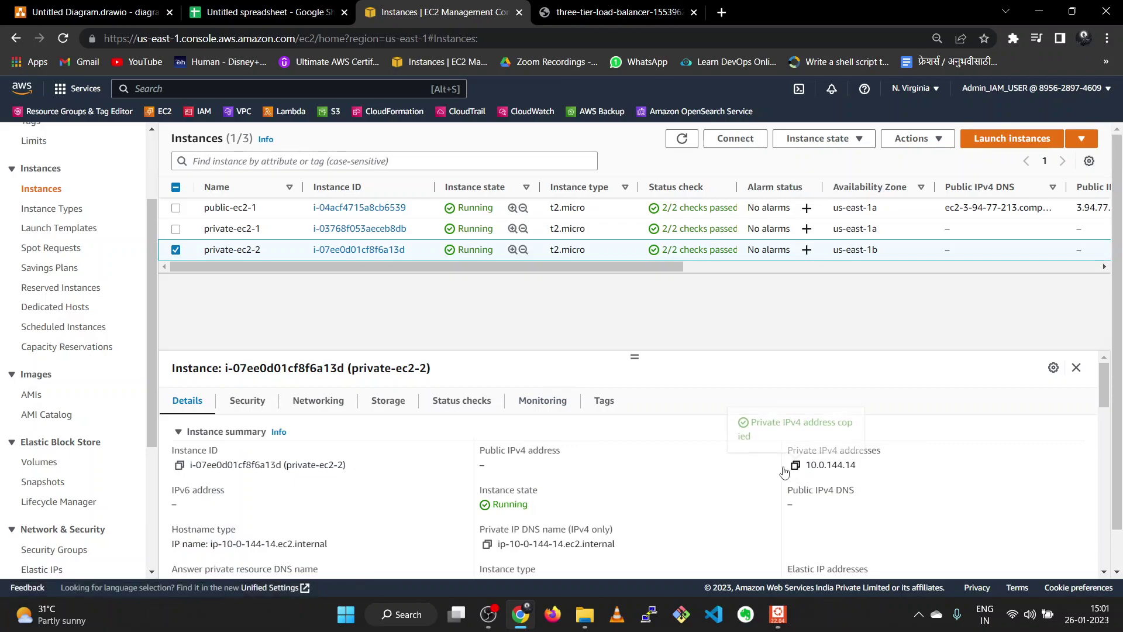
left_click_drag(635, 356, 638, 284)
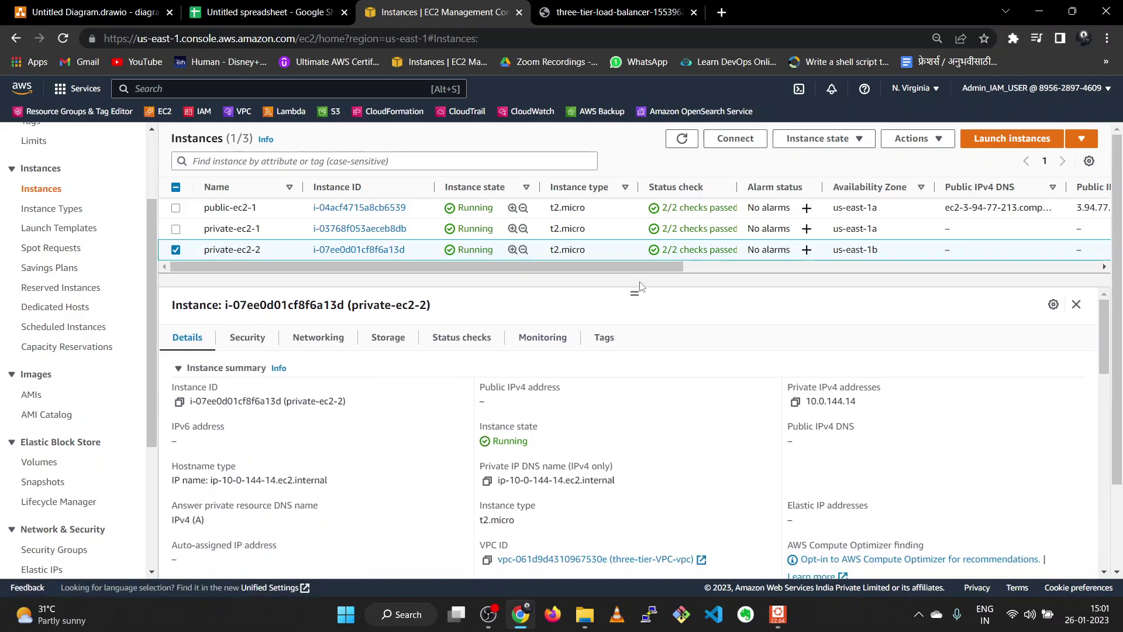
left_click(682, 139)
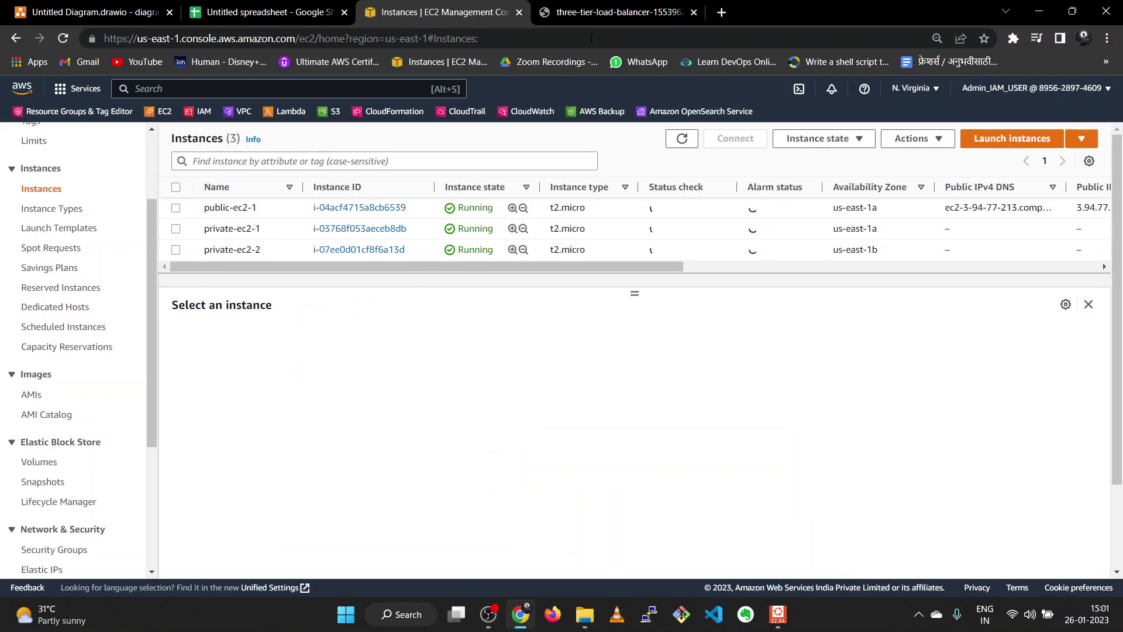
left_click(585, 17)
left_click(63, 38)
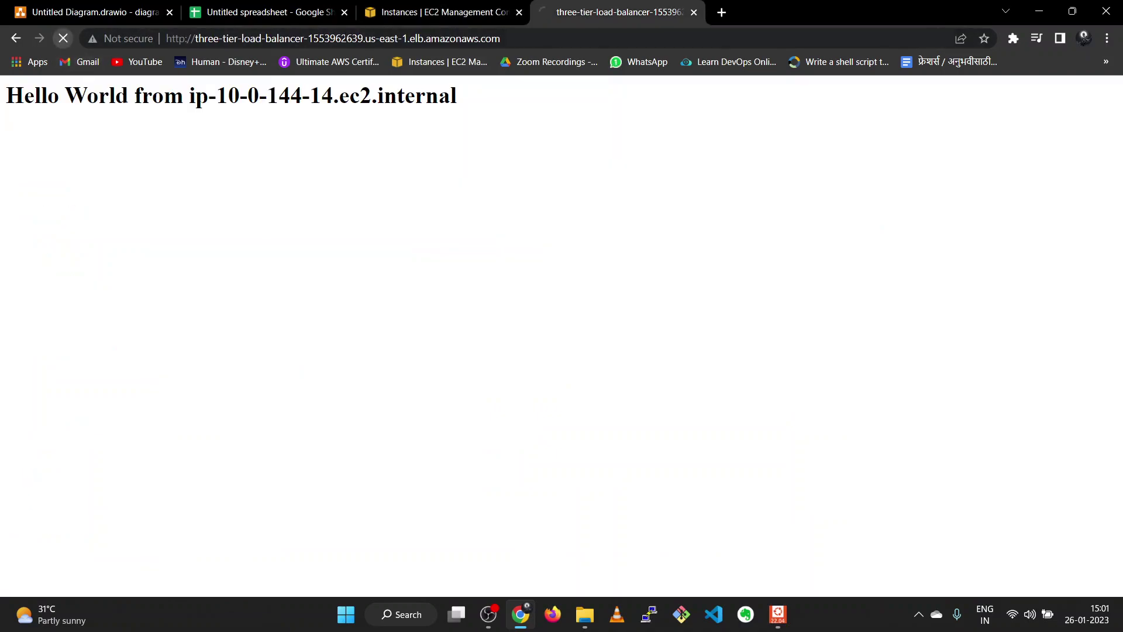
- Compare the load balancer page with the project plan spreadsheet, ending on the Instances list
left_click(441, 13)
left_click(614, 12)
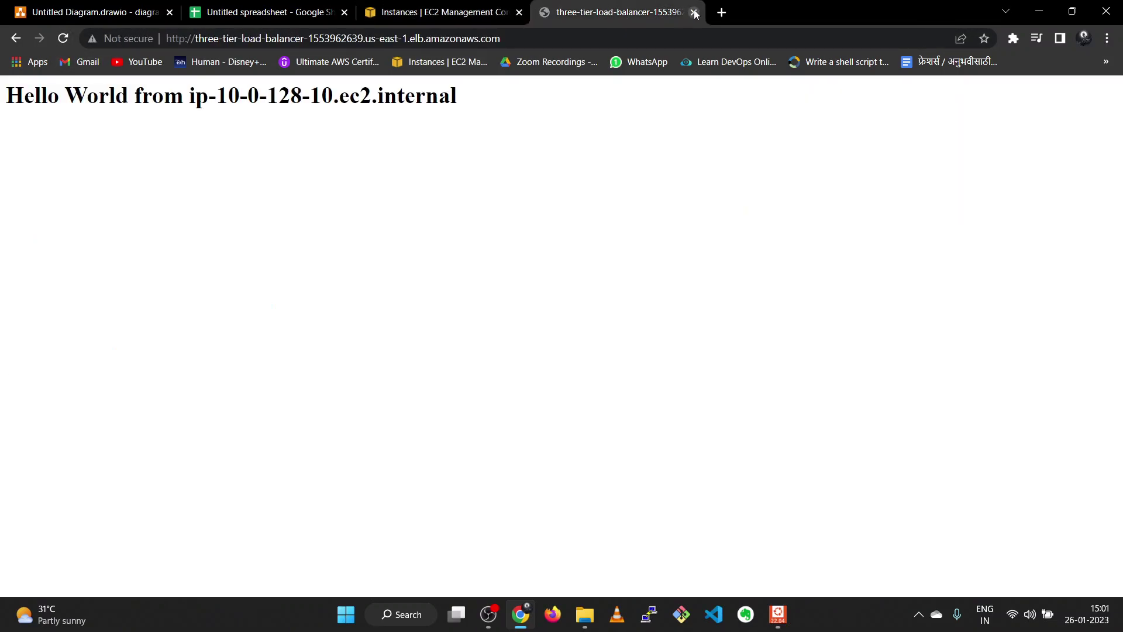
left_click(310, 18)
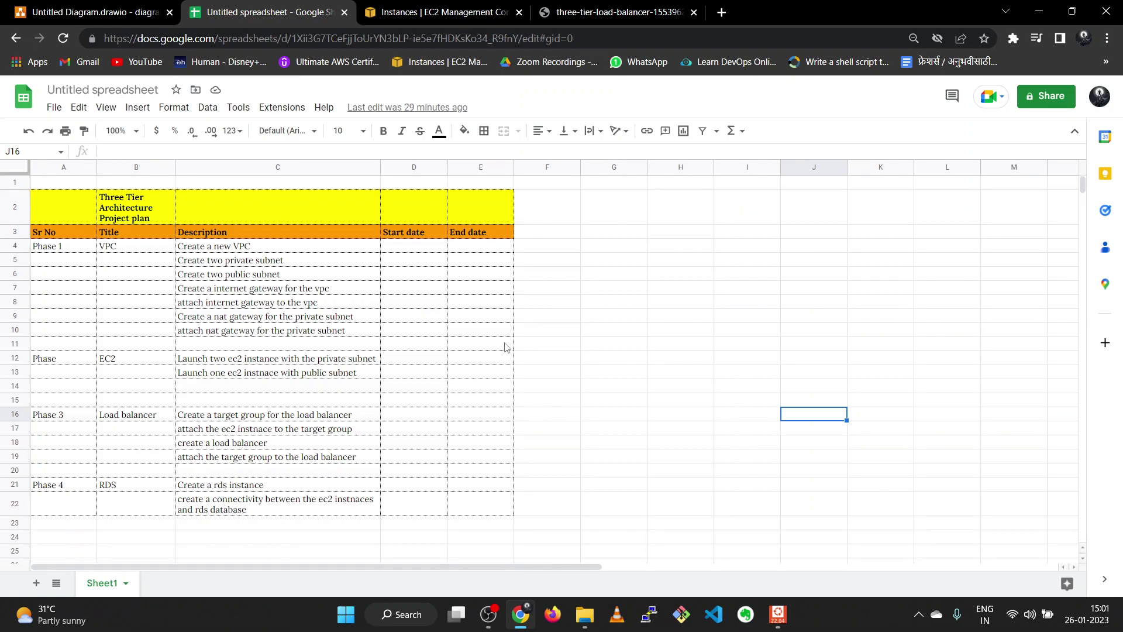
left_click(641, 8)
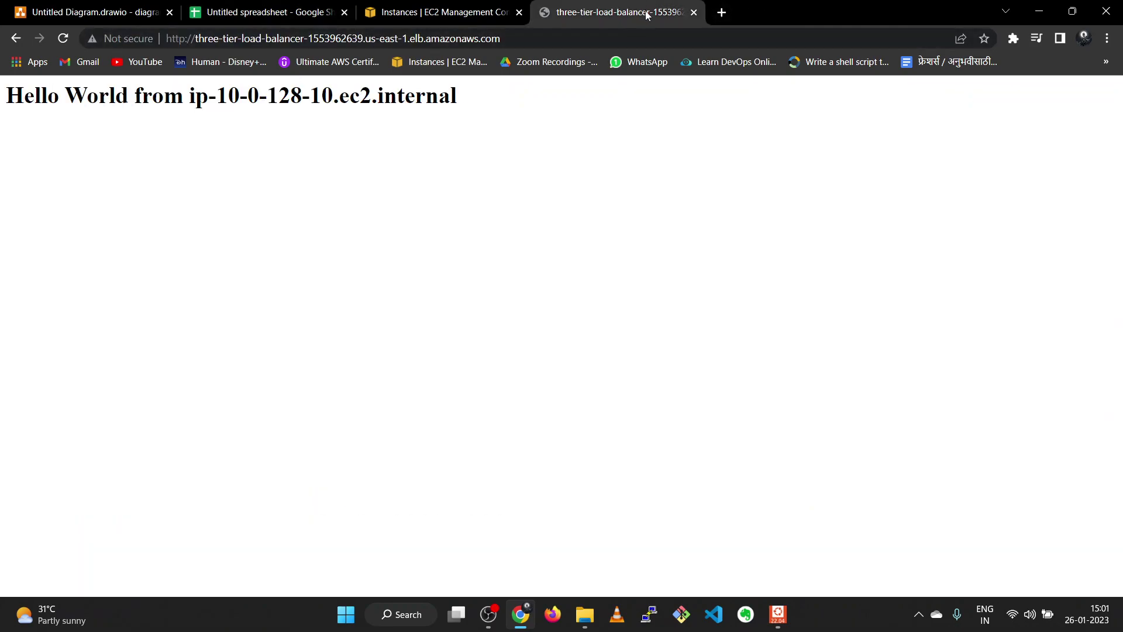
left_click(465, 13)
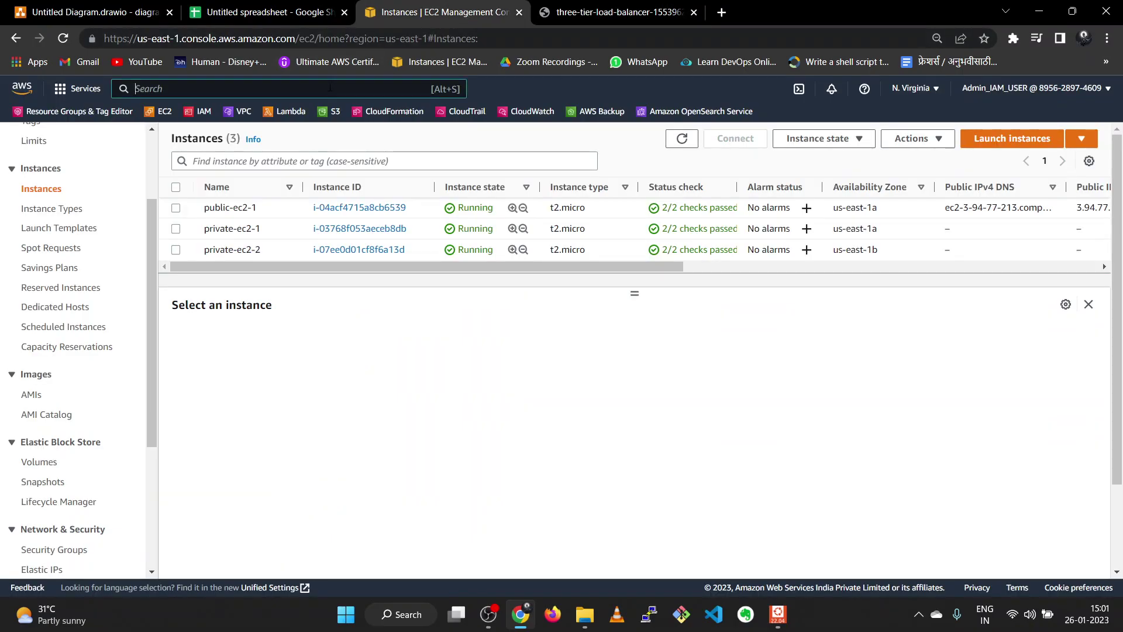
- Search the console for rds and open the Amazon RDS dashboard
left_click(330, 88)
type("rds")
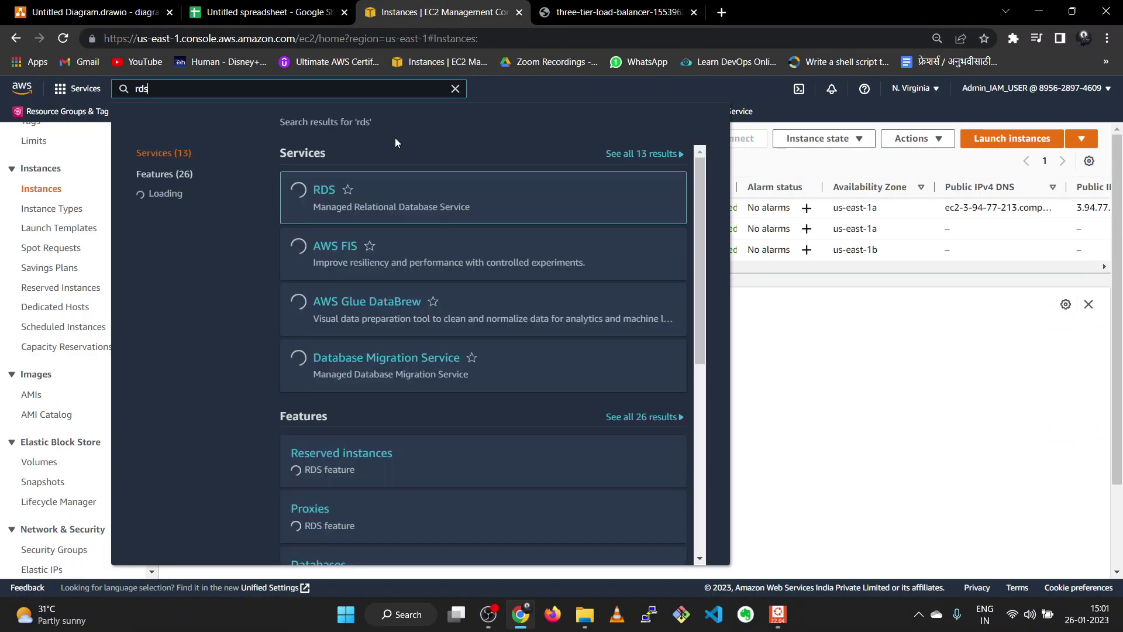
left_click(322, 190)
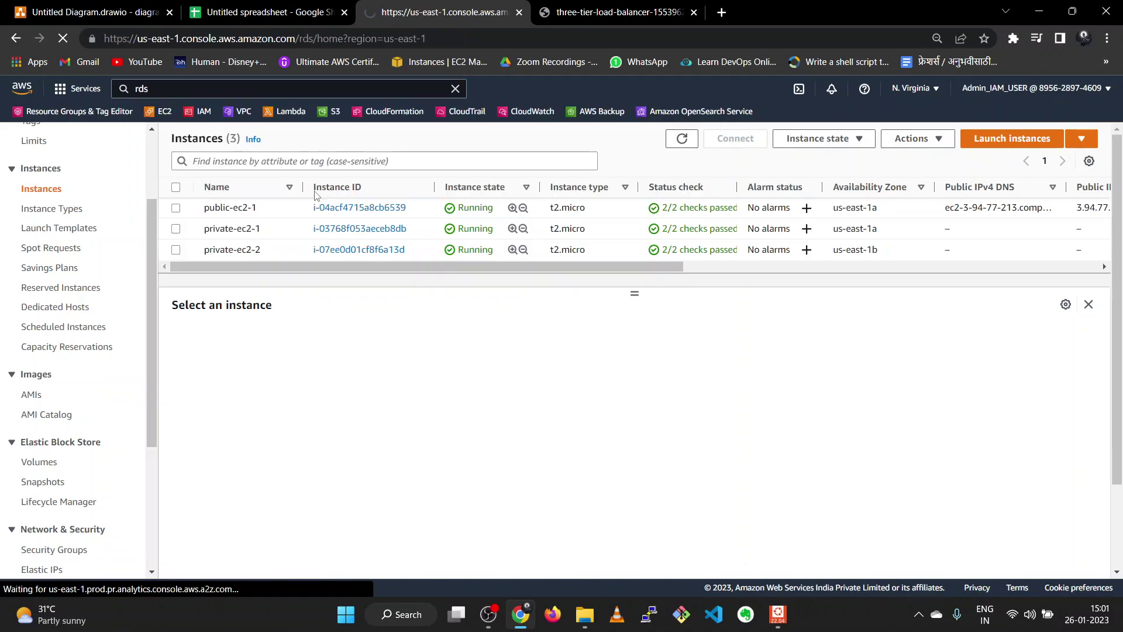
left_click(254, 4)
left_click(443, 13)
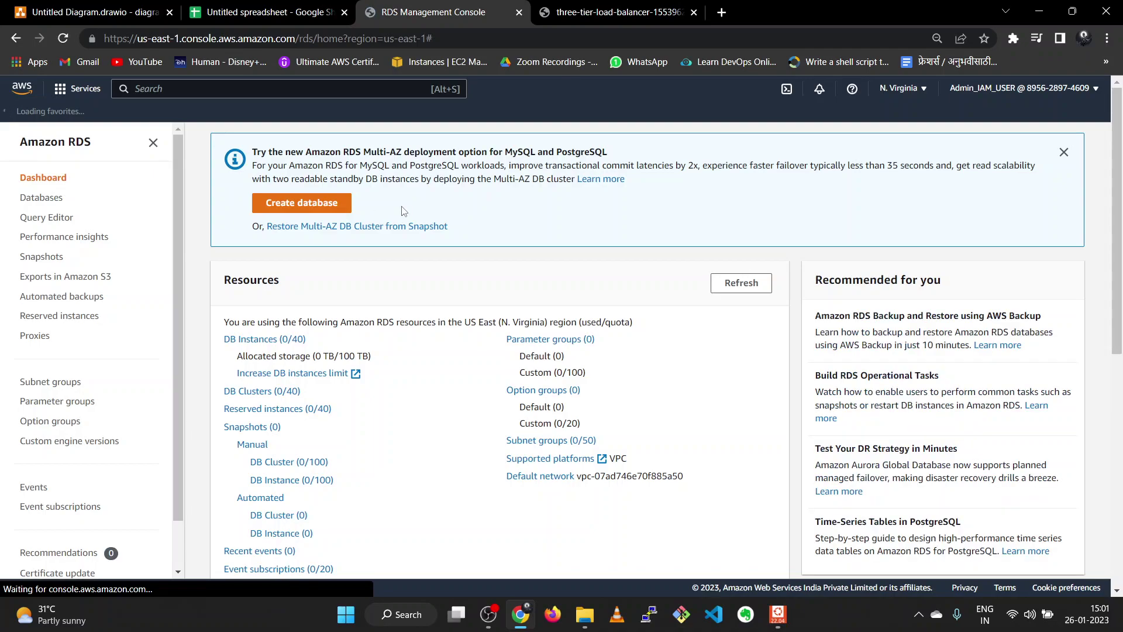
- Start a new database using the MySQL engine at version 8.0.30
left_click(305, 202)
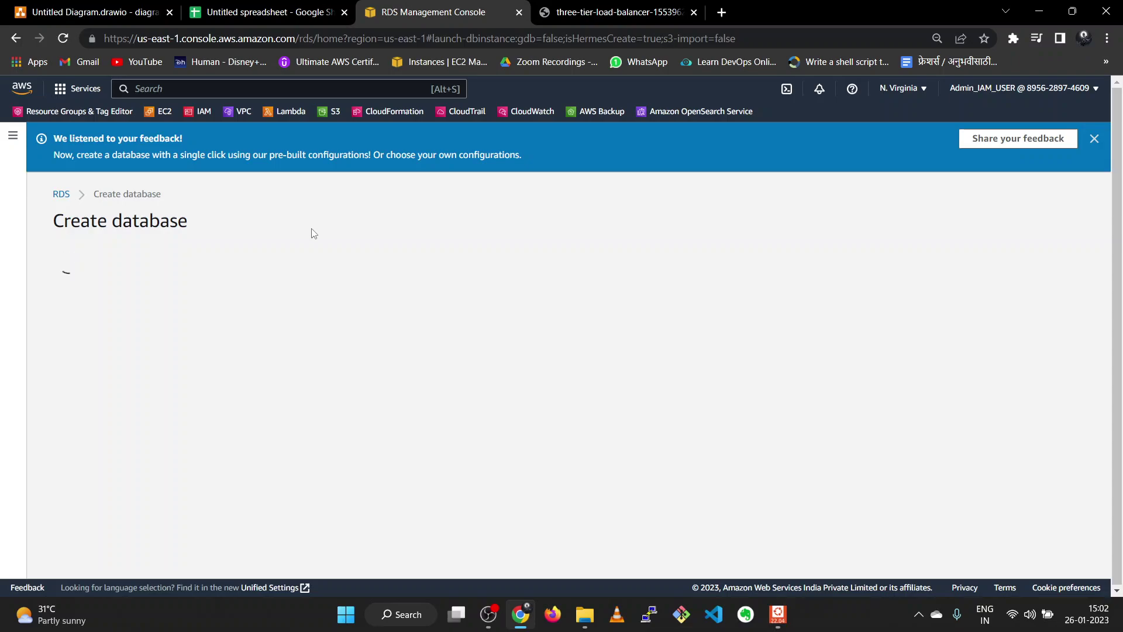
left_click(1088, 144)
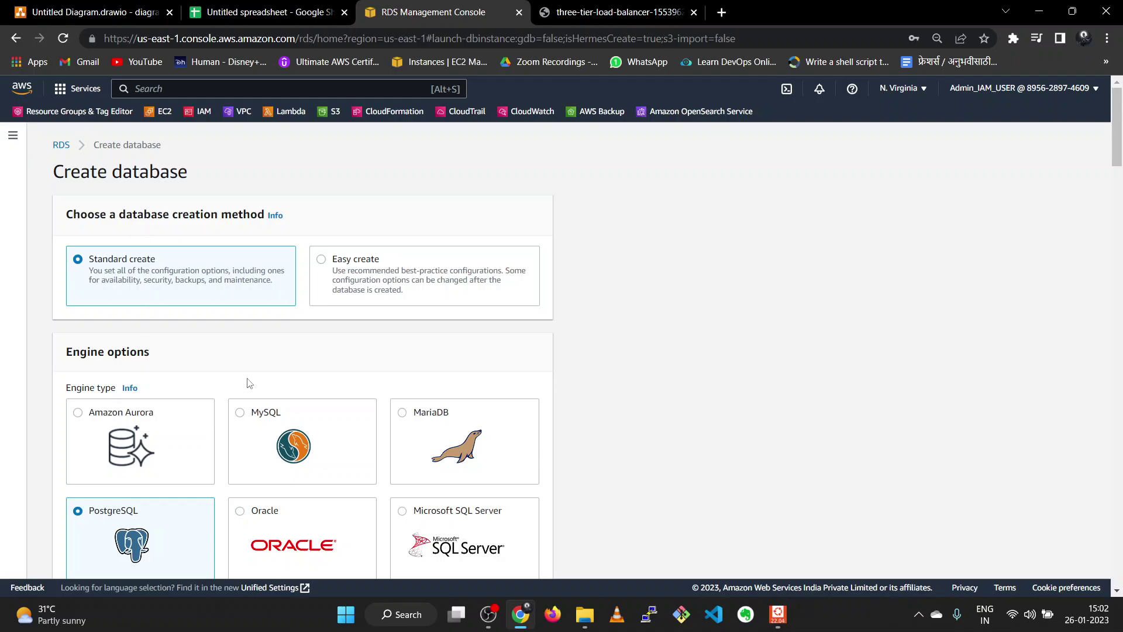
scroll(249, 380, "down", 1)
left_click(245, 348)
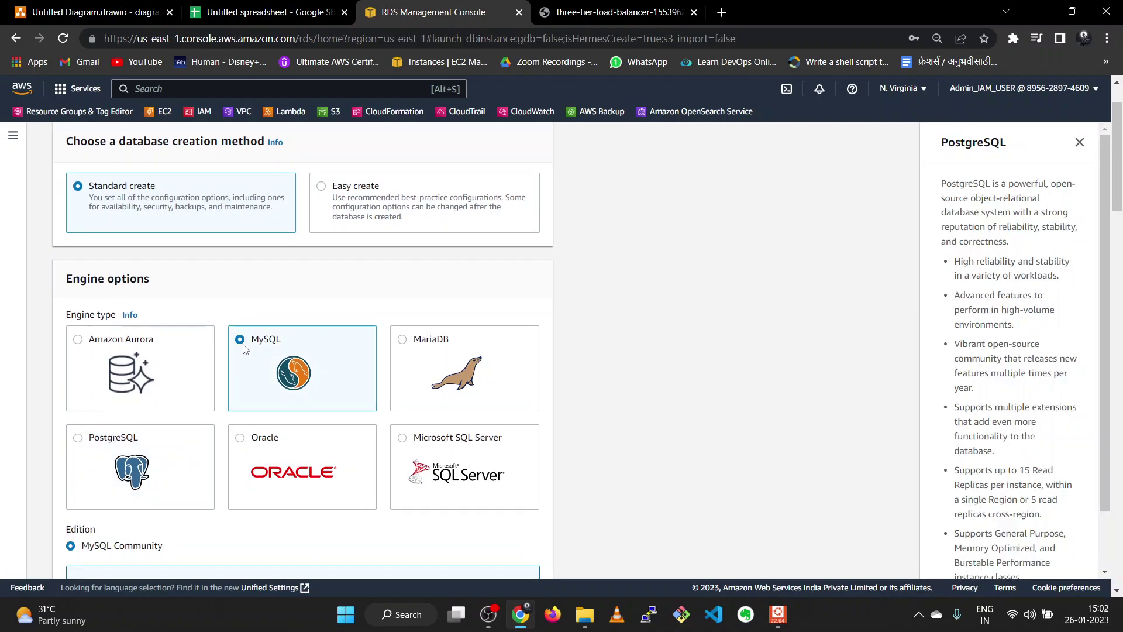
scroll(266, 359, "down", 3)
scroll(265, 359, "down", 3)
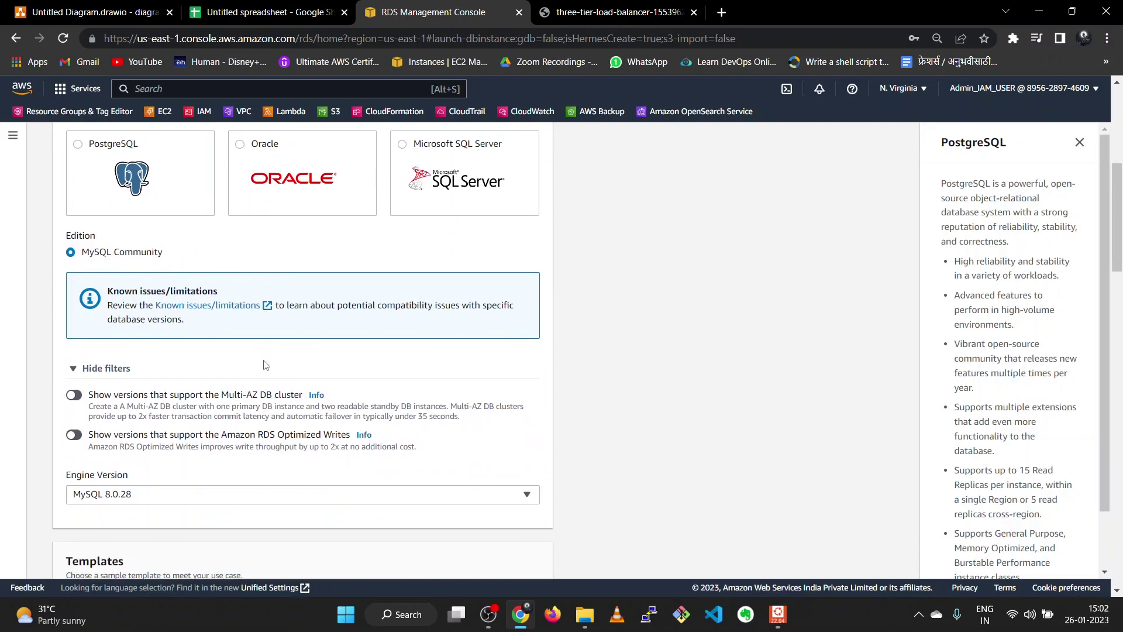
left_click(278, 354)
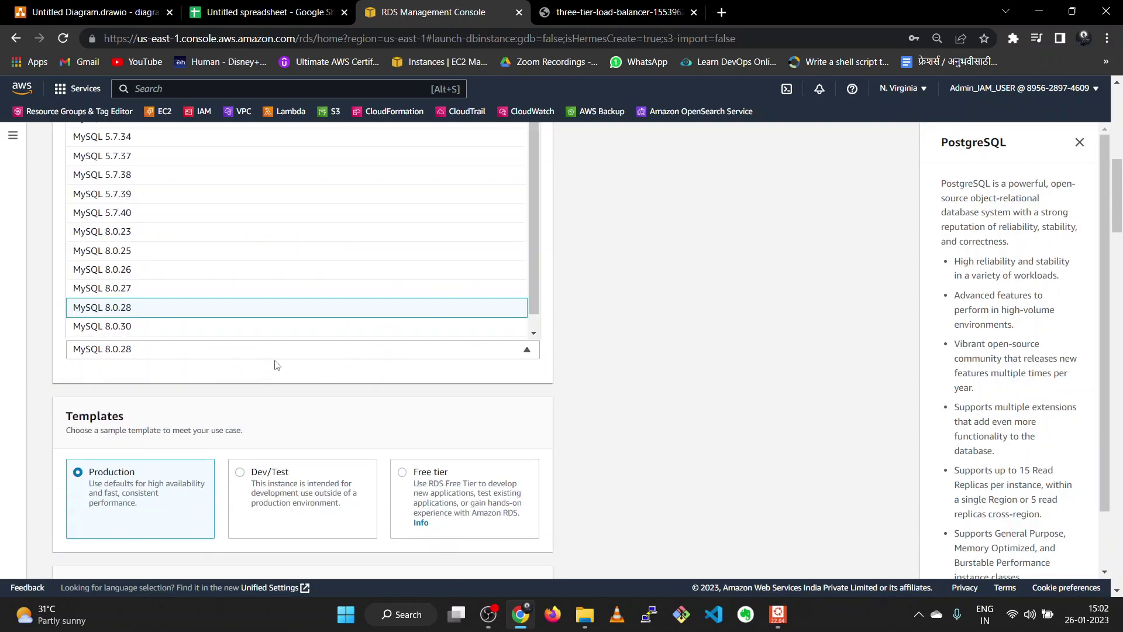
left_click(205, 327)
- Select the Free tier template instead of Dev/Test
scroll(221, 336, "down", 3)
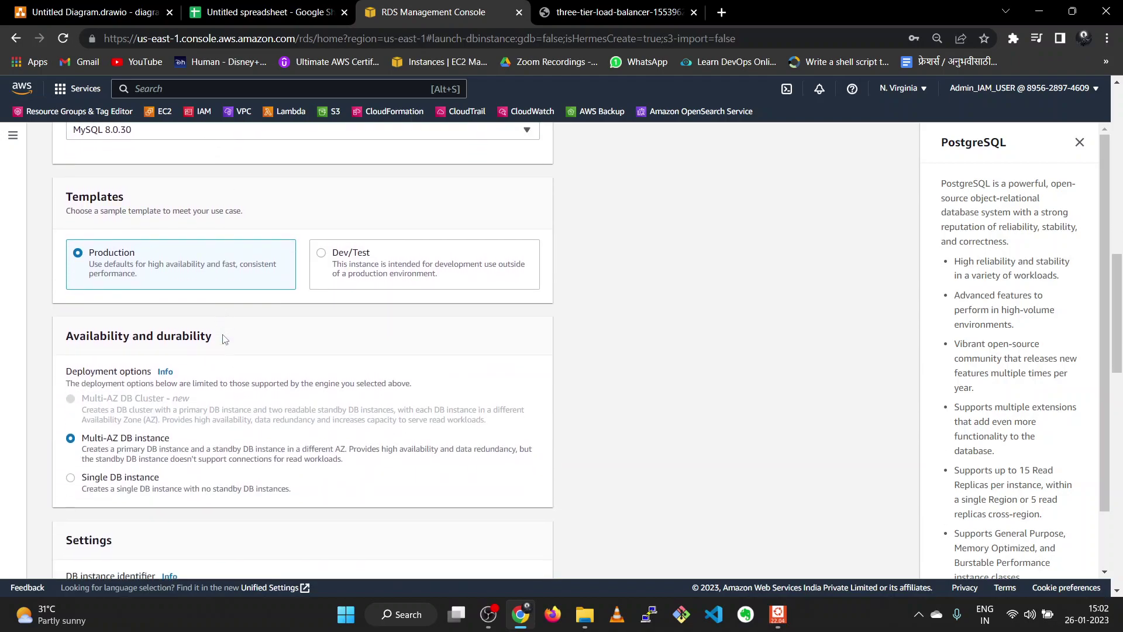
left_click(345, 268)
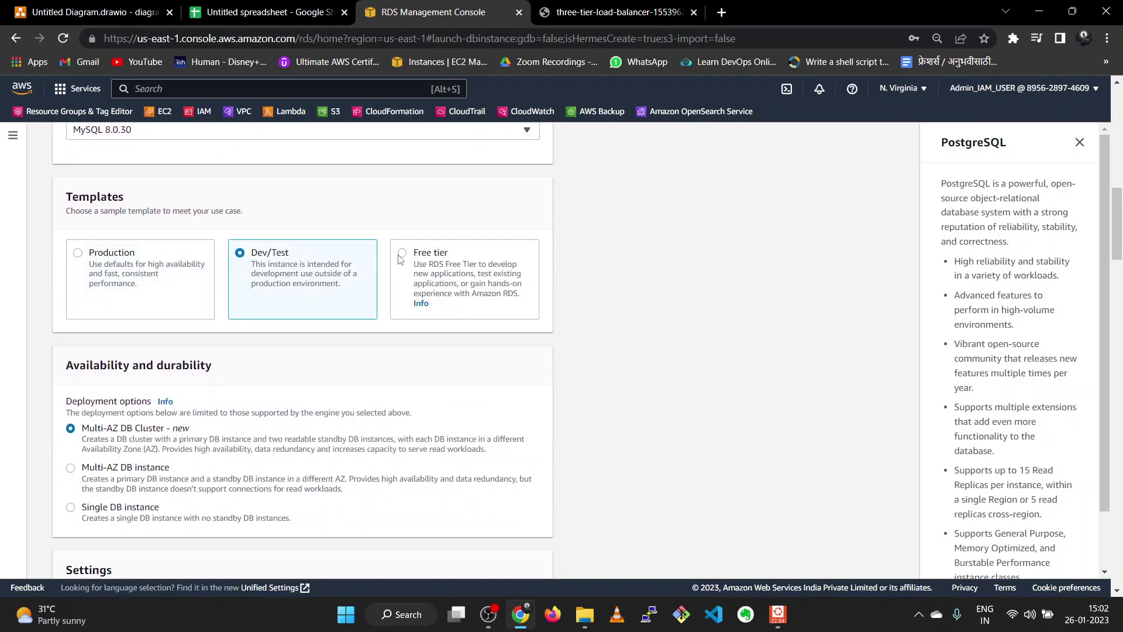
left_click(410, 261)
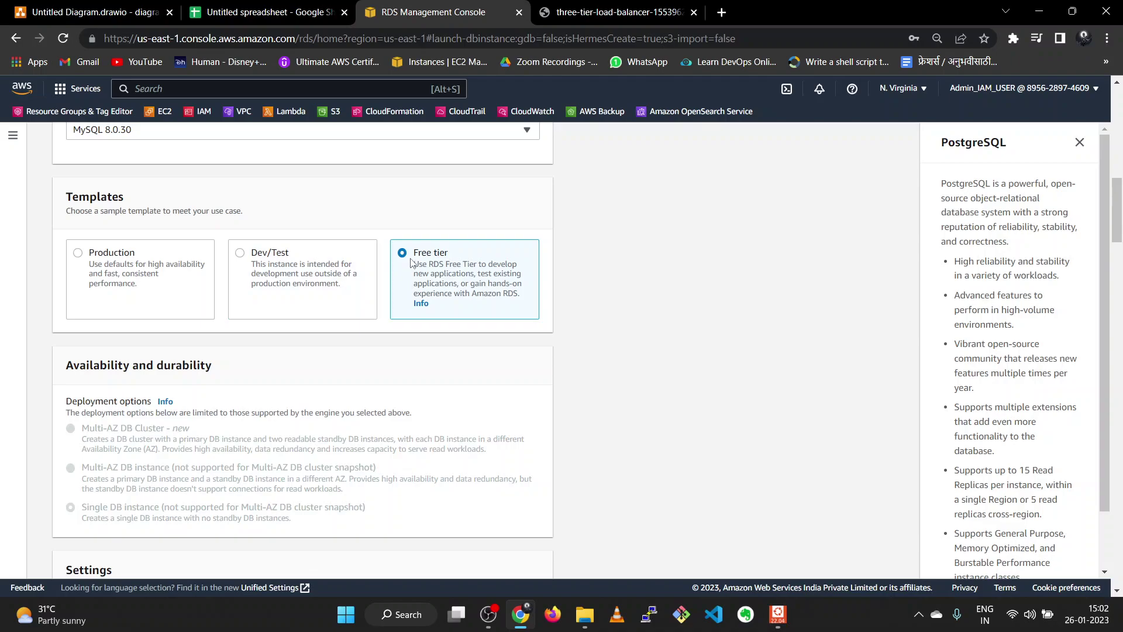
scroll(321, 326, "down", 5)
scroll(310, 331, "down", 1)
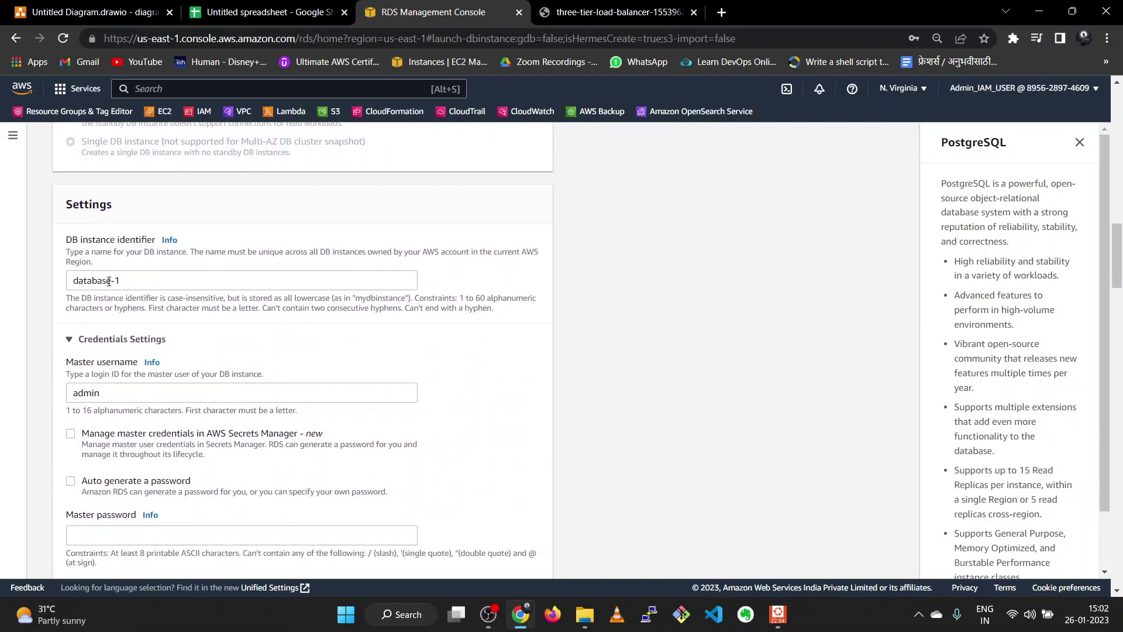
- Enter the admin user's master password and repeat it in the confirmation field
scroll(176, 290, "down", 1)
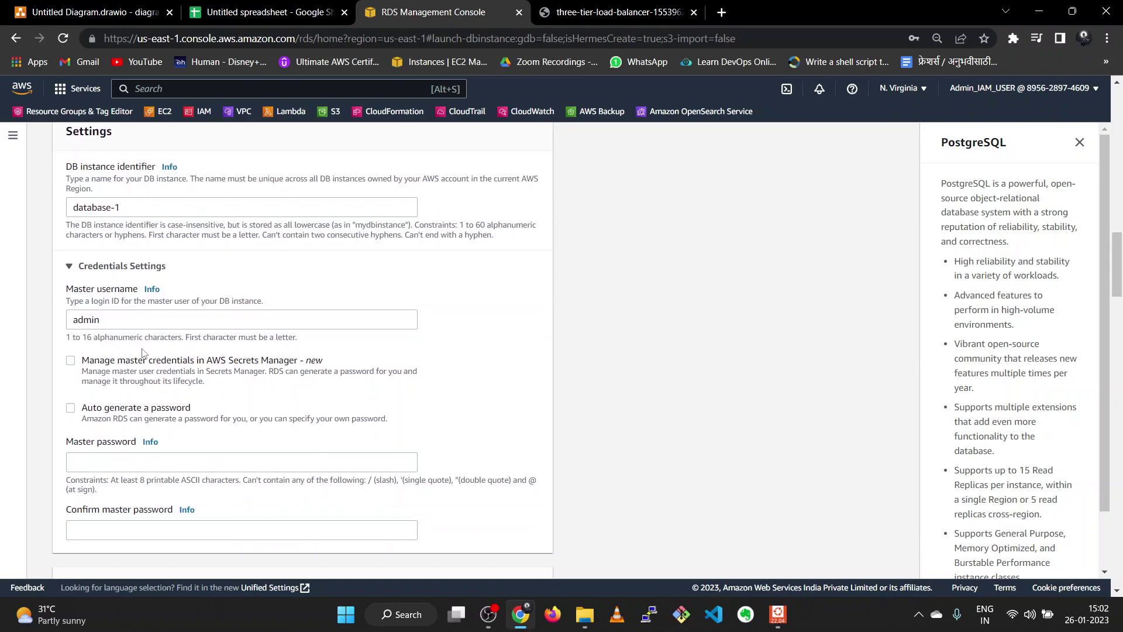
scroll(105, 316, "down", 4)
scroll(130, 270, "up", 3)
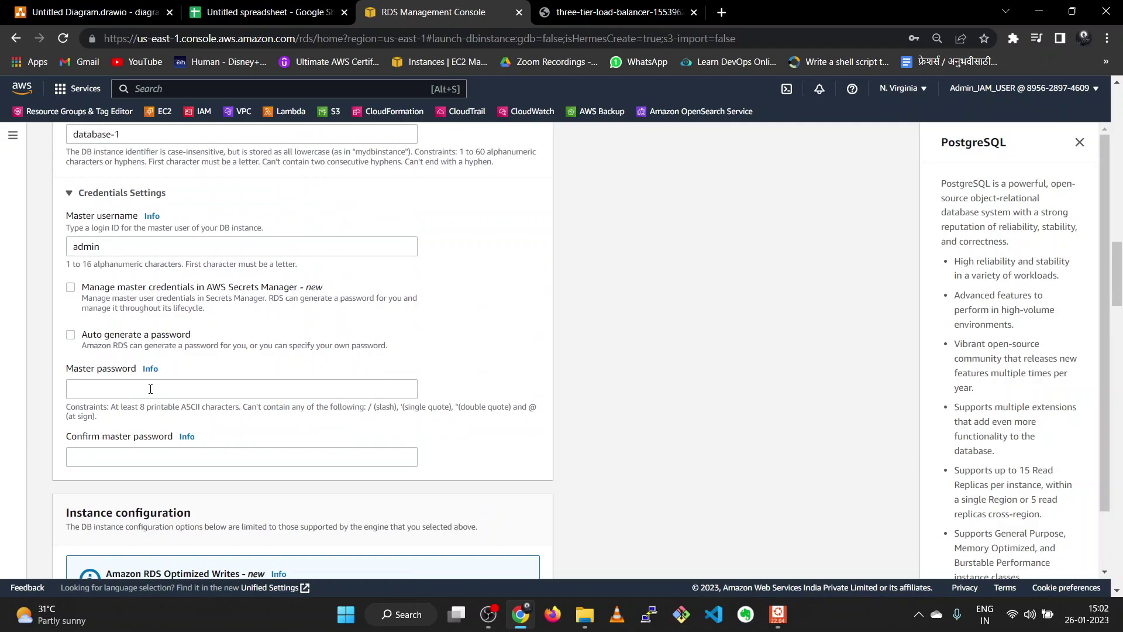
left_click(150, 390)
type("•")
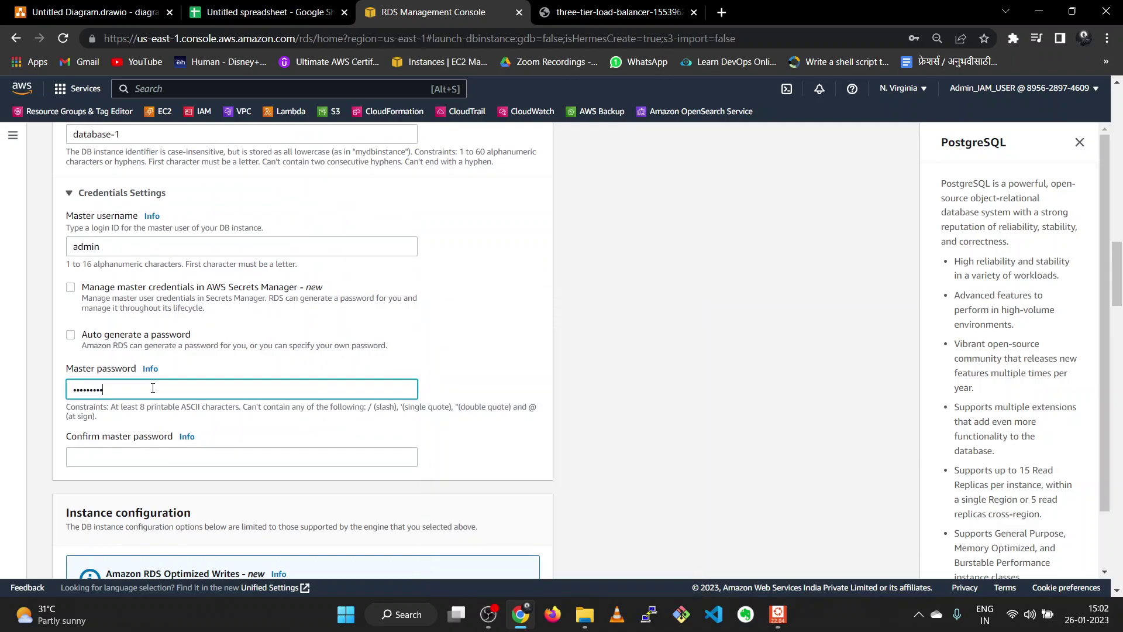
left_click(131, 455)
type("•")
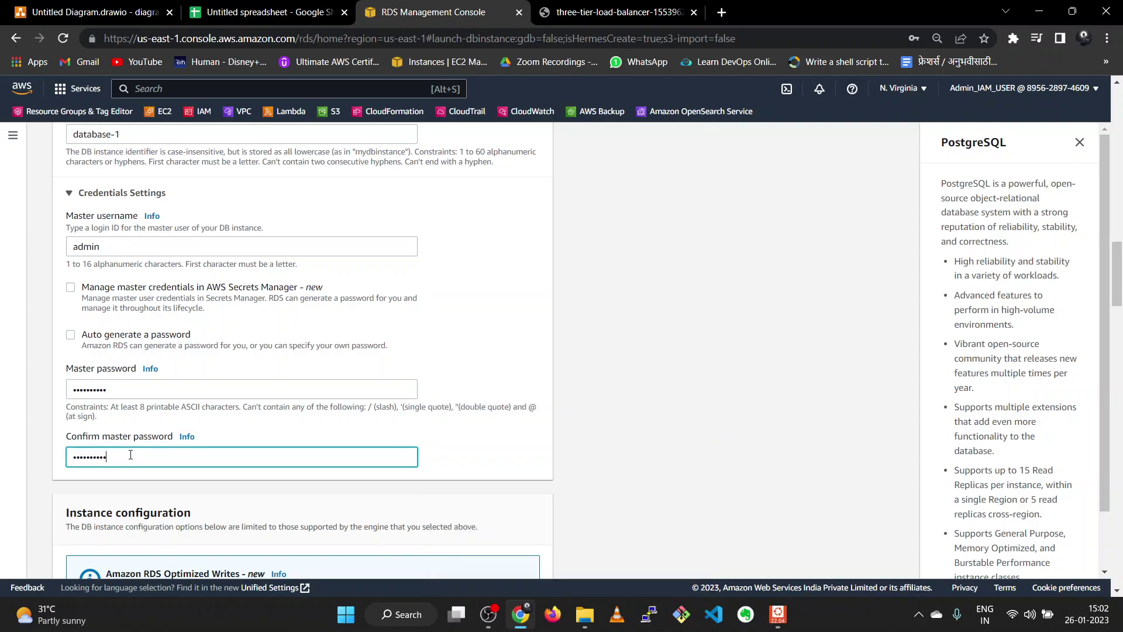
scroll(131, 454, "down", 7)
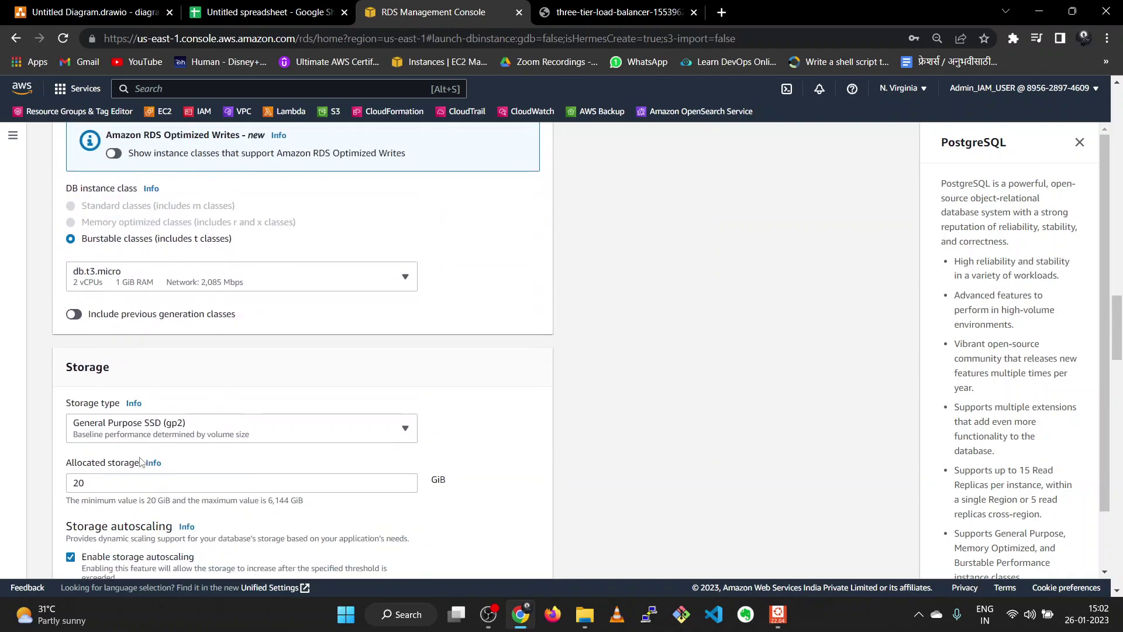
- Set the DB instance class to db.t2.micro
left_click(115, 284)
left_click(91, 324)
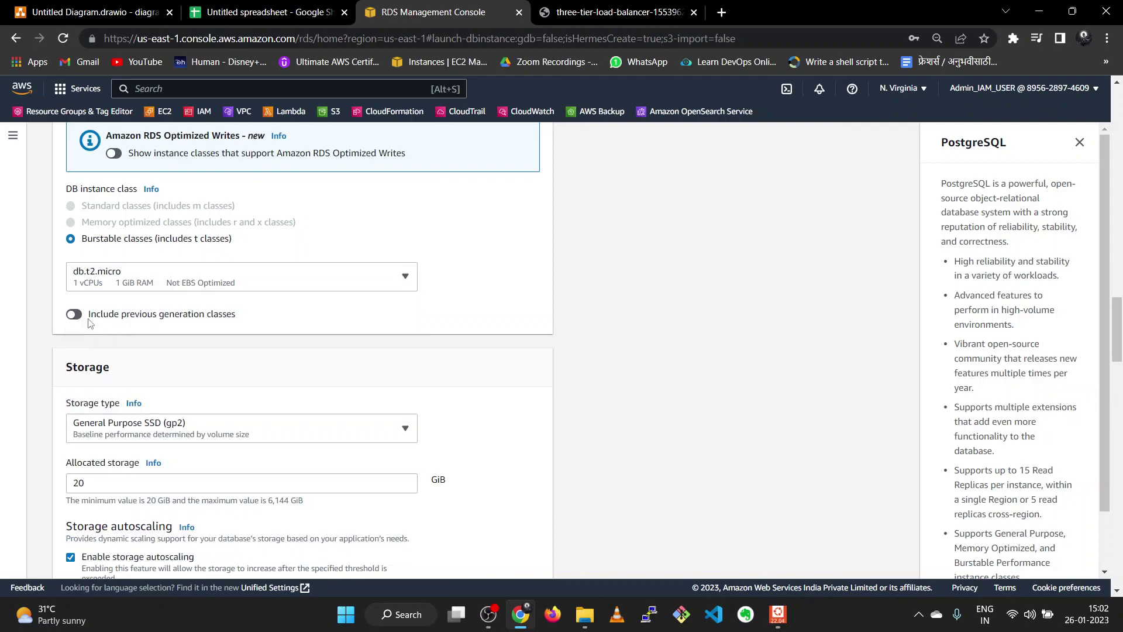
scroll(188, 336, "down", 1)
scroll(188, 337, "down", 1)
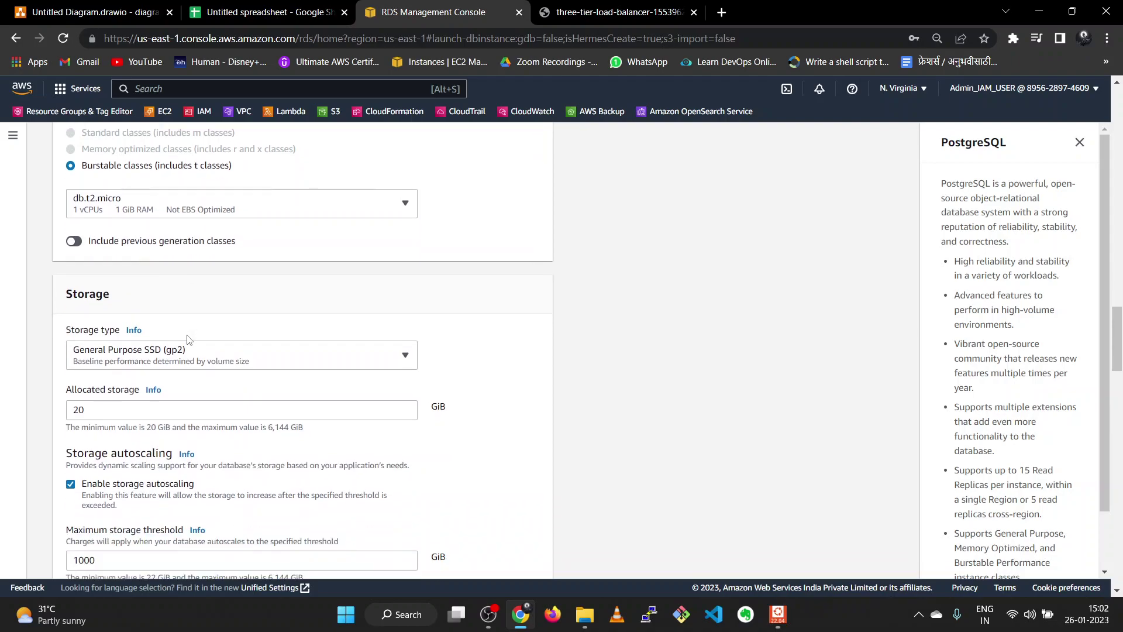
scroll(187, 340, "down", 1)
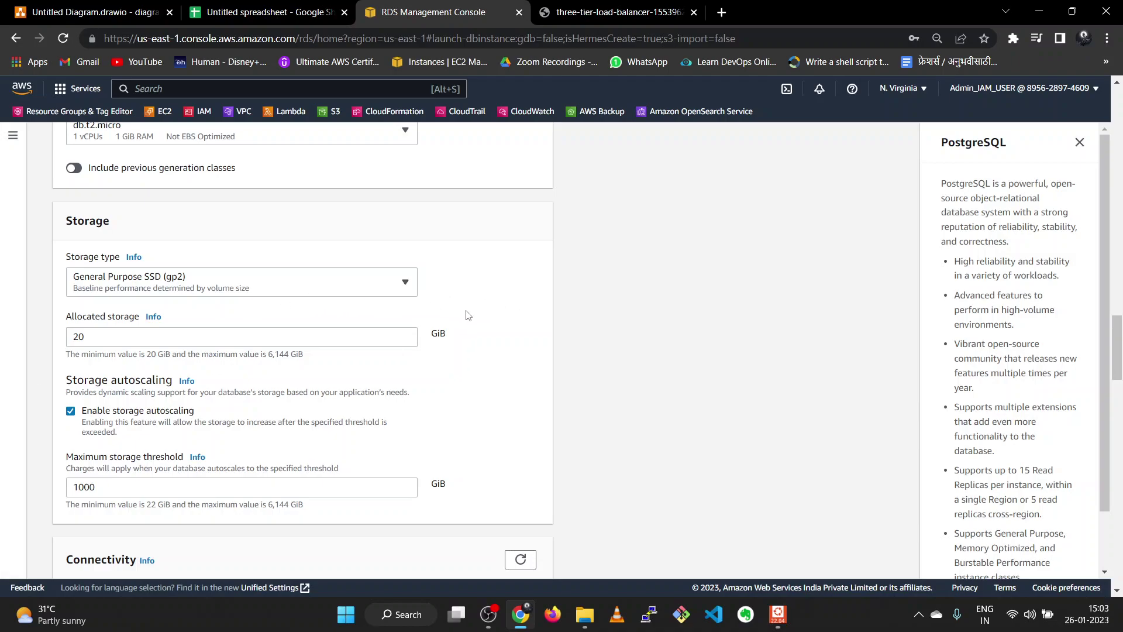
scroll(468, 316, "down", 1)
scroll(468, 316, "down", 3)
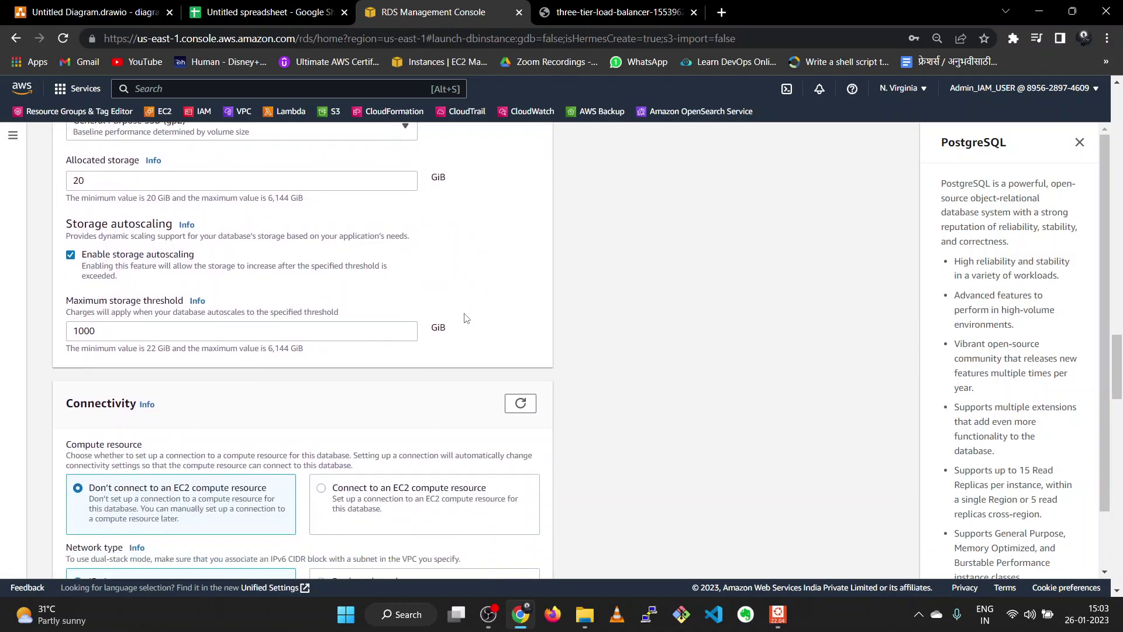
scroll(450, 333, "down", 2)
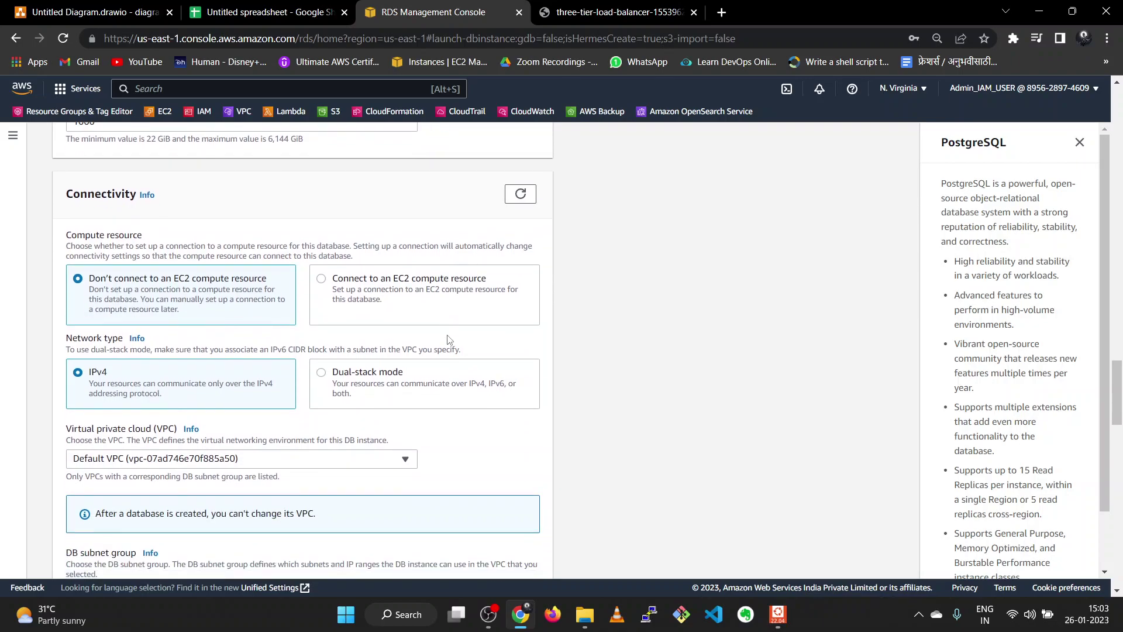
- Place the database in the three-tier-VPC-vpc network under Connectivity
left_click(308, 391)
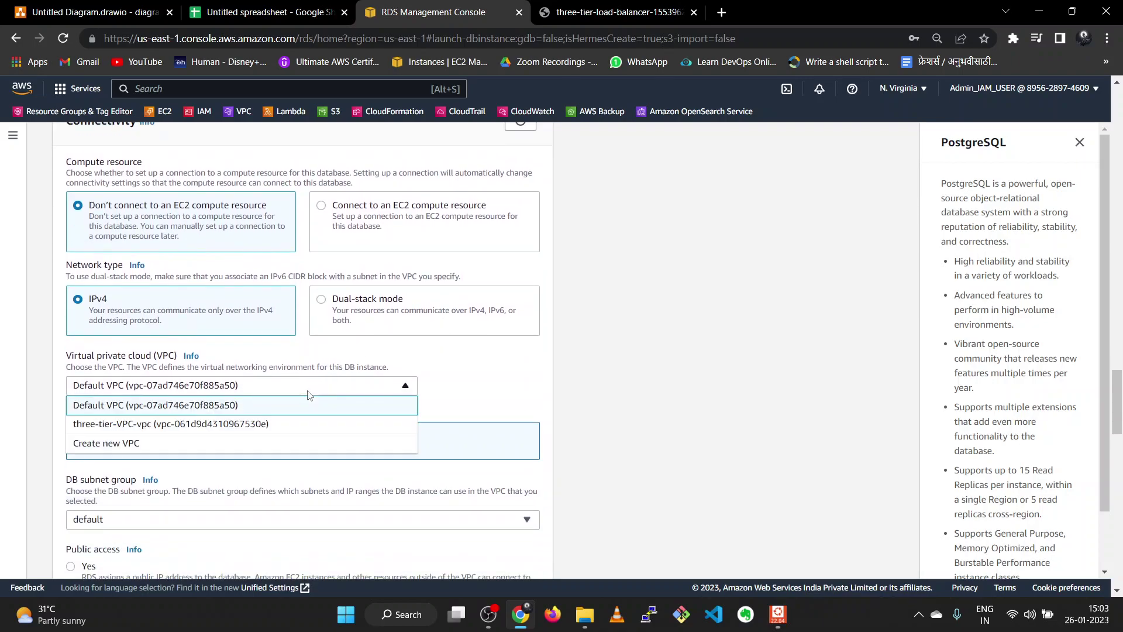
left_click(302, 424)
scroll(304, 426, "down", 1)
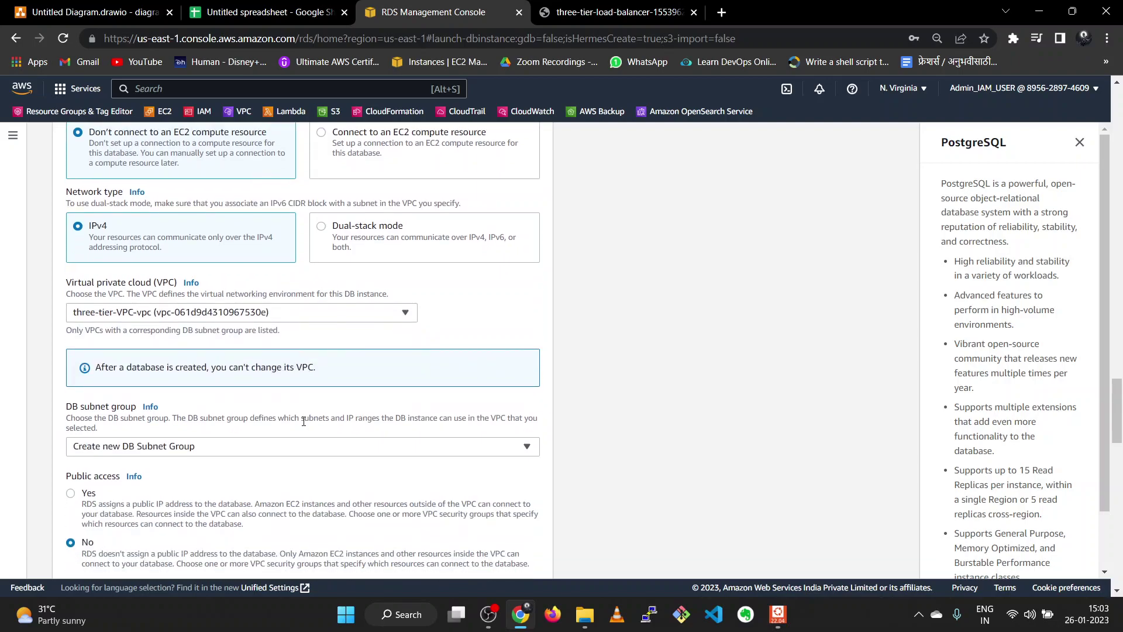
scroll(303, 422, "down", 1)
scroll(303, 425, "down", 2)
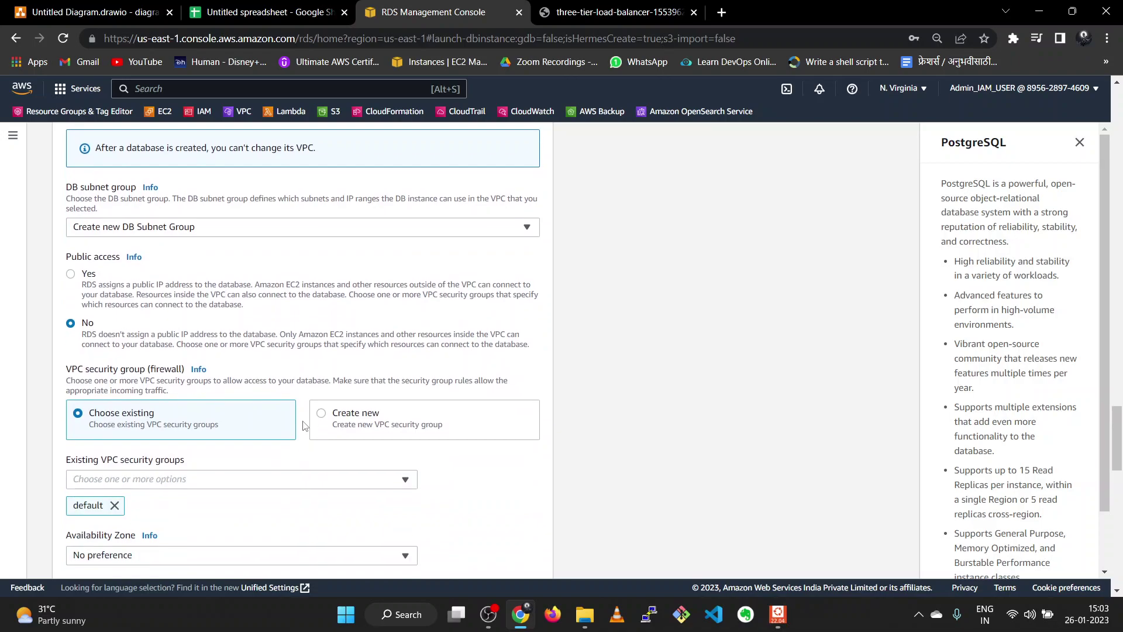
scroll(304, 426, "down", 1)
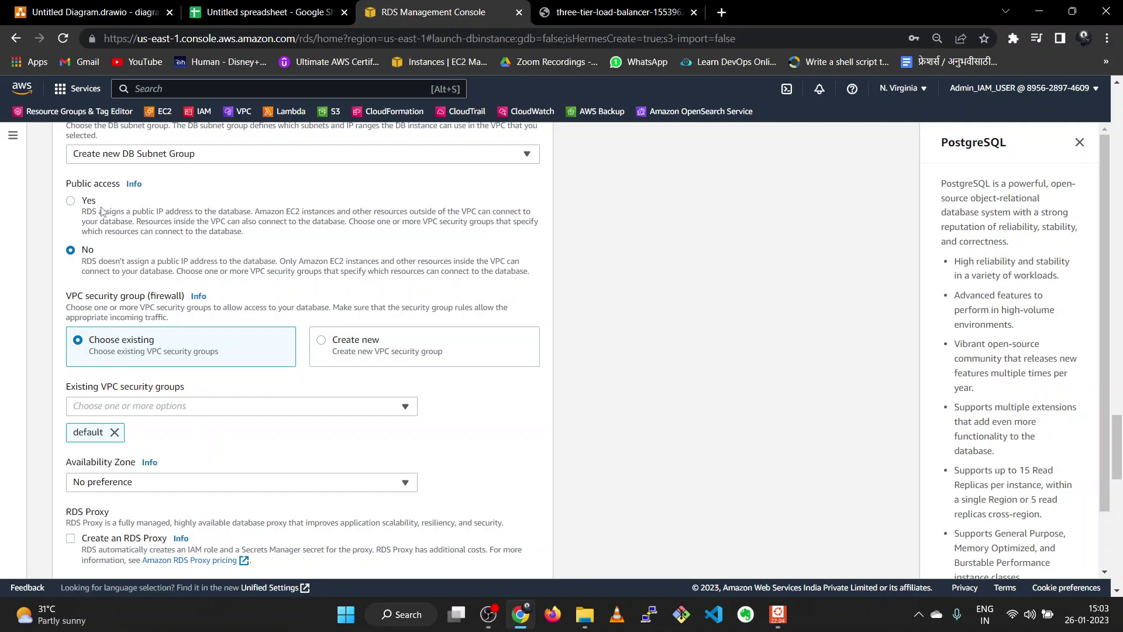
scroll(216, 297, "down", 4)
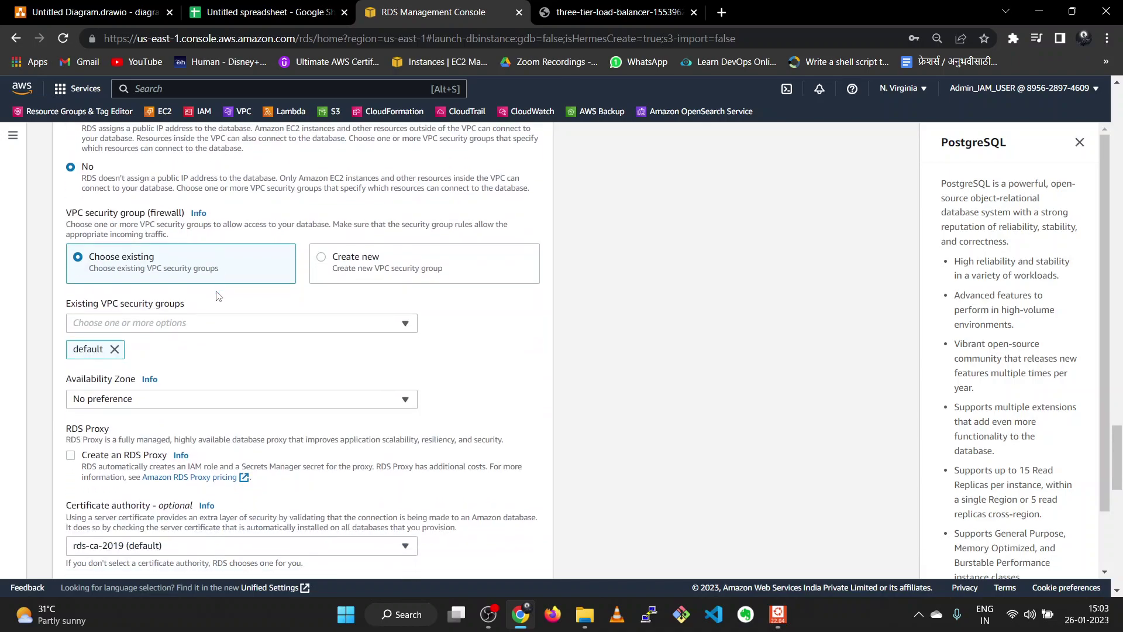
scroll(217, 299, "down", 1)
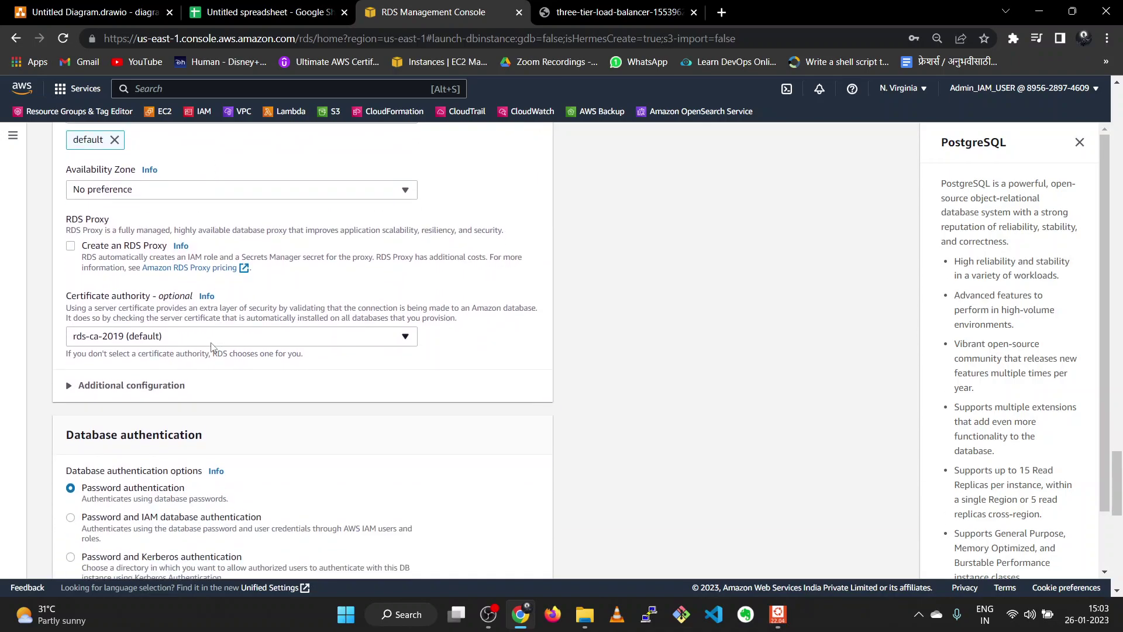
scroll(211, 347, "down", 4)
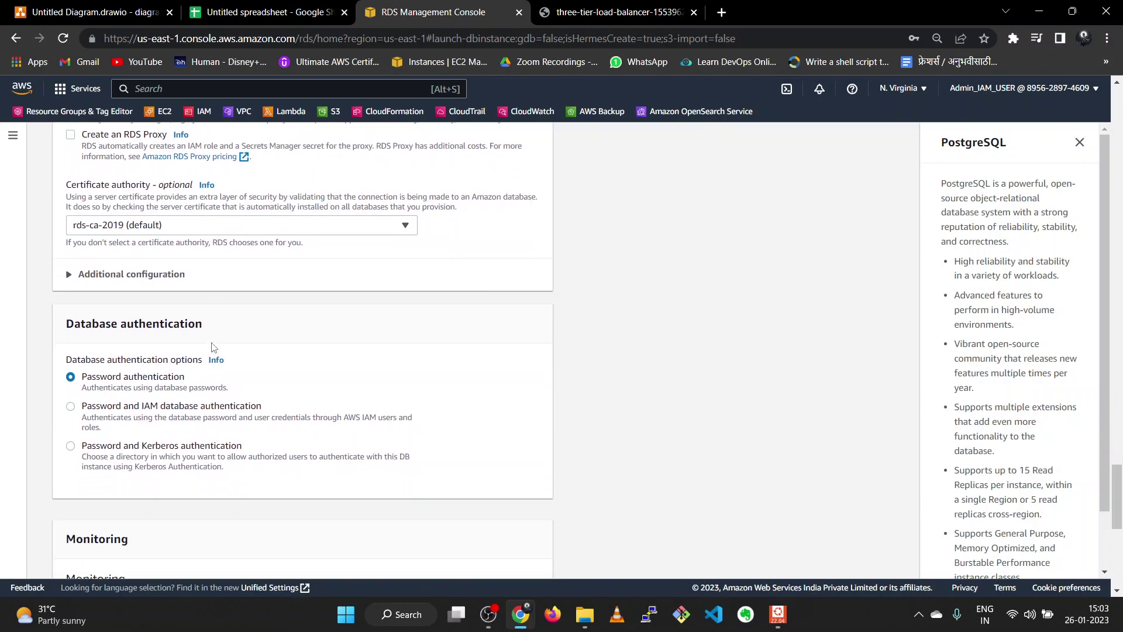
scroll(212, 349, "down", 4)
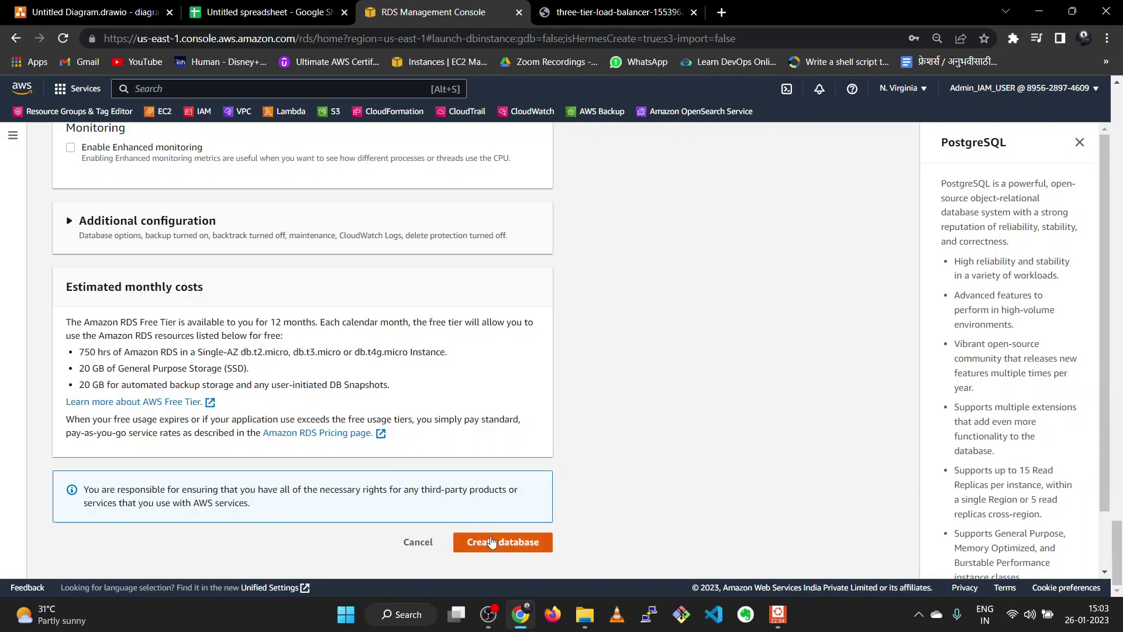
- Clear and re-enter the master password and its confirmation so both match
scroll(493, 544, "up", 15)
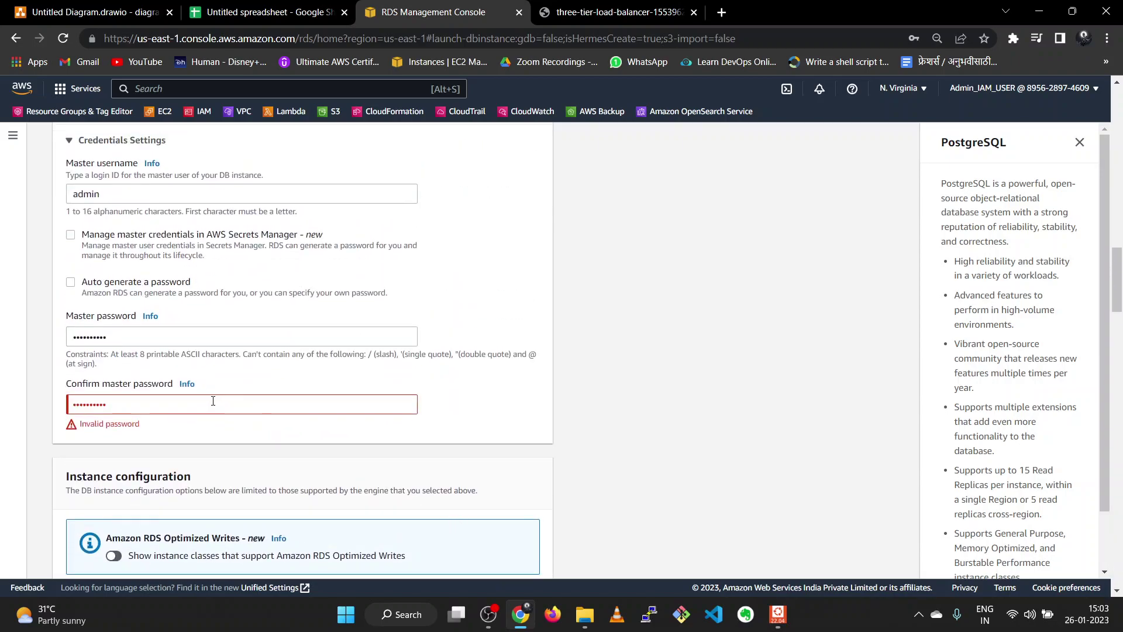
left_click(202, 337)
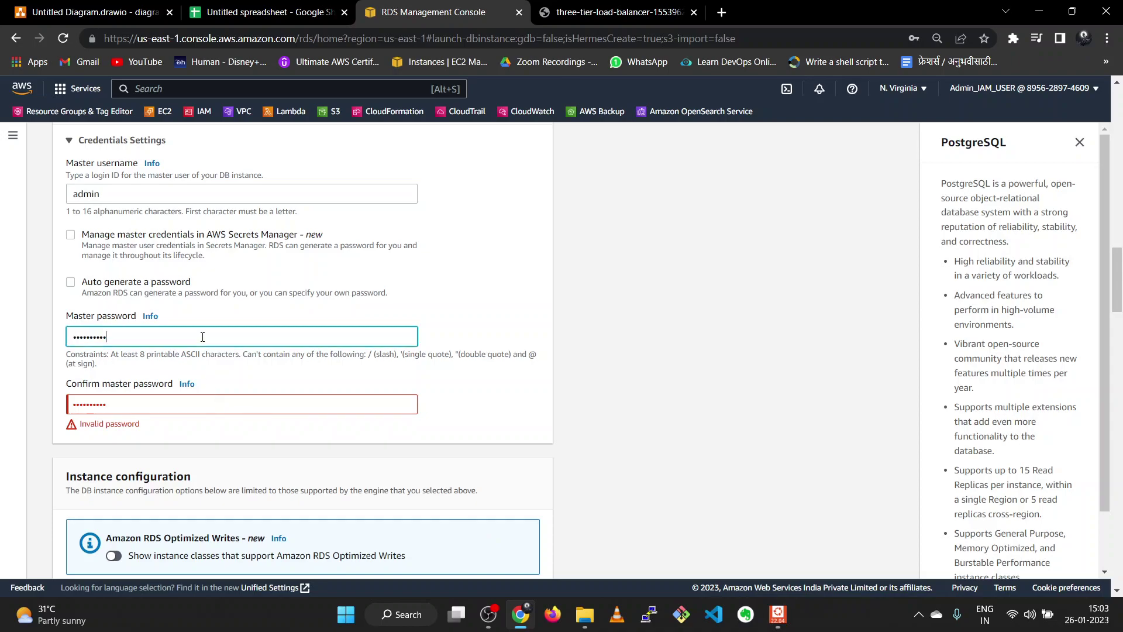
key("ctrl+a")
key("BackSpace")
type("ad")
left_click(165, 401)
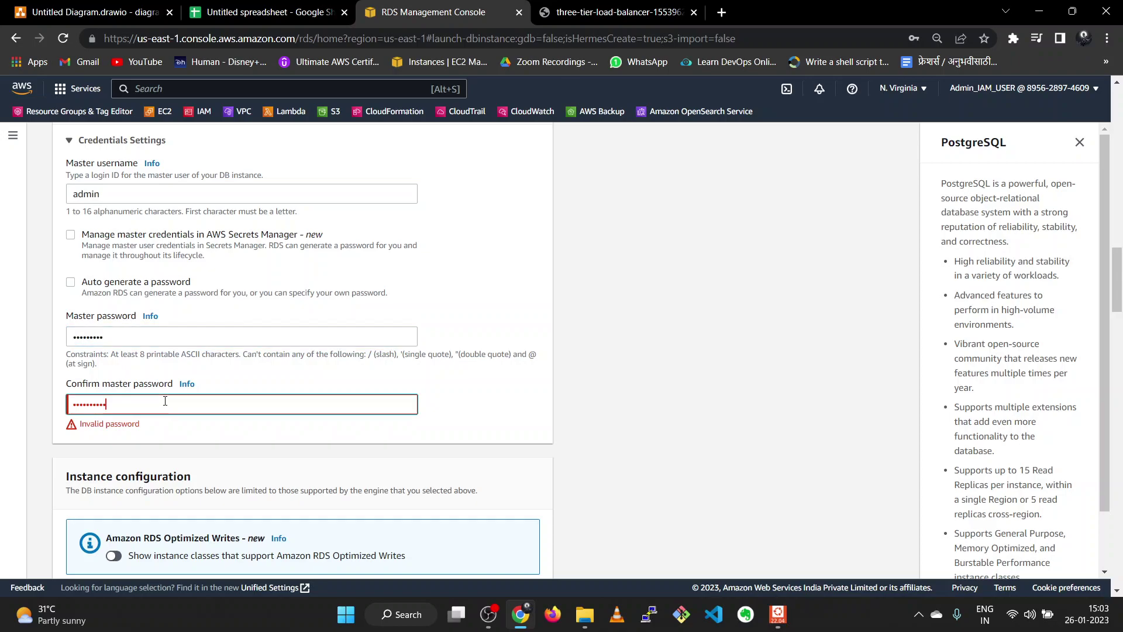
key("ctrl+a")
key("BackSpace")
type("a")
- Submit the form with Create database to launch the free-tier MySQL instance
scroll(171, 413, "down", 4)
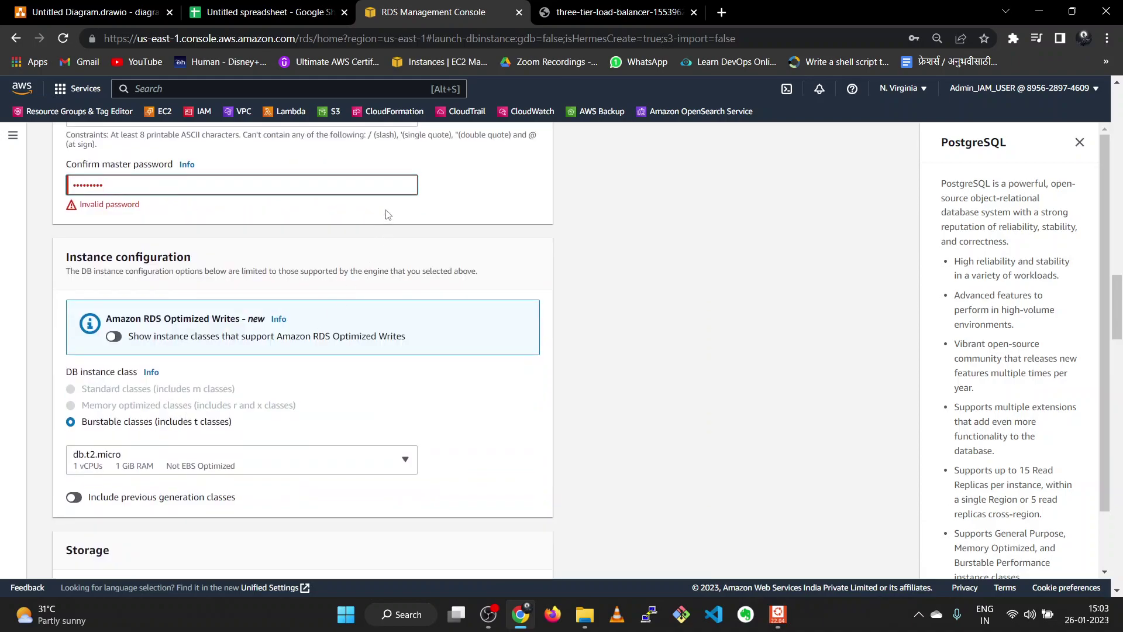
scroll(448, 215, "down", 20)
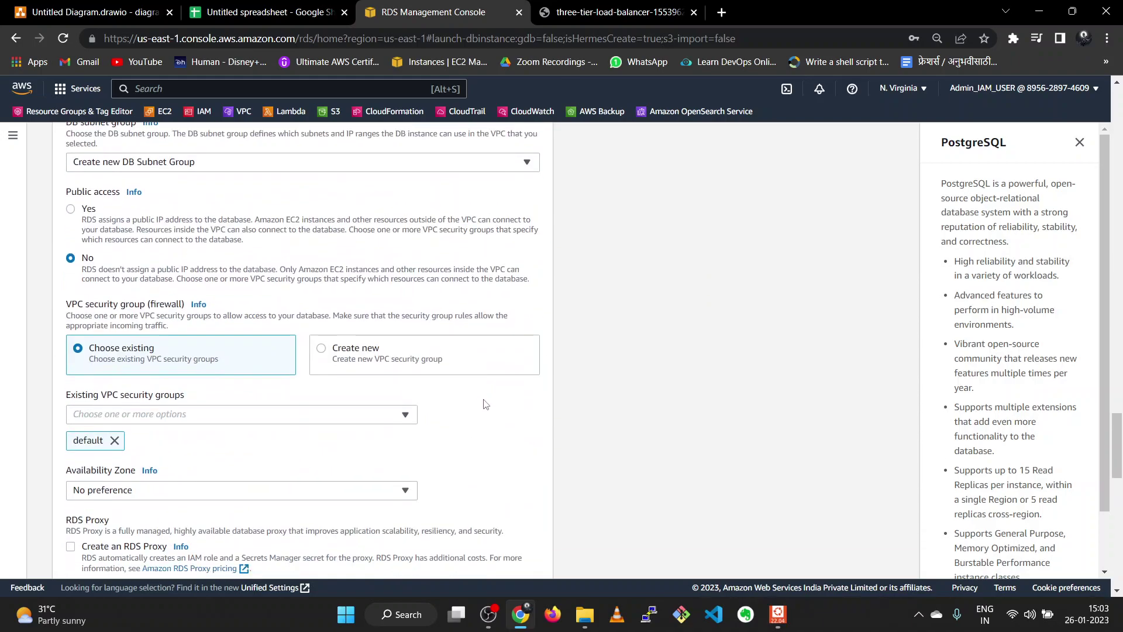
scroll(499, 466, "down", 6)
left_click(511, 542)
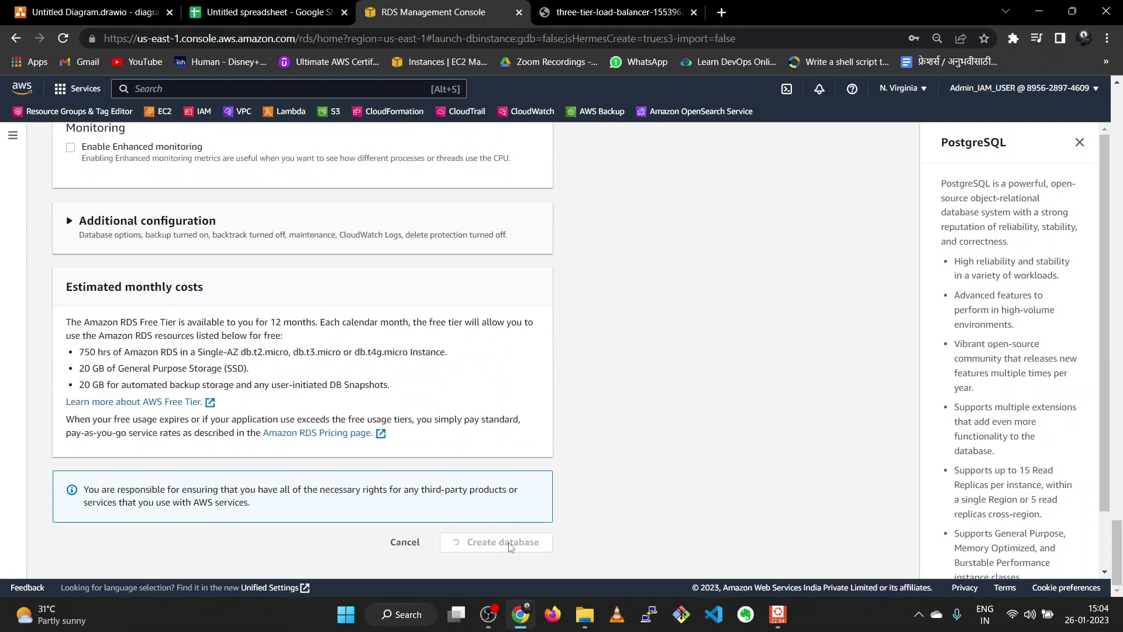
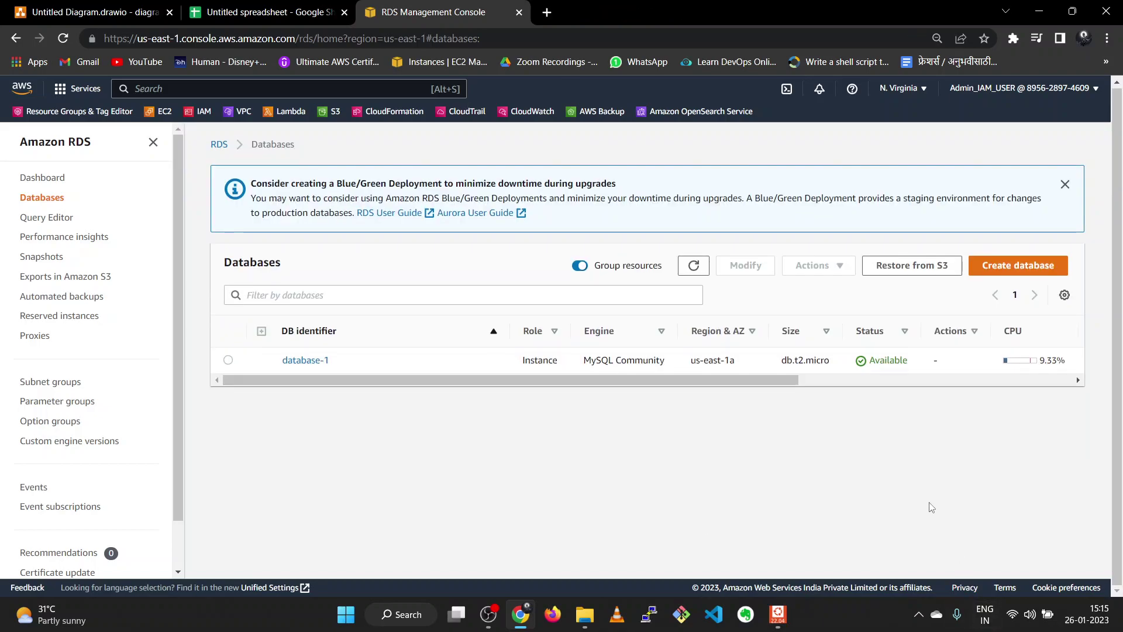
- Refresh the RDS databases list, then copy private-ec2-1's private IP 10.0.128.10 from EC2 Instances
left_click(694, 265)
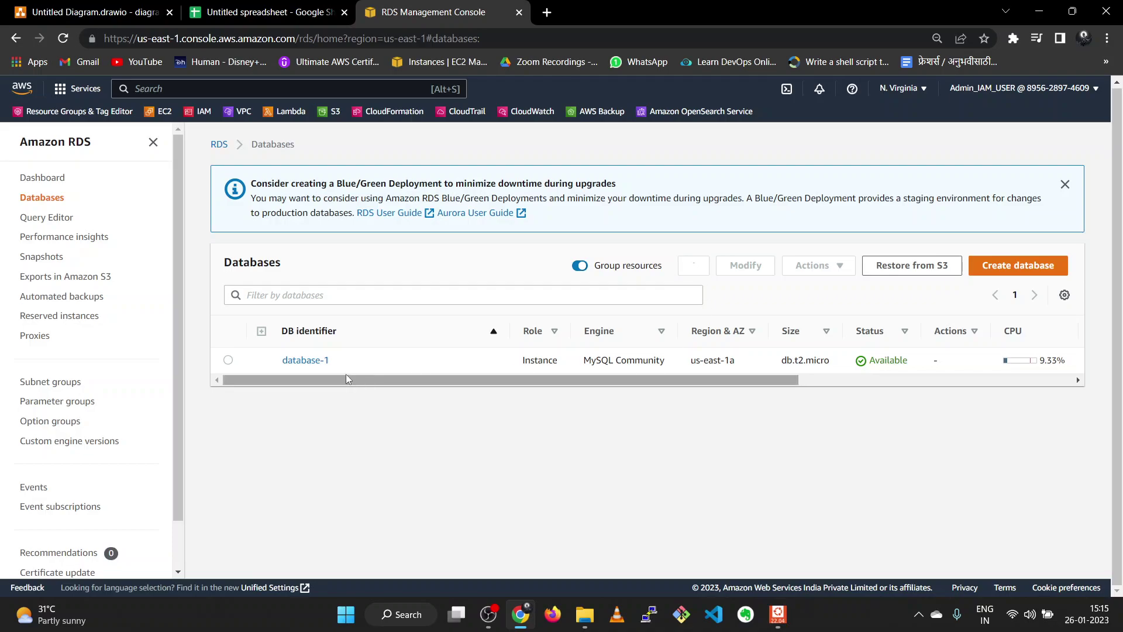
left_click_drag(396, 379, 430, 385)
left_click(401, 431)
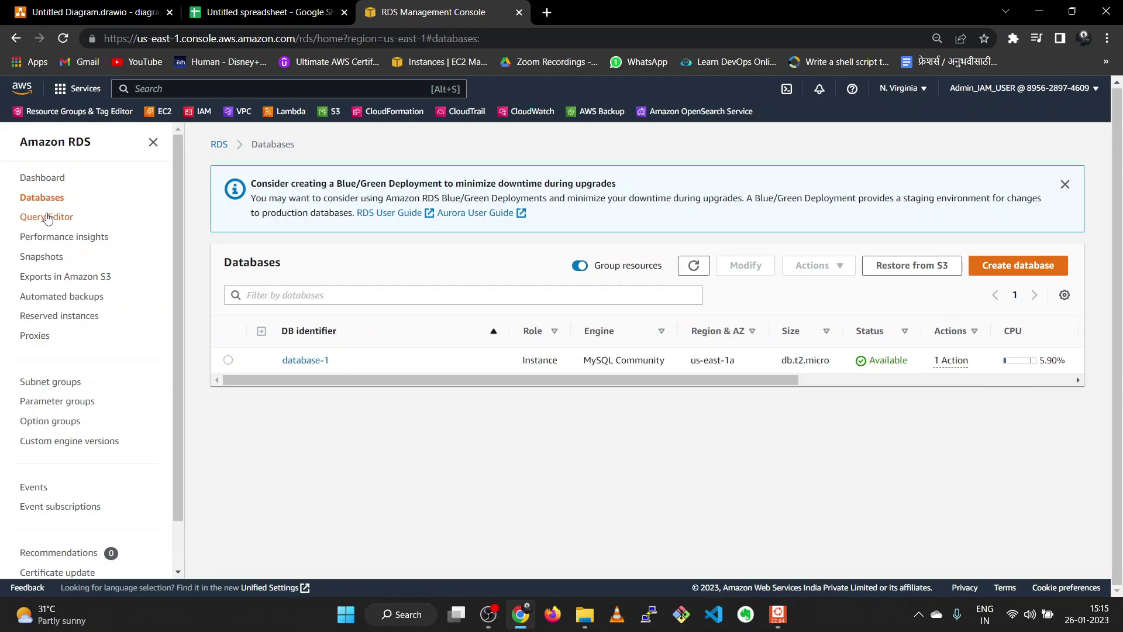
right_click(165, 113)
left_click(228, 127)
left_click(573, 19)
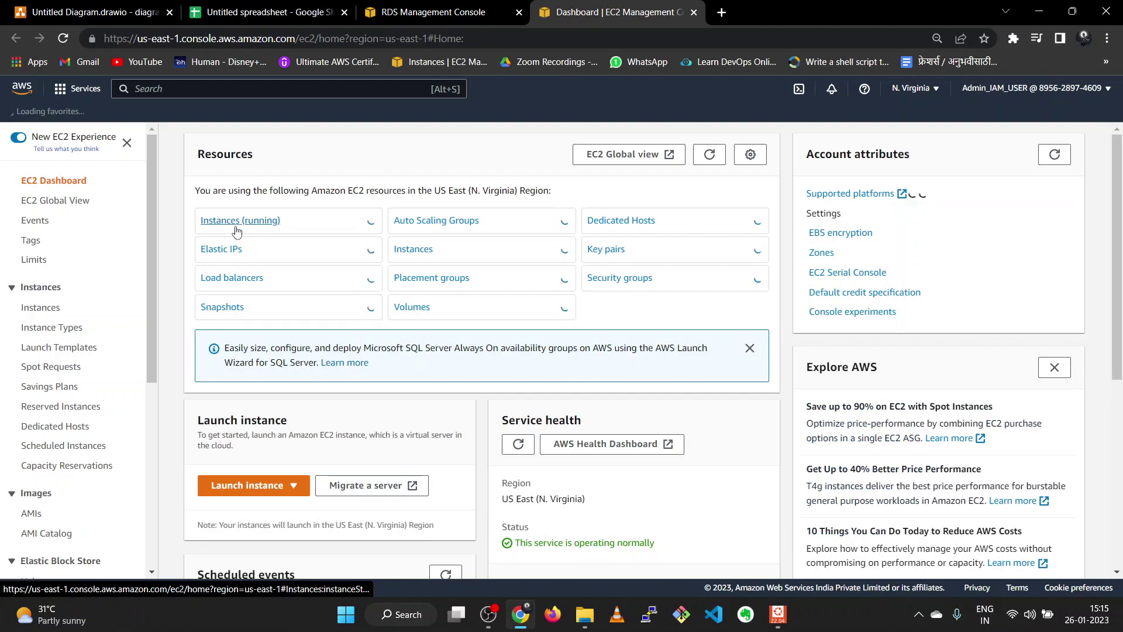
left_click(236, 225)
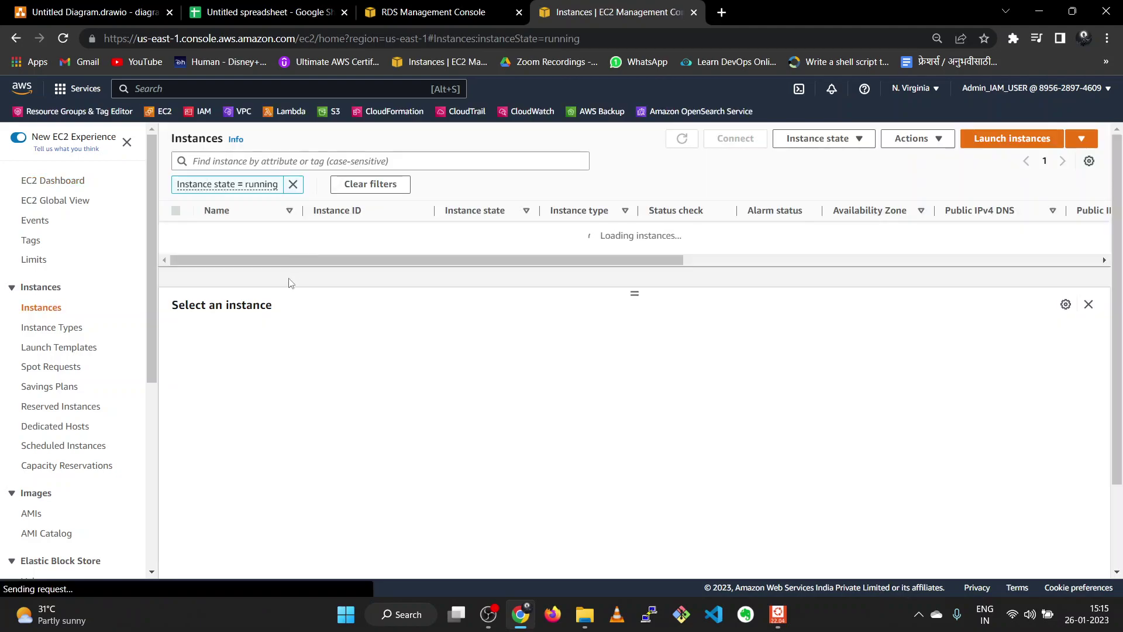
left_click(195, 256)
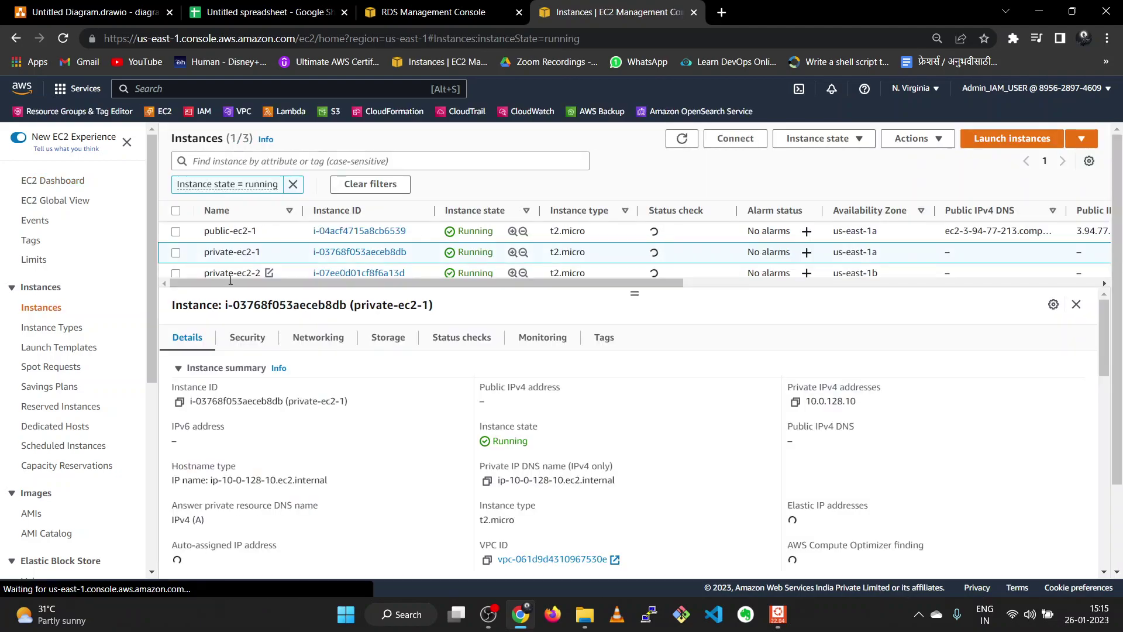
left_click(795, 403)
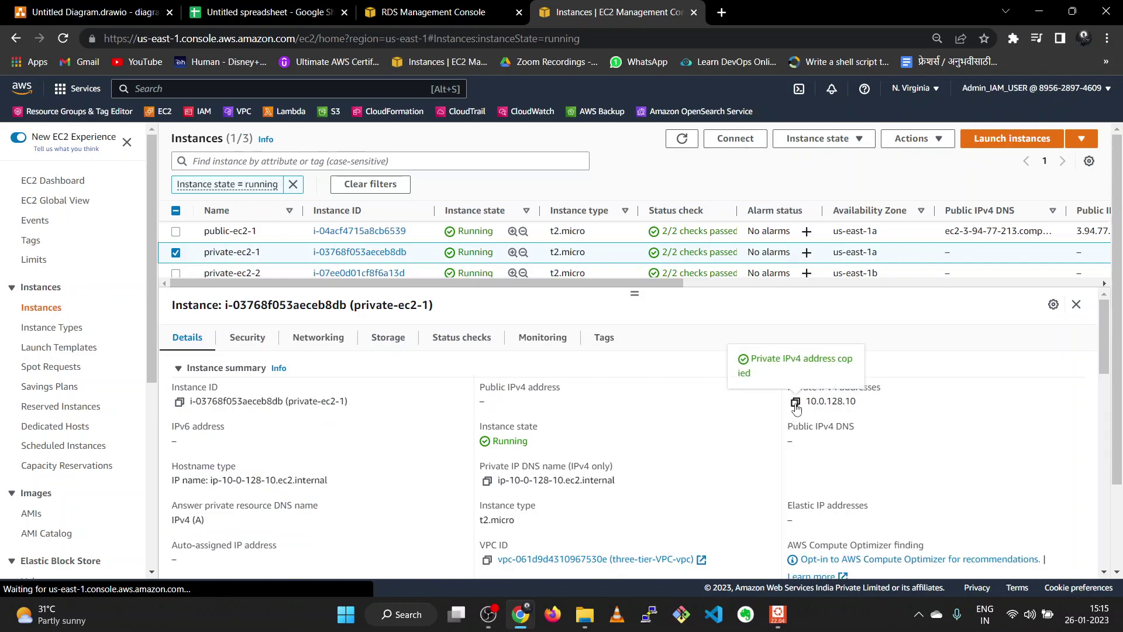
- Open database-1's default VPC security group sg-0d8ce4a0f43122809 from its RDS details
left_click(413, 11)
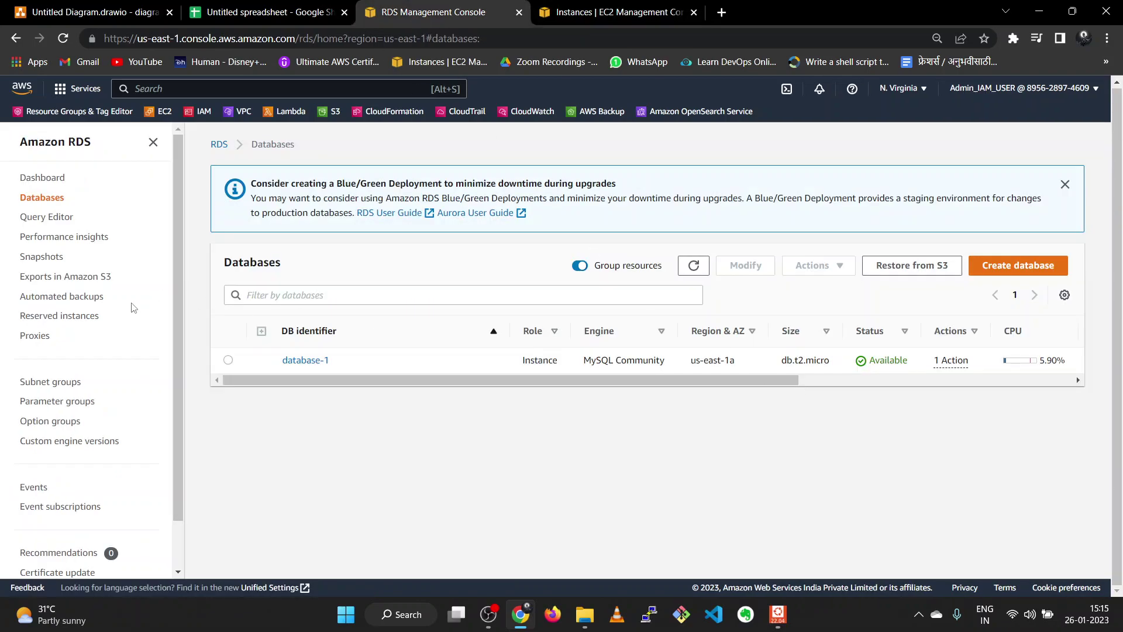
left_click(298, 360)
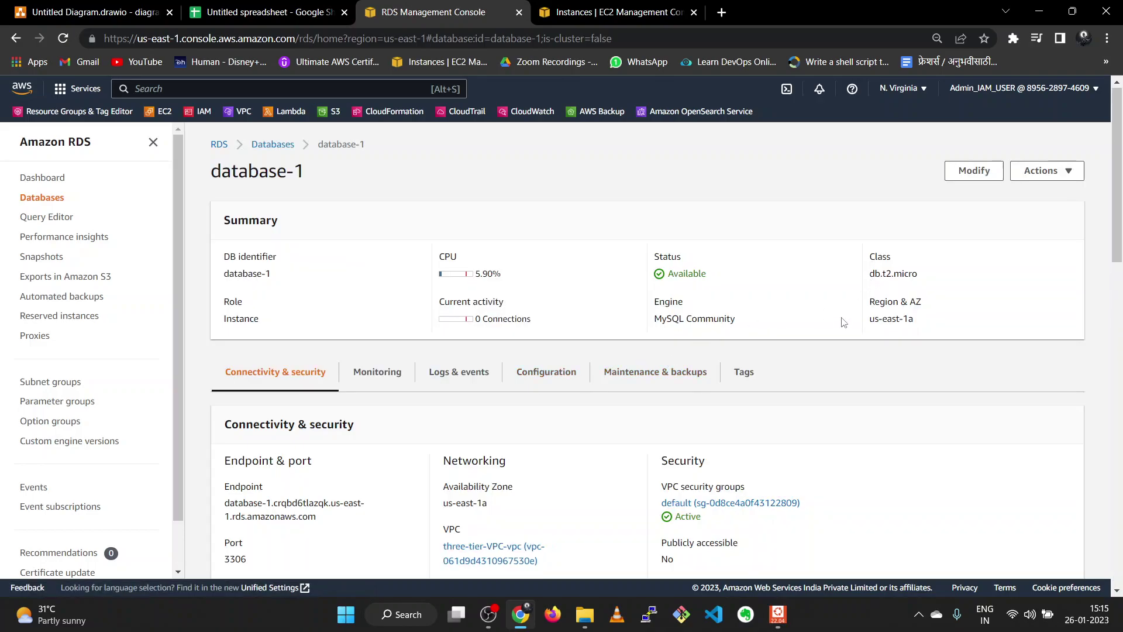
left_click(750, 502)
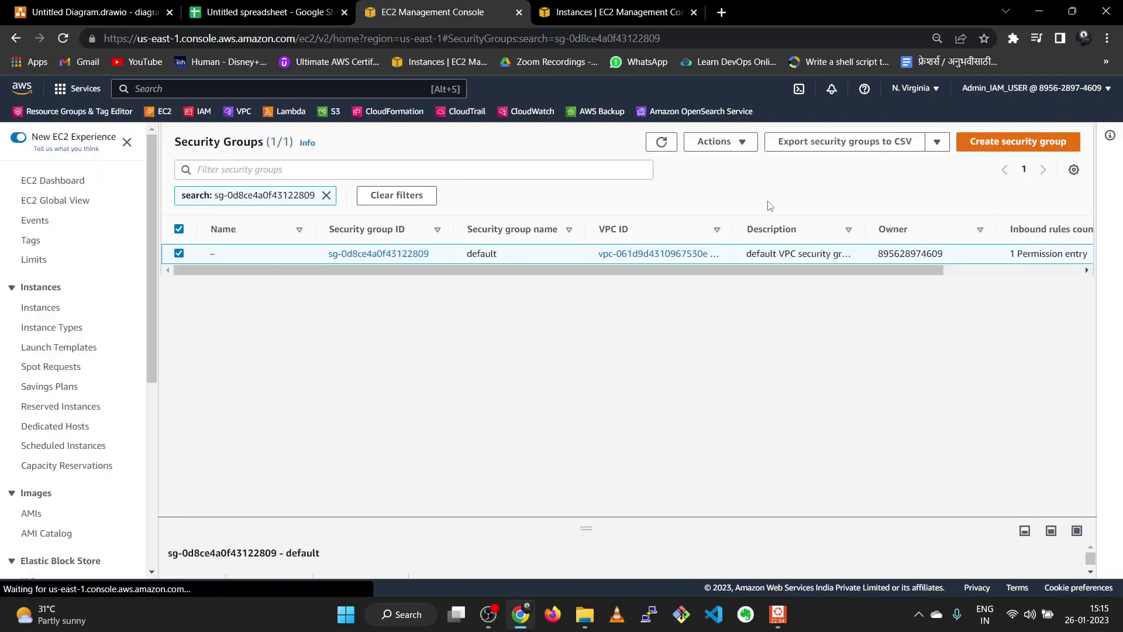
left_click(369, 253)
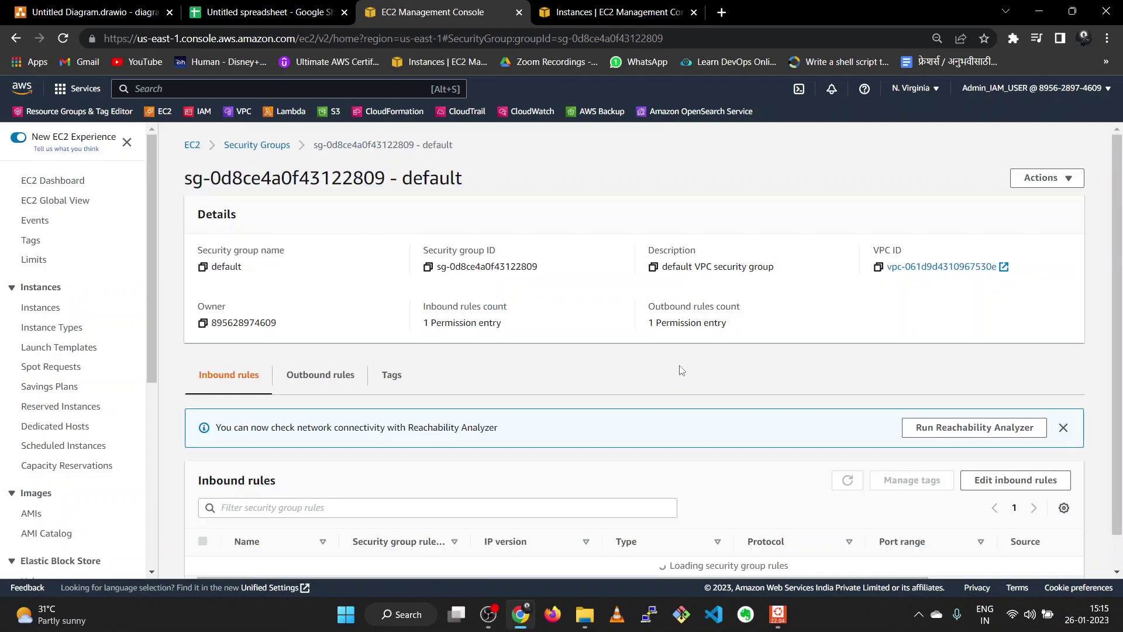
scroll(681, 370, "down", 1)
- Add a Custom TCP inbound rule with source 10.0.128.10/32
left_click(1014, 444)
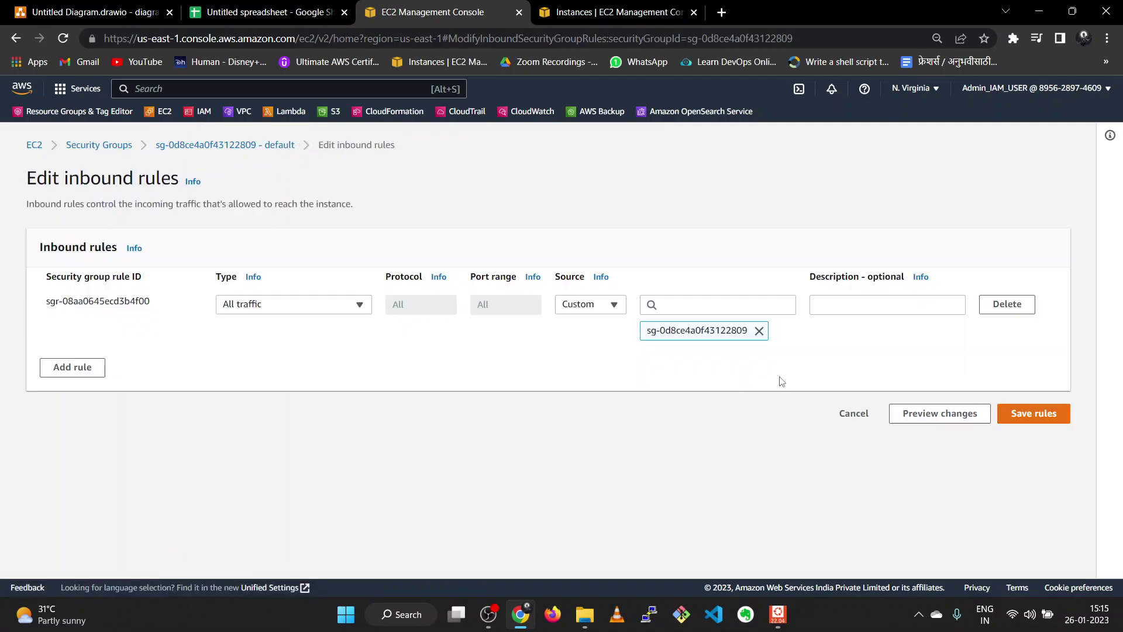
left_click(64, 367)
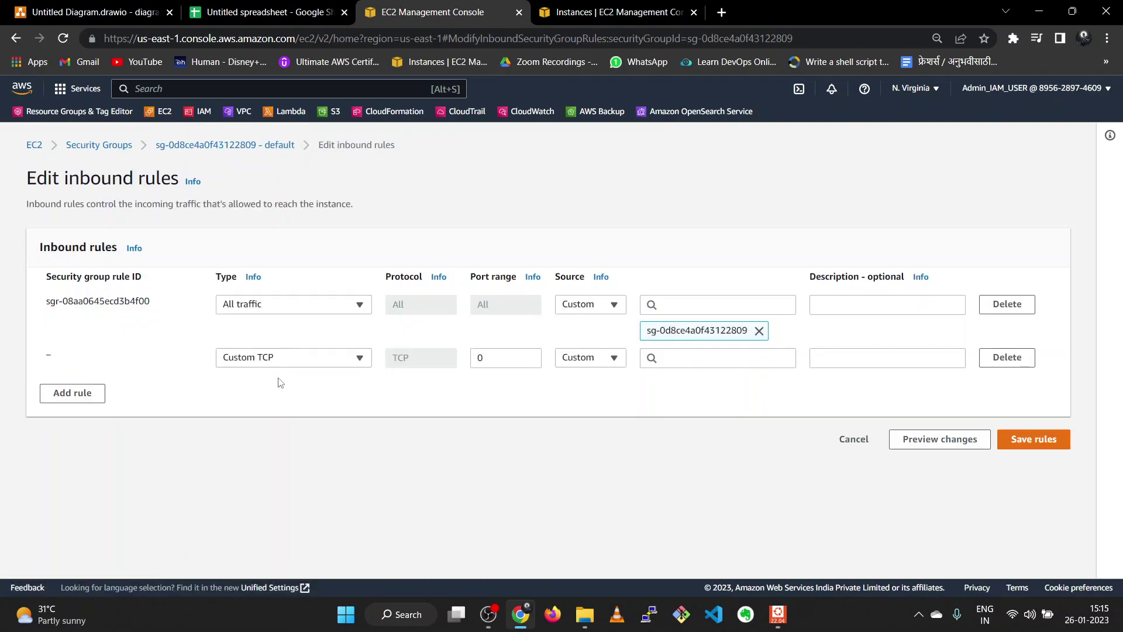
left_click(286, 359)
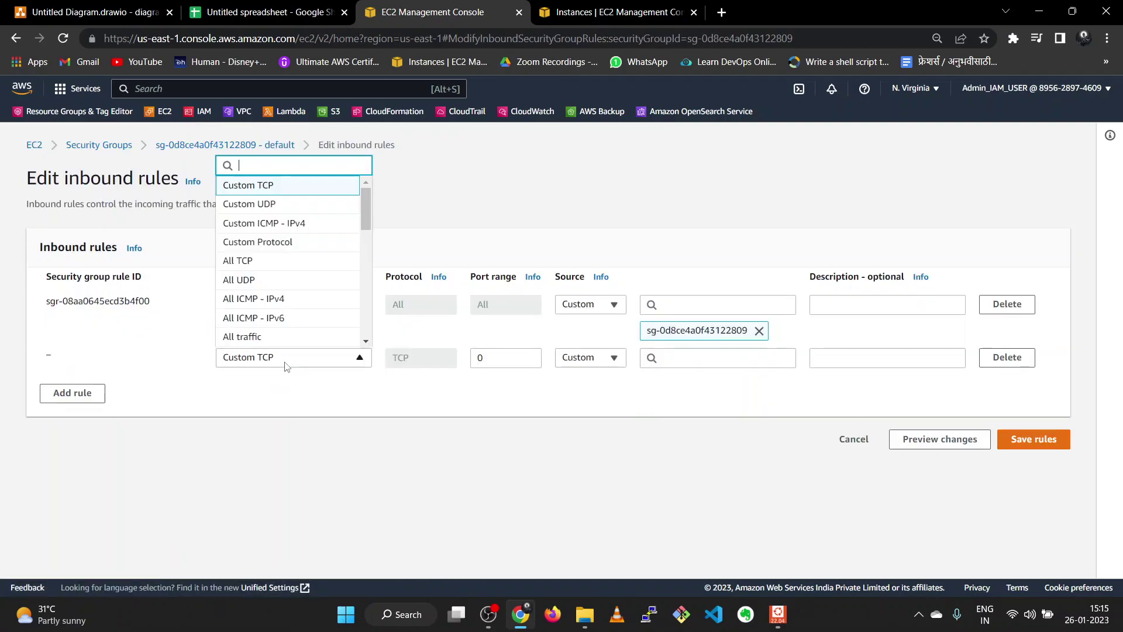
left_click(304, 189)
left_click(666, 359)
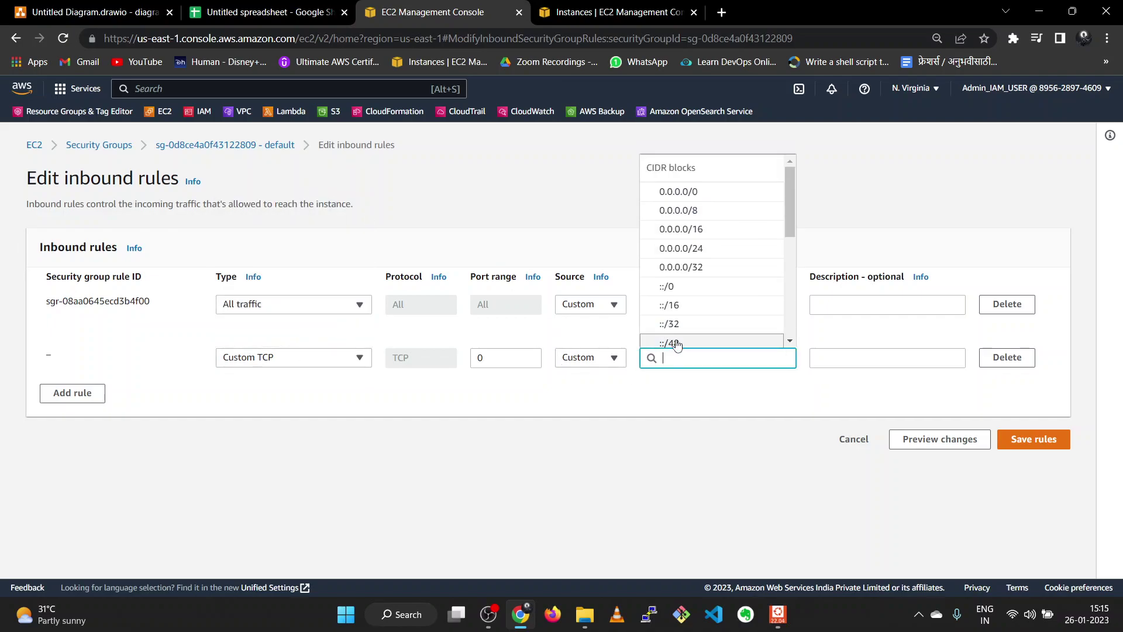
key("ctrl+v")
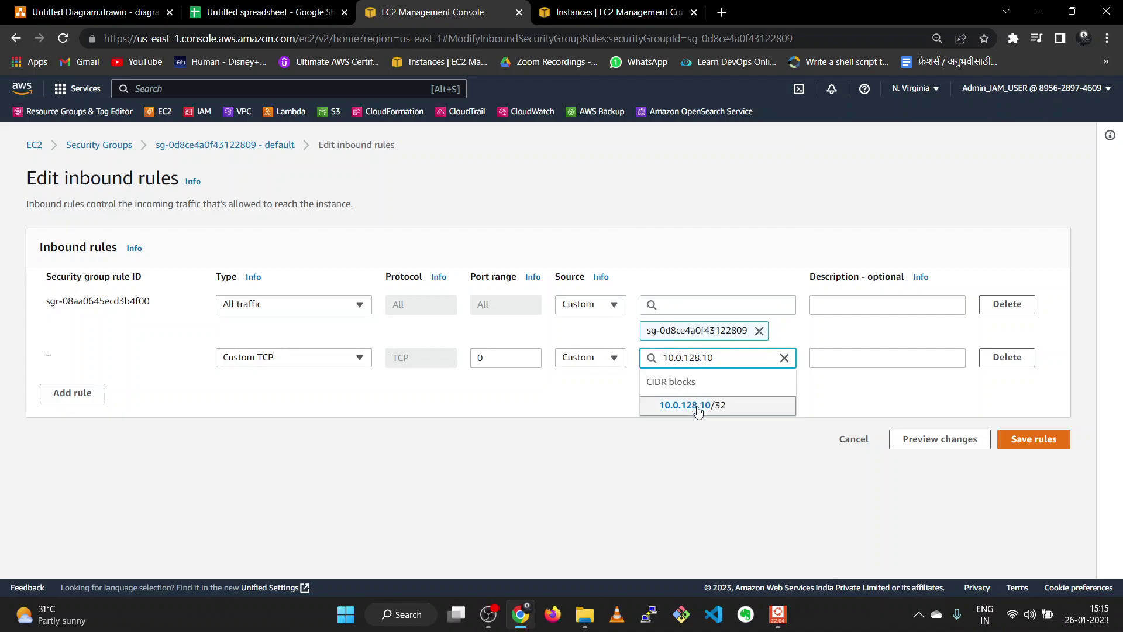
left_click(693, 407)
left_click(519, 357)
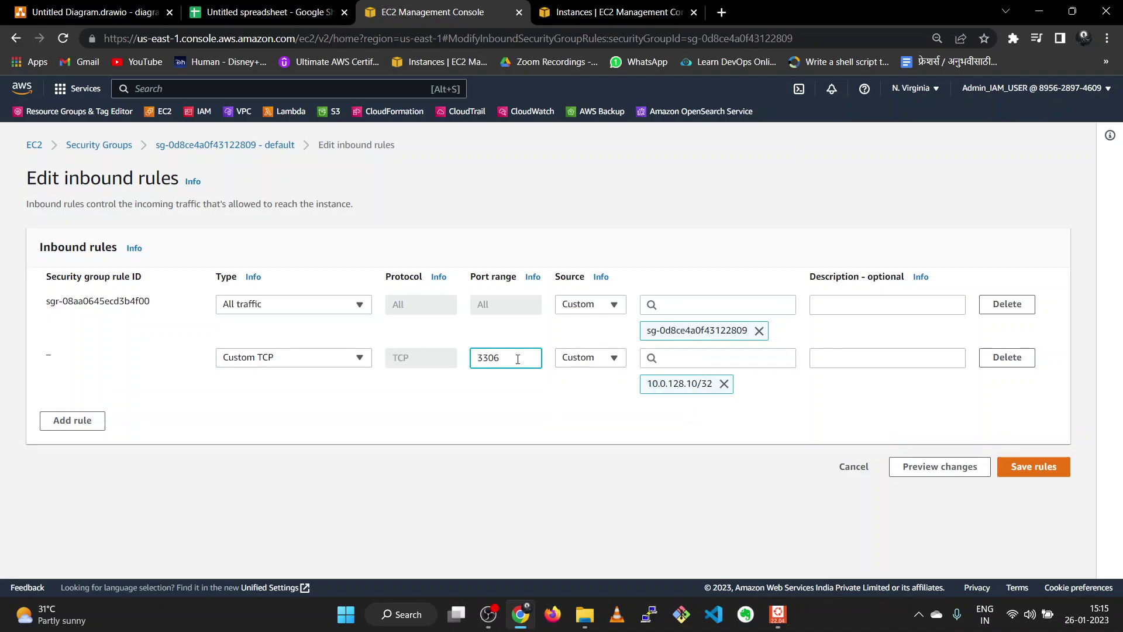
- Add another inbound rule and copy private-ec2-2's private IPv4 from EC2 Instances
left_click(64, 422)
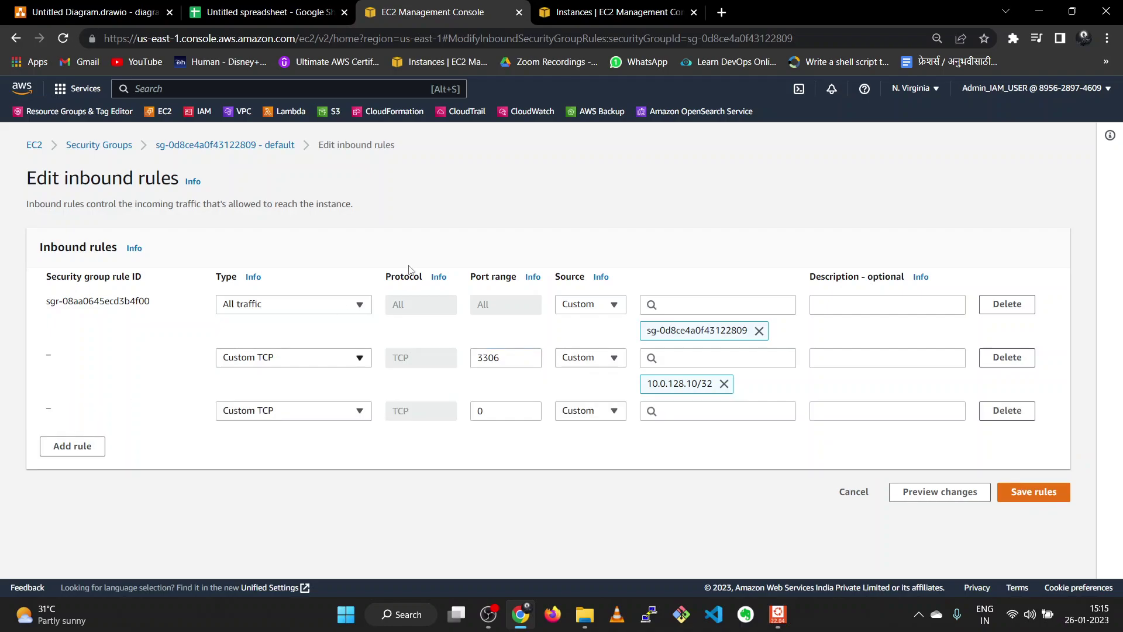
left_click(595, 18)
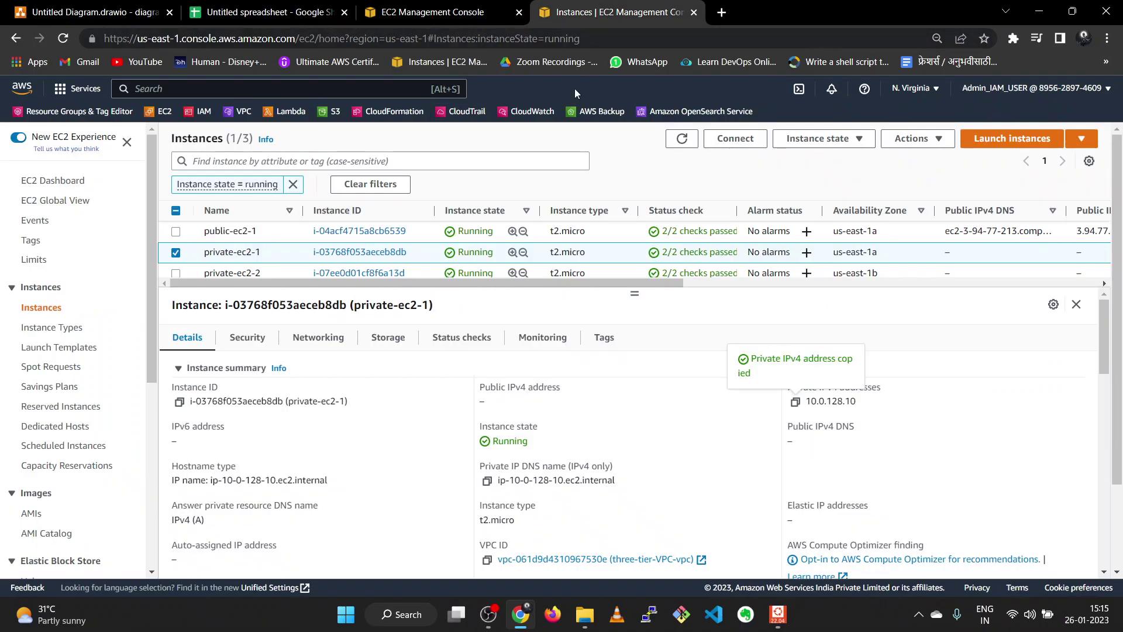
left_click(175, 252)
left_click(175, 273)
left_click(795, 401)
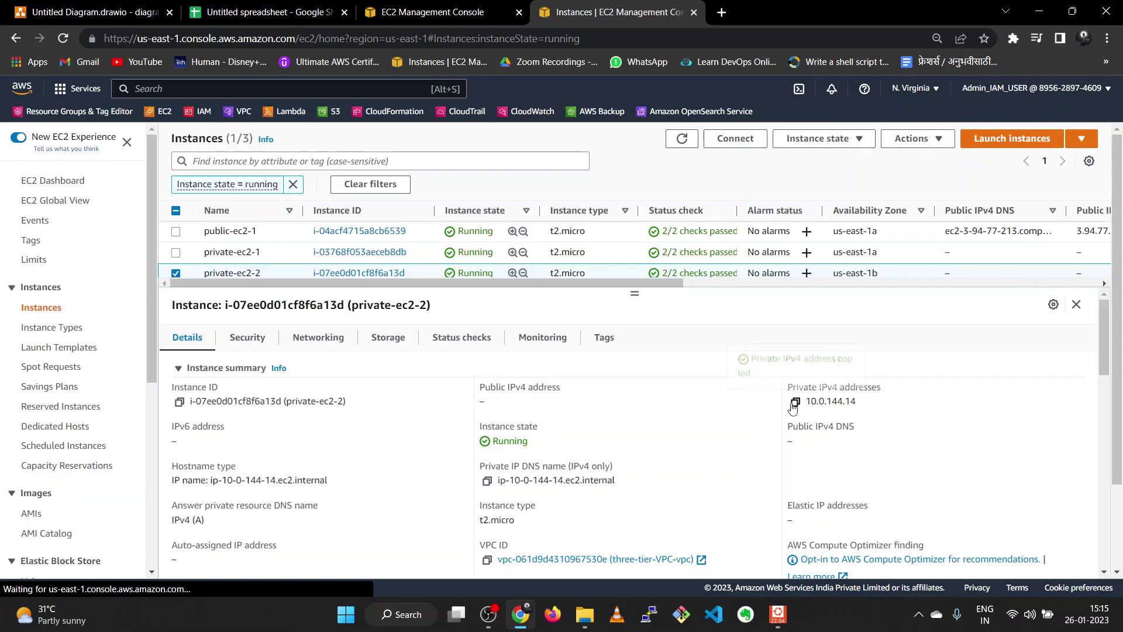
left_click(420, 12)
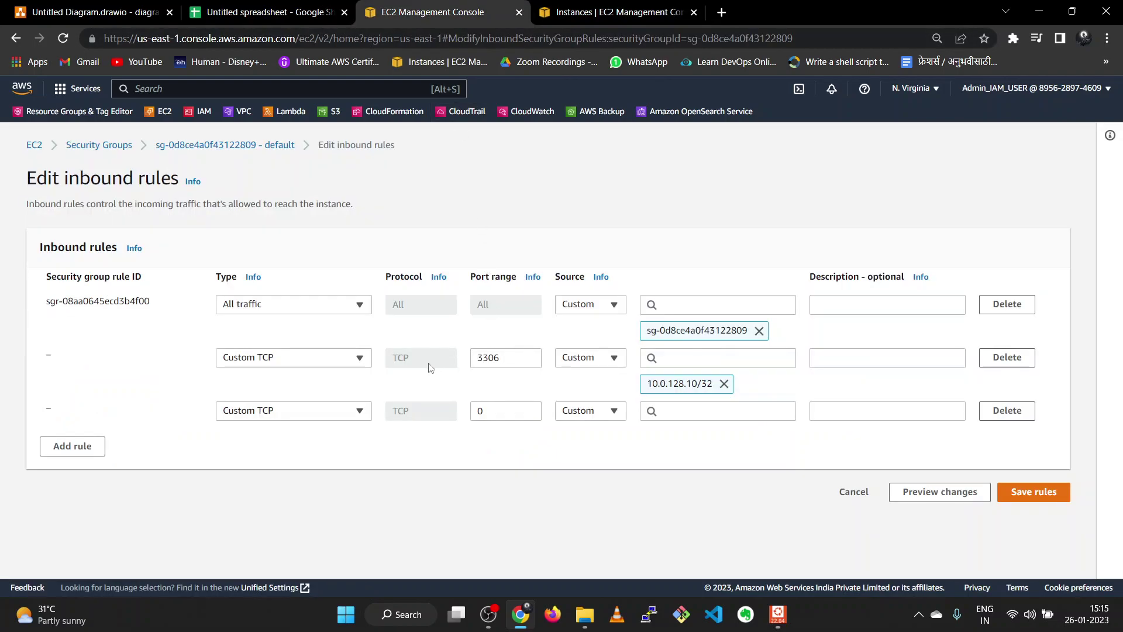
- Give the new rule source 10.0.144.14/32 and port 3306, then save the inbound rules
left_click(507, 413)
left_click(668, 412)
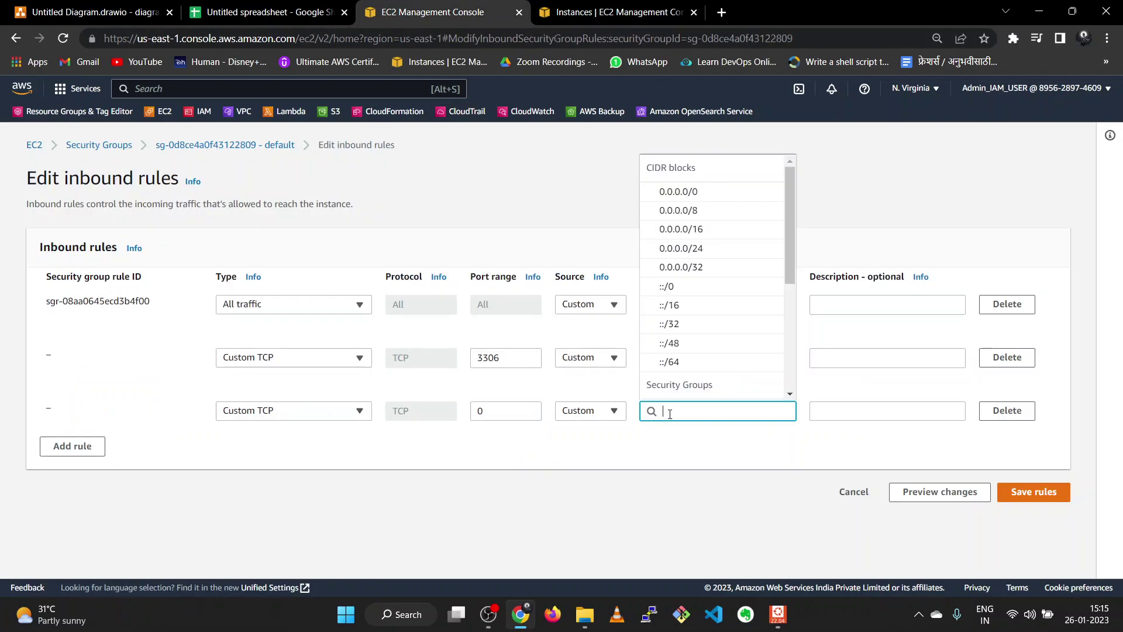
key("ctrl+v")
left_click(673, 456)
left_click(523, 413)
double_click(507, 363)
left_click(517, 412)
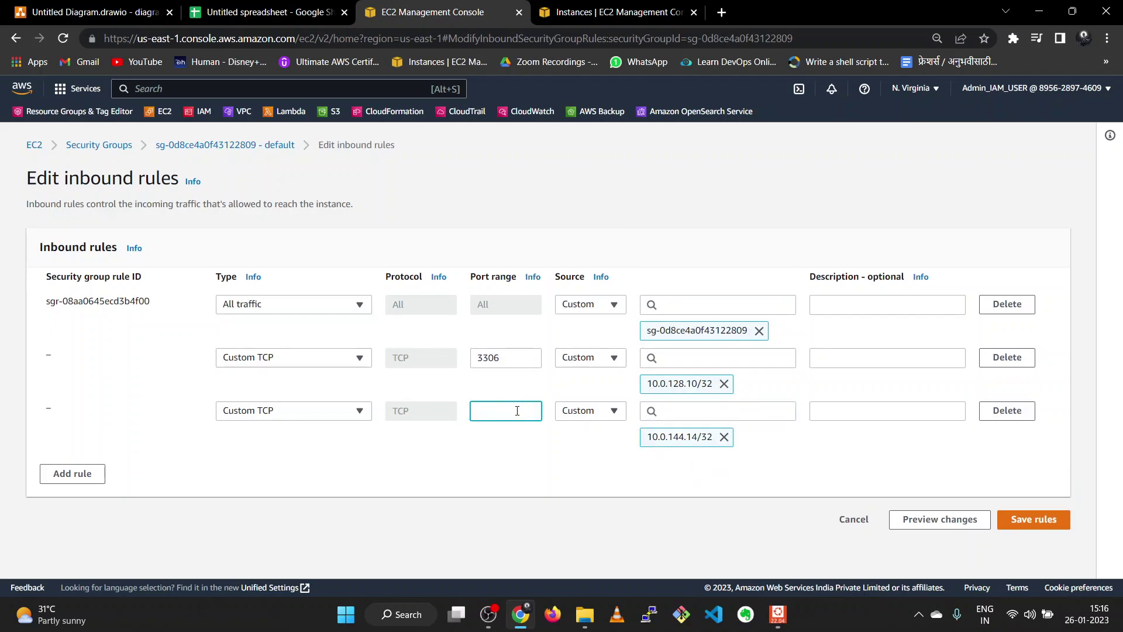
key("ctrl+v")
left_click(1033, 525)
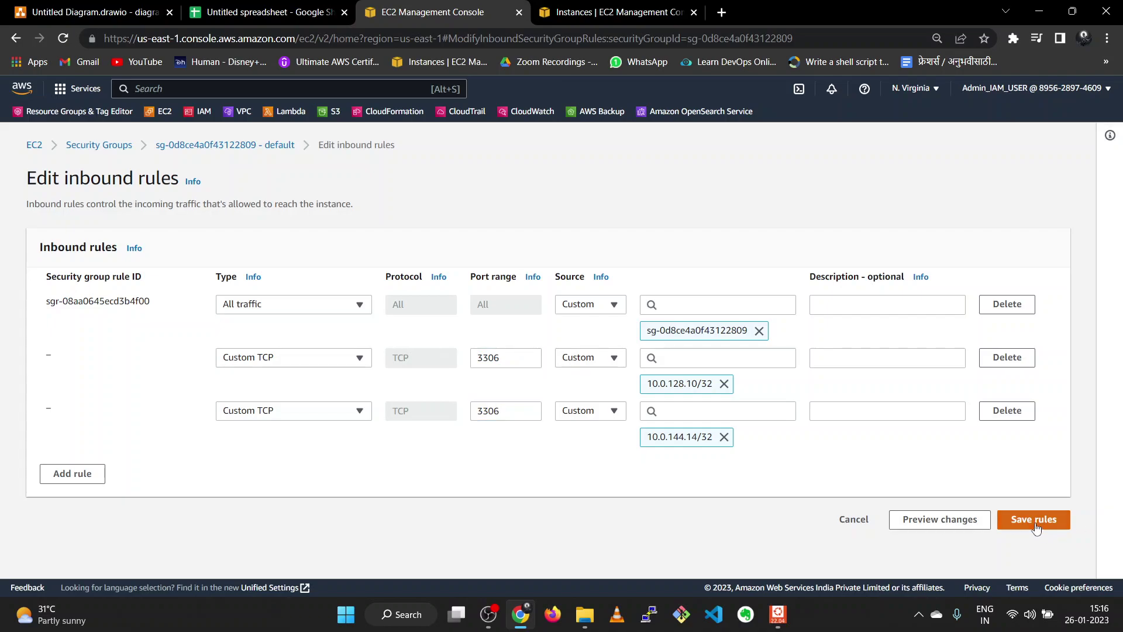
- Clear the running-state filter on the EC2 instances list and shrink the details pane
left_click(612, 15)
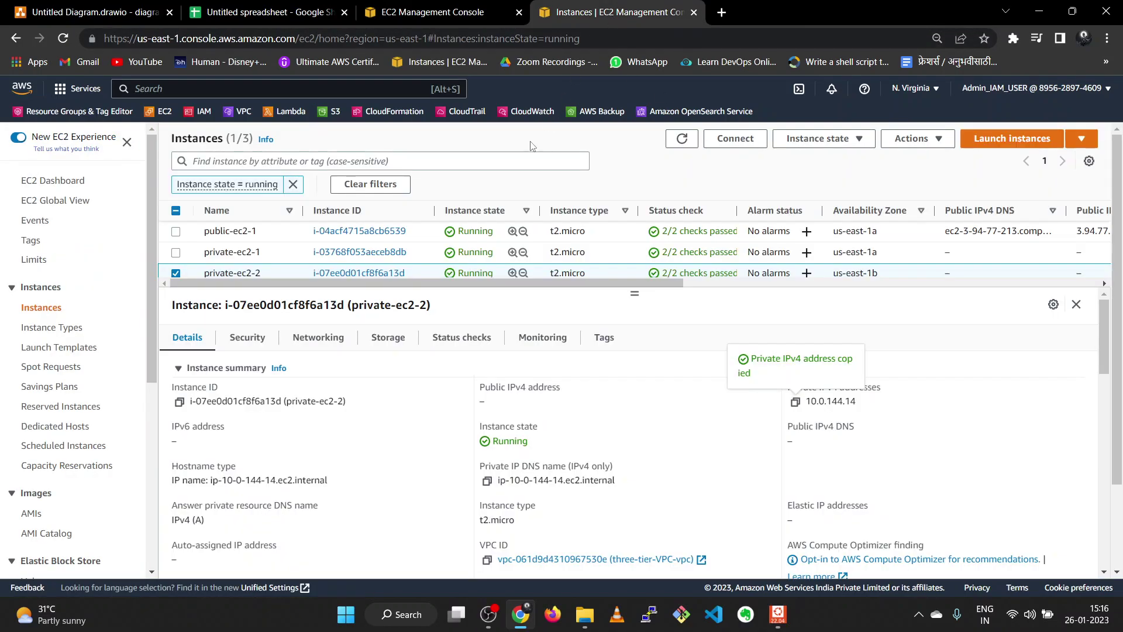
left_click(293, 184)
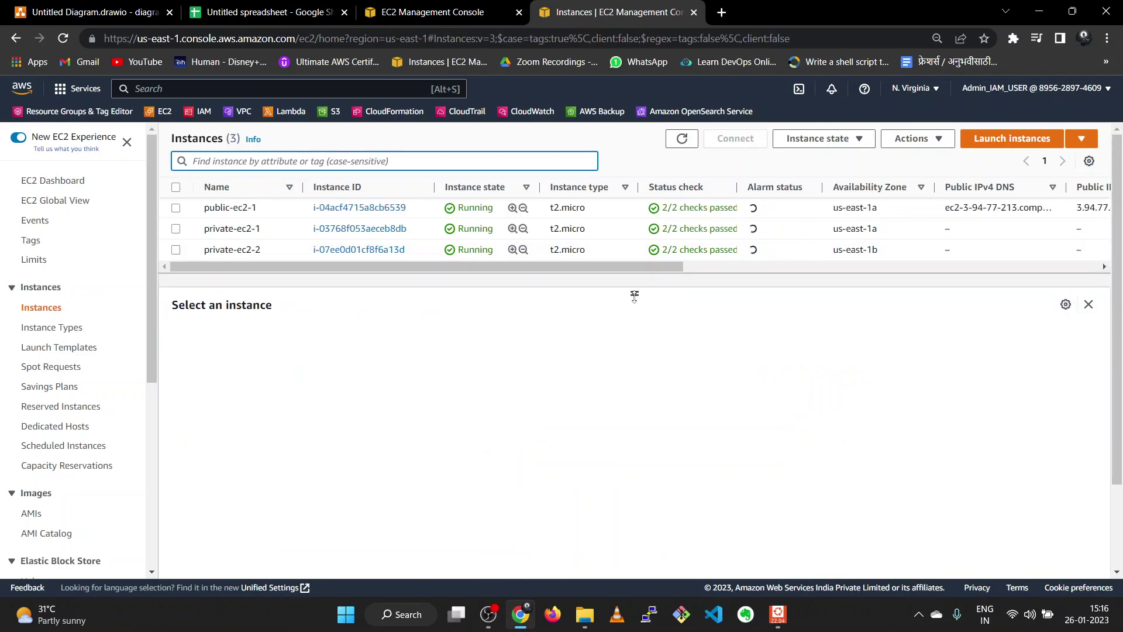
left_click_drag(634, 296, 635, 308)
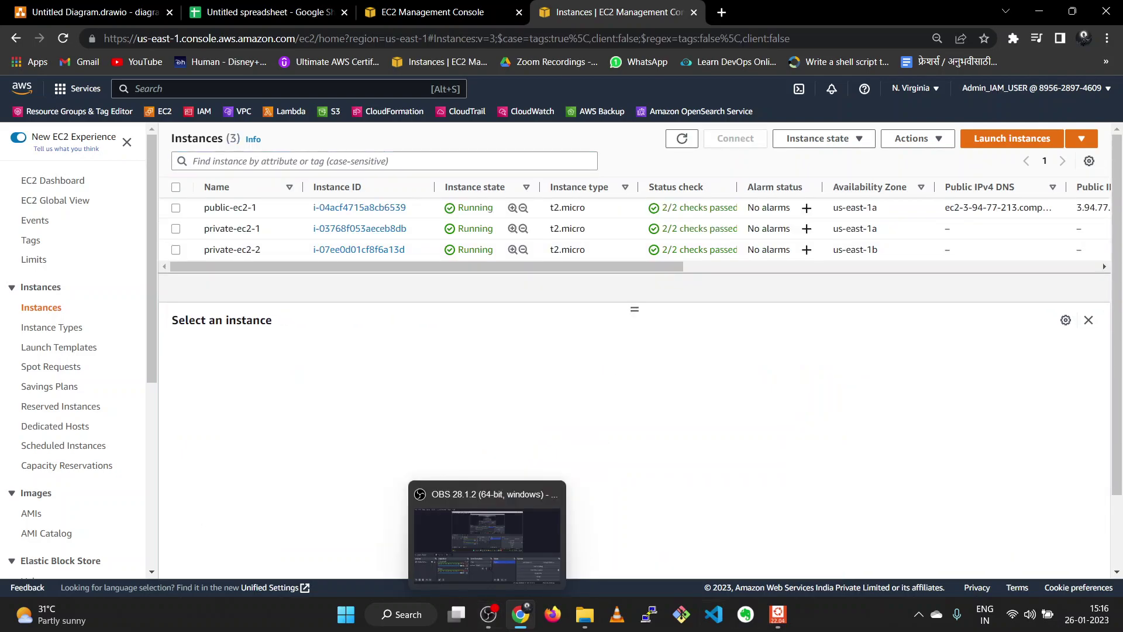
- SSH into the public EC2 host as root, then SSH on to the private instance 10.0.144.14
mouse_move(799, 622)
left_click(779, 544)
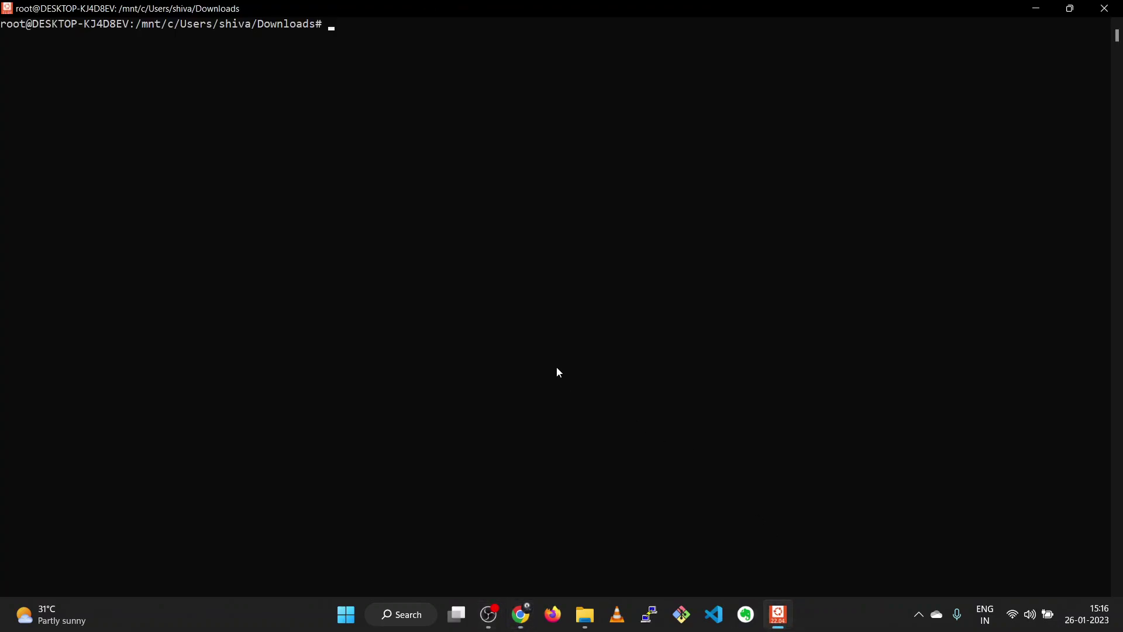
type("ssh -i \"admin9545key.pem\" ec2-user@ec2-3-94-77-213.compute-1.amazonaws.com")
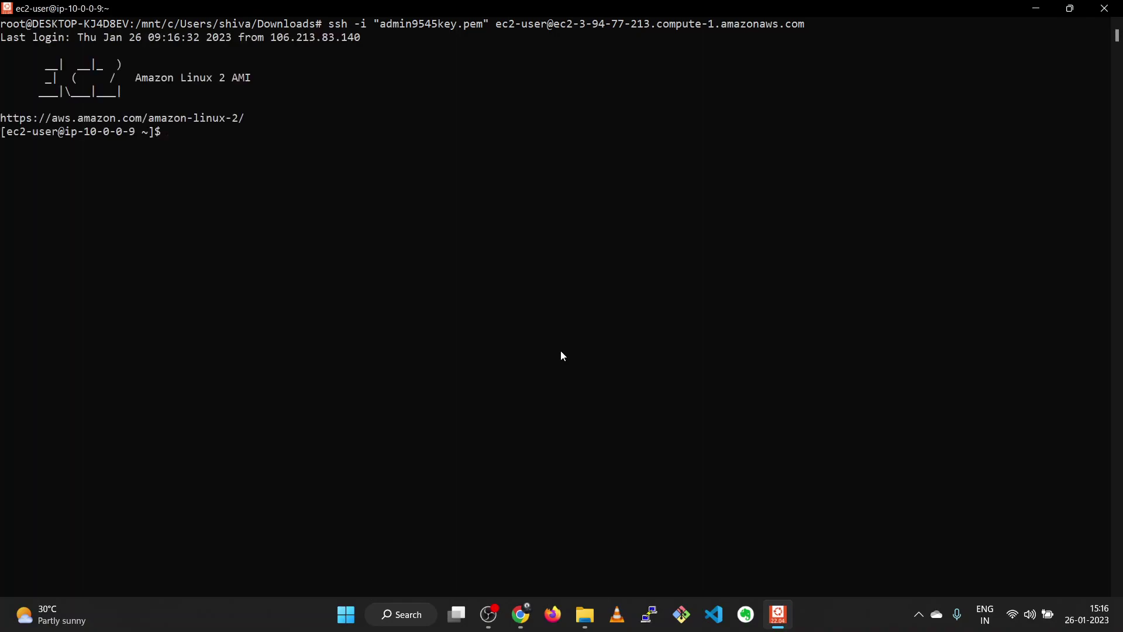
type("sud")
key("Return")
key("ctrl+v")
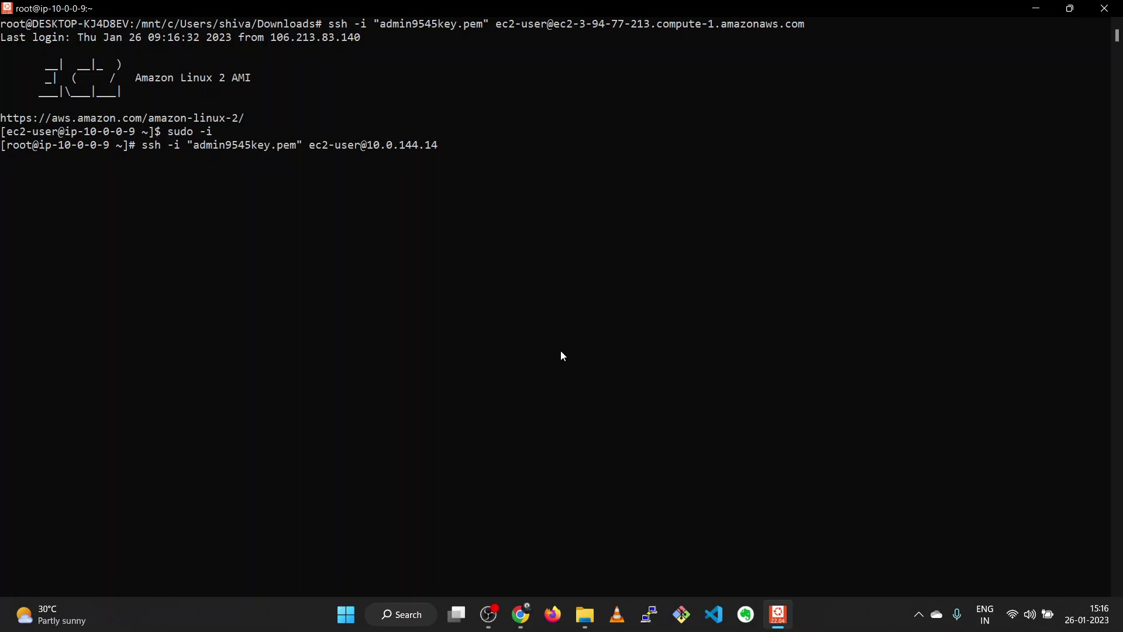
key("Return")
- Become root on the private instance and try 'apt install telnet'
type("\\\\\\")
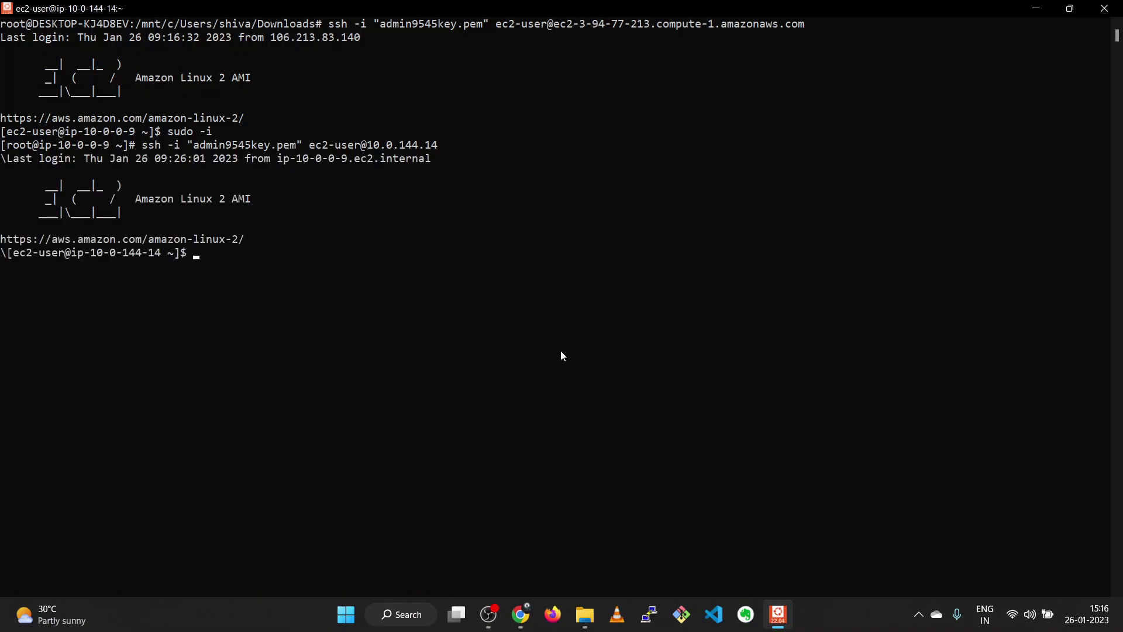
type("sudo -i")
key("Return")
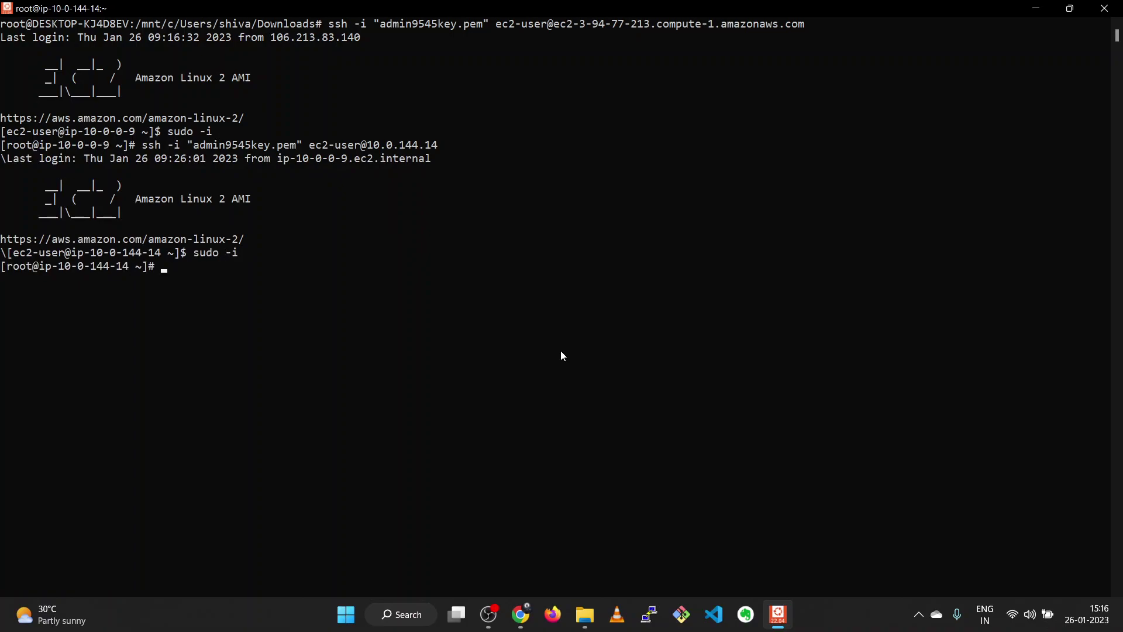
type("telnet")
key("BackSpace")
key("BackSpace")
key("BackSpace")
key("BackSpace")
key("BackSpace")
type("apt install teln")
key("Return")
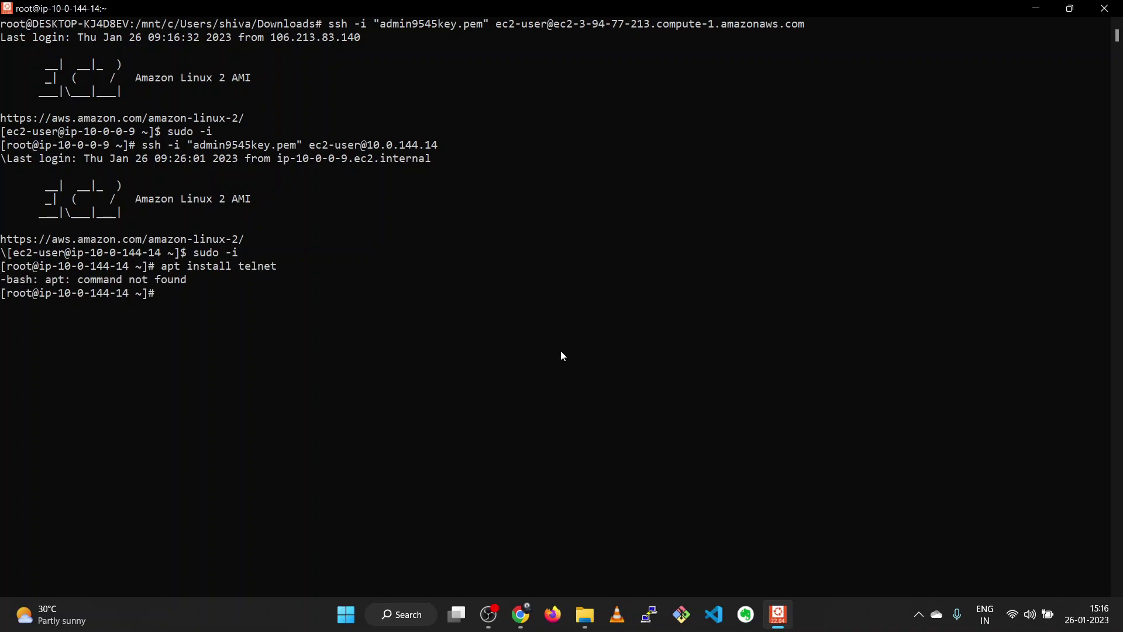
- Install telnet with 'yum install telnet', confirm, and return to the saved security group rules
key("Up")
key("BackSpace")
key("BackSpace")
key("BackSpace")
type("yum")
key("Return")
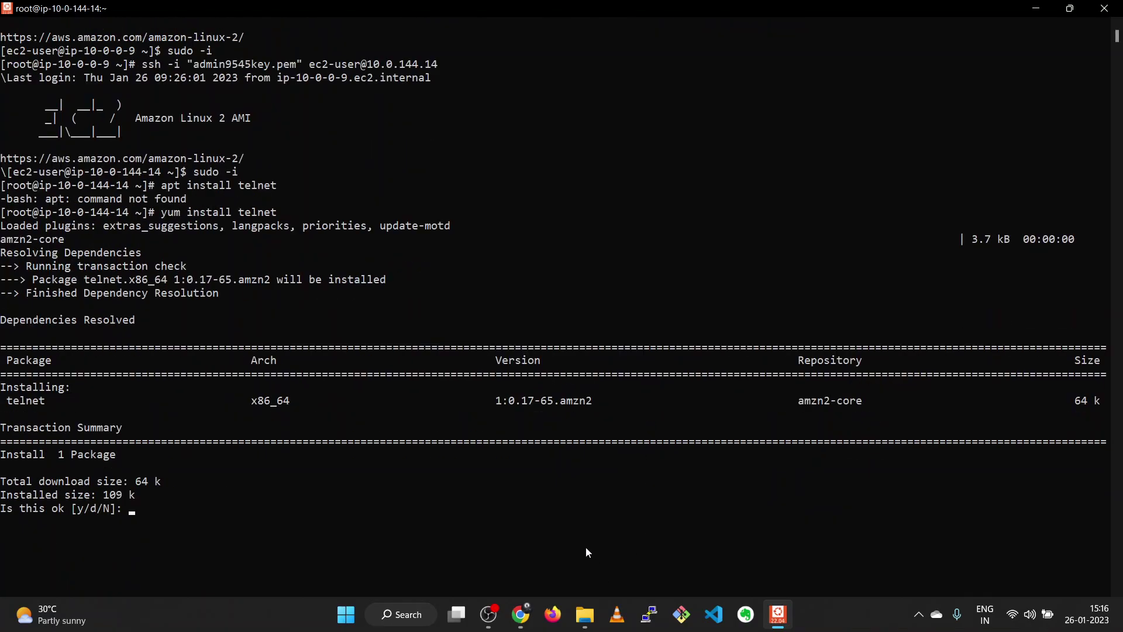
key("Return")
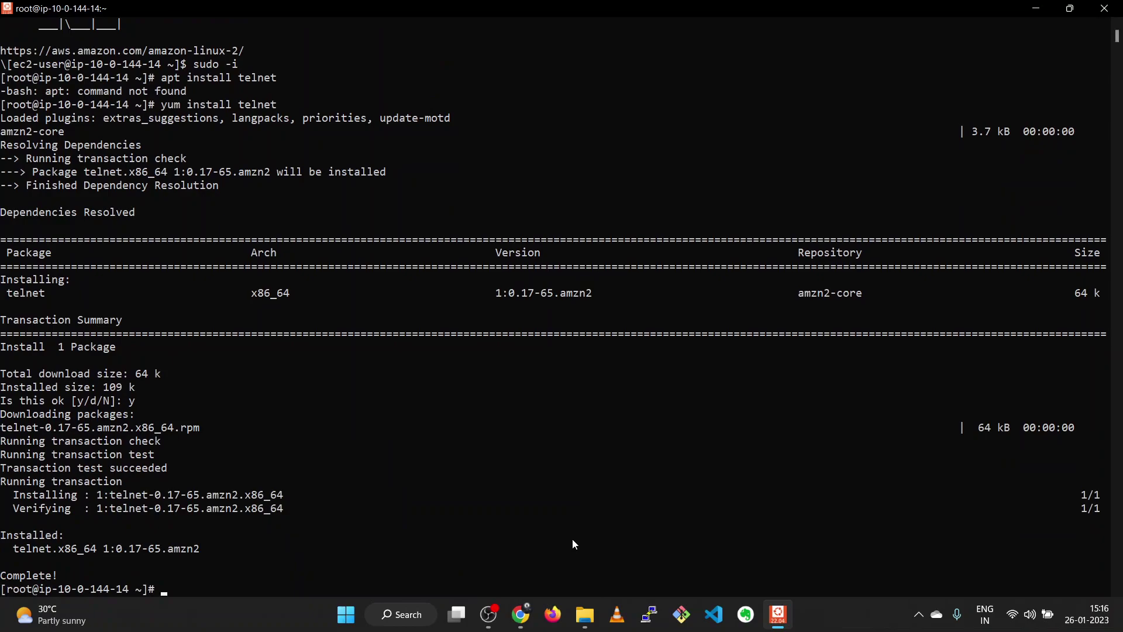
left_click(521, 620)
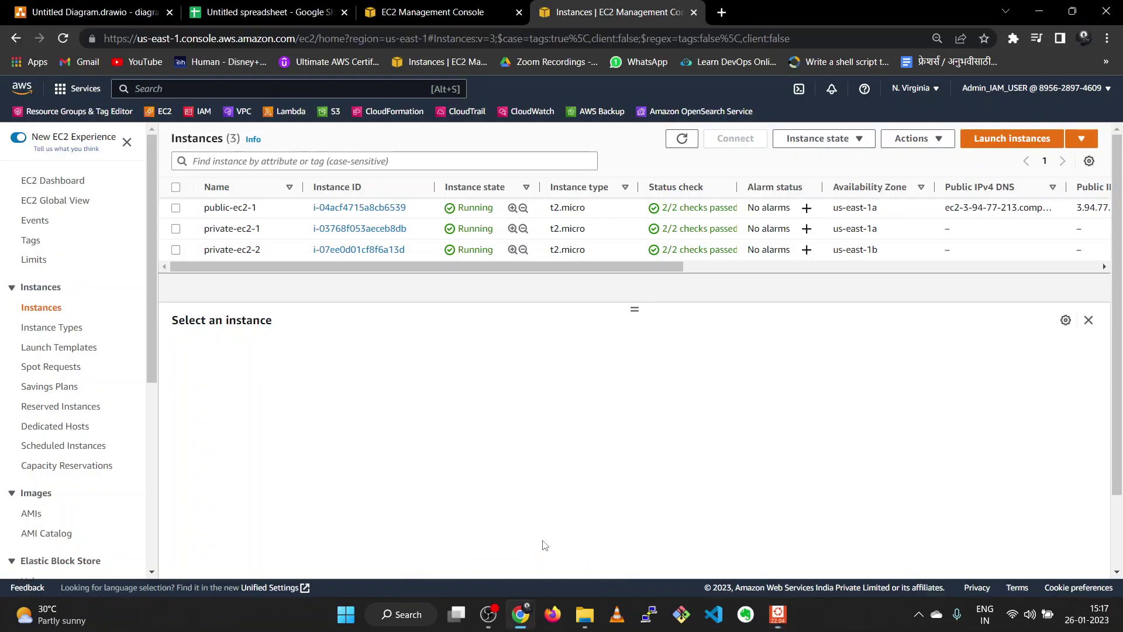
left_click(421, 13)
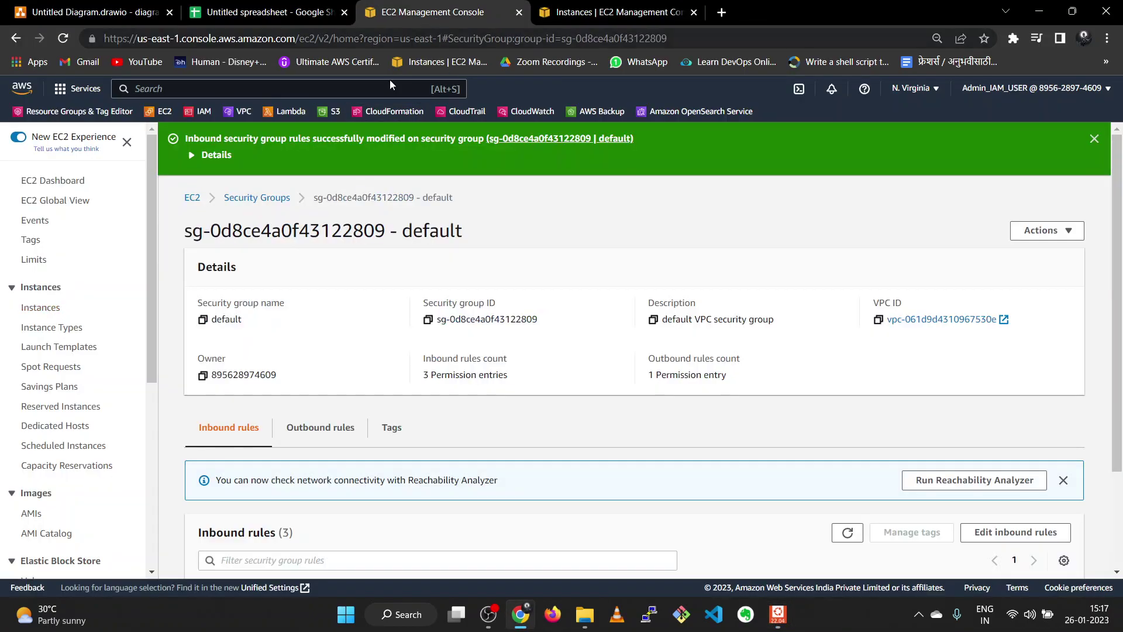